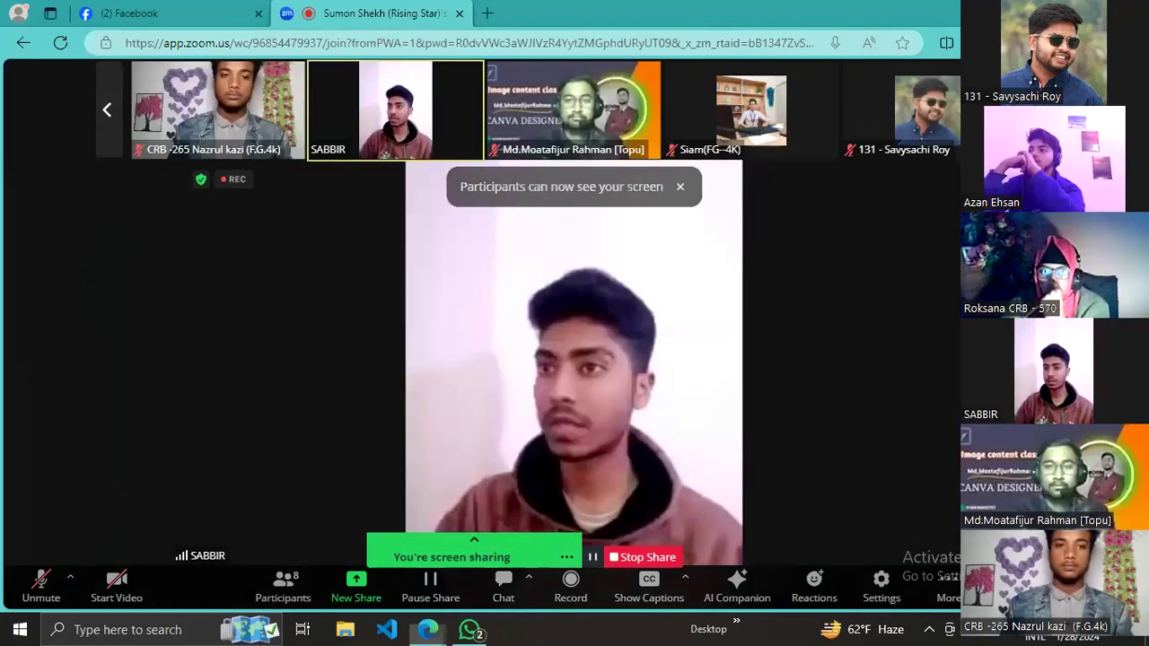
Switch to Chrome and open the WordPress portfolio site from the saved bookmarks.
left_click(1052, 12)
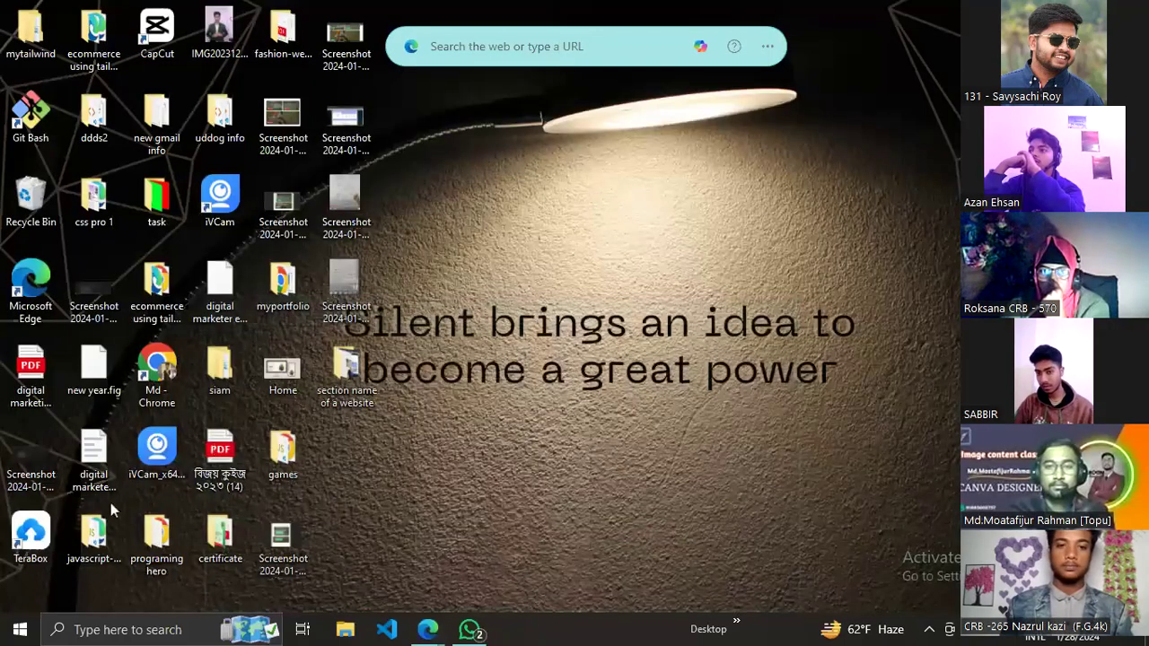
double_click(157, 375)
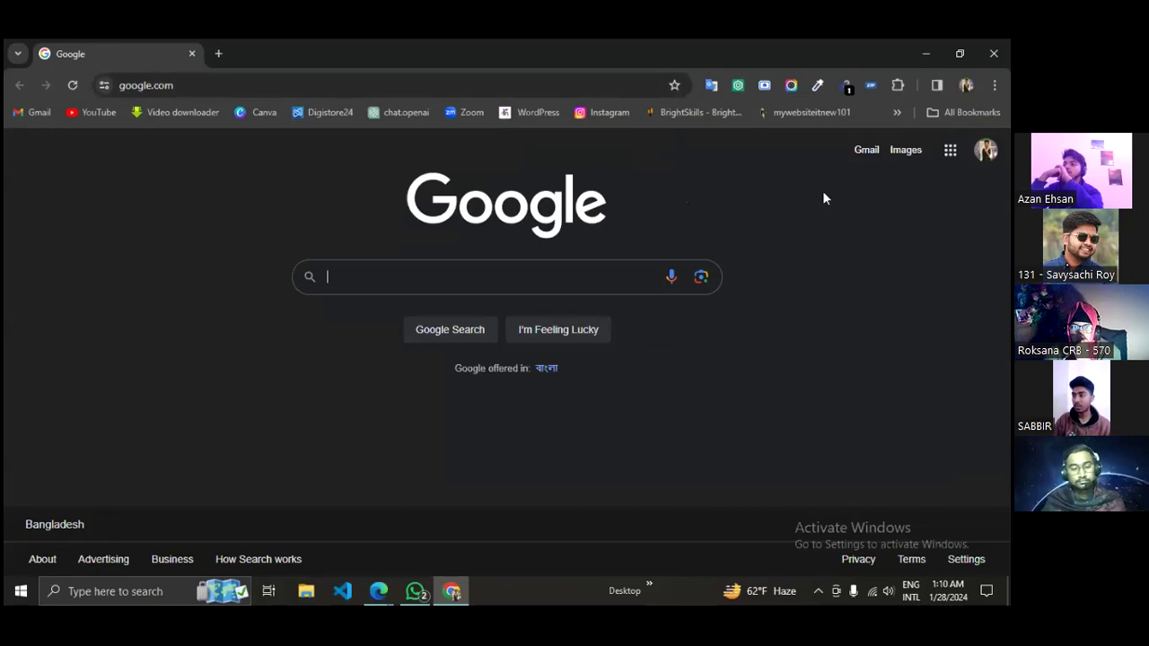
left_click(897, 113)
left_click(855, 140)
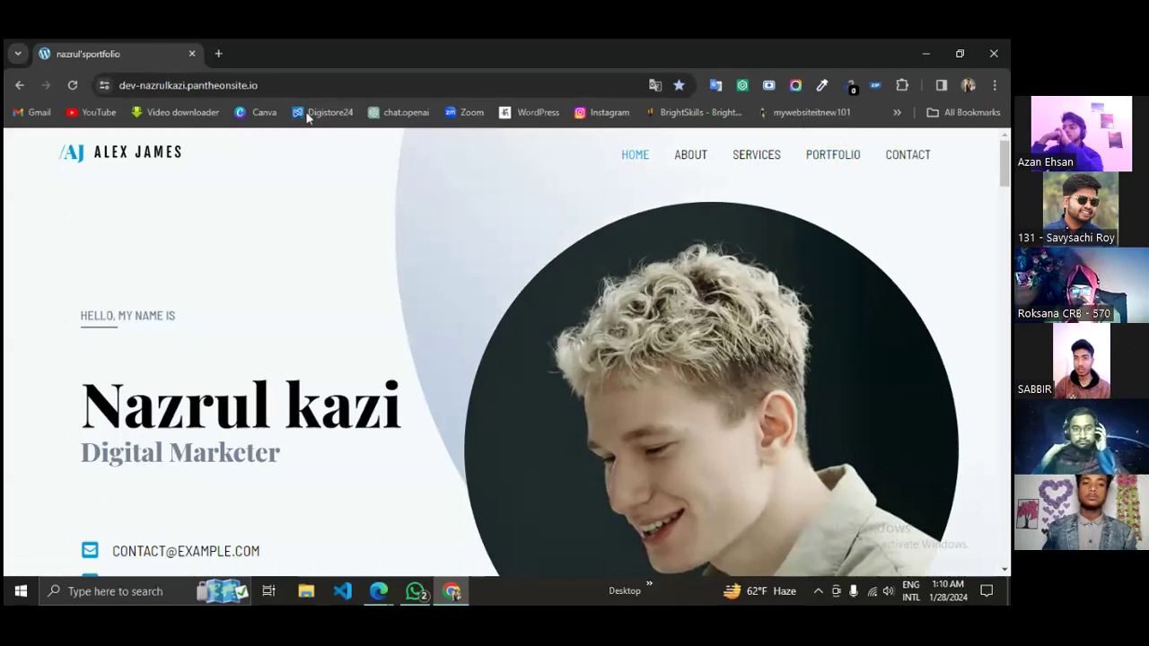
Go to the portfolio site's WordPress login page by adding /wp-admin to its address.
left_click(301, 80)
left_click(302, 83)
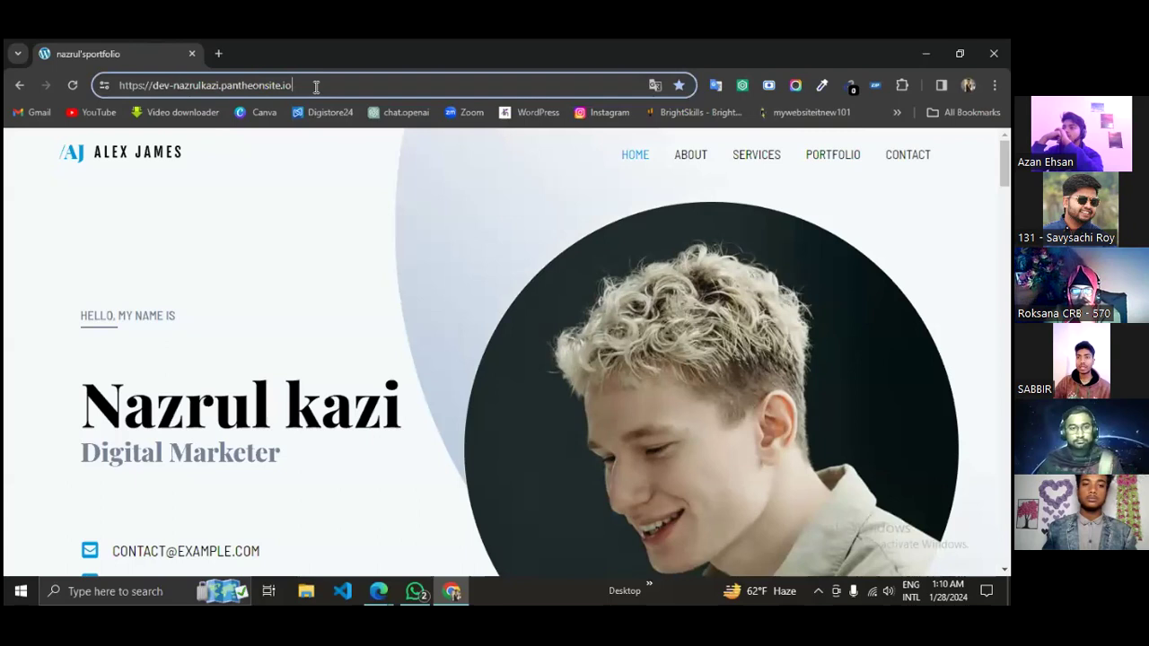
type("//")
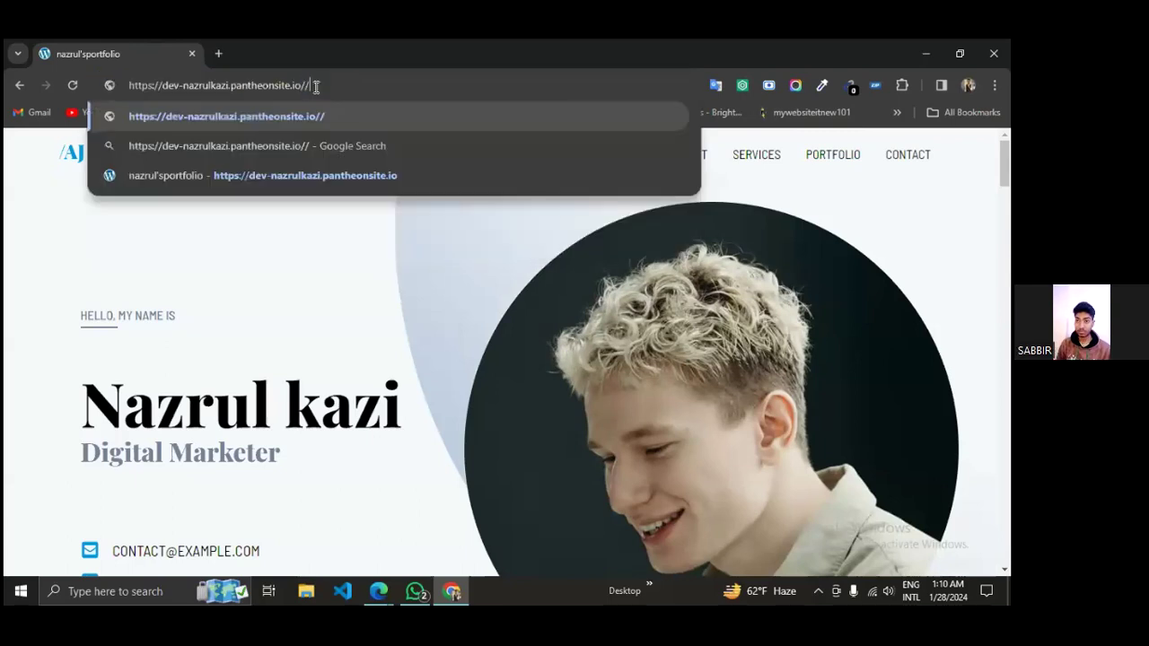
key("BackSpace")
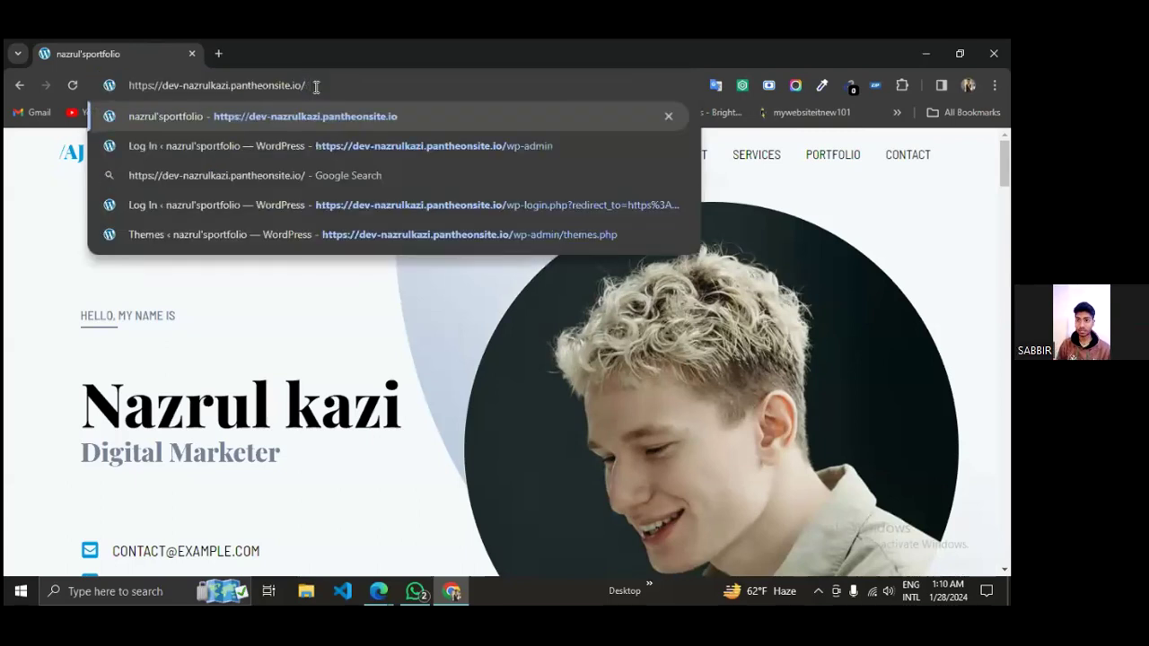
type("/")
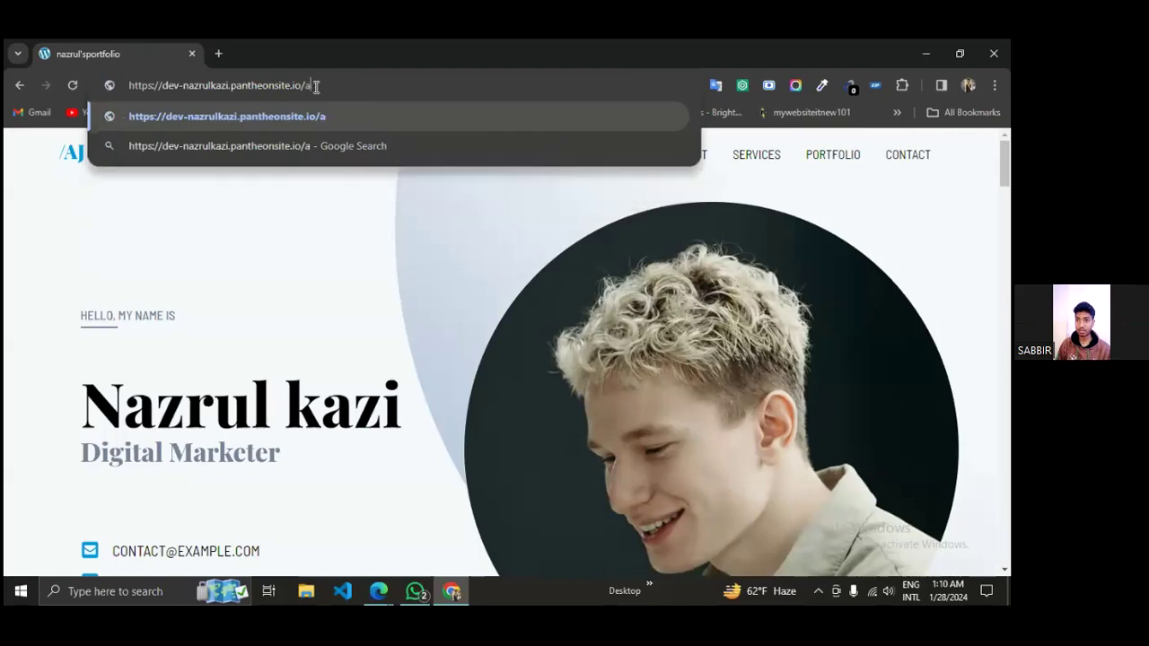
key("BackSpace")
type("wp")
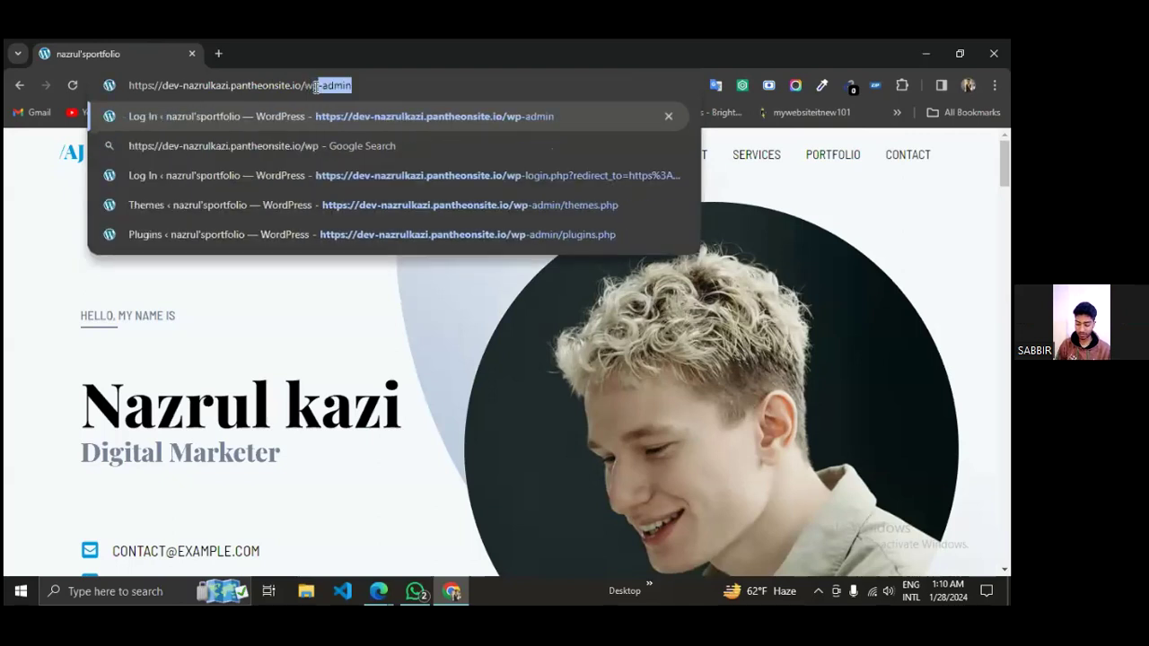
type("-admi")
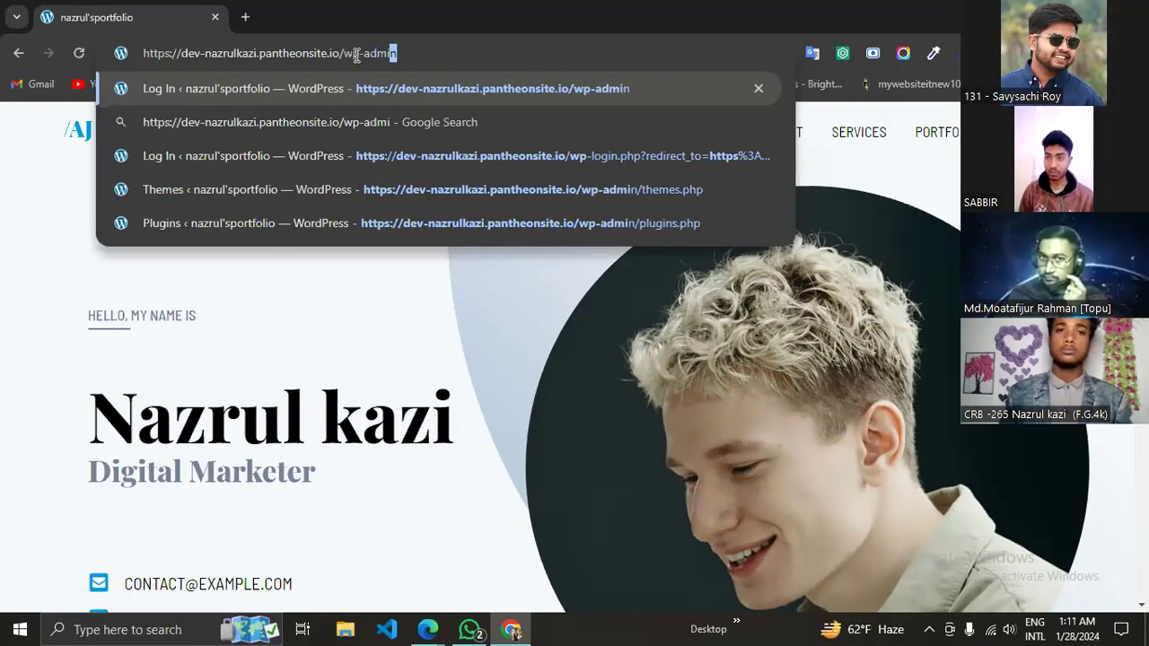
type("n")
key("Return")
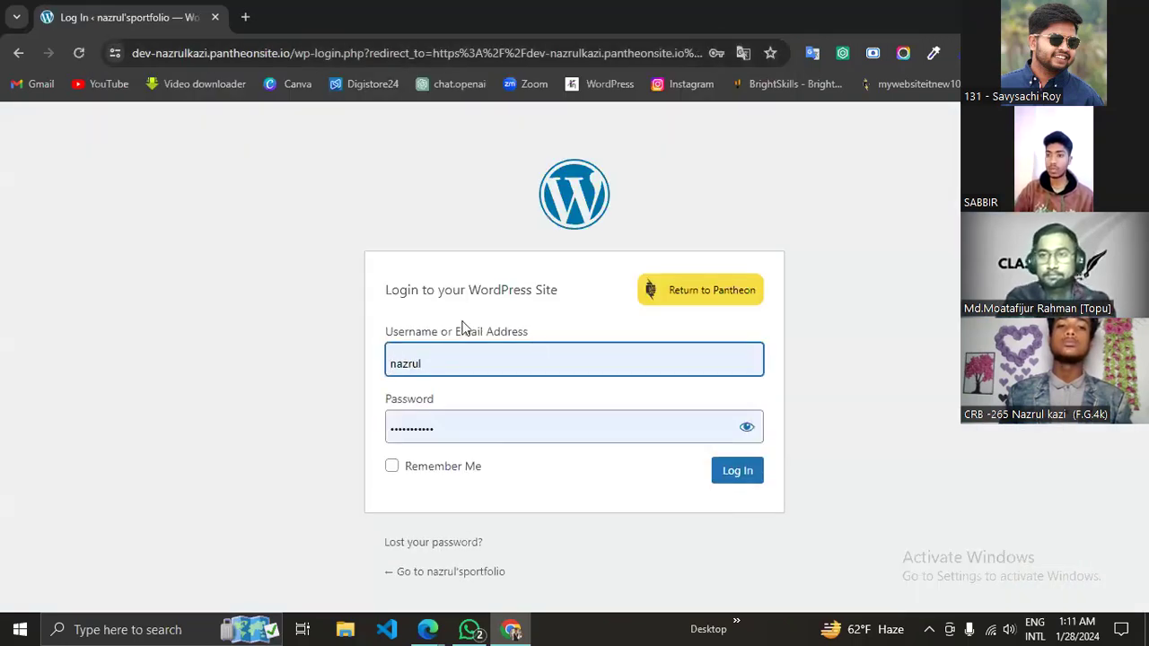
Log in to the WordPress admin with the username and password already filled in.
left_click(500, 359)
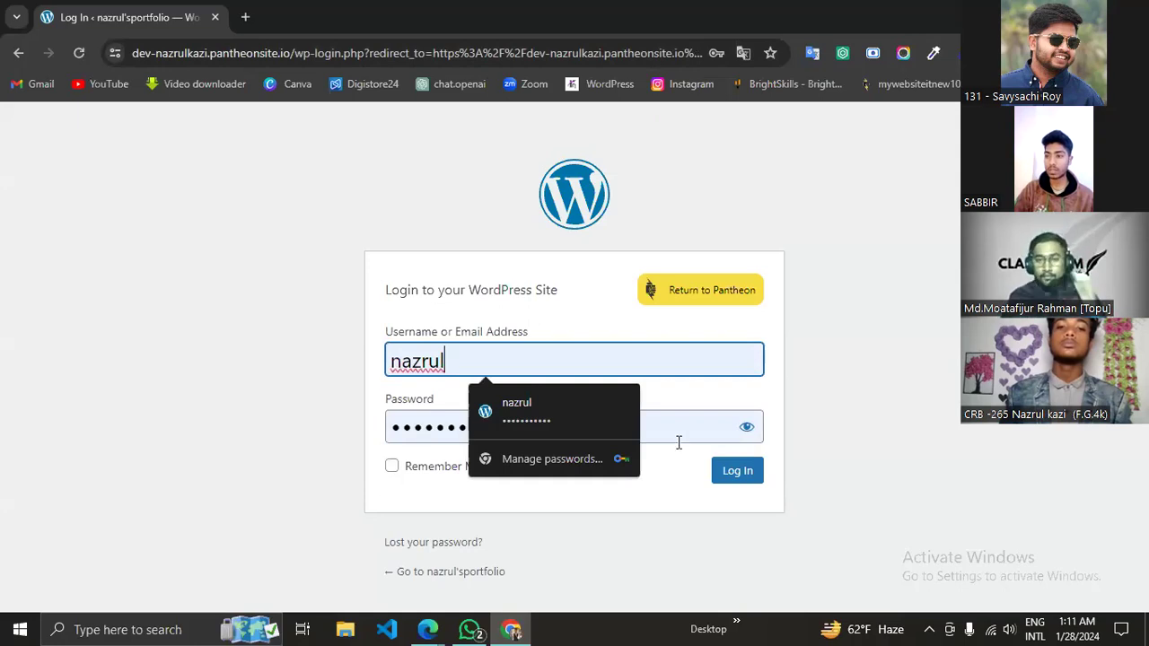
left_click(679, 440)
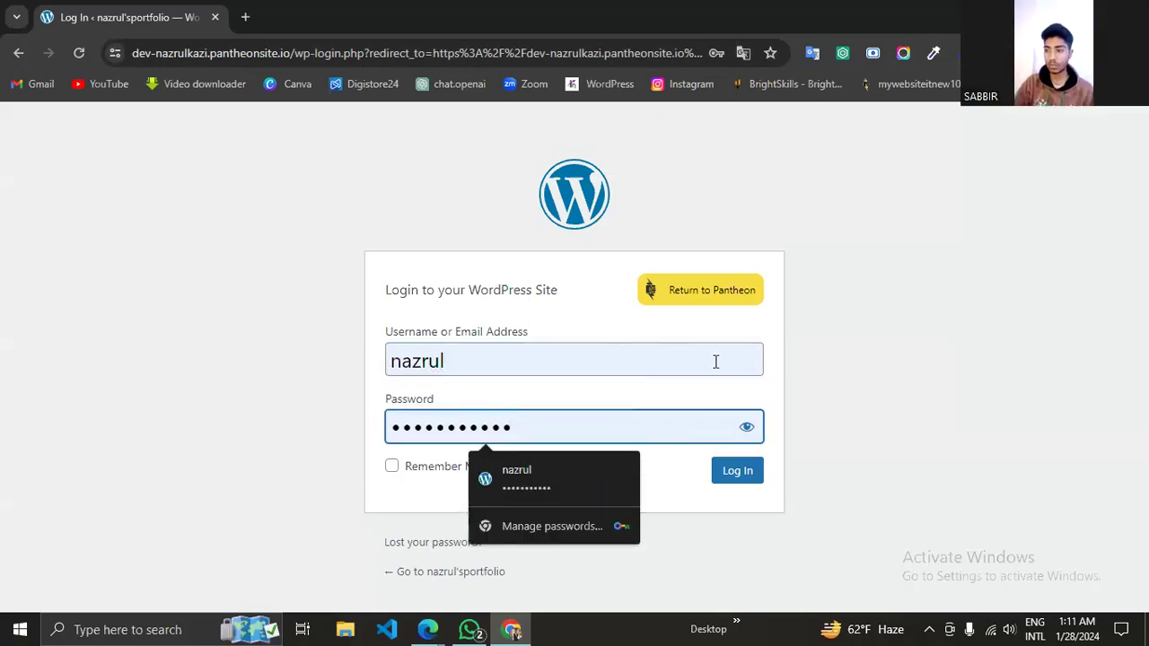
left_click(814, 369)
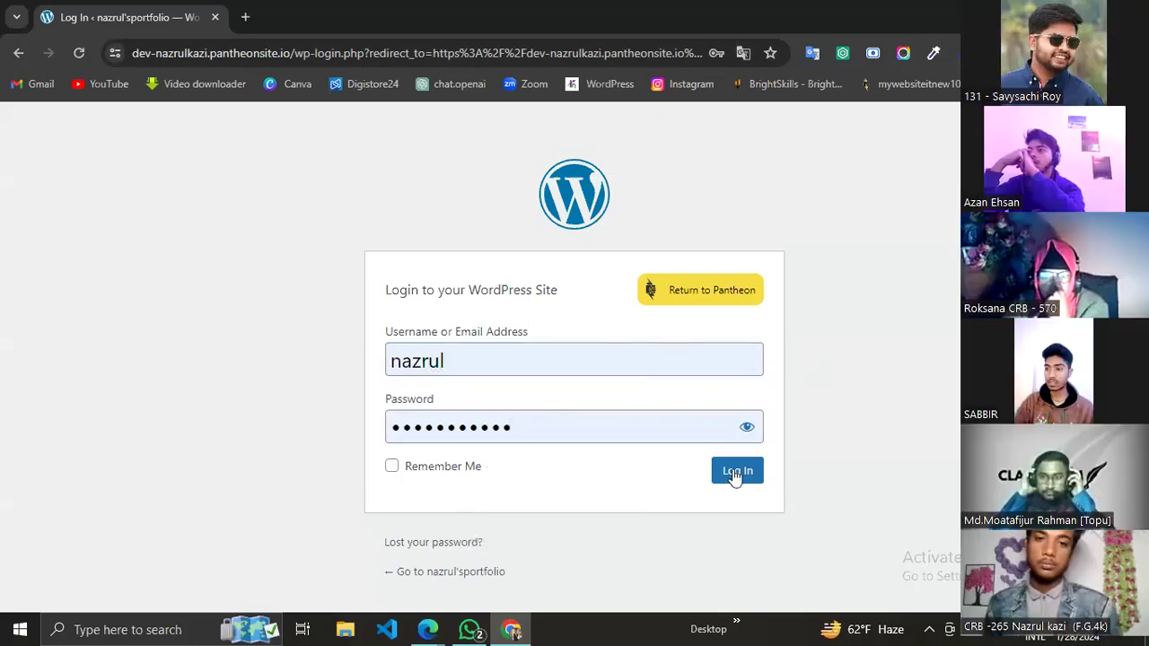
left_click(736, 472)
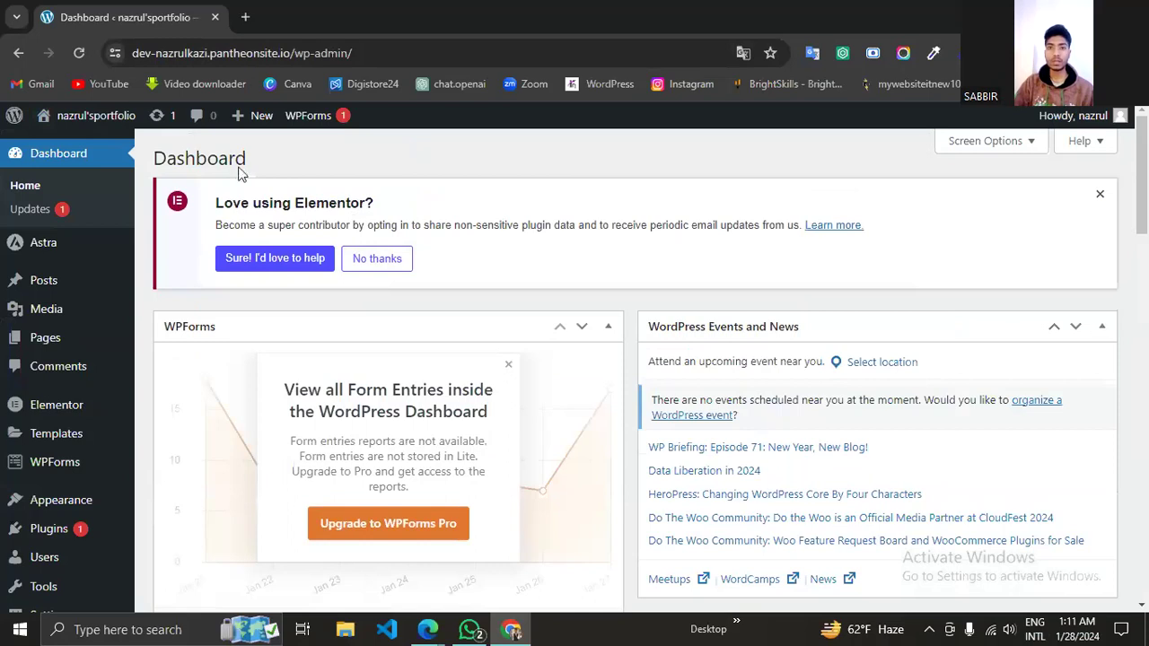
Open the live portfolio site from the WordPress dashboard in a new tab and switch to it.
right_click(101, 121)
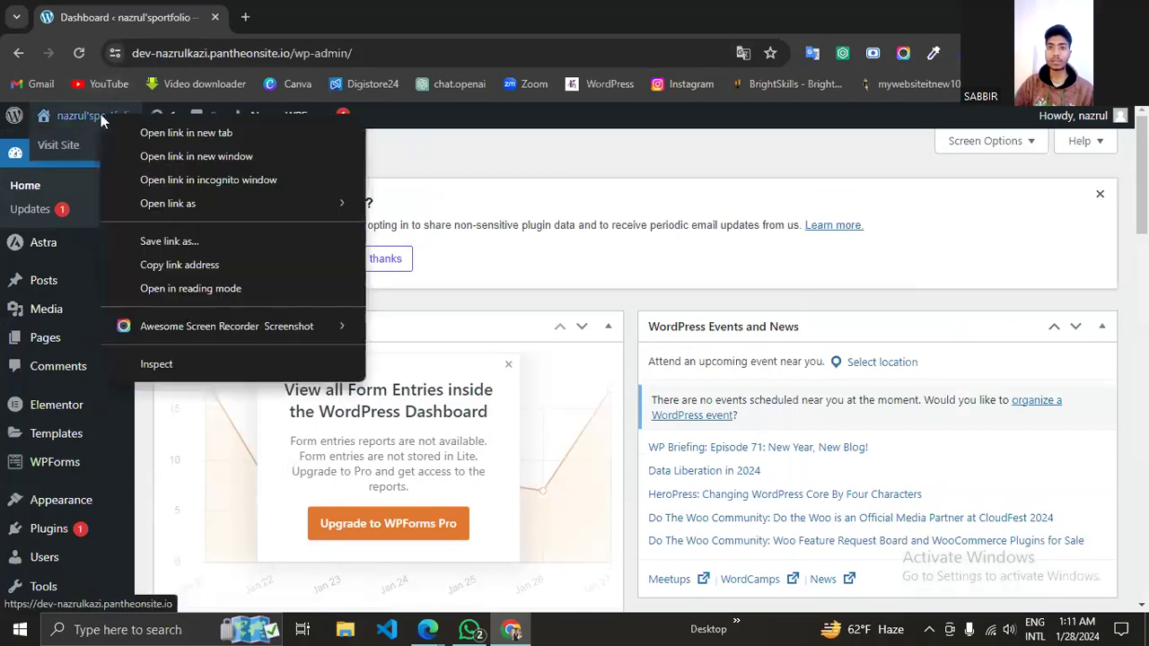
left_click(132, 129)
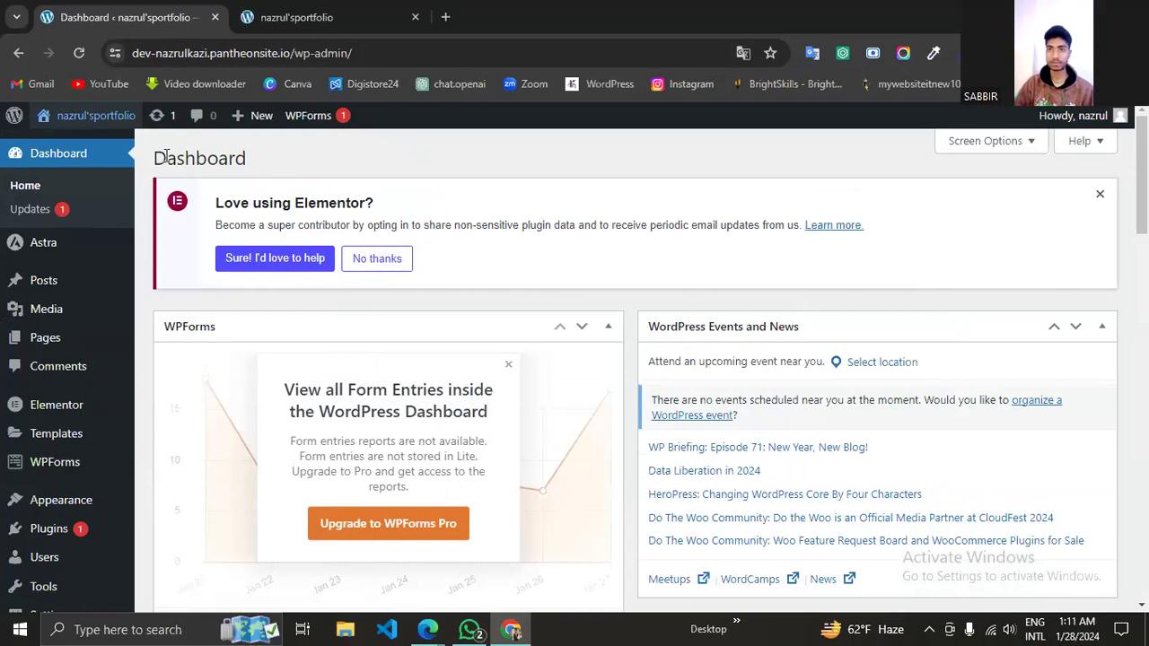
left_click(314, 17)
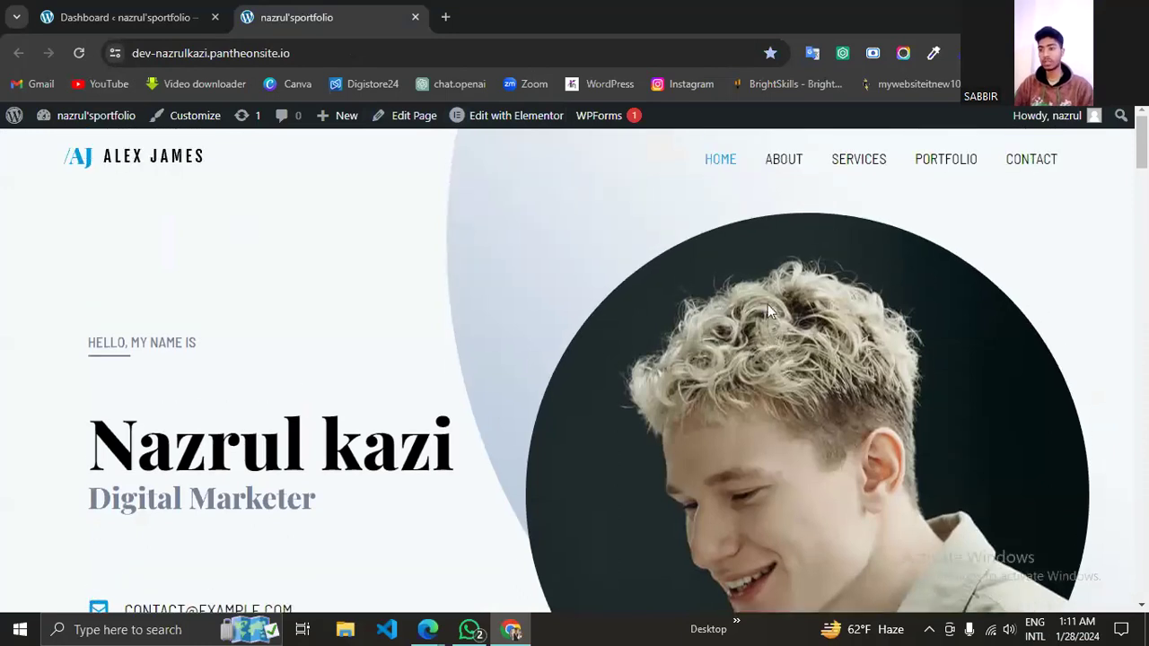
Review the home page's sections, from the hero and About me through What I do, Skills and My Experience to Portfolio.
scroll(745, 324, "down", 3)
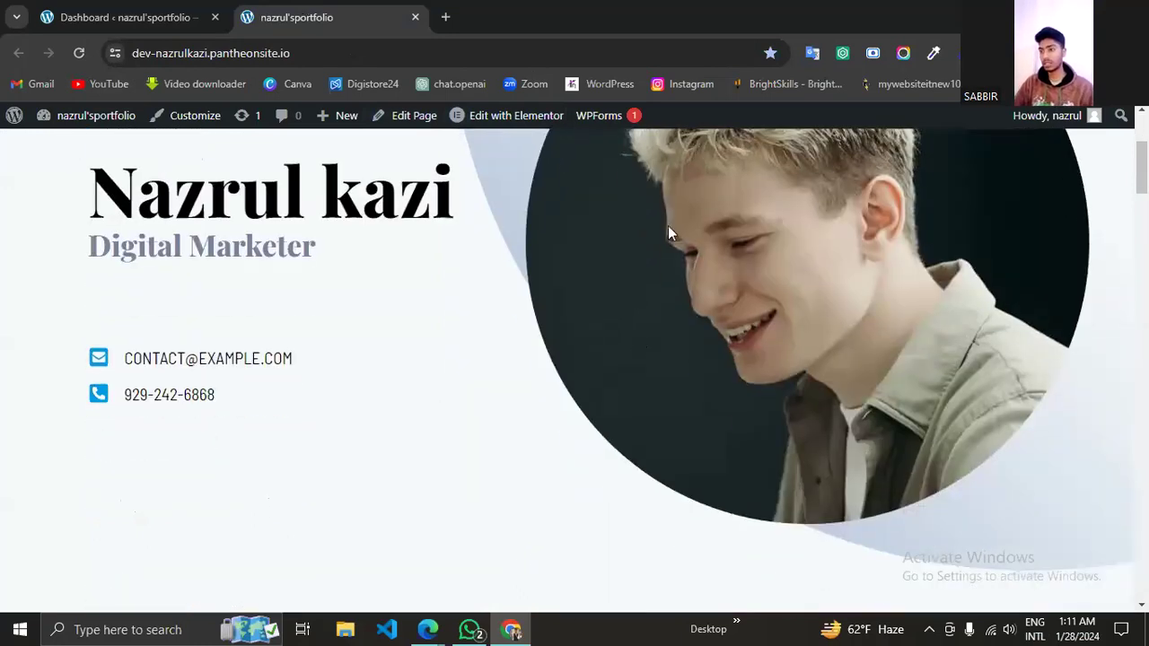
scroll(670, 233, "down", 2)
scroll(669, 234, "up", 4)
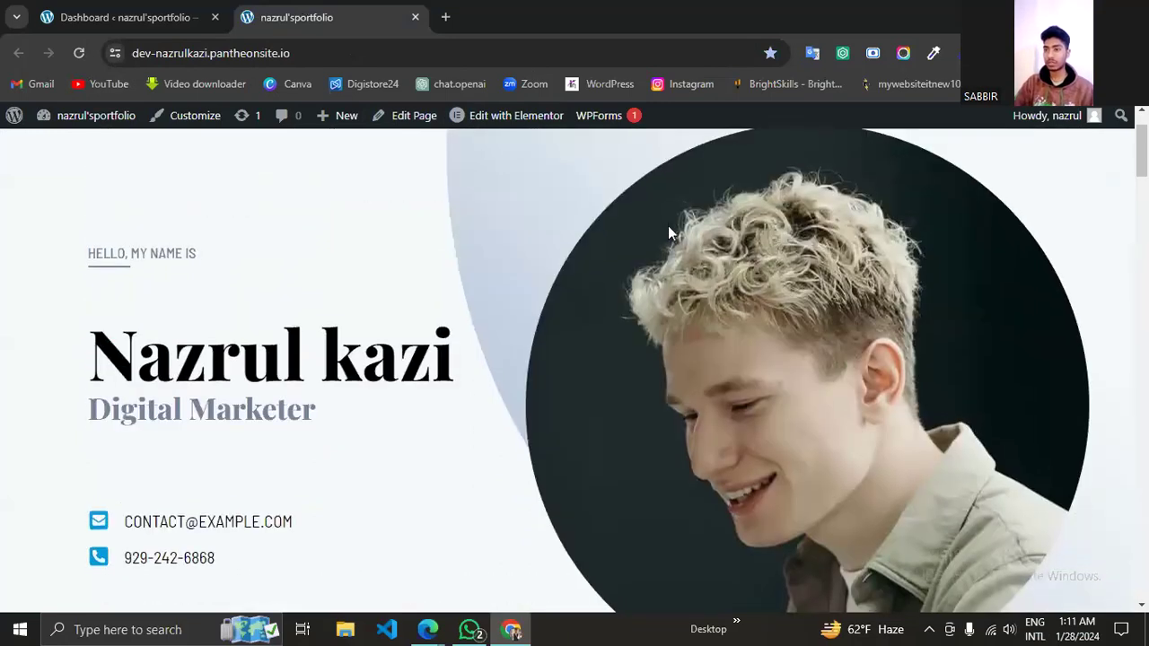
scroll(523, 278, "down", 3)
scroll(523, 278, "down", 3)
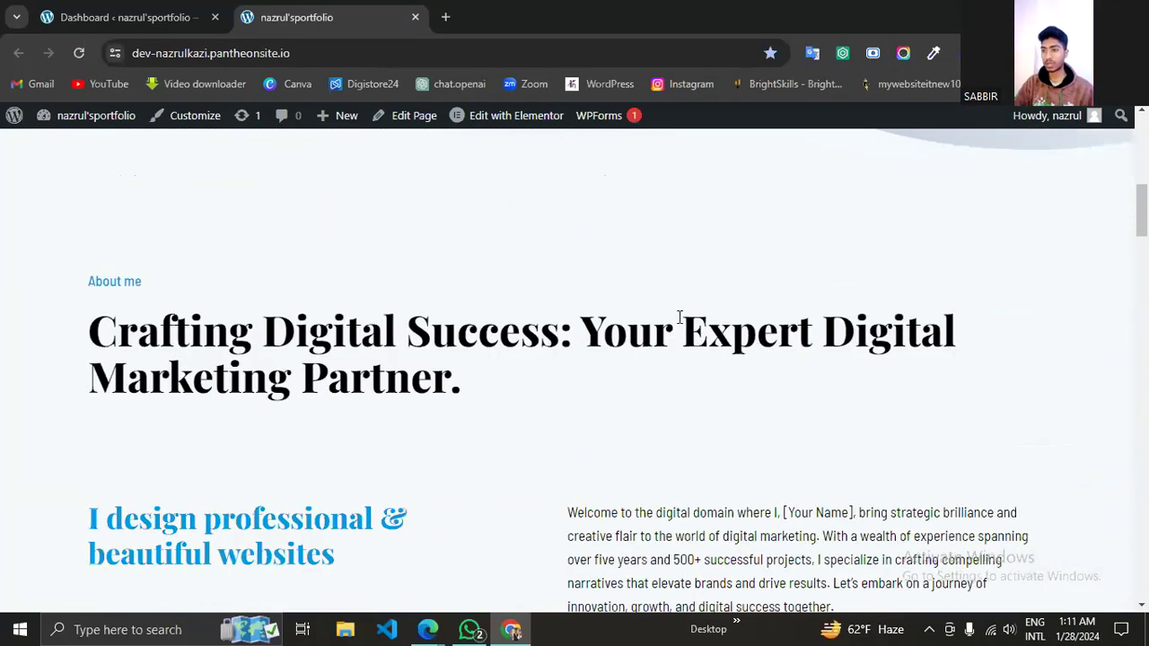
scroll(730, 308, "down", 8)
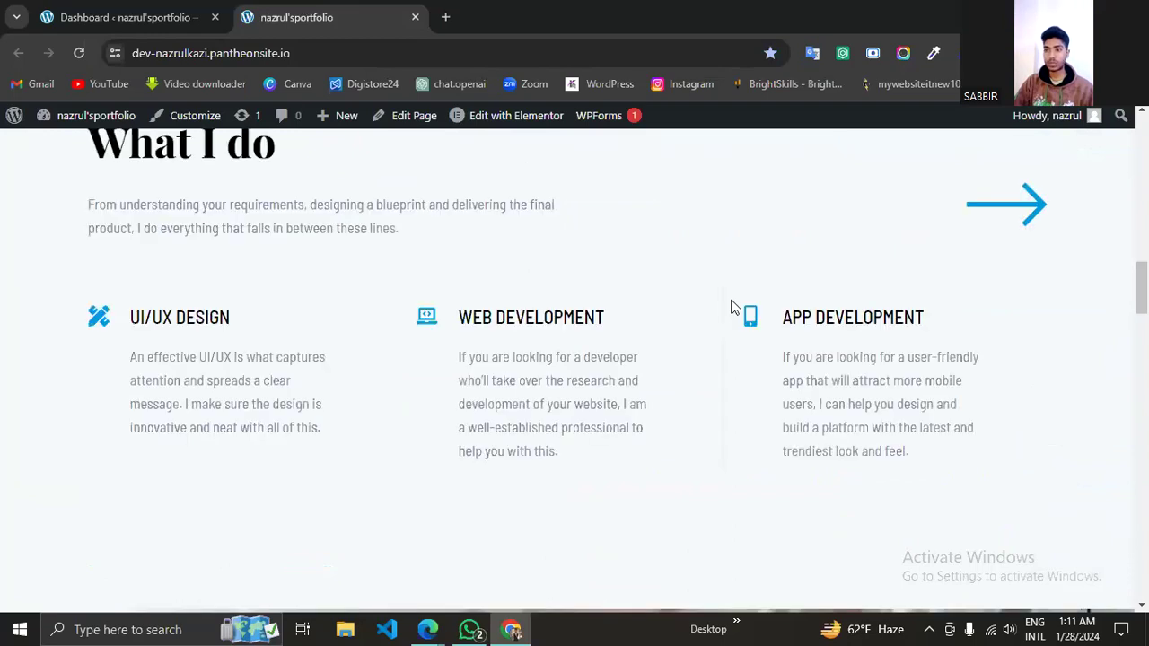
scroll(628, 227, "down", 10)
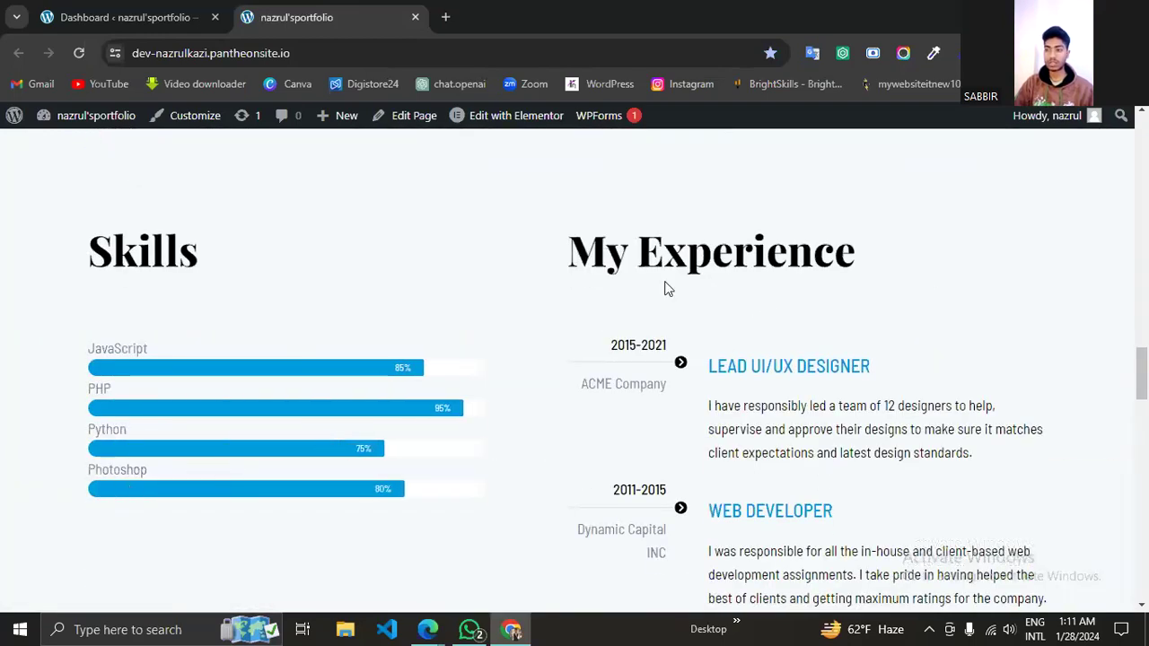
scroll(667, 287, "down", 8)
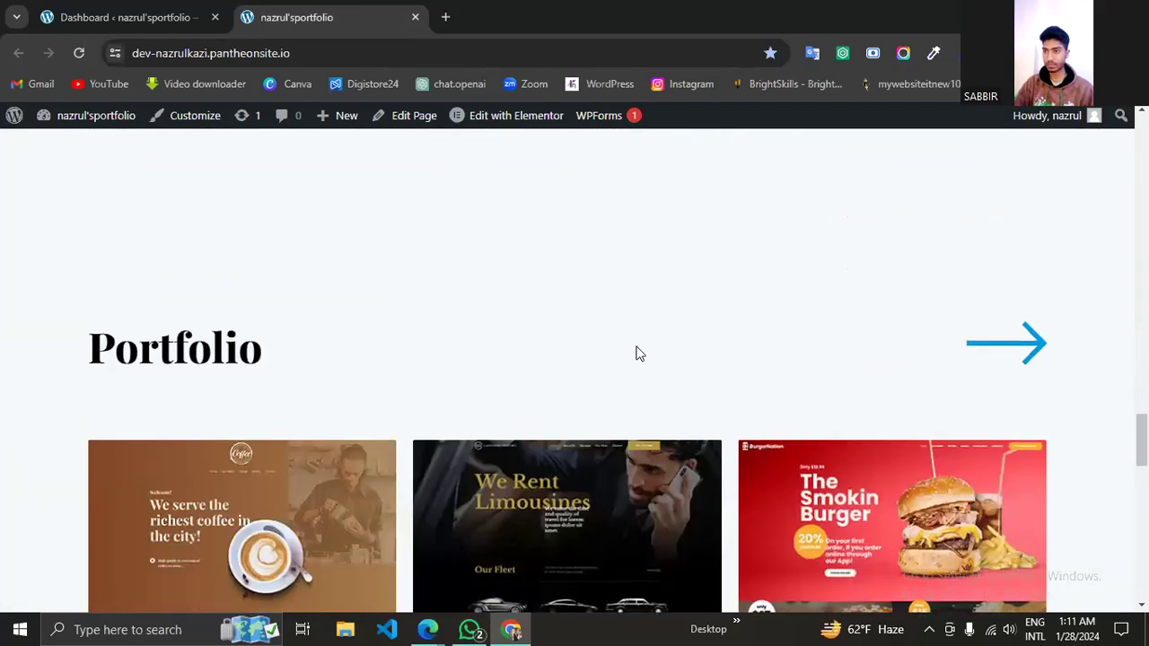
scroll(635, 353, "up", 10)
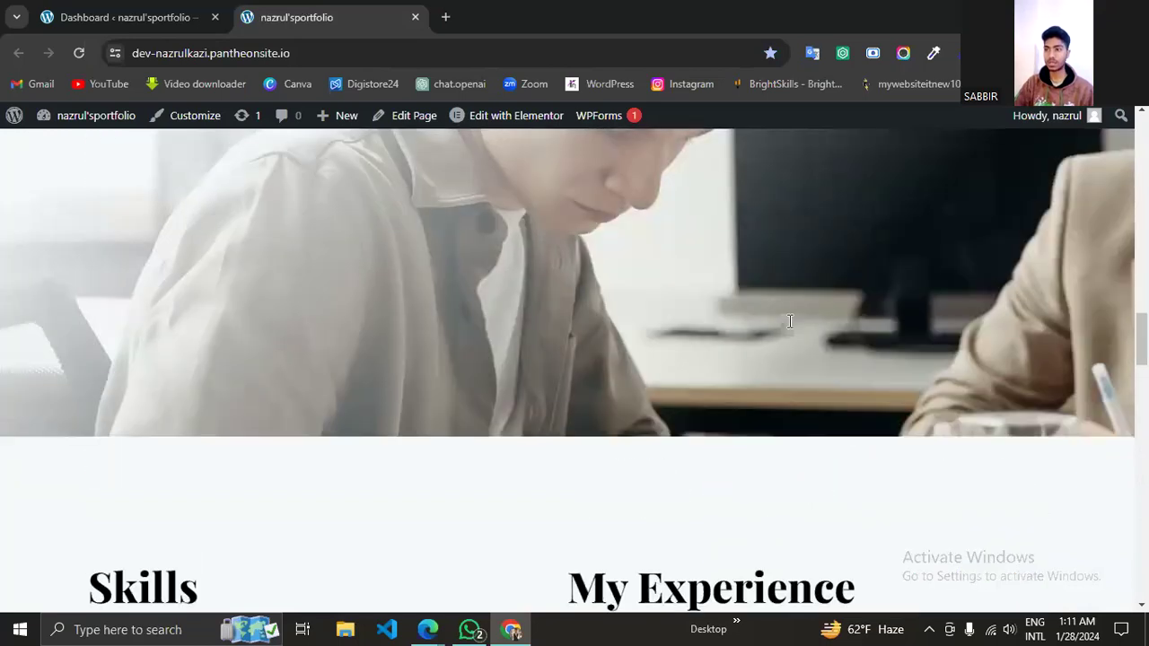
scroll(790, 321, "up", 15)
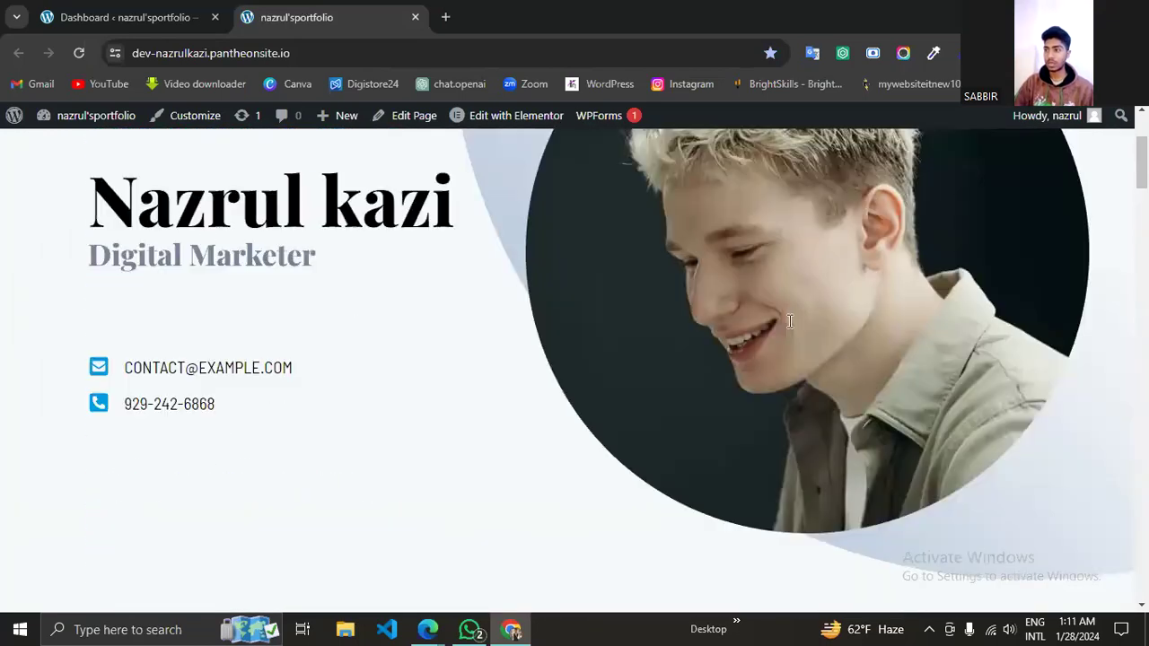
scroll(790, 321, "up", 3)
Open the site's Portfolio page and examine the sample images in its UI/UX Design gallery.
left_click(947, 164)
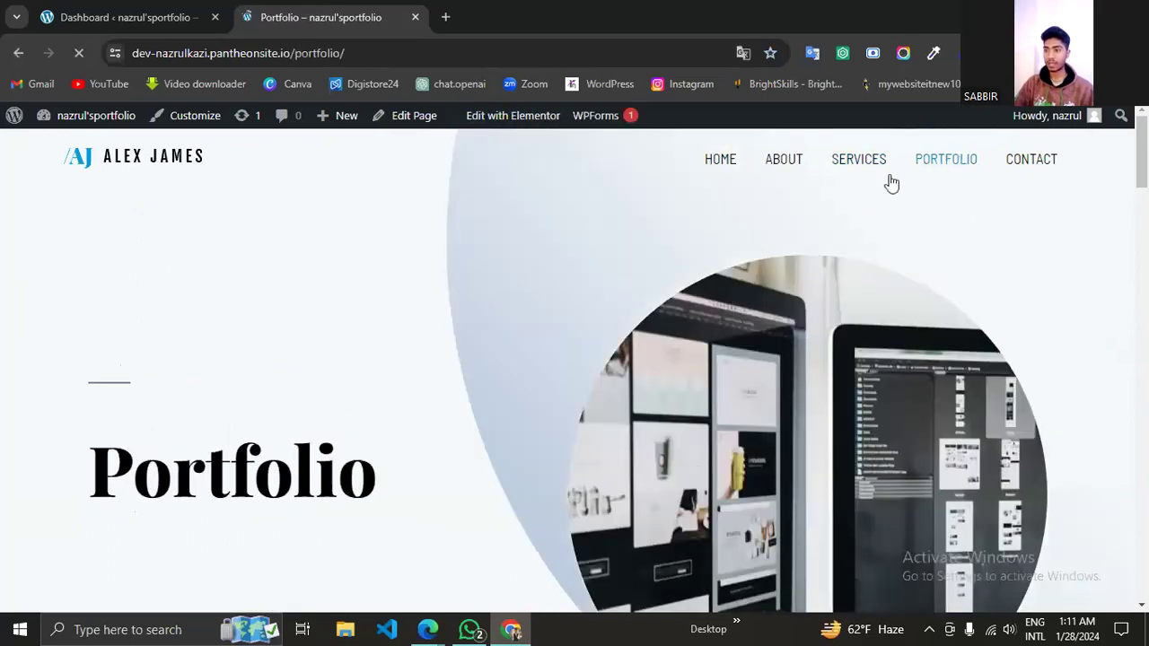
scroll(880, 226, "down", 2)
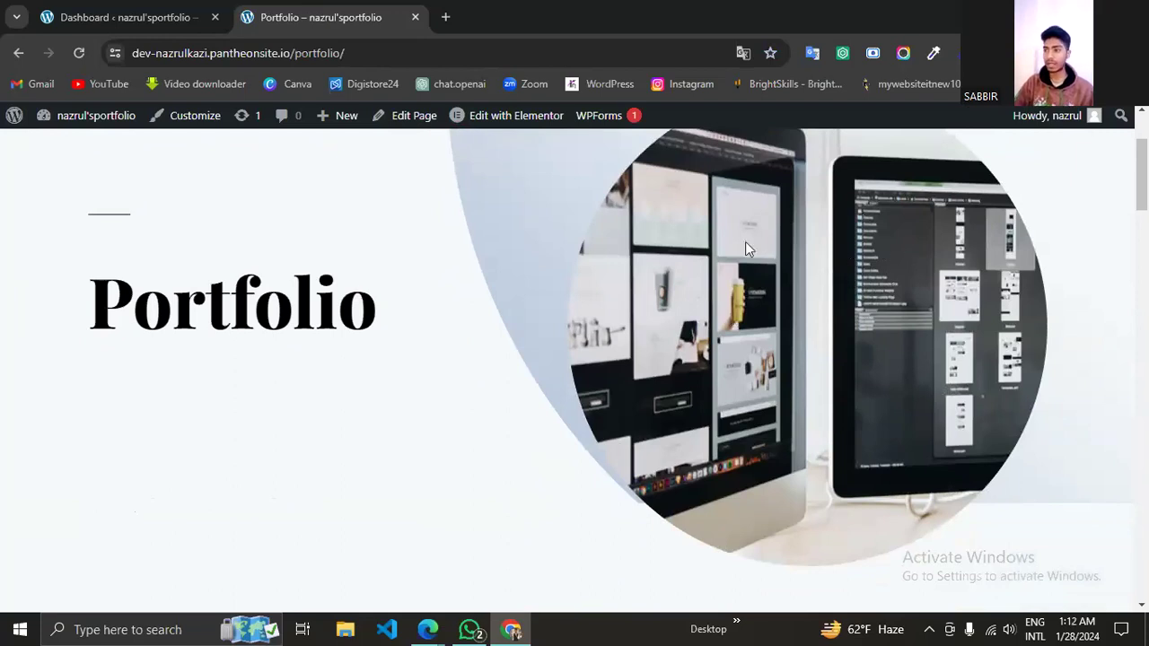
scroll(870, 310, "down", 1)
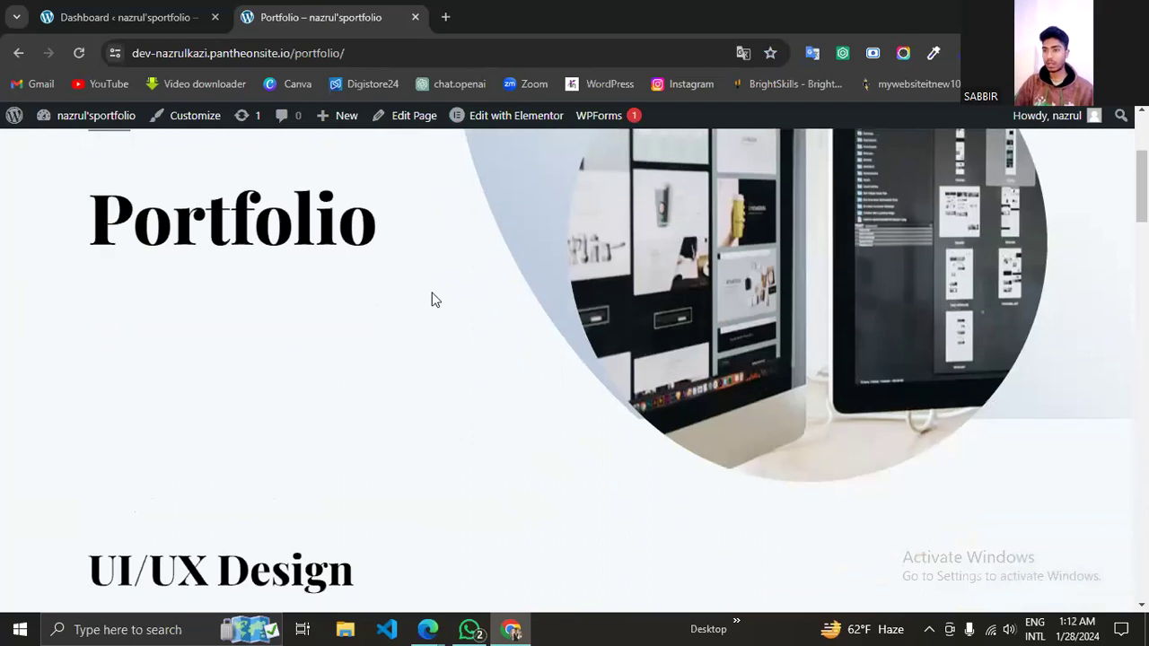
scroll(459, 247, "down", 5)
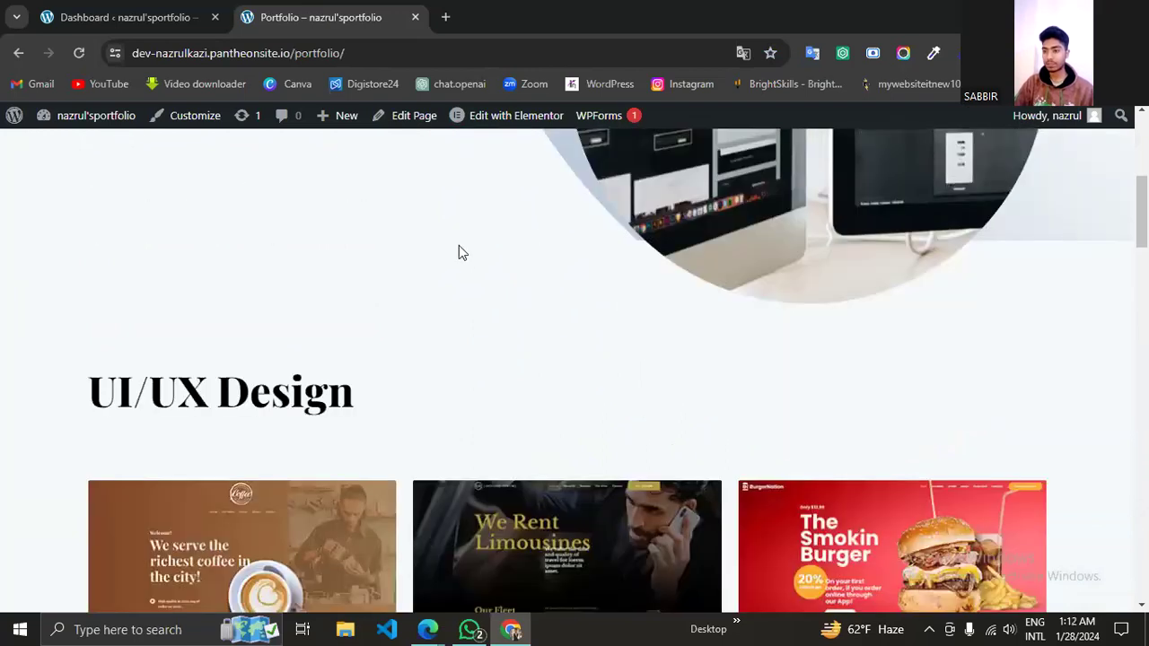
scroll(557, 329, "down", 3)
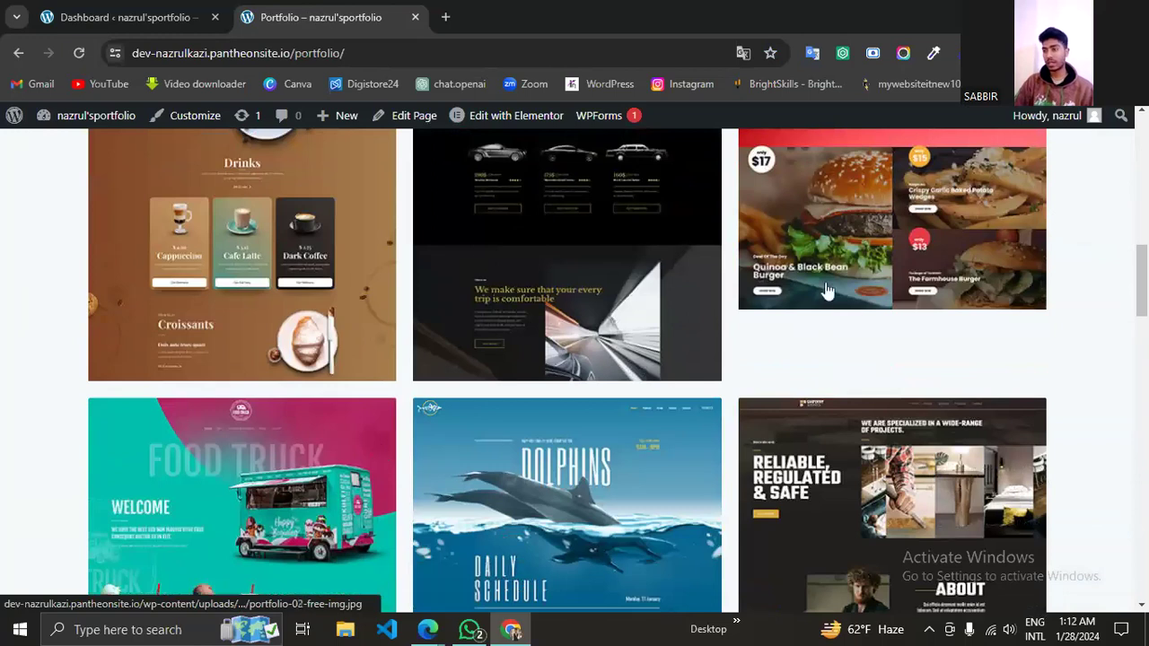
scroll(608, 290, "up", 1)
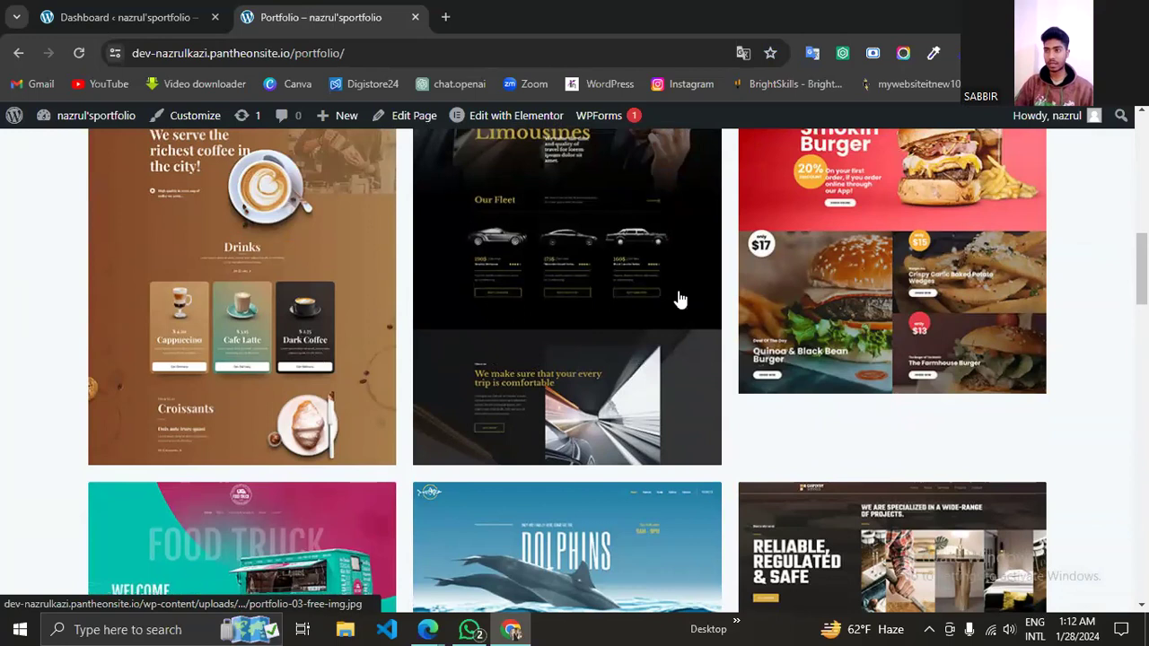
scroll(679, 299, "up", 3)
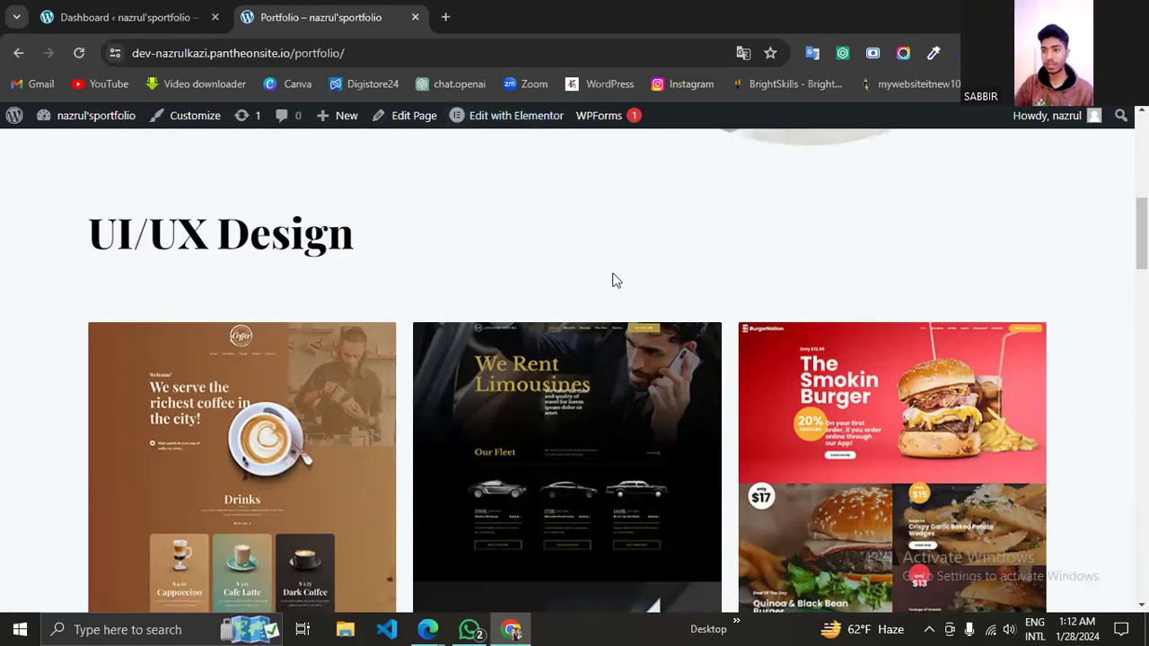
scroll(709, 370, "up", 2)
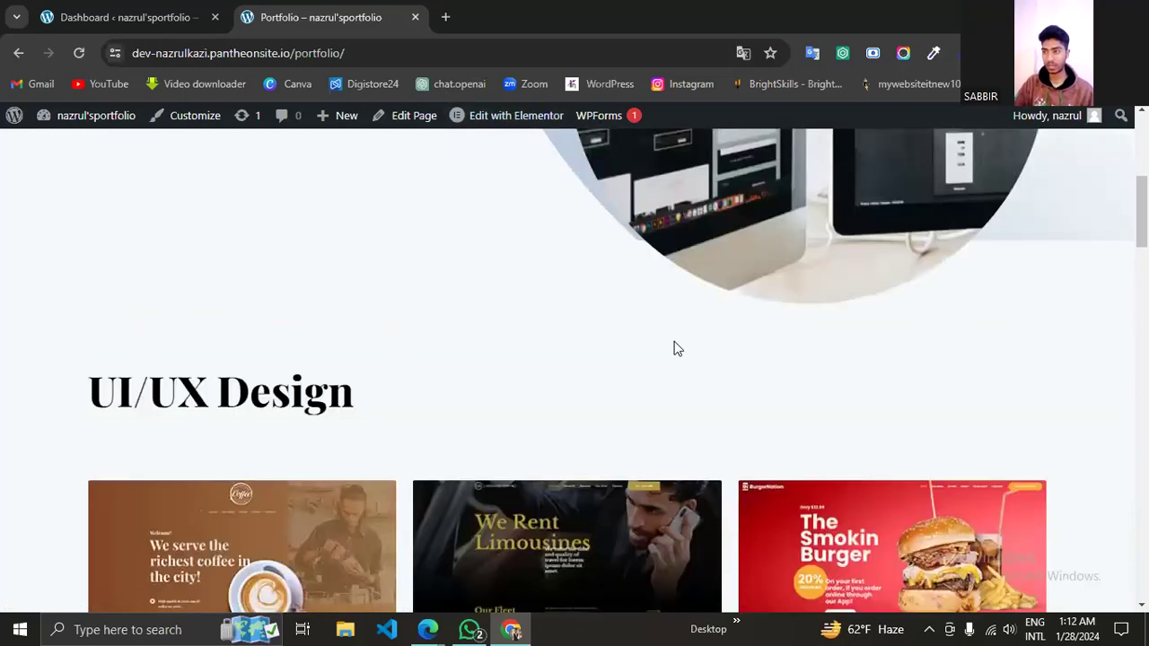
scroll(835, 354, "down", 3)
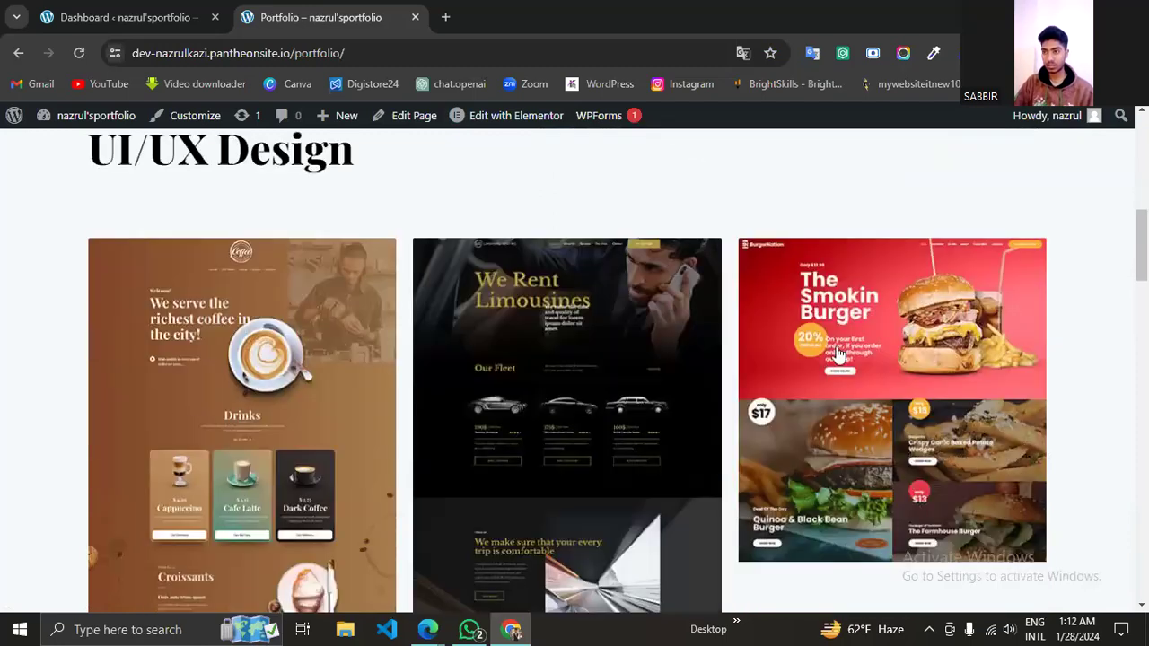
scroll(938, 358, "up", 1)
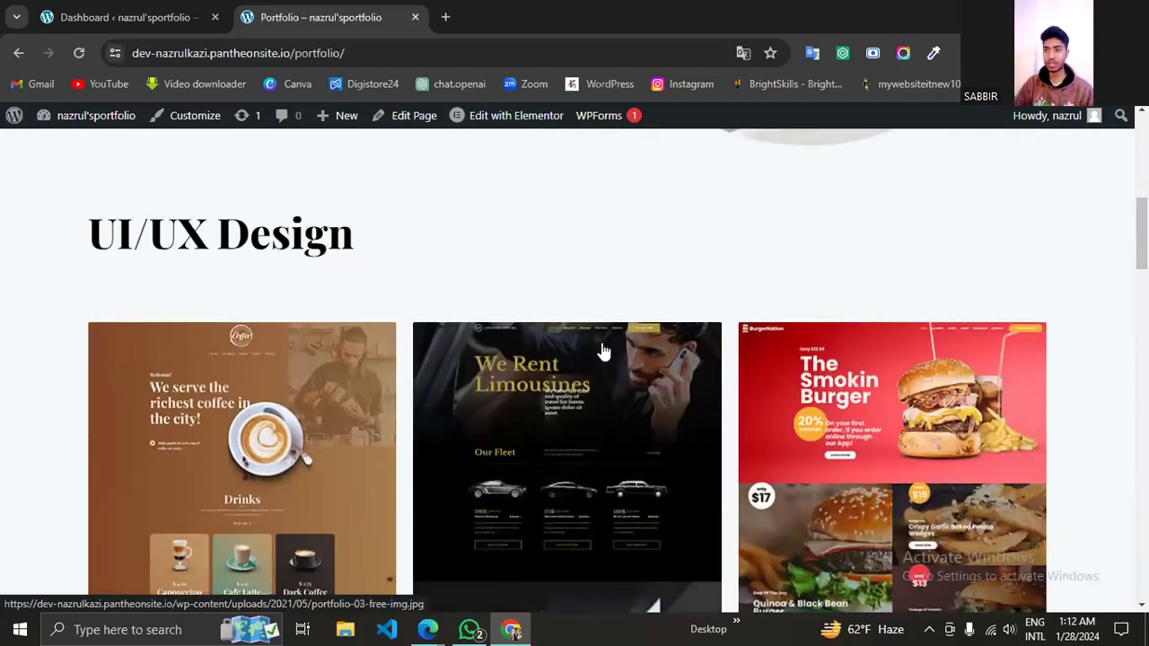
Return to the start of the Portfolio page and examine its site logo, Portfolio heading and circular hero image.
scroll(626, 359, "up", 5)
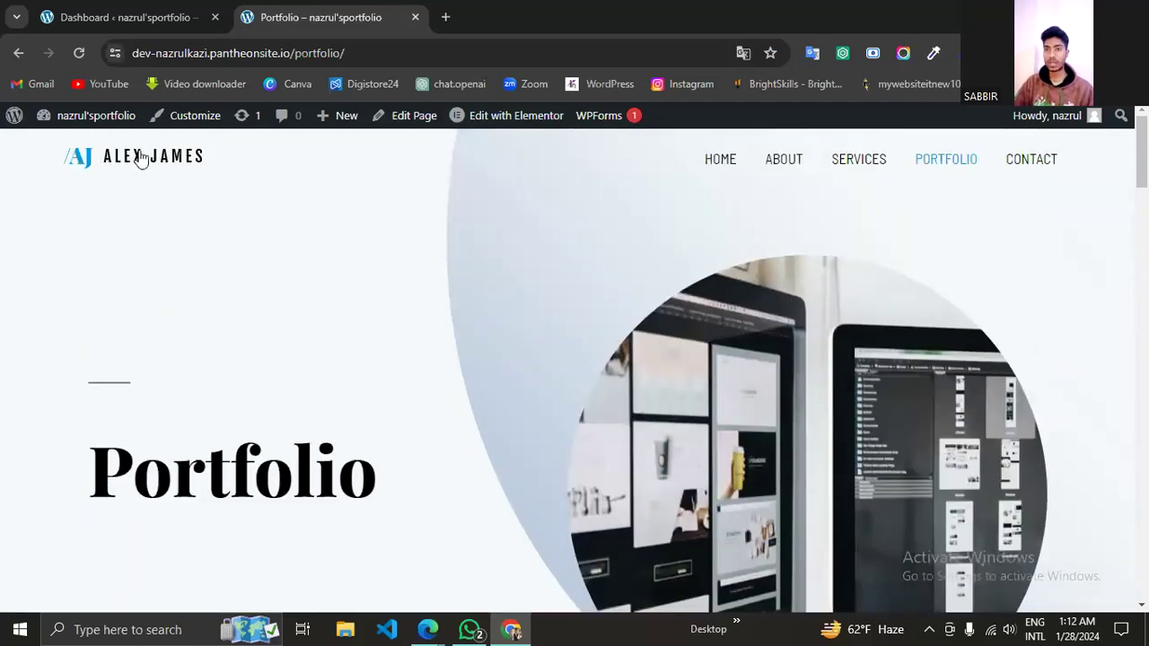
scroll(300, 278, "down", 2)
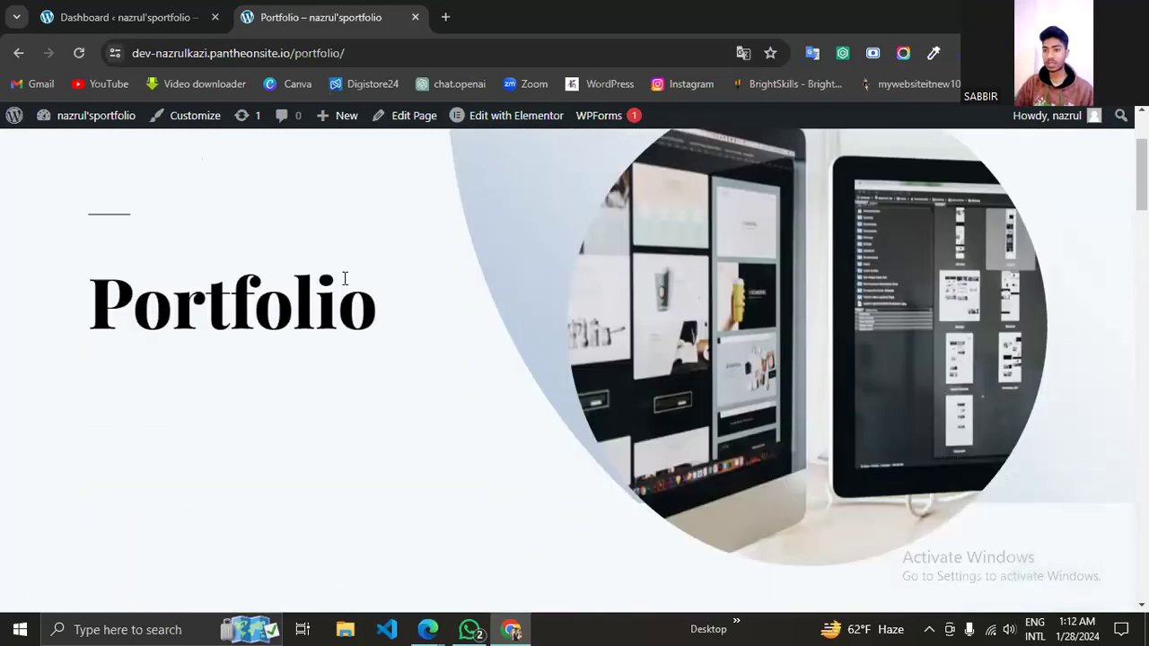
left_click_drag(131, 297, 292, 298)
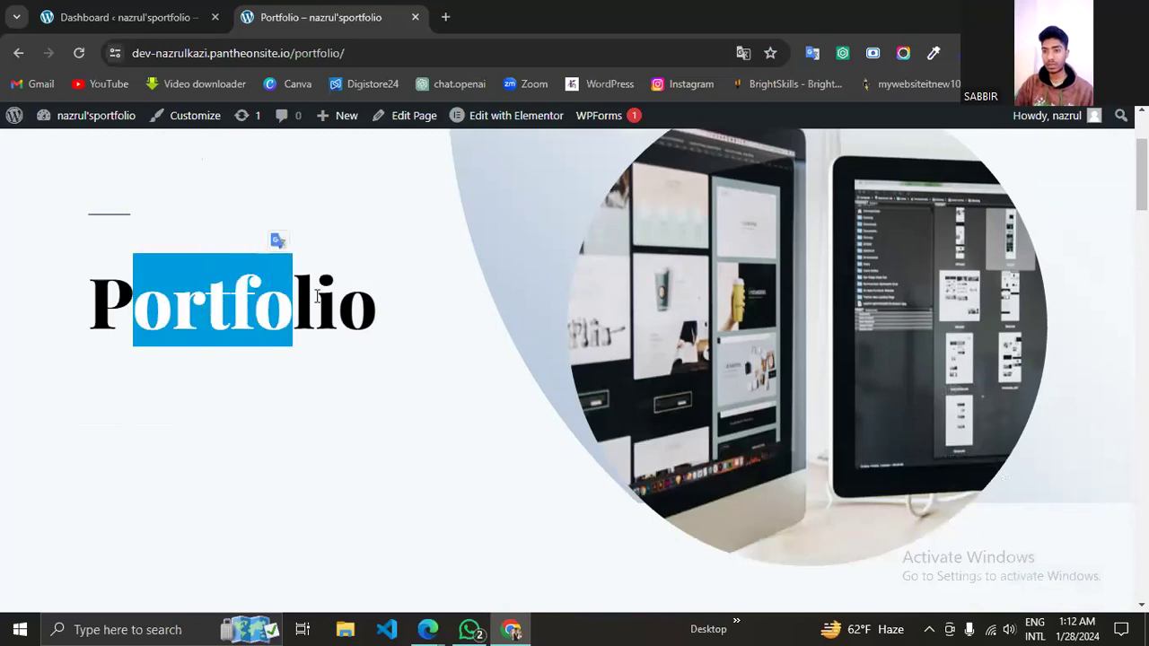
left_click(324, 297)
left_click_drag(368, 302, 141, 236)
left_click(403, 361)
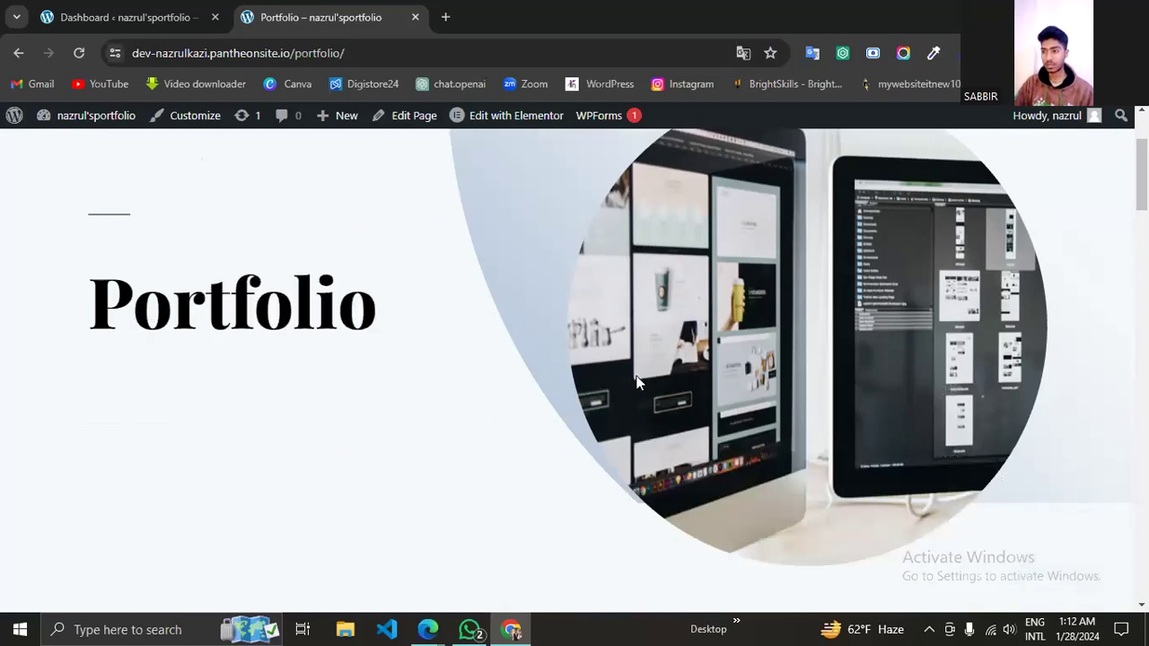
scroll(676, 381, "up", 1)
scroll(676, 381, "up", 1)
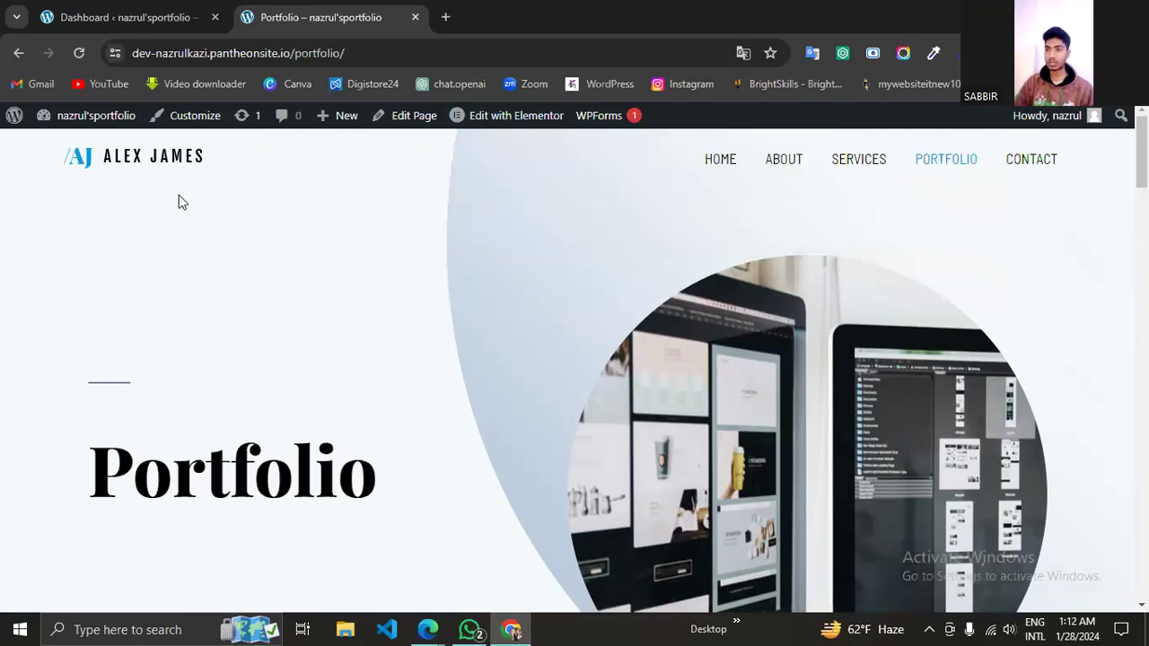
Open the Portfolio page in Elementor, return to the live page, and go to the WordPress admin's About page in a smaller browser window.
mouse_move(502, 131)
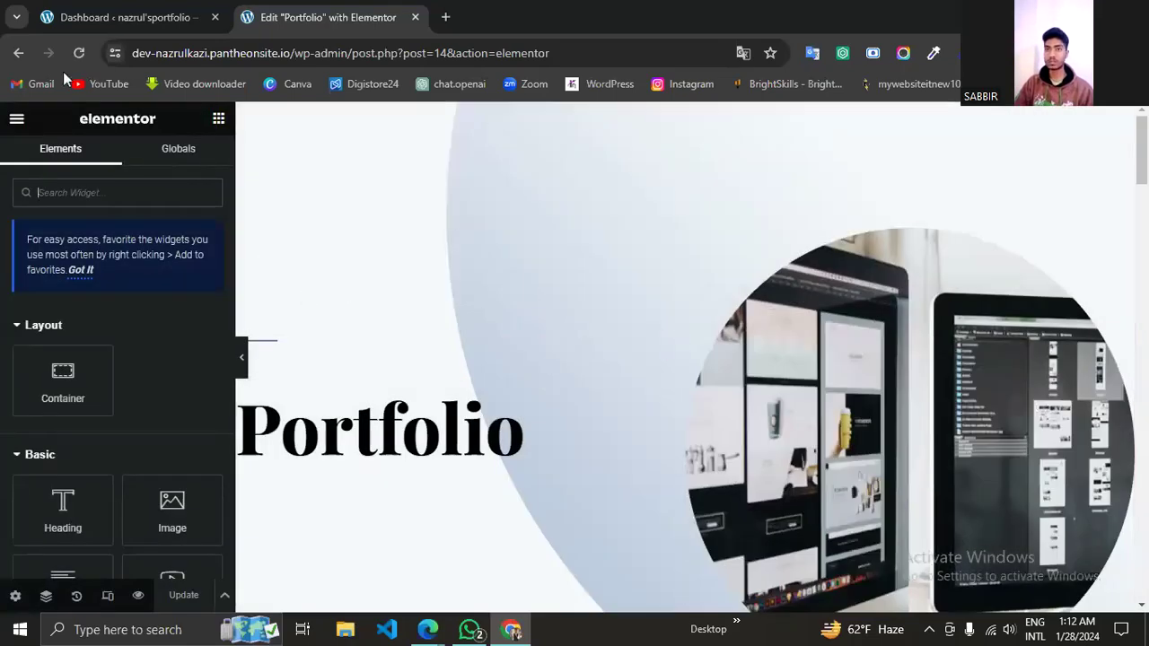
left_click(21, 54)
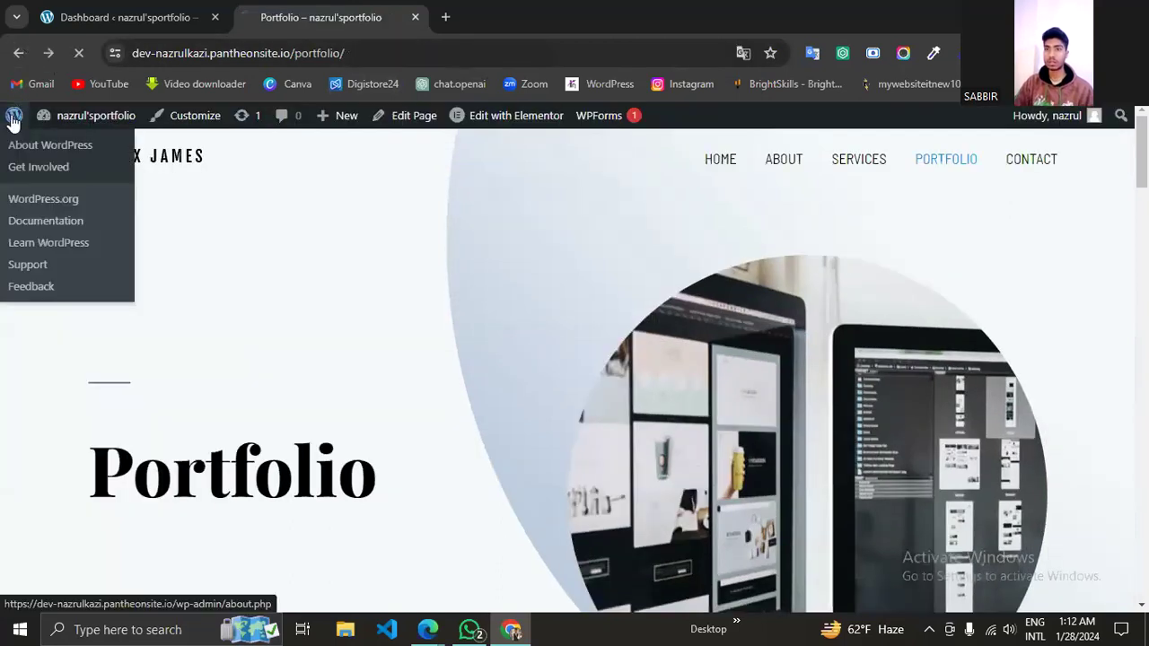
left_click(12, 119)
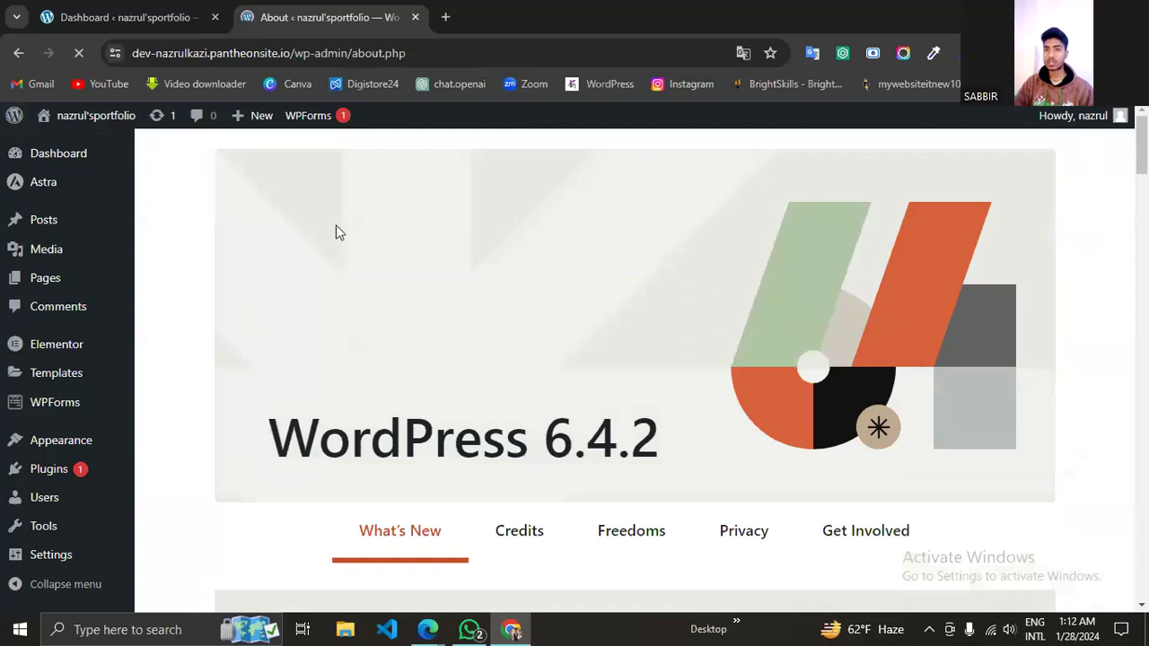
double_click(518, 15)
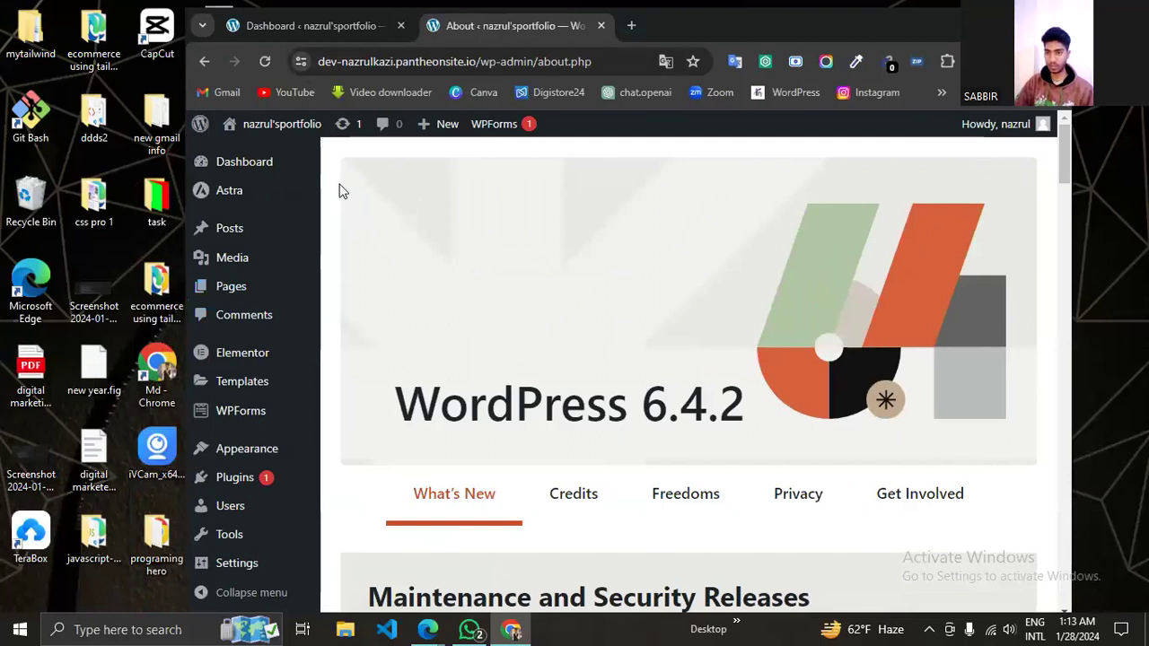
Open the list of all pages in the WordPress admin and look through its entries.
mouse_move(249, 296)
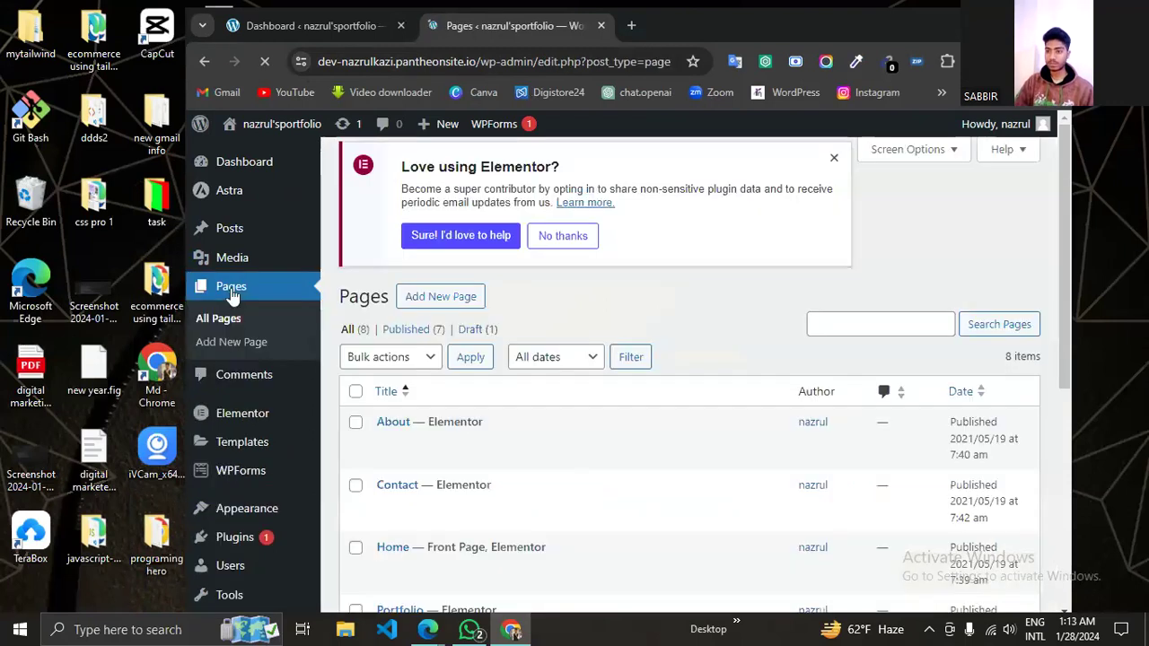
scroll(536, 356, "down", 1)
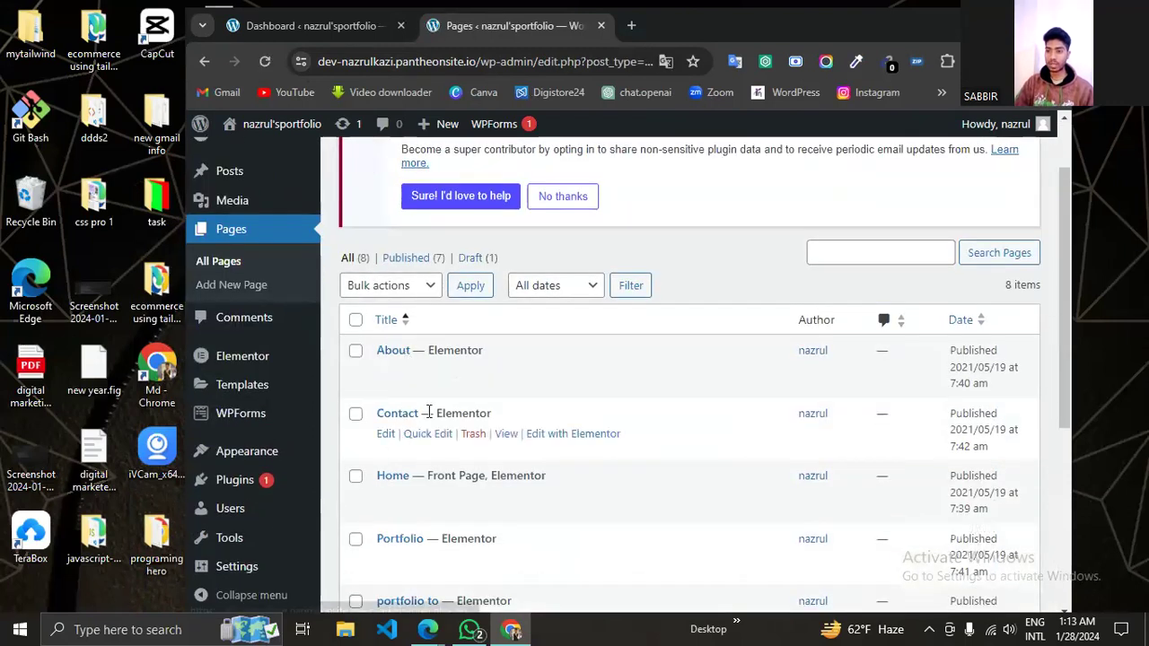
scroll(423, 416, "down", 1)
scroll(413, 386, "down", 2)
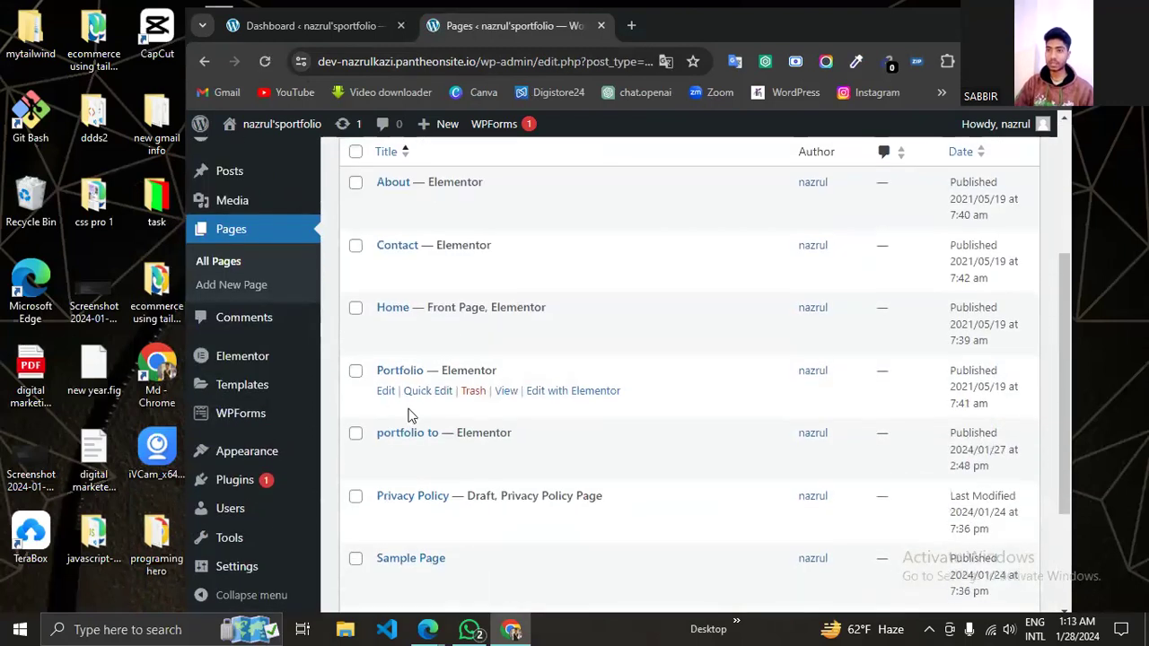
Visit the live site from the Dashboard tab, review its Services page, and open the About page.
left_click(316, 26)
mouse_move(285, 134)
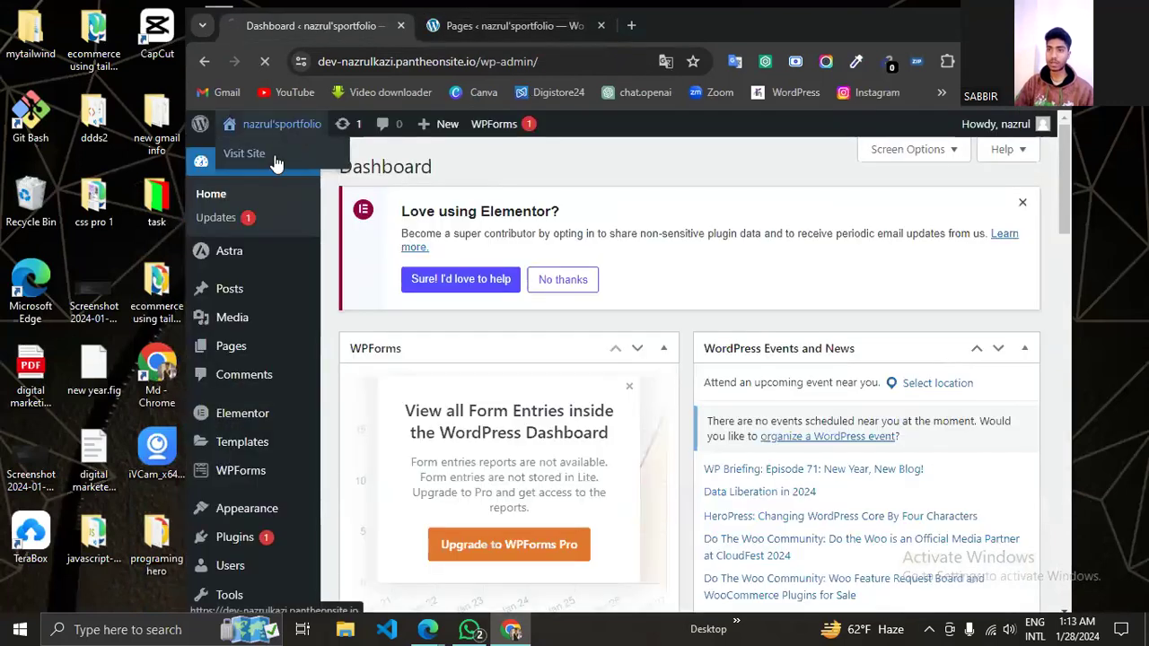
left_click(277, 162)
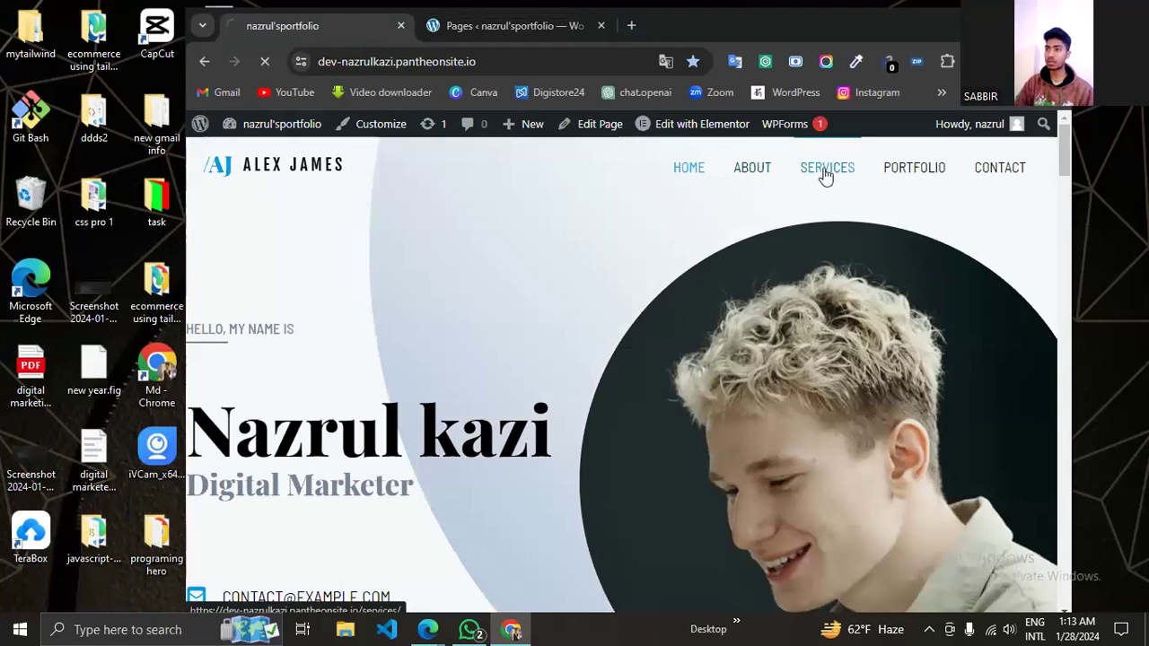
scroll(511, 278, "down", 3)
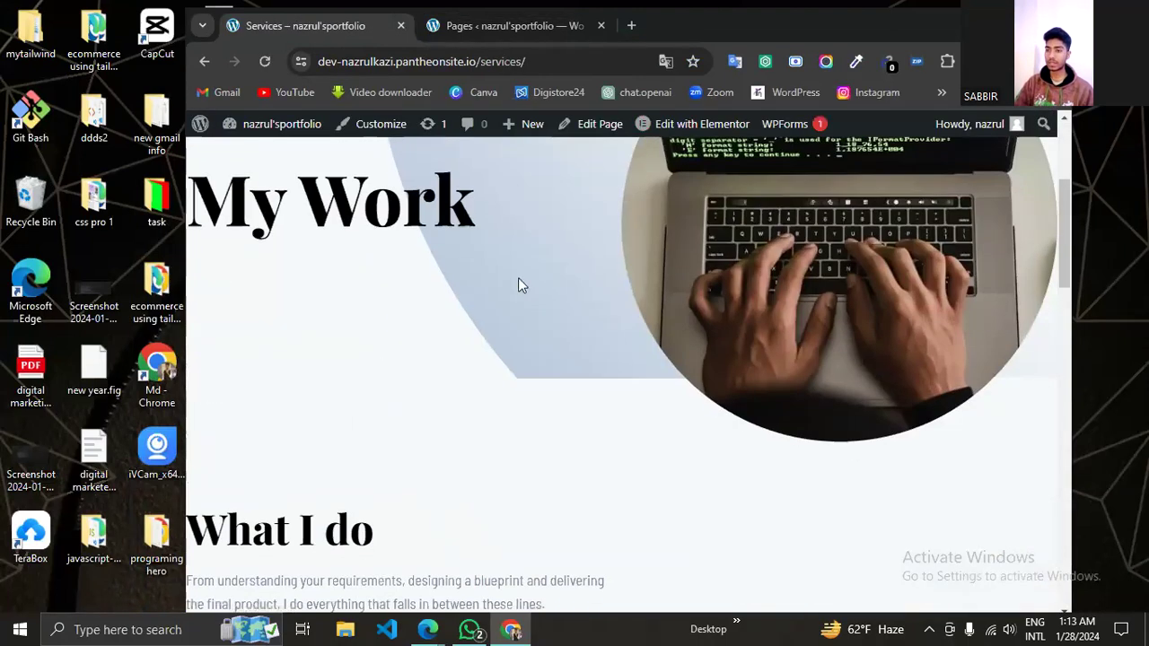
scroll(517, 285, "down", 6)
scroll(557, 325, "up", 8)
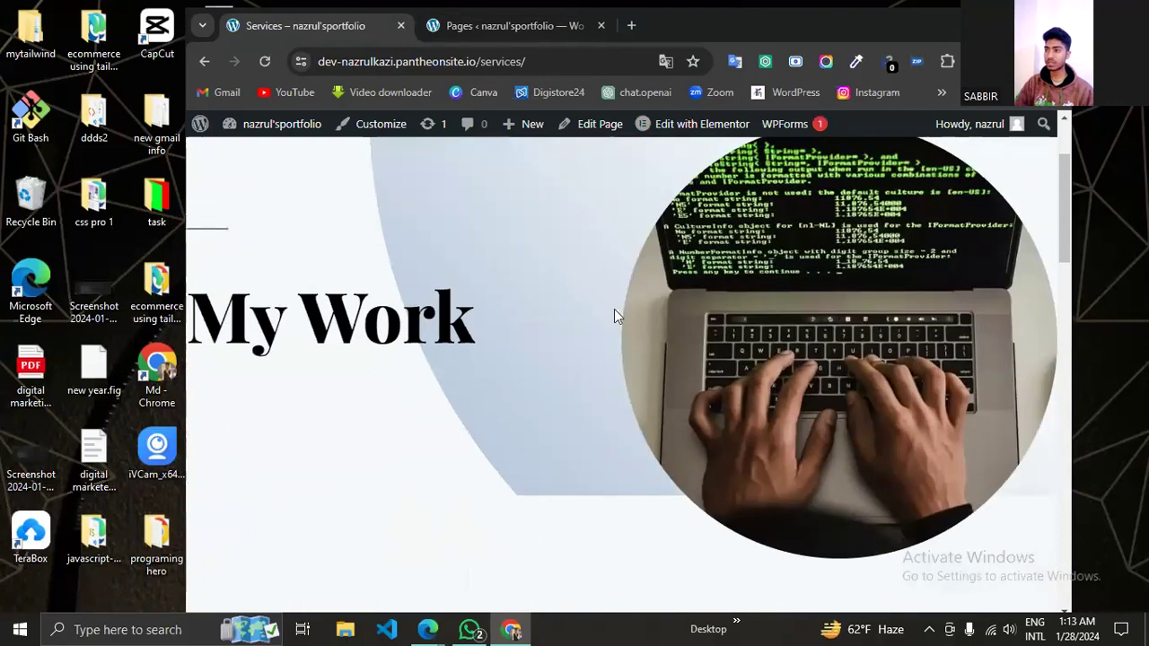
scroll(614, 315, "up", 2)
left_click(748, 178)
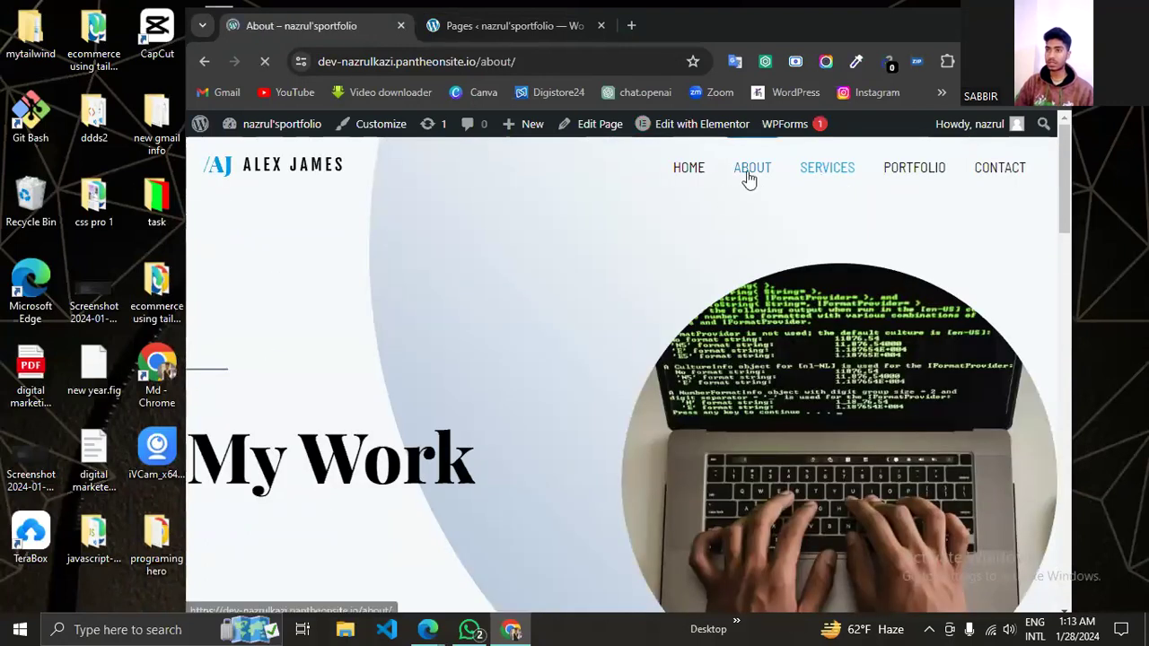
Switch back to the WordPress Pages list and examine its entries from About through portfolio to and Services.
left_click(528, 27)
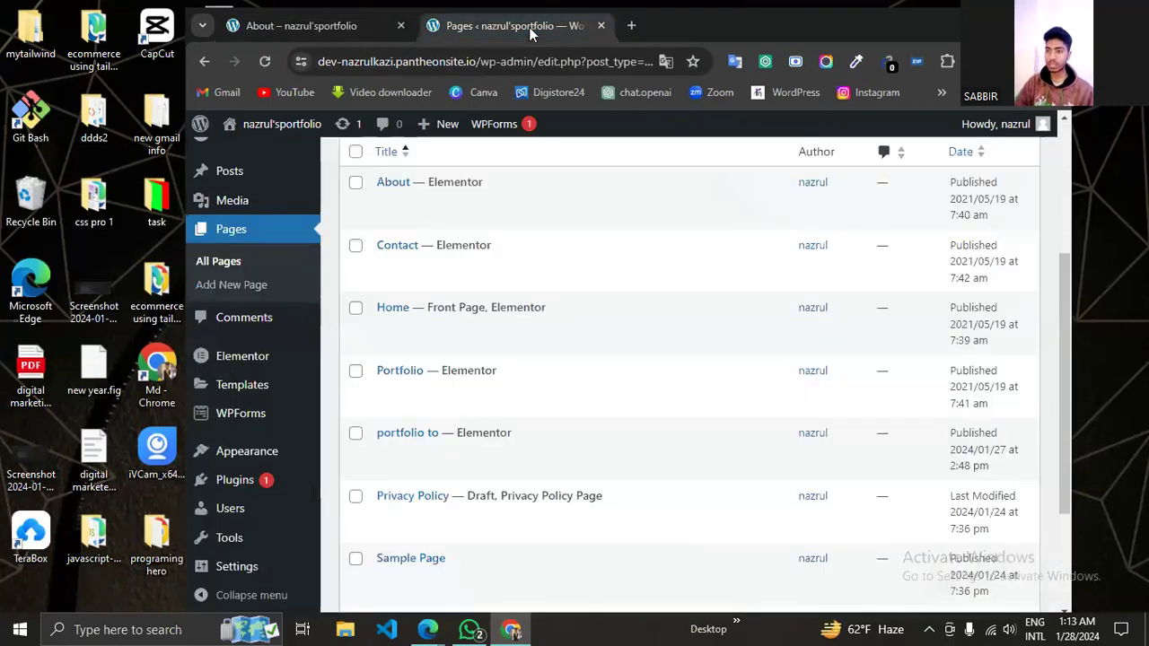
scroll(453, 305, "up", 3)
scroll(453, 305, "down", 1)
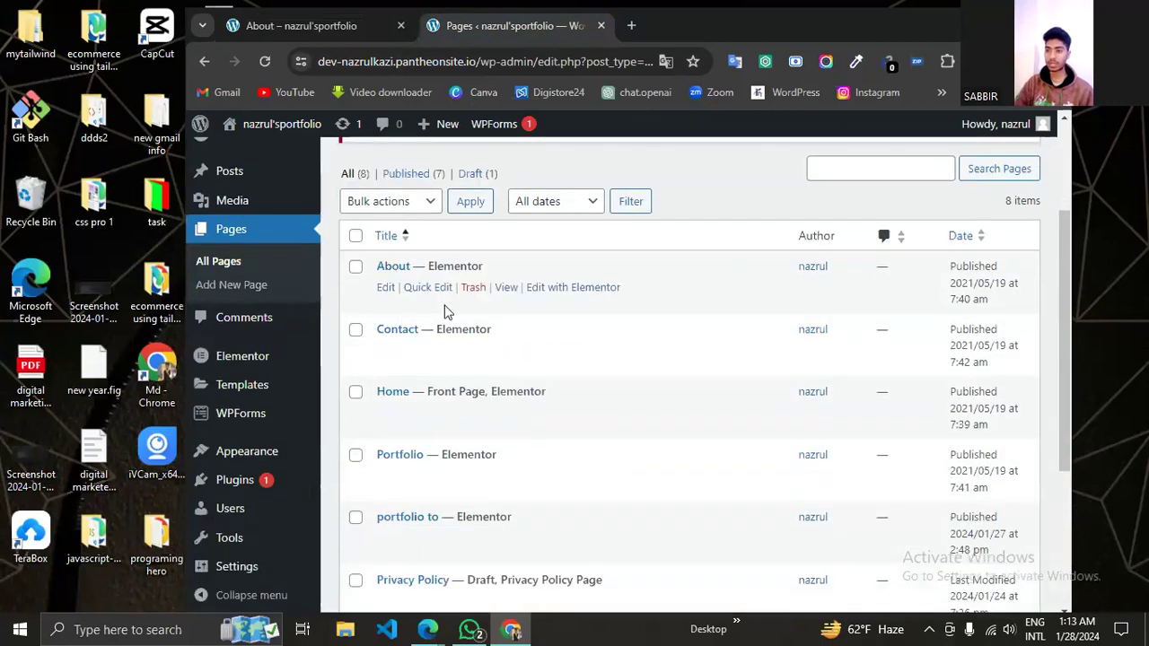
scroll(428, 243, "down", 1)
scroll(456, 264, "down", 1)
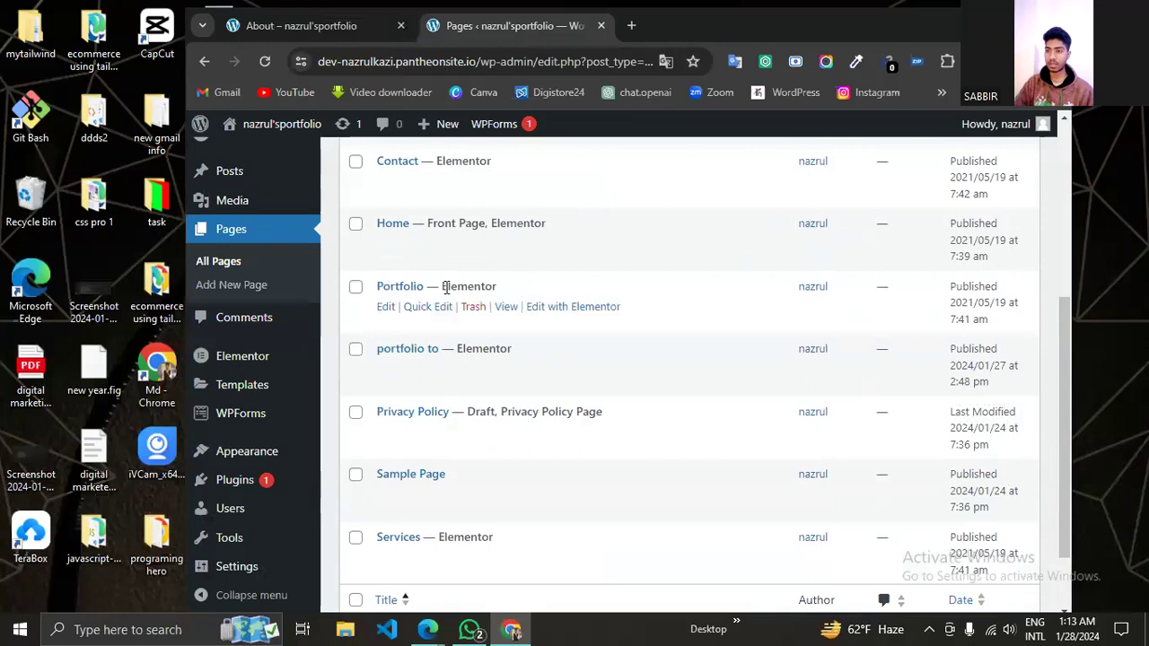
scroll(489, 327, "down", 1)
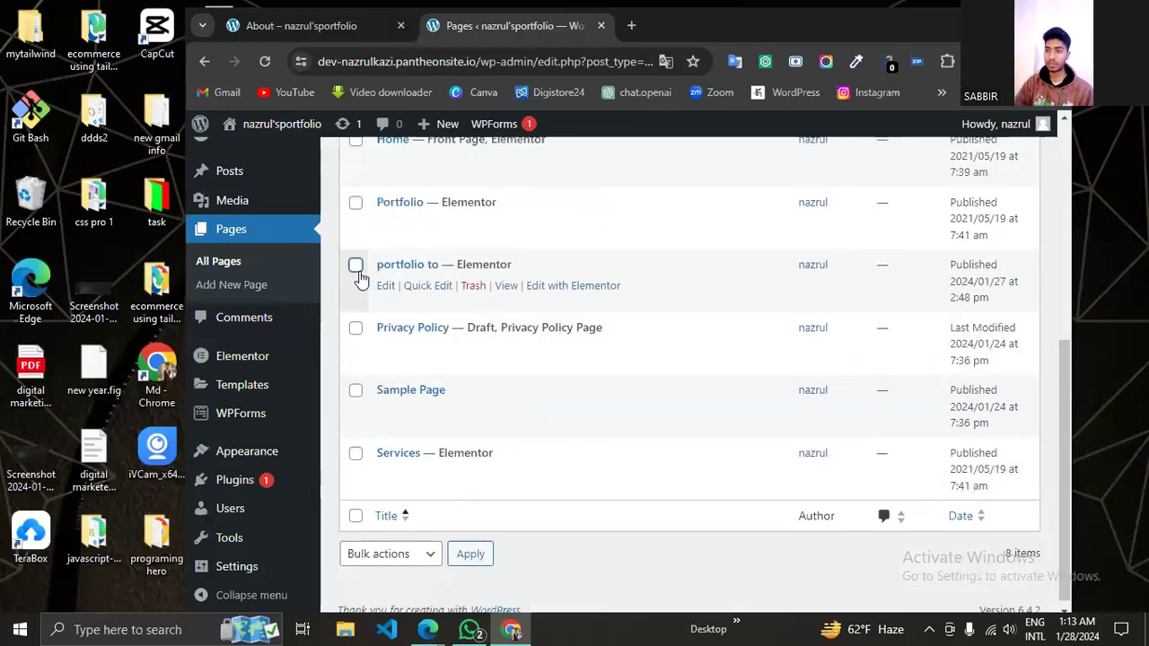
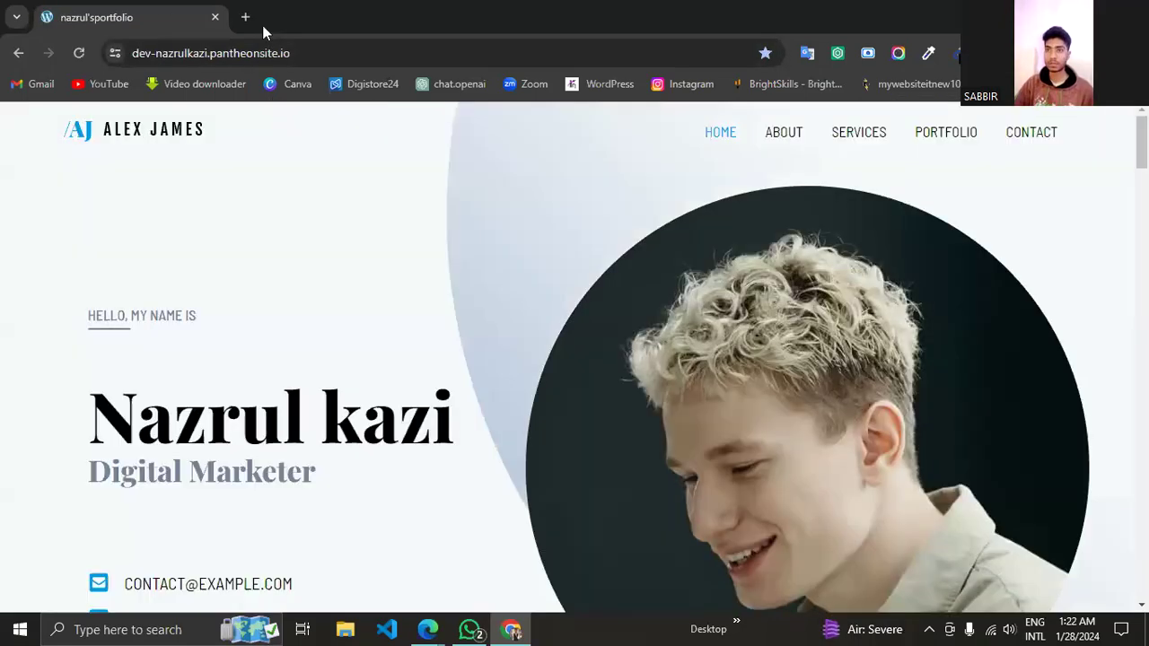
Go to the portfolio site's /wp-admin address and log in with the username and password already filled in.
left_click(341, 52)
left_click(329, 52)
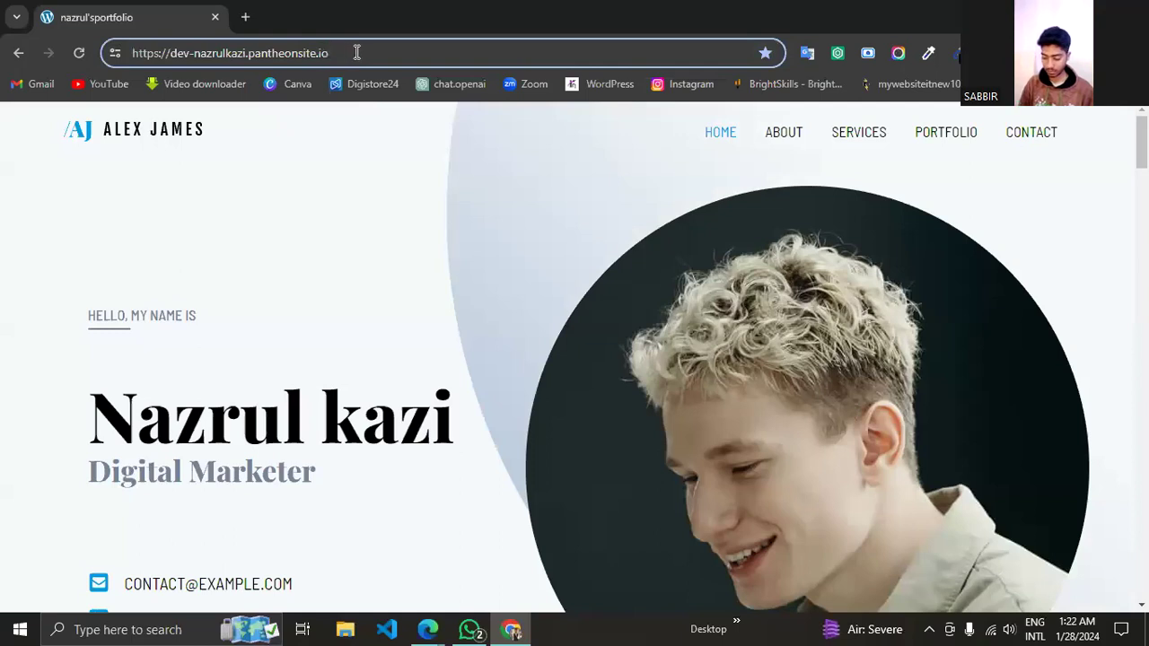
type("/wp-admin")
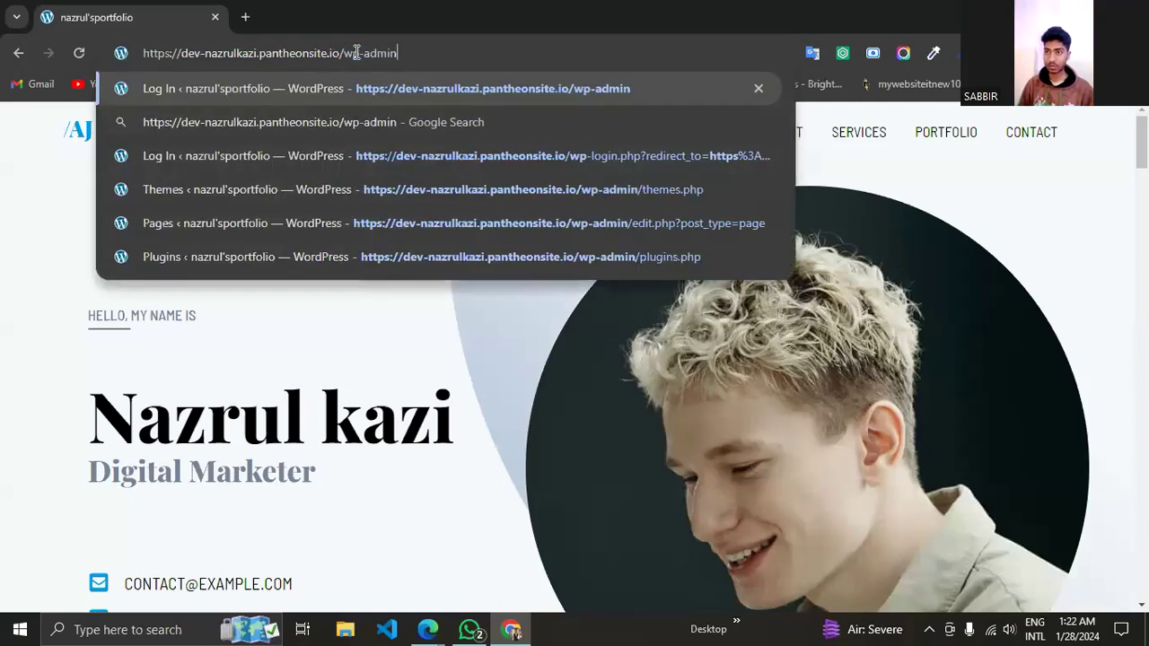
key("Return")
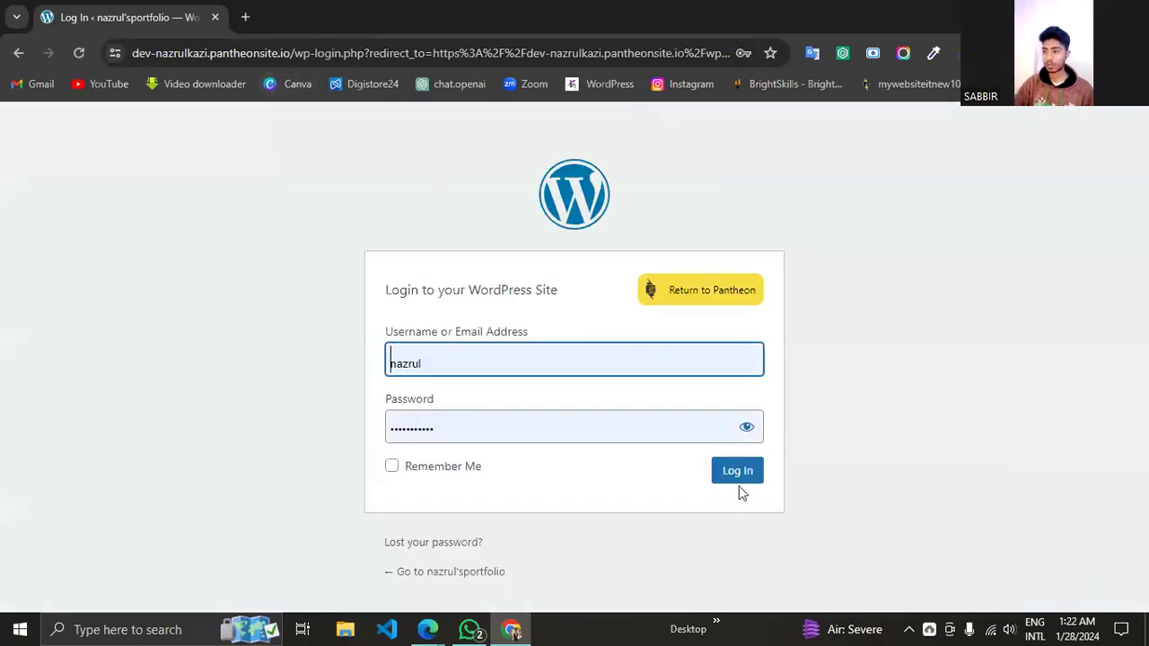
left_click(740, 475)
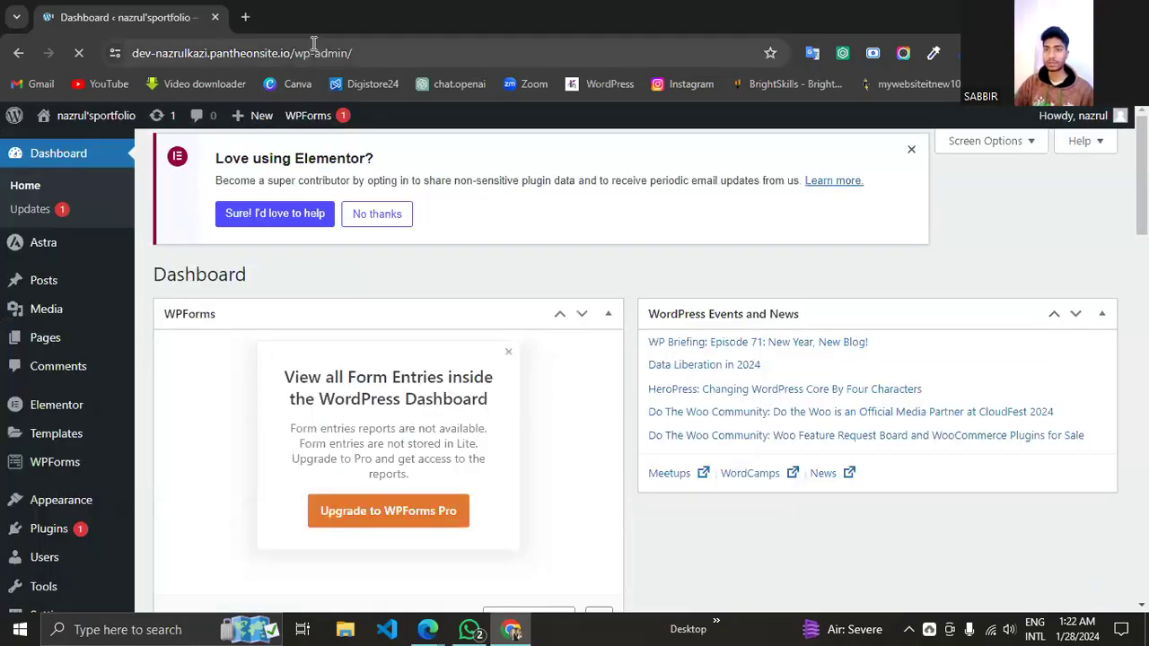
Open the All Pages list from the WordPress dashboard and review the site's existing pages.
mouse_move(80, 323)
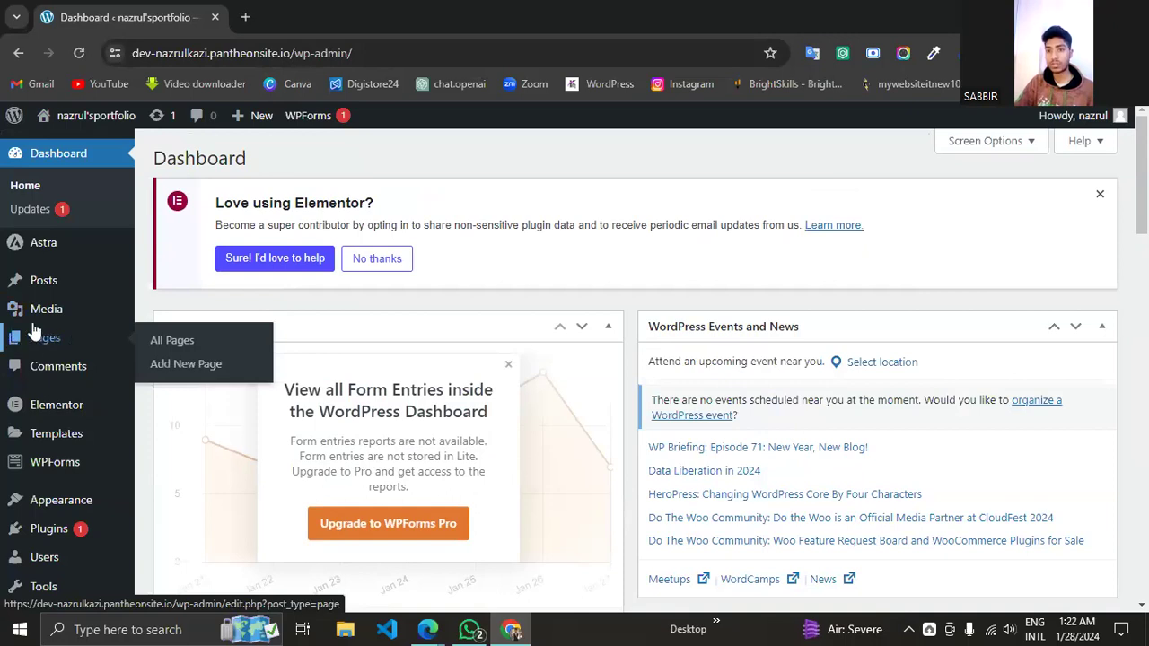
mouse_move(45, 347)
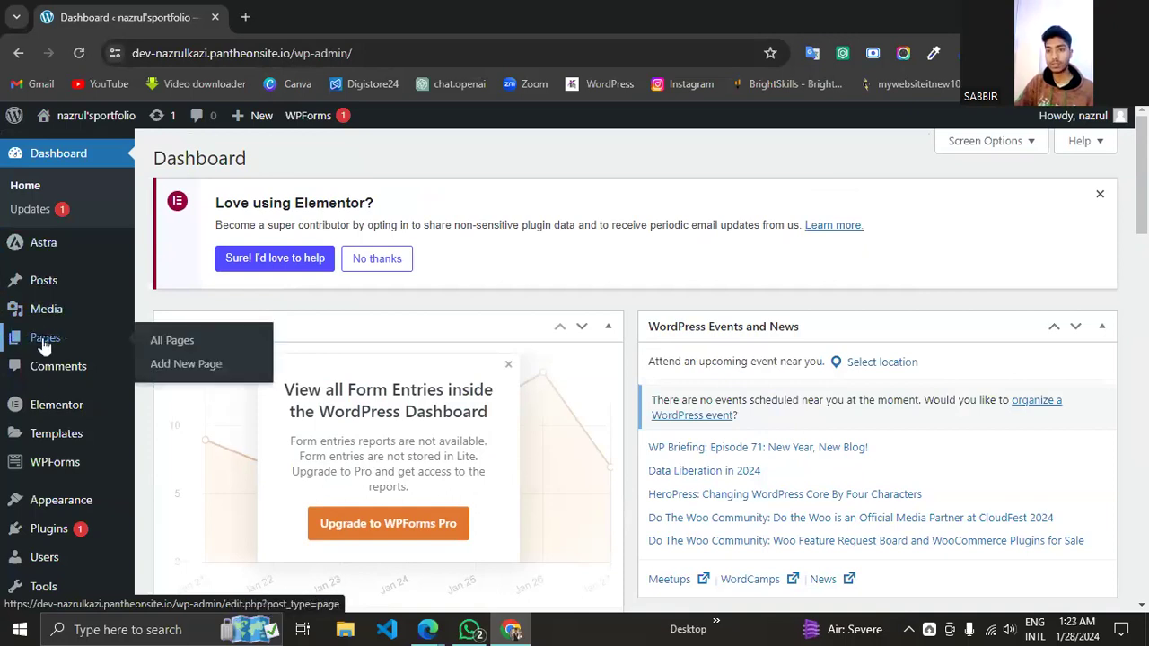
left_click(207, 349)
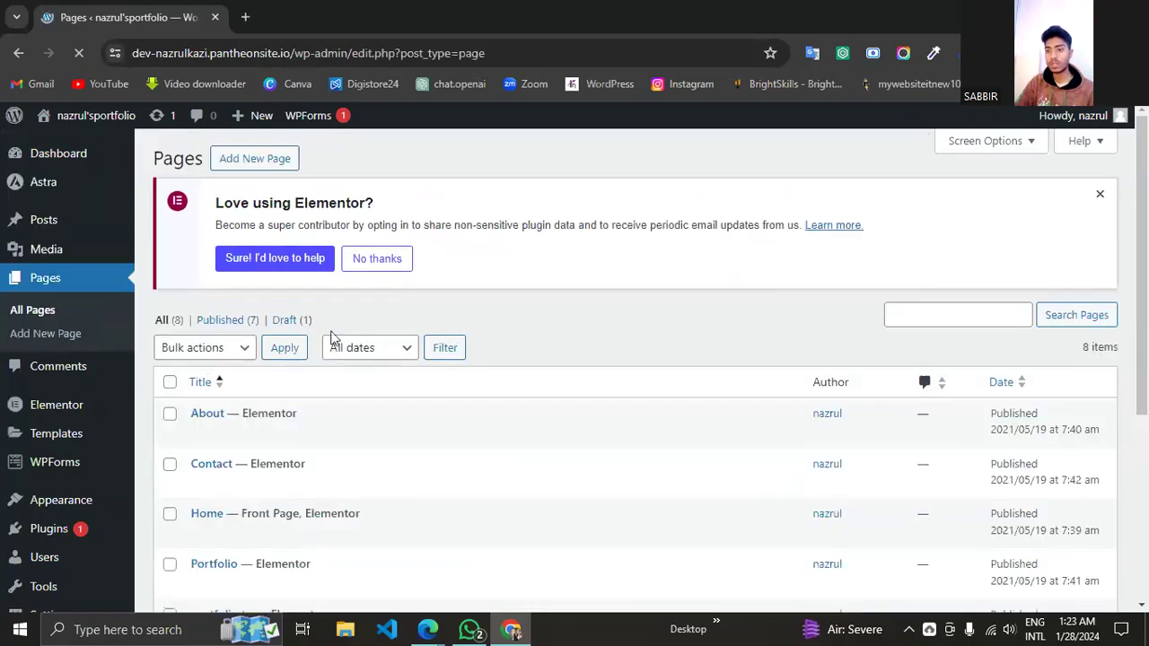
scroll(332, 336, "down", 1)
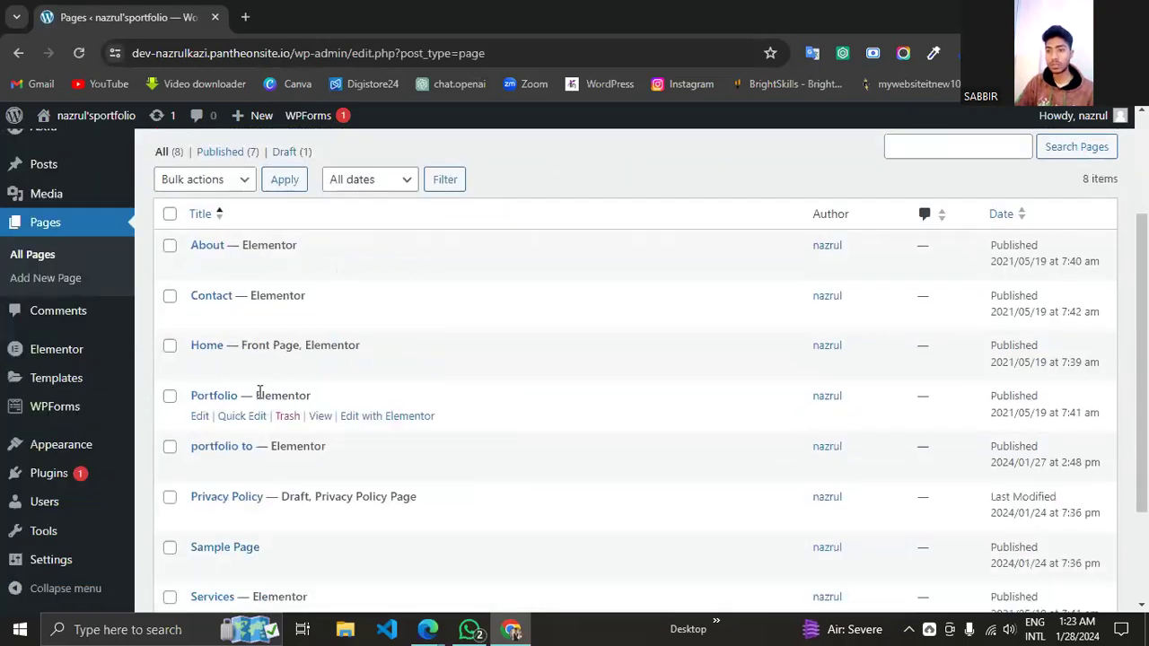
scroll(259, 395, "down", 2)
Create a new page in the Pages list and give it the title MY Portfolio.
scroll(254, 436, "up", 4)
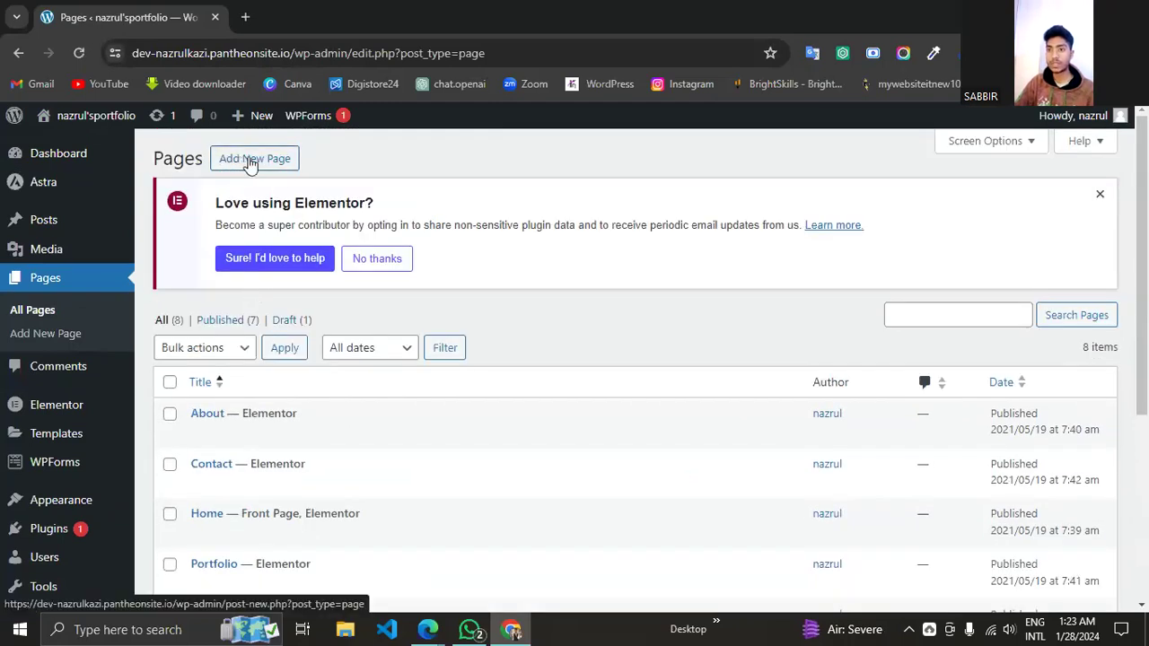
left_click(260, 167)
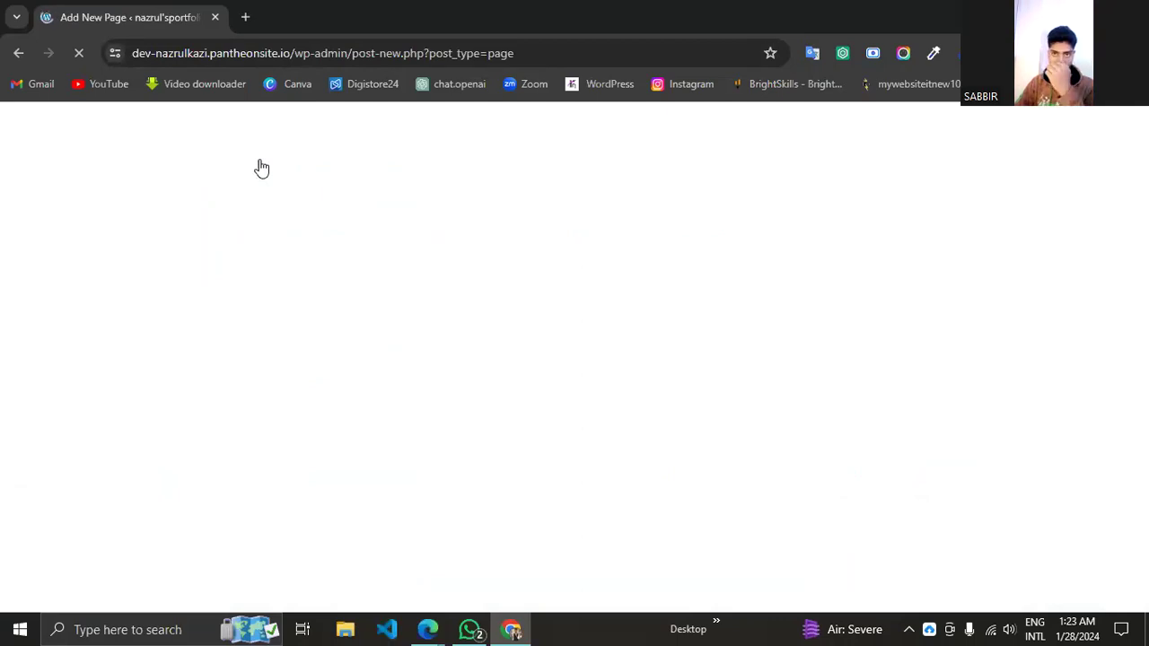
scroll(245, 240, "down", 1)
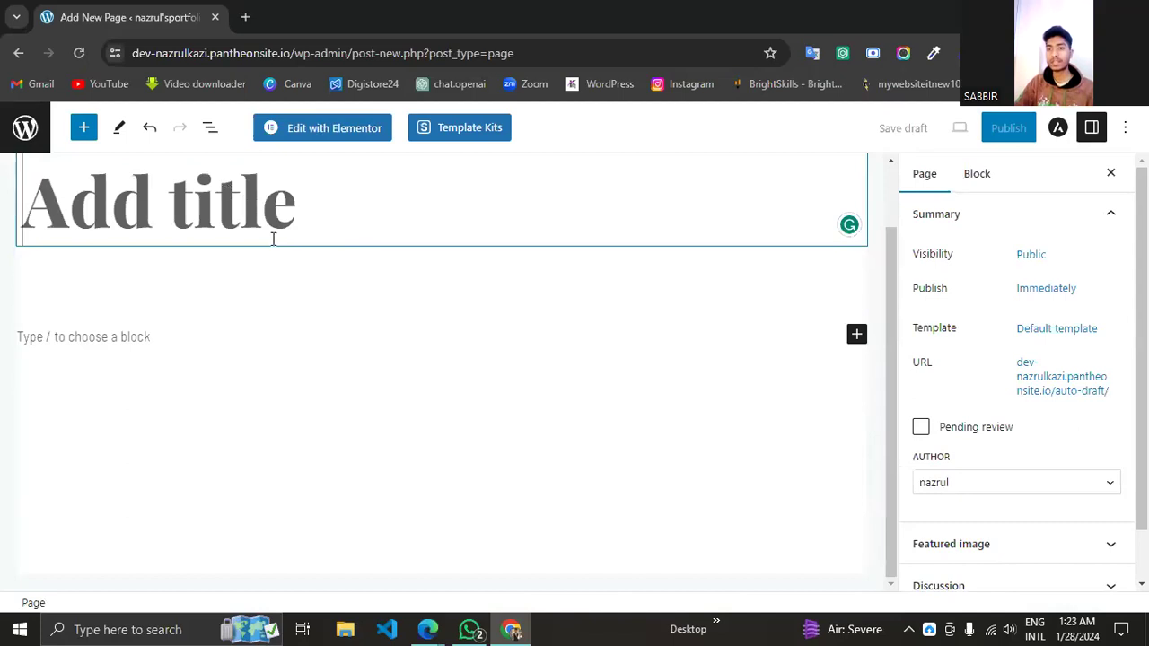
scroll(272, 237, "up", 1)
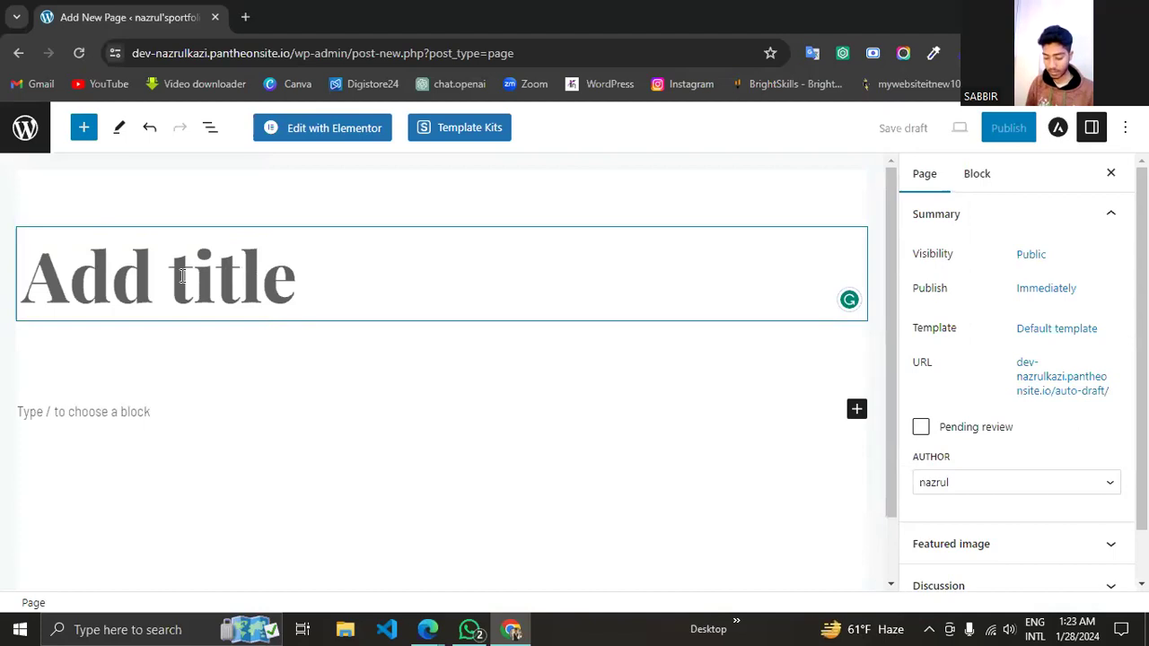
type("MY")
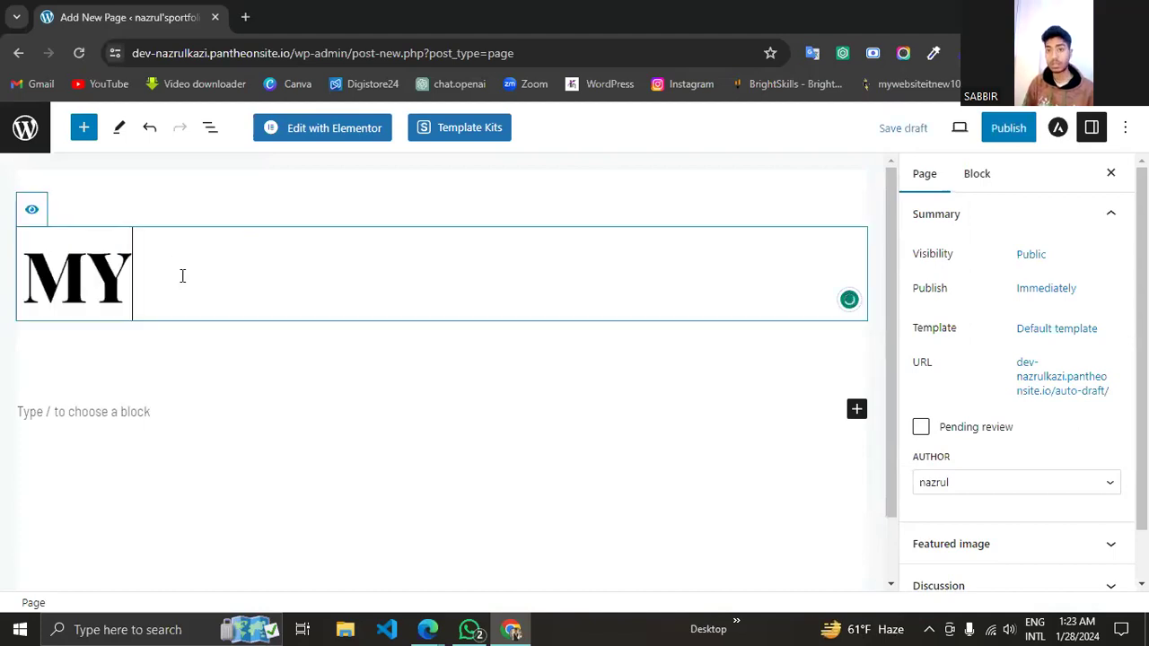
type(" p")
key("BackSpace")
key("BackSpace")
type("Portfolio")
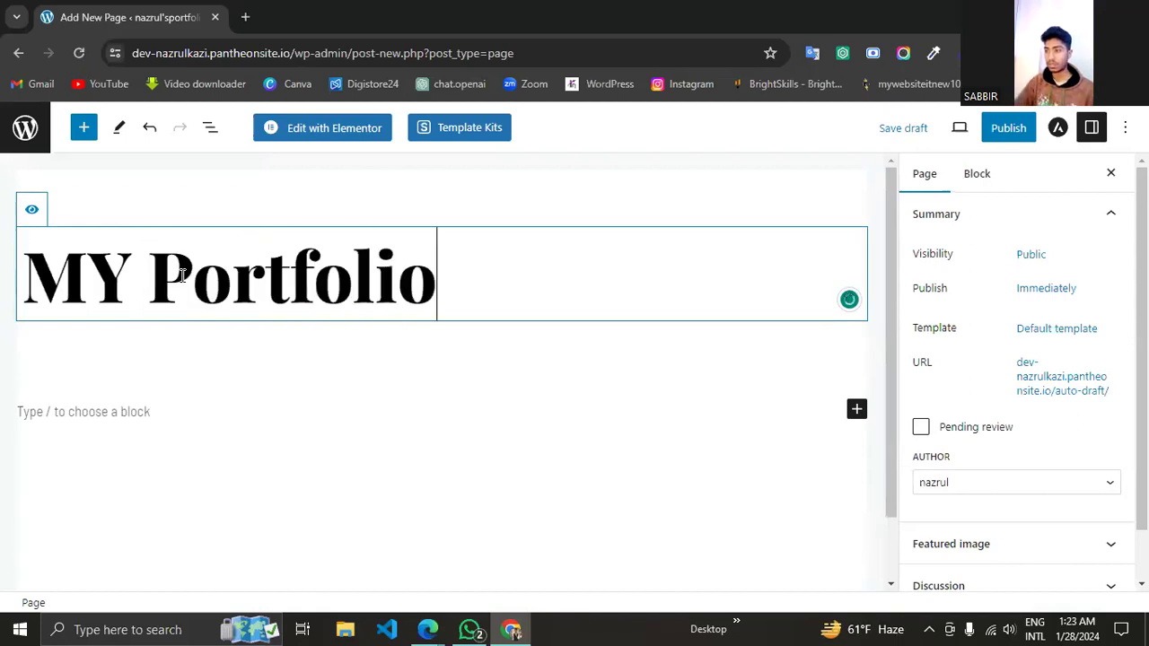
Publish the MY Portfolio page and open it for editing with Elementor.
scroll(102, 380, "down", 1)
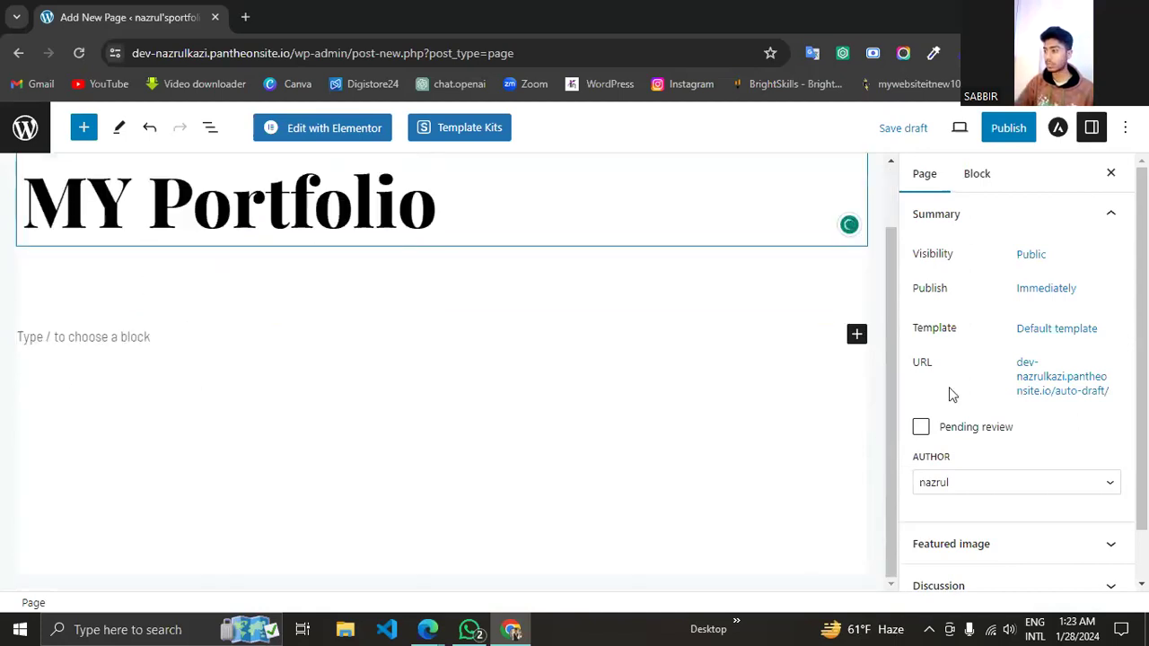
scroll(990, 320, "down", 1)
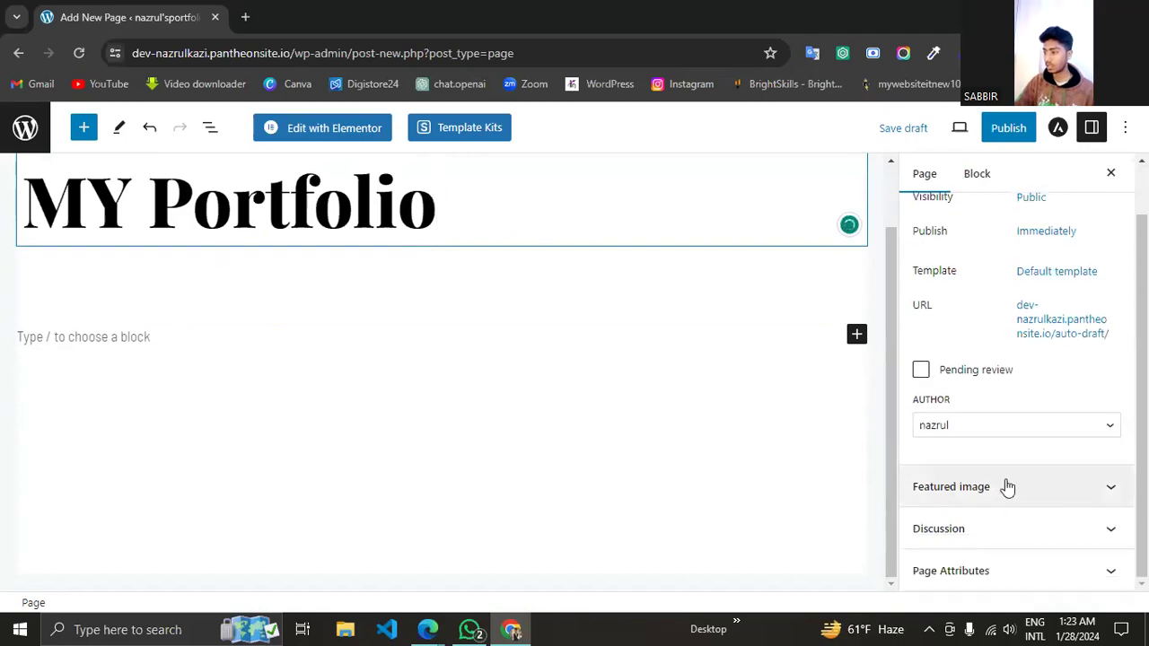
scroll(969, 478, "up", 1)
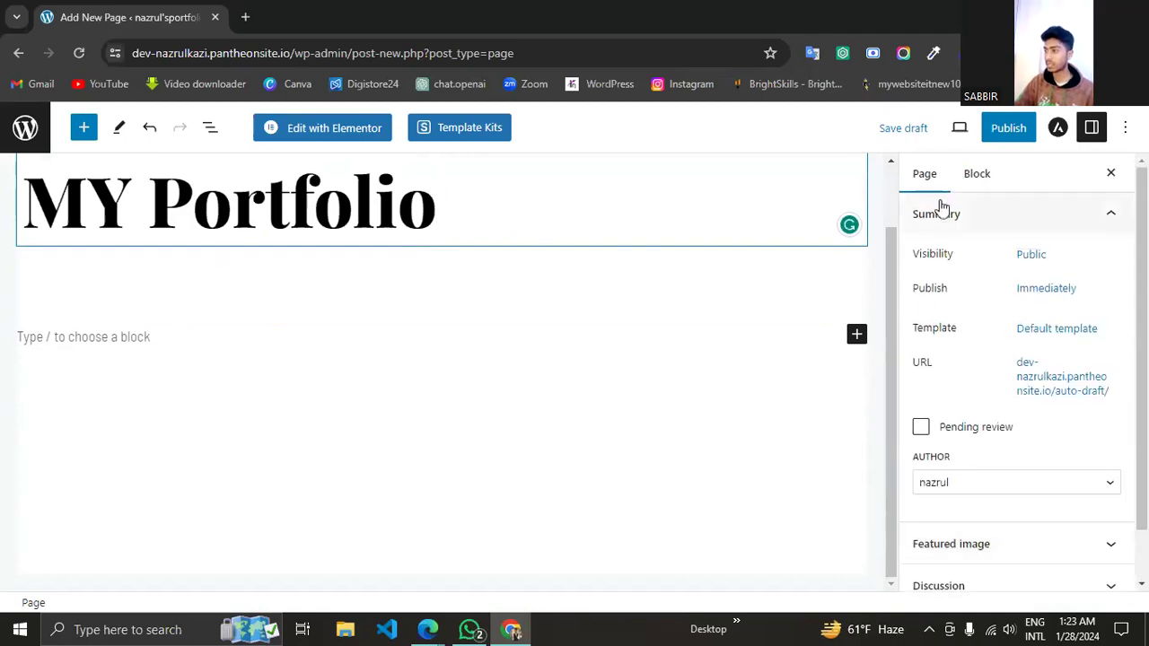
left_click(1007, 134)
left_click(1006, 135)
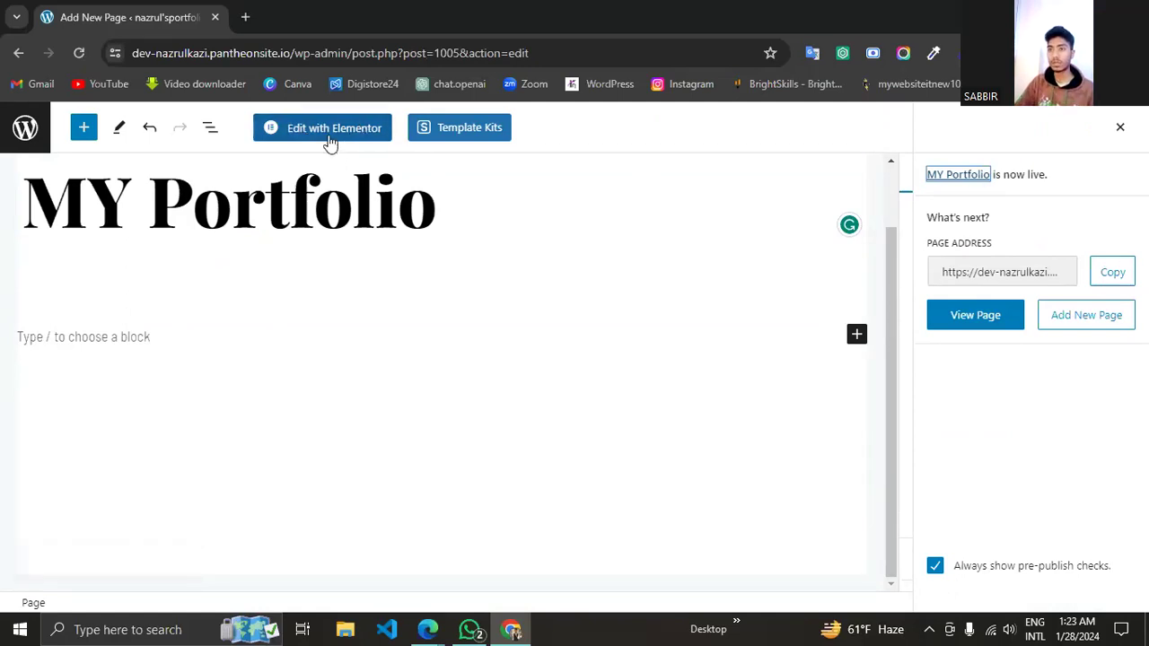
left_click(326, 128)
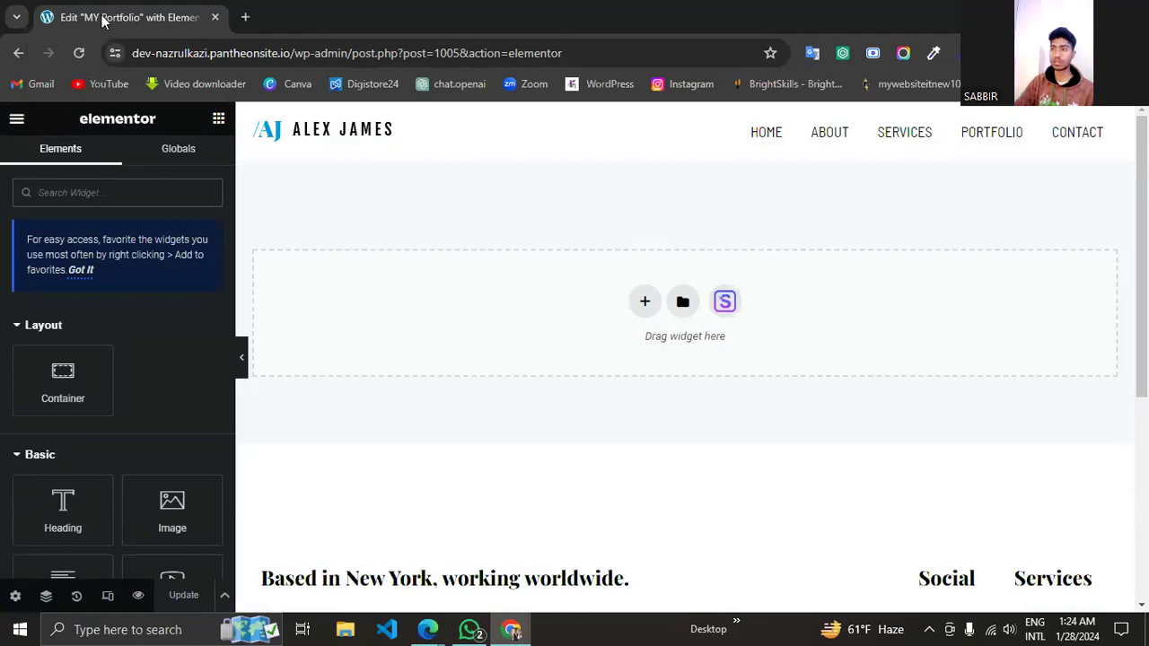
Add a single container with the downward-direction structure to the page and look over its layout settings.
left_click(645, 303)
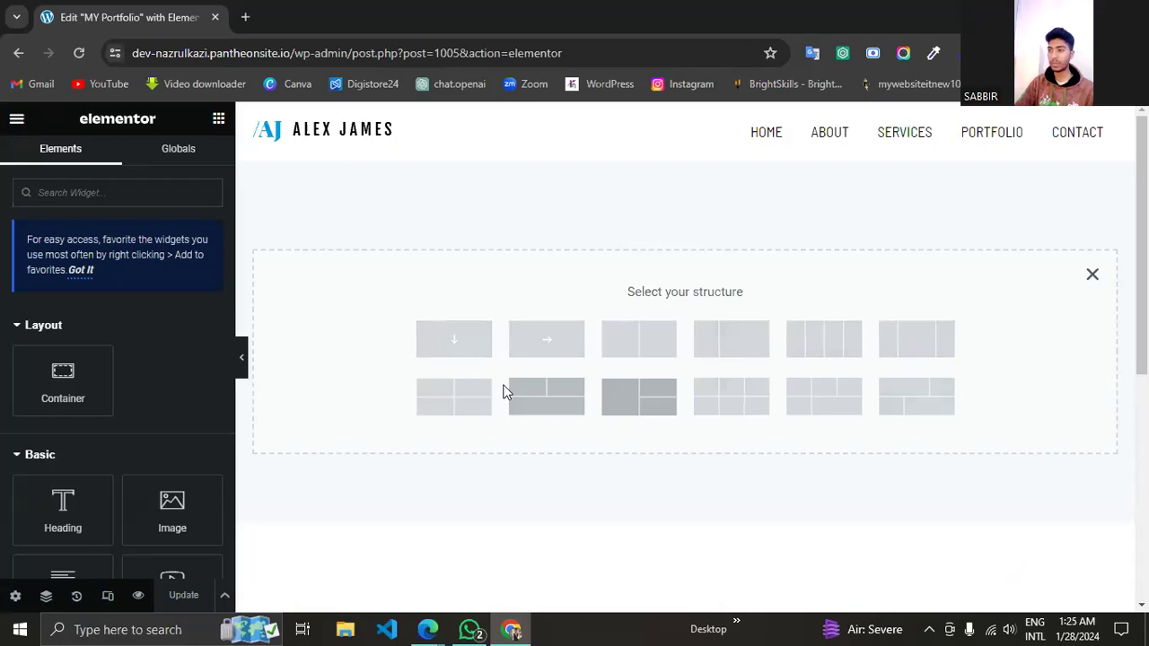
left_click(461, 342)
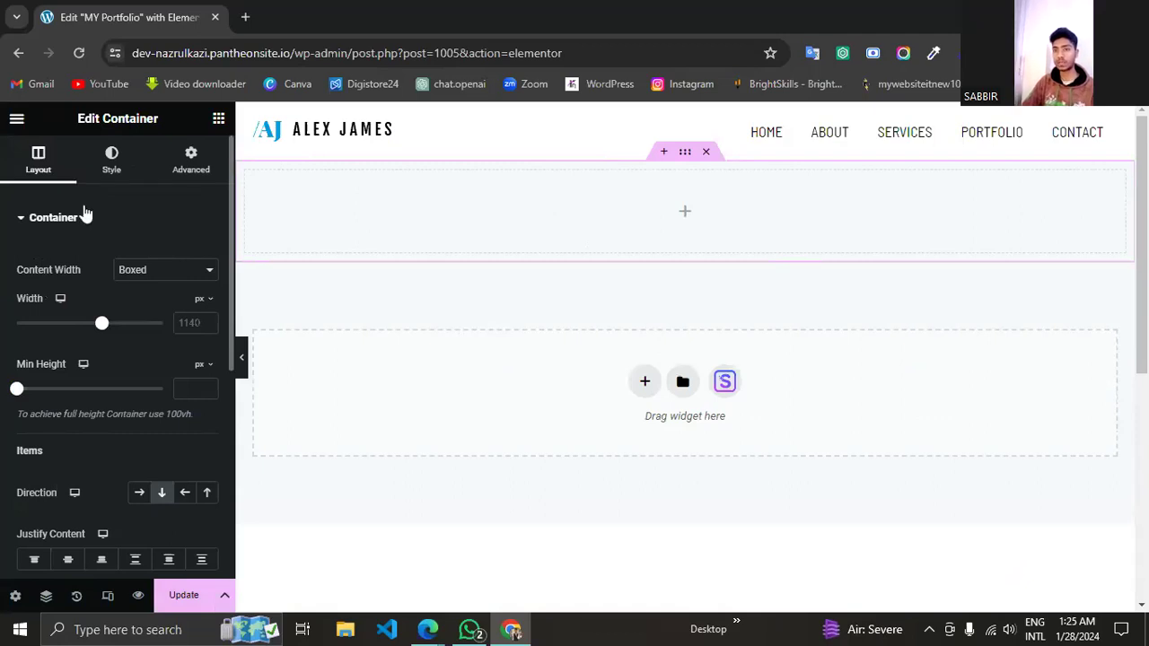
left_click(22, 225)
left_click(22, 225)
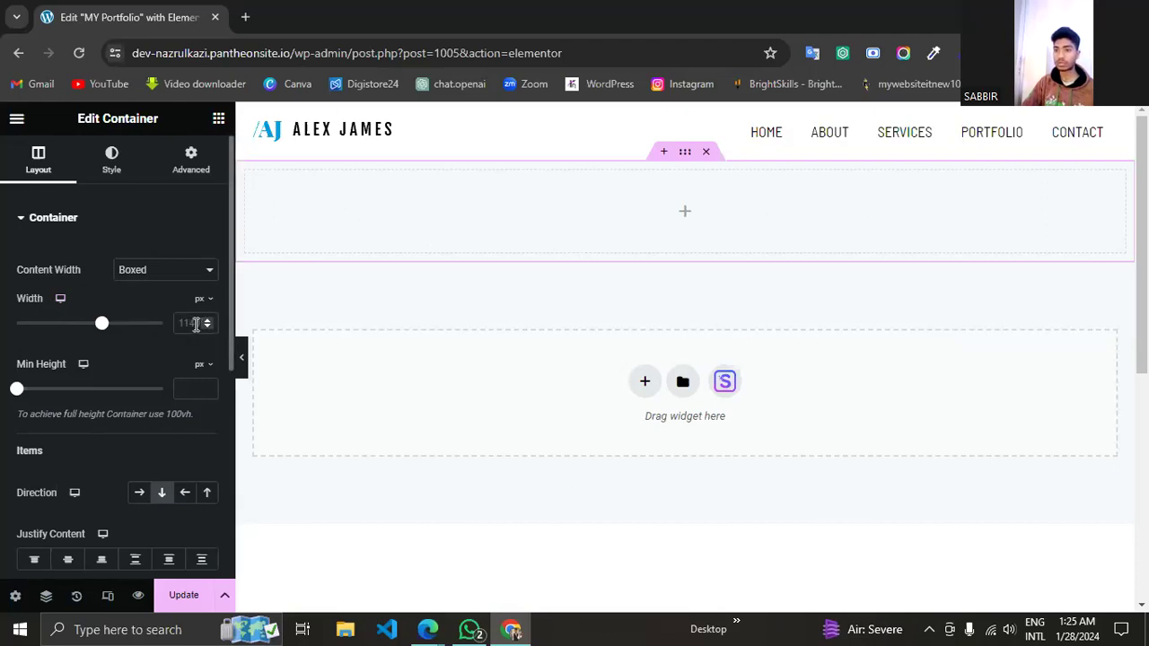
left_click(247, 359)
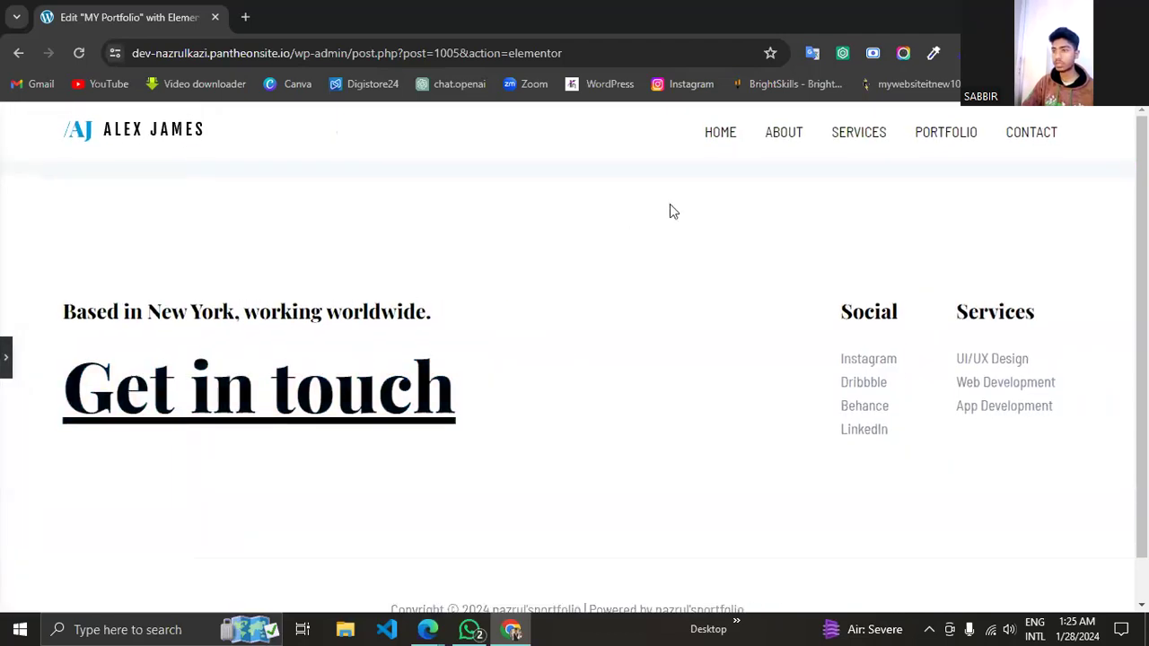
left_click(6, 359)
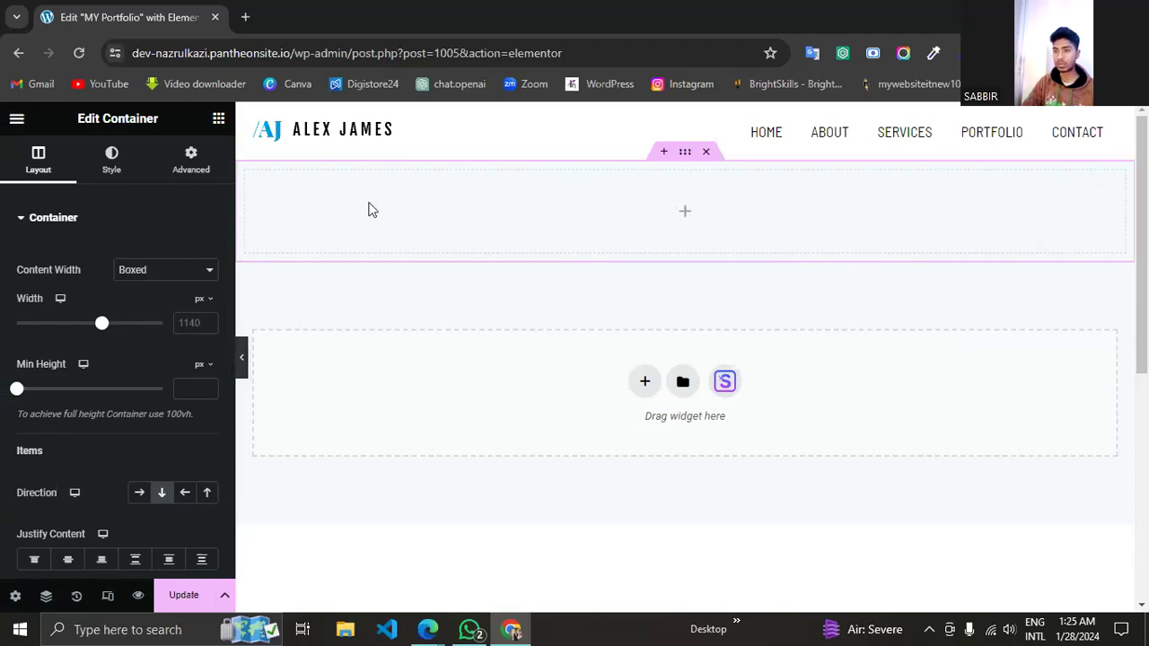
scroll(105, 331, "down", 1)
scroll(105, 332, "up", 1)
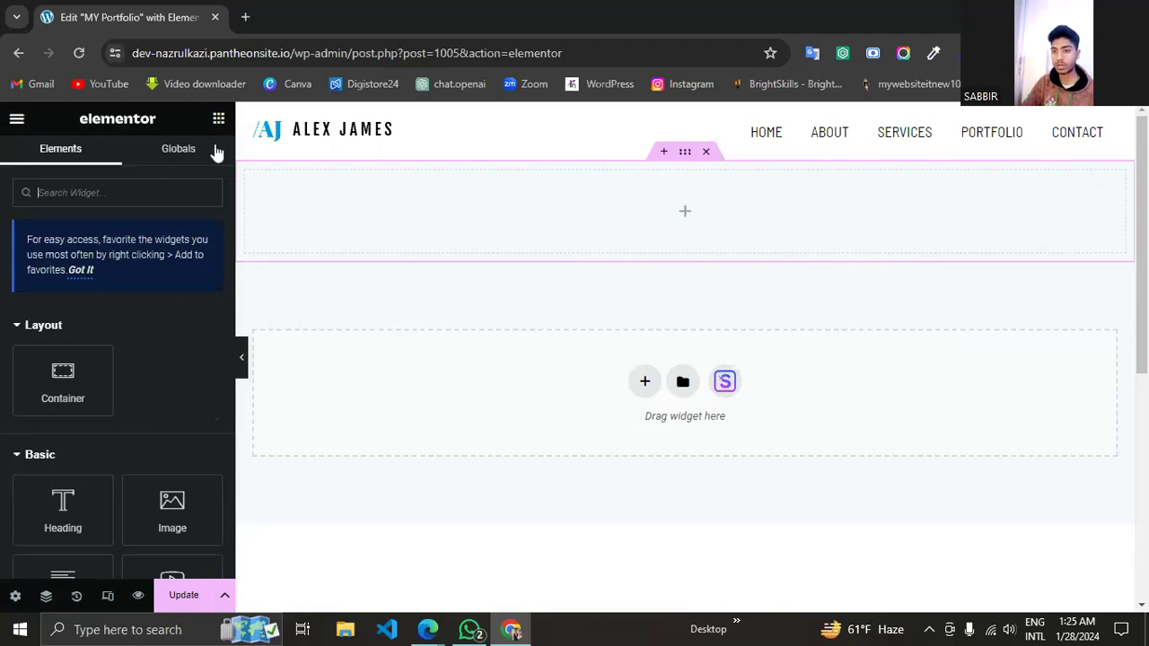
Place a Heading widget from the Basic widgets inside the empty container.
scroll(182, 265, "down", 2)
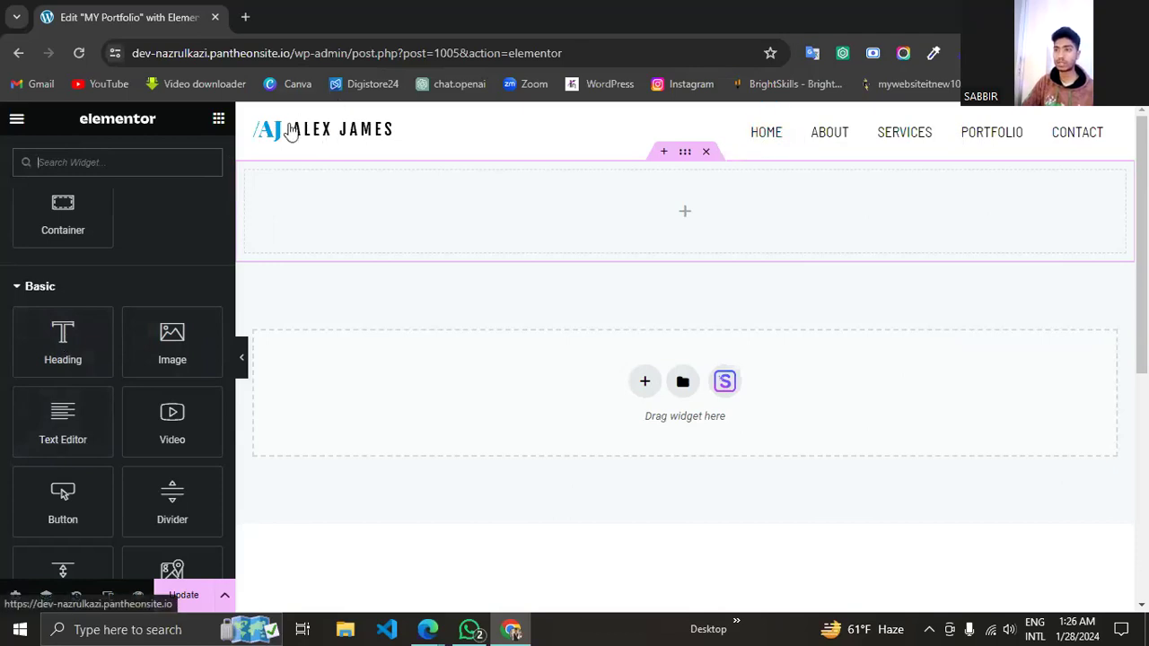
left_click_drag(50, 350, 76, 335)
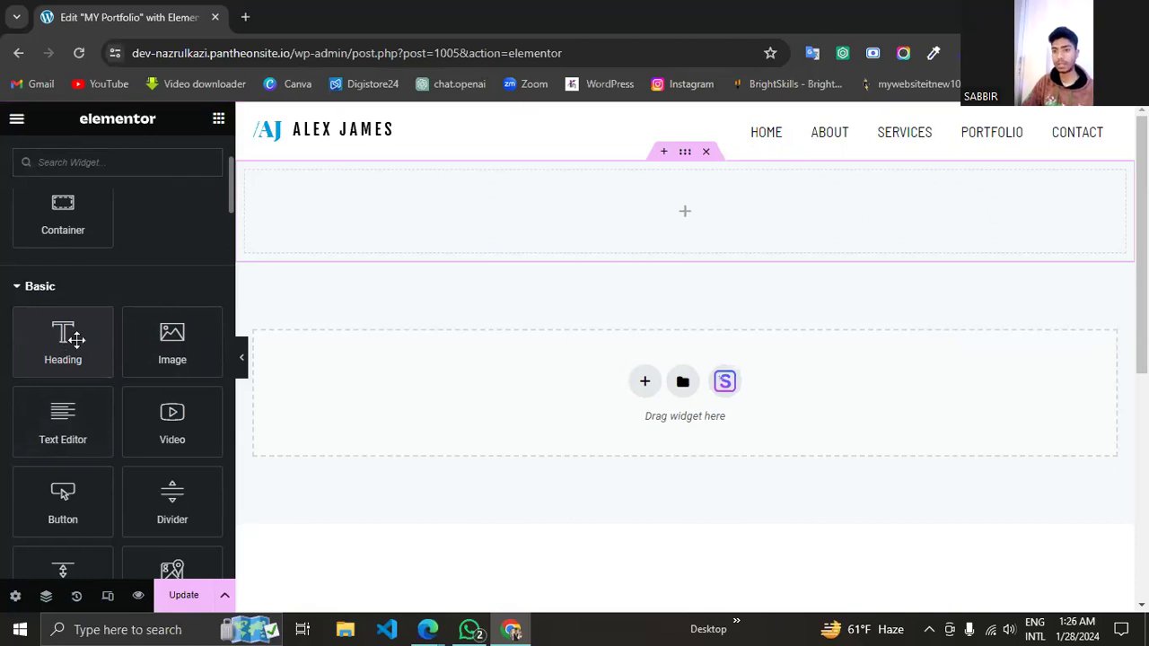
left_click(61, 340)
left_click_drag(61, 340, 432, 215)
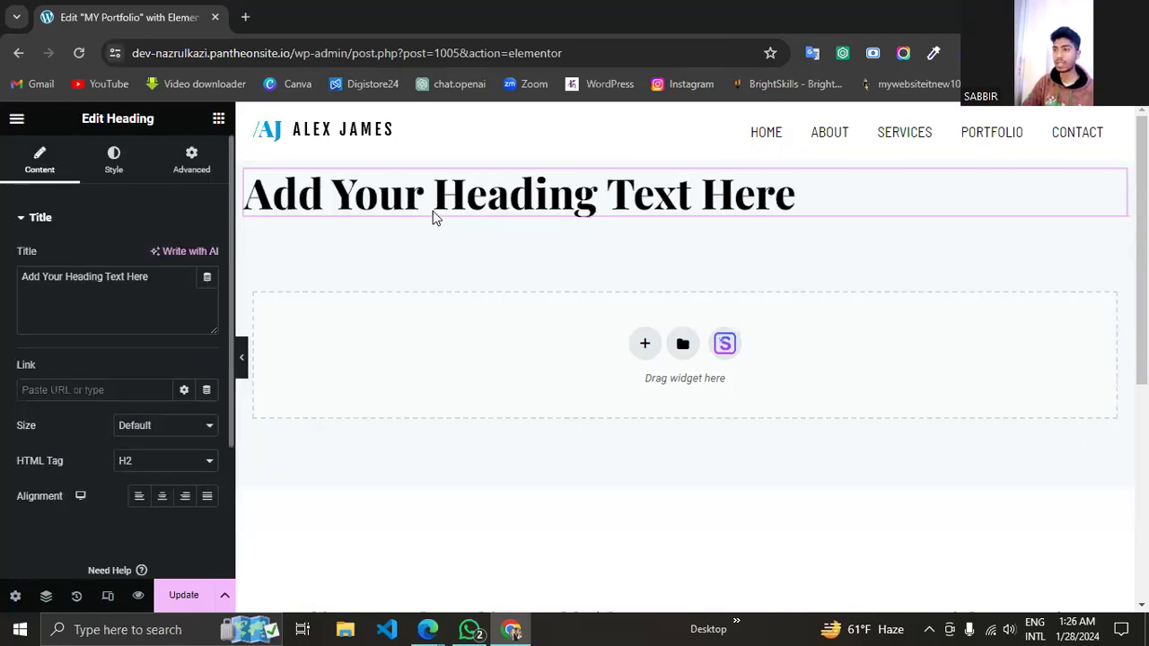
Replace the placeholder heading text with My Portfolio, and reload the editor without saving.
left_click(607, 206)
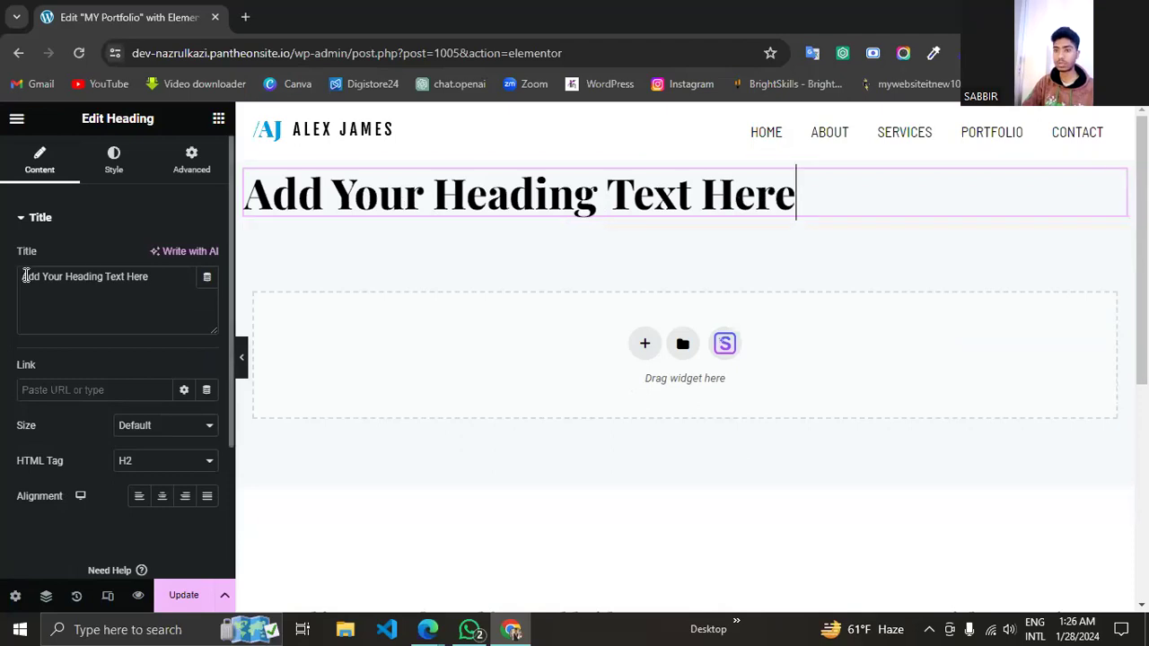
left_click_drag(156, 278, 19, 275)
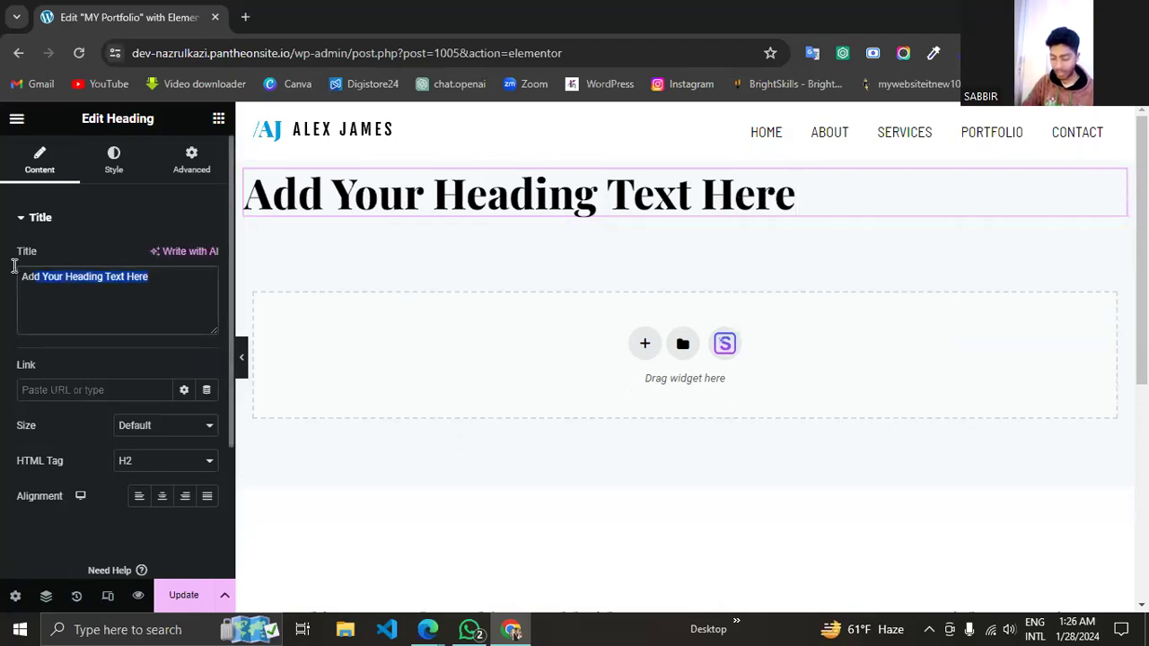
type("My ")
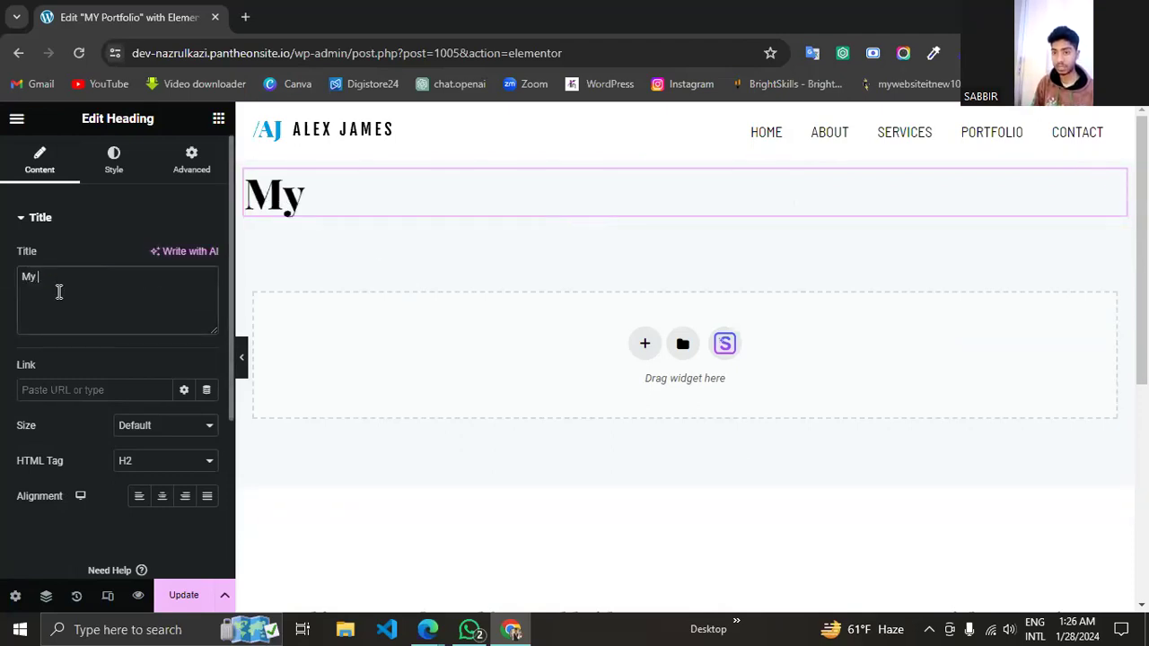
type("Por")
key("BackSpace")
type("ortfolio")
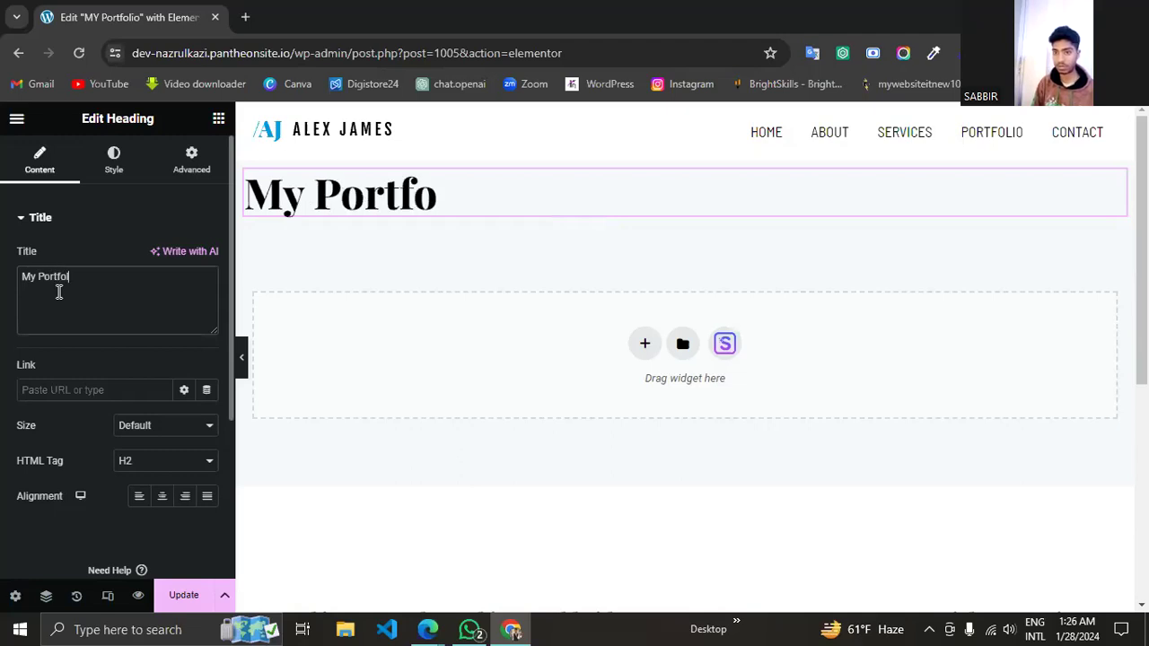
scroll(103, 296, "down", 1)
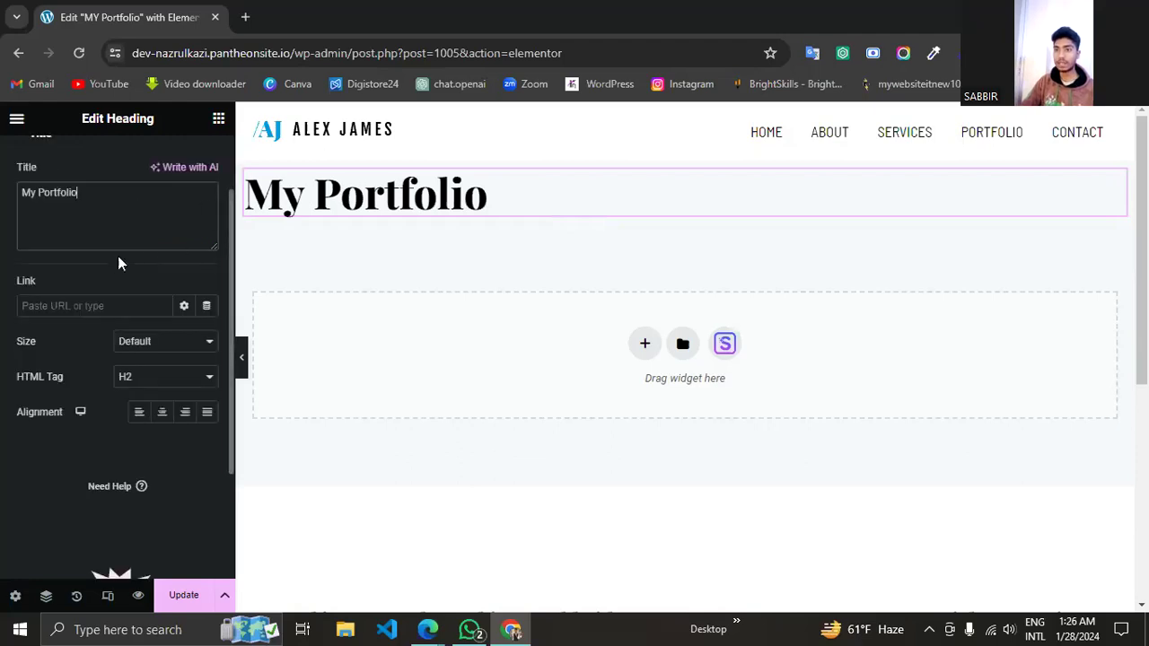
scroll(117, 255, "up", 1)
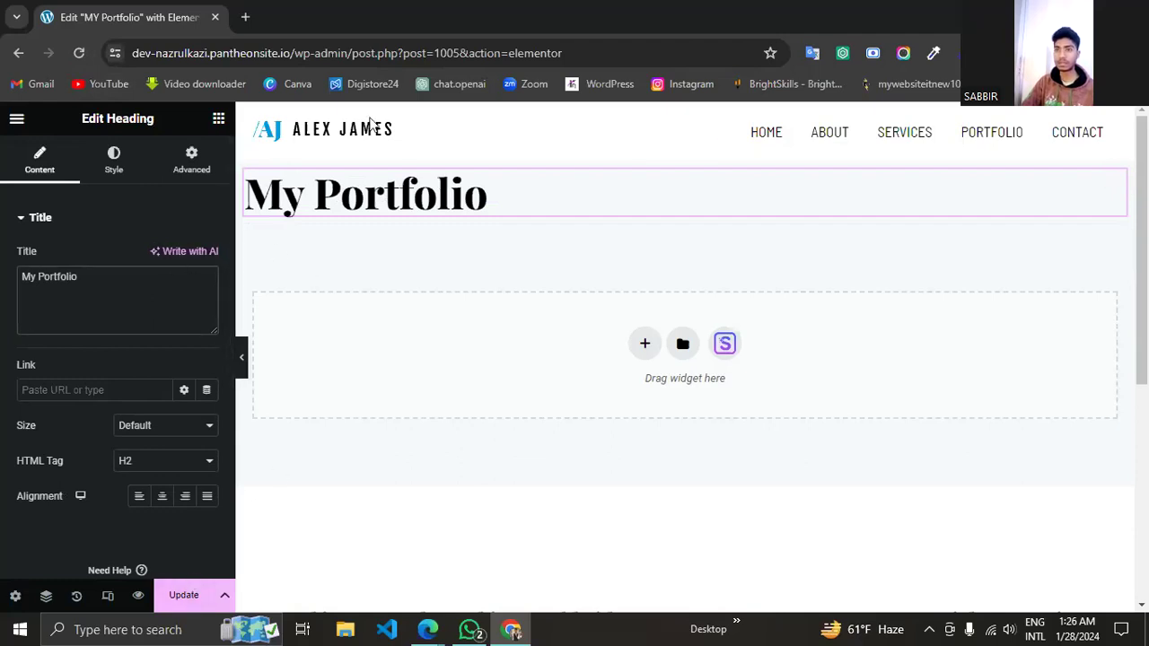
left_click(79, 53)
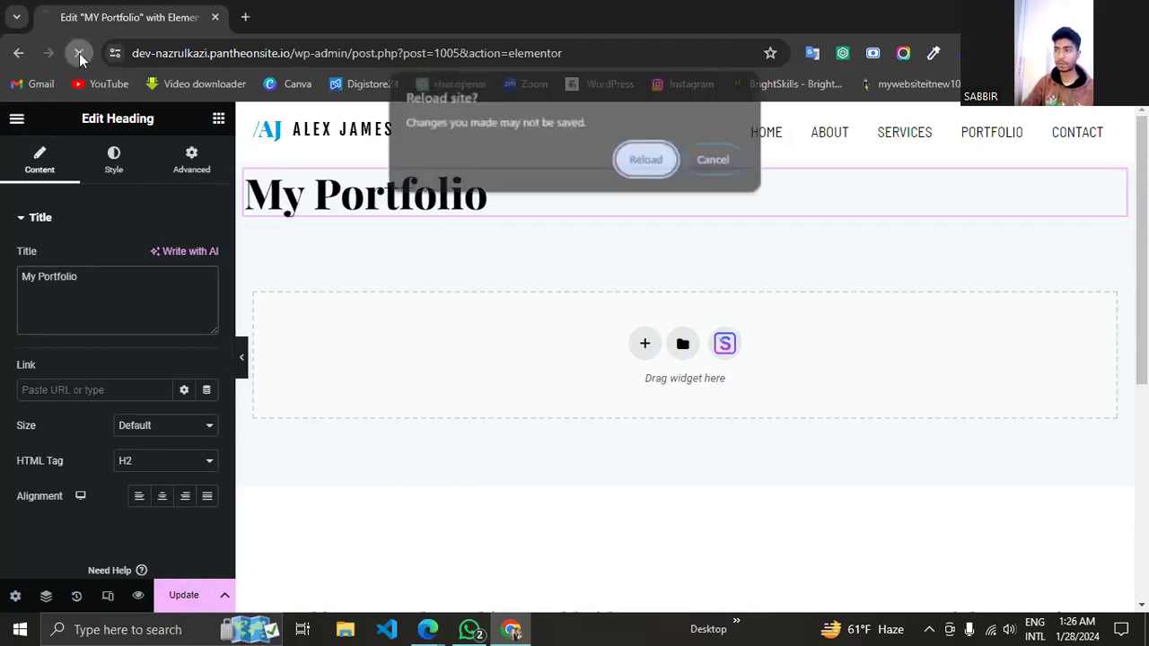
left_click(651, 163)
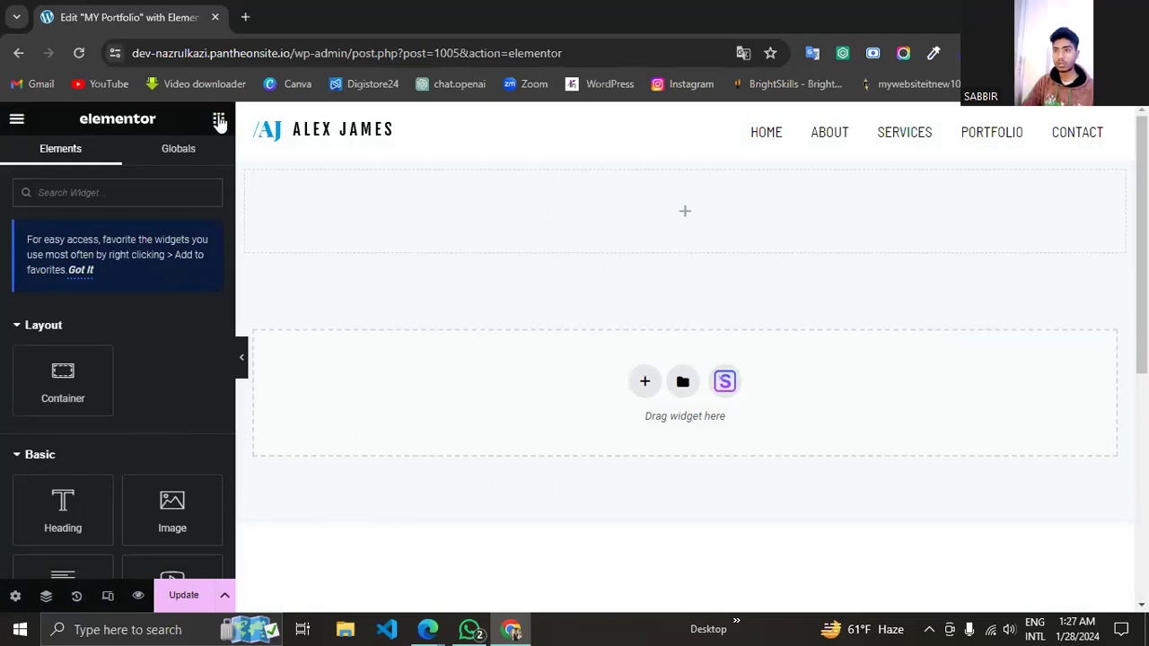
Add a Heading widget to the empty container and set its title to My Portfolio.
scroll(114, 399, "down", 1)
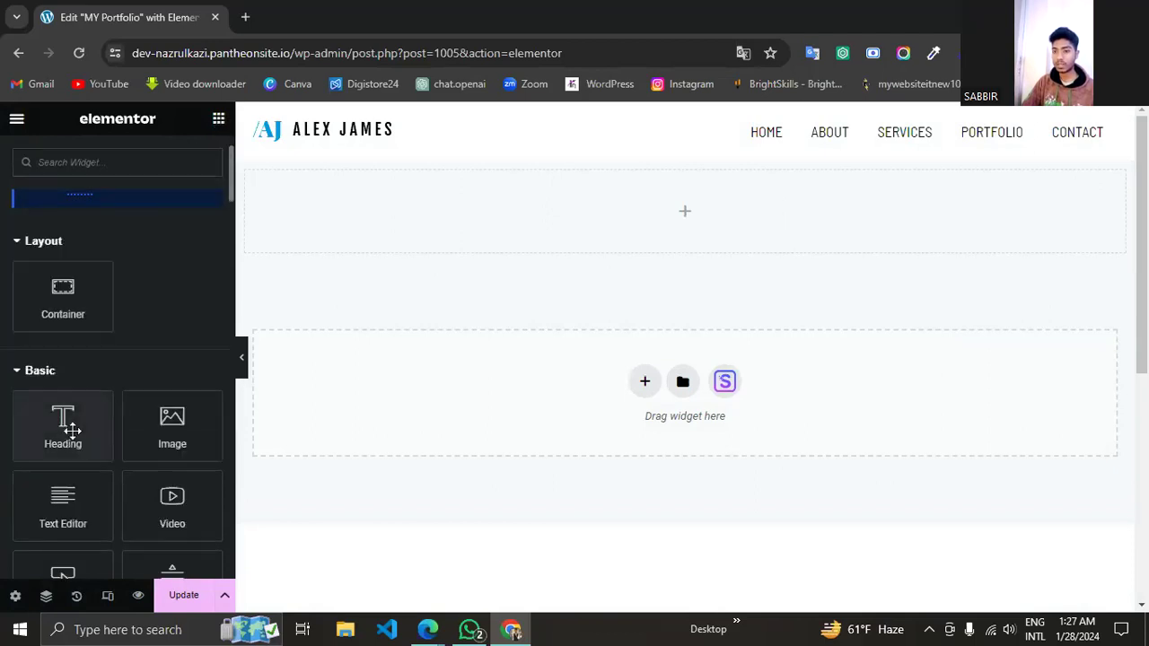
left_click_drag(65, 425, 408, 236)
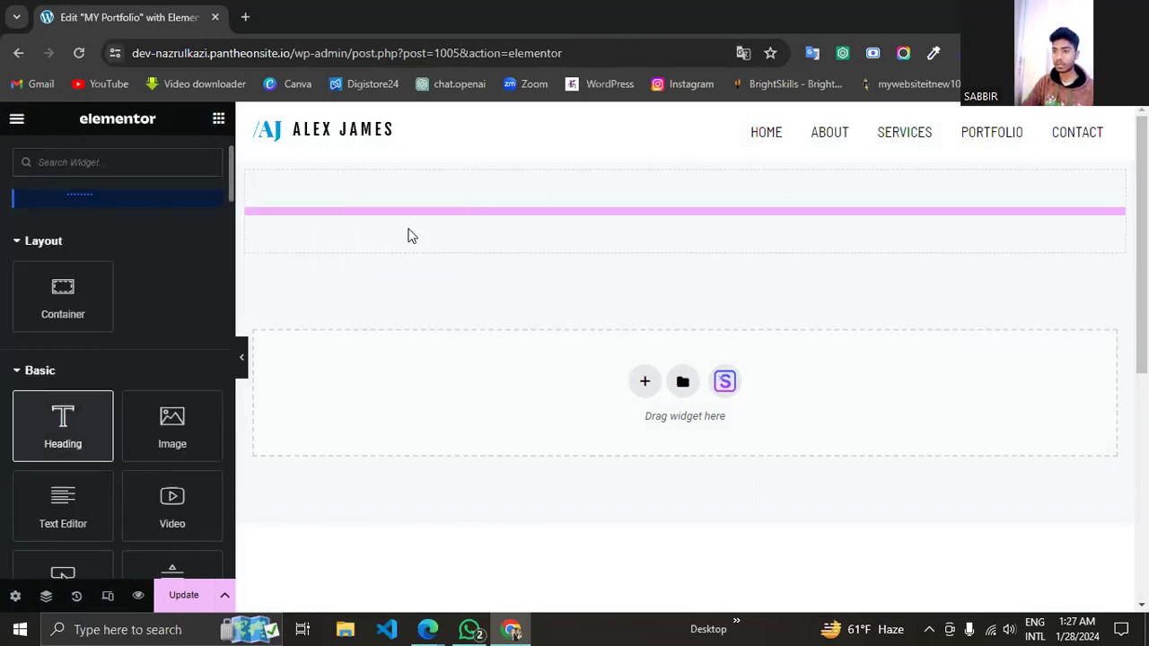
left_click_drag(163, 274, 4, 287)
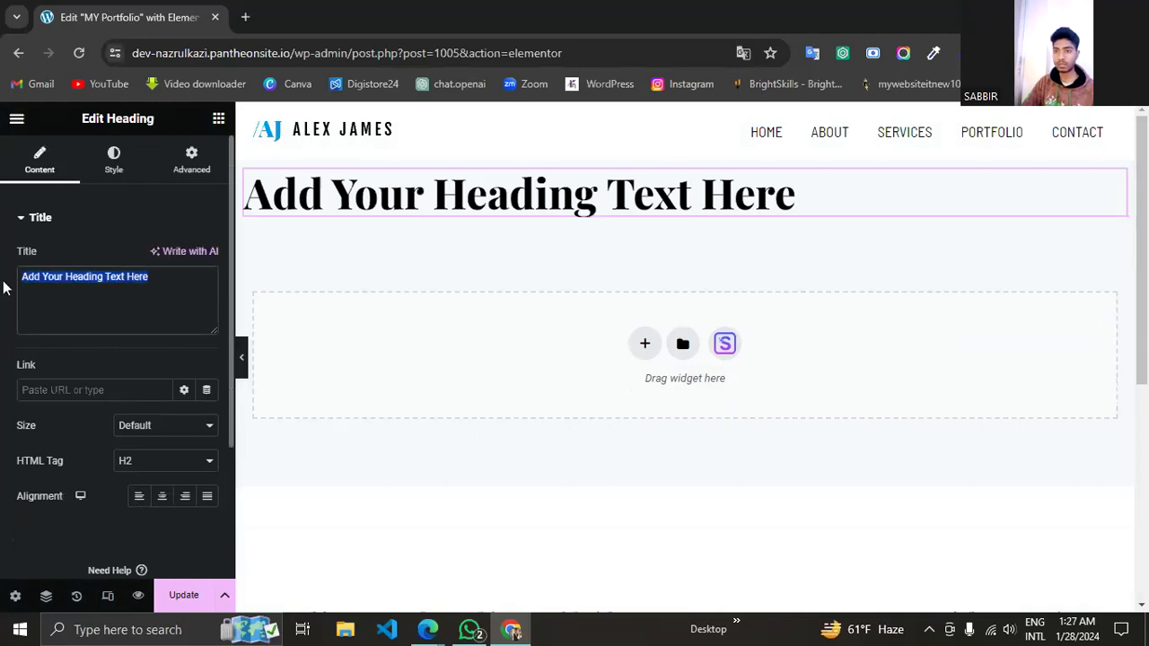
type("M")
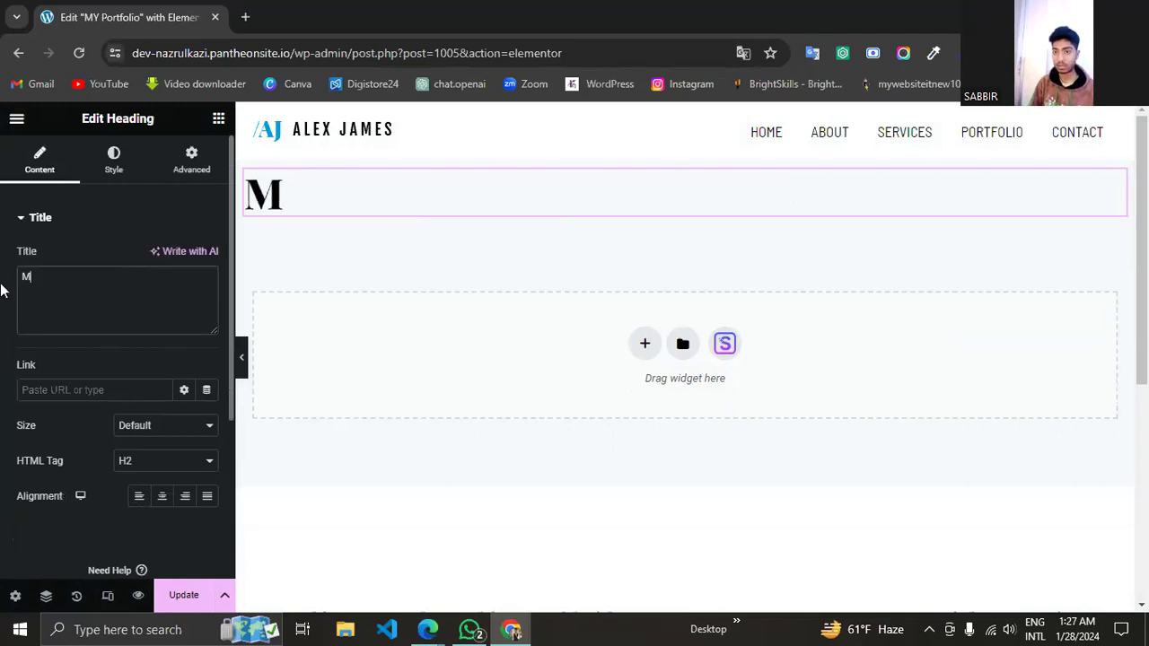
type("y Portfolio")
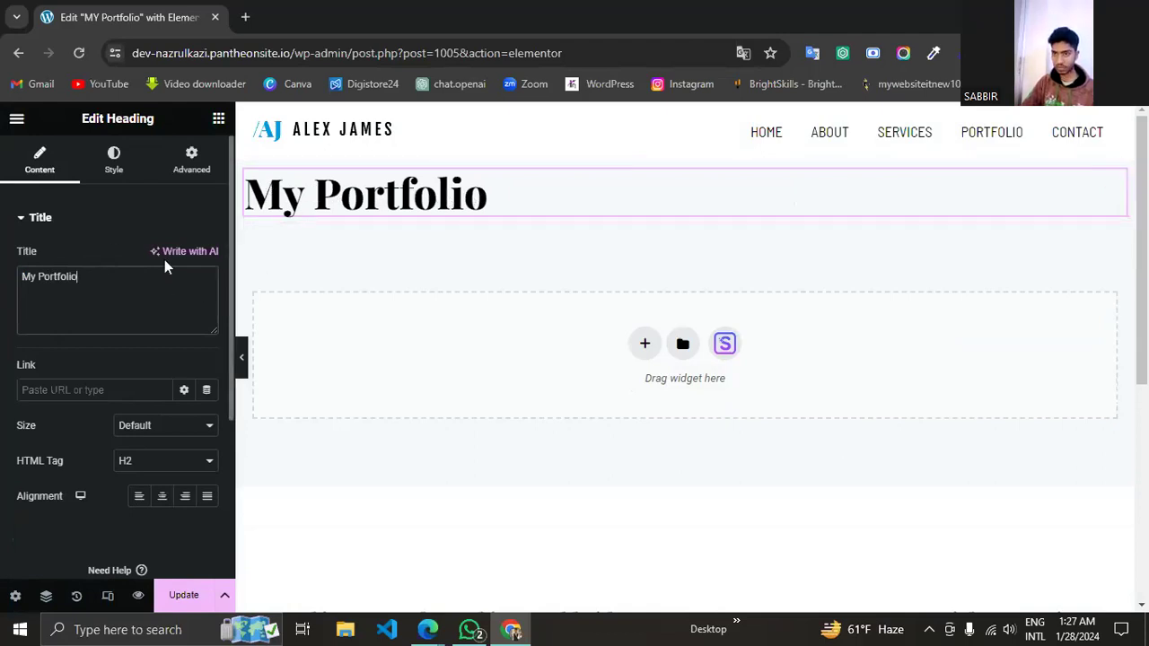
Look over the My Portfolio heading's content and style settings, including the link, size and HTML tag options.
scroll(176, 281, "down", 2)
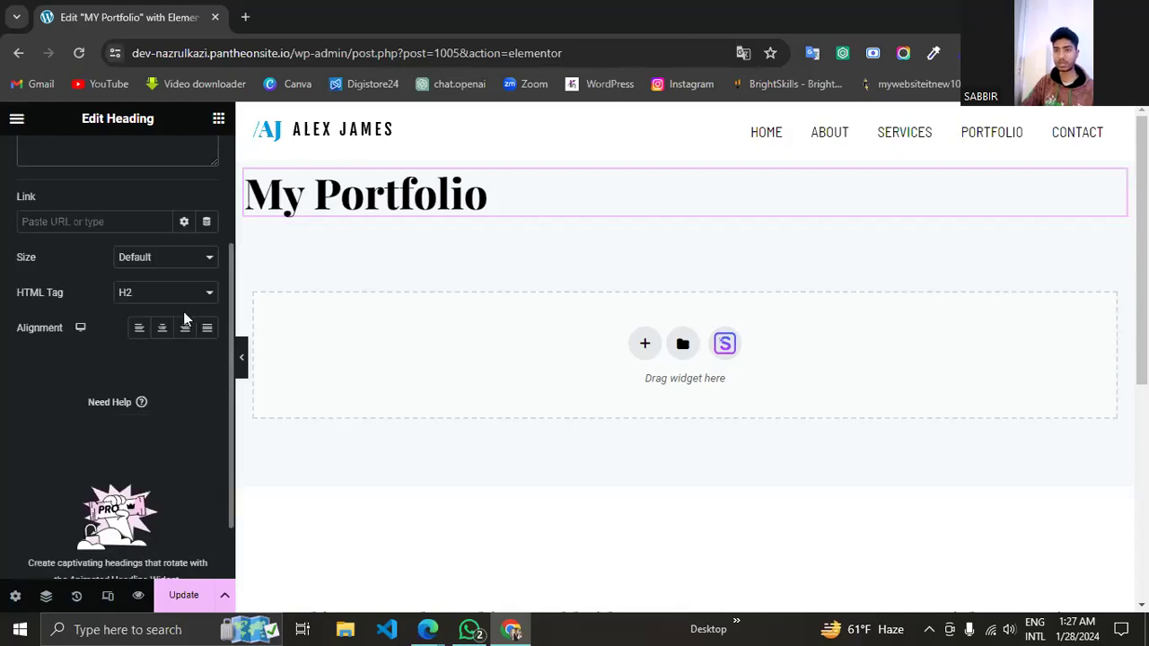
scroll(184, 318, "up", 2)
left_click(112, 175)
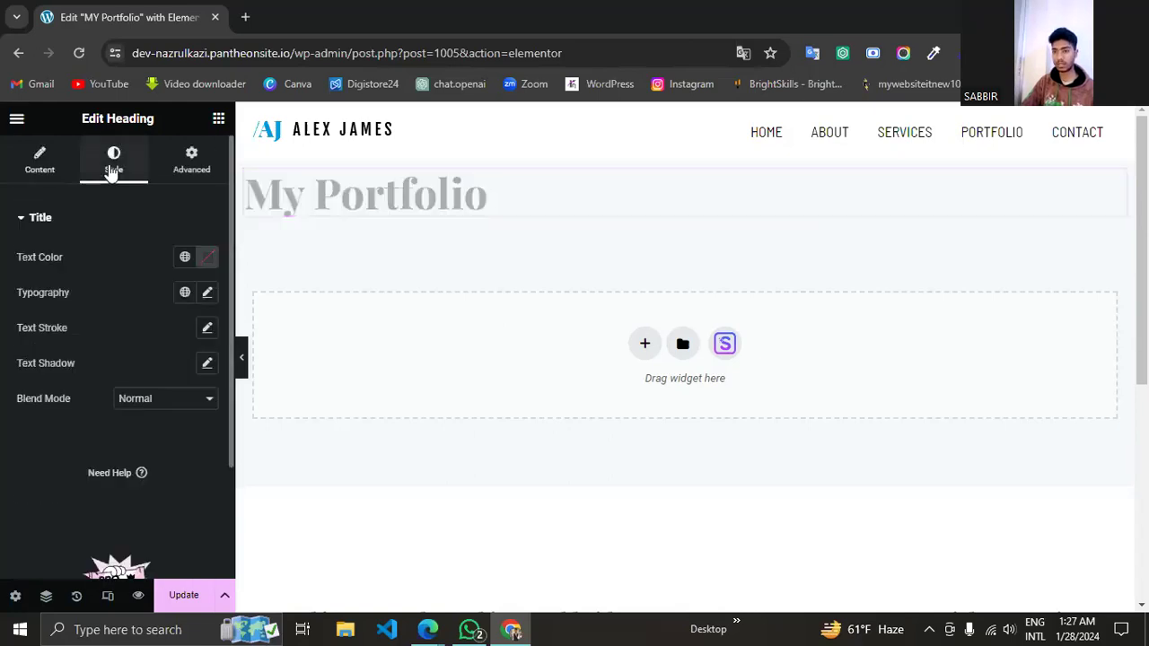
left_click(37, 158)
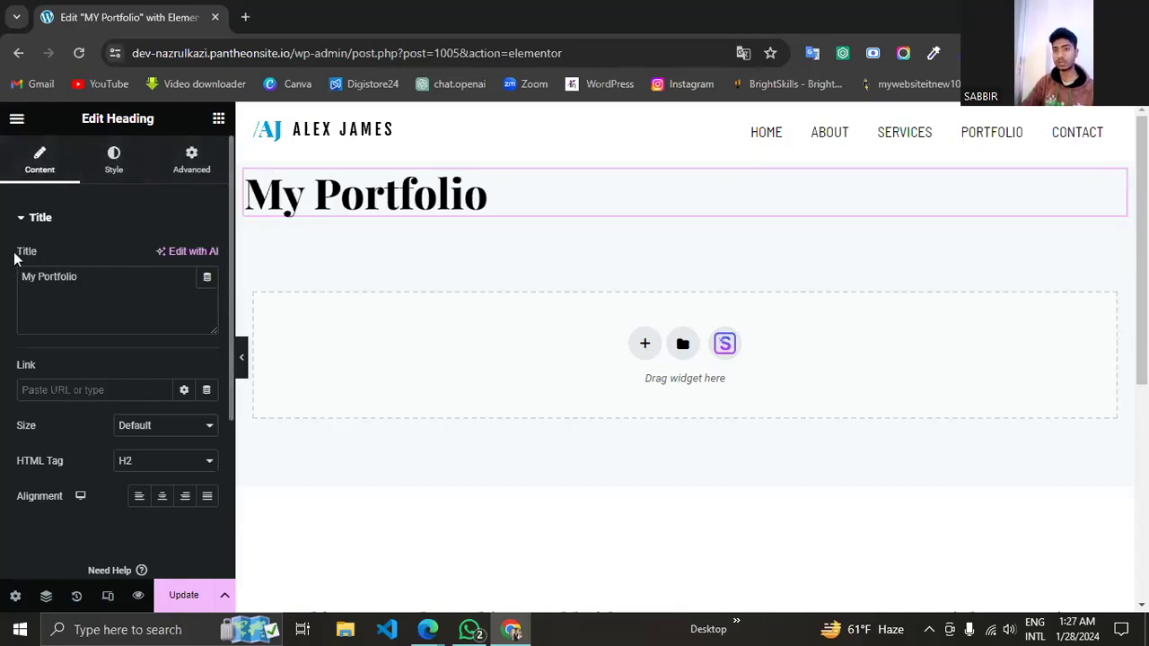
left_click(107, 386)
scroll(110, 389, "down", 1)
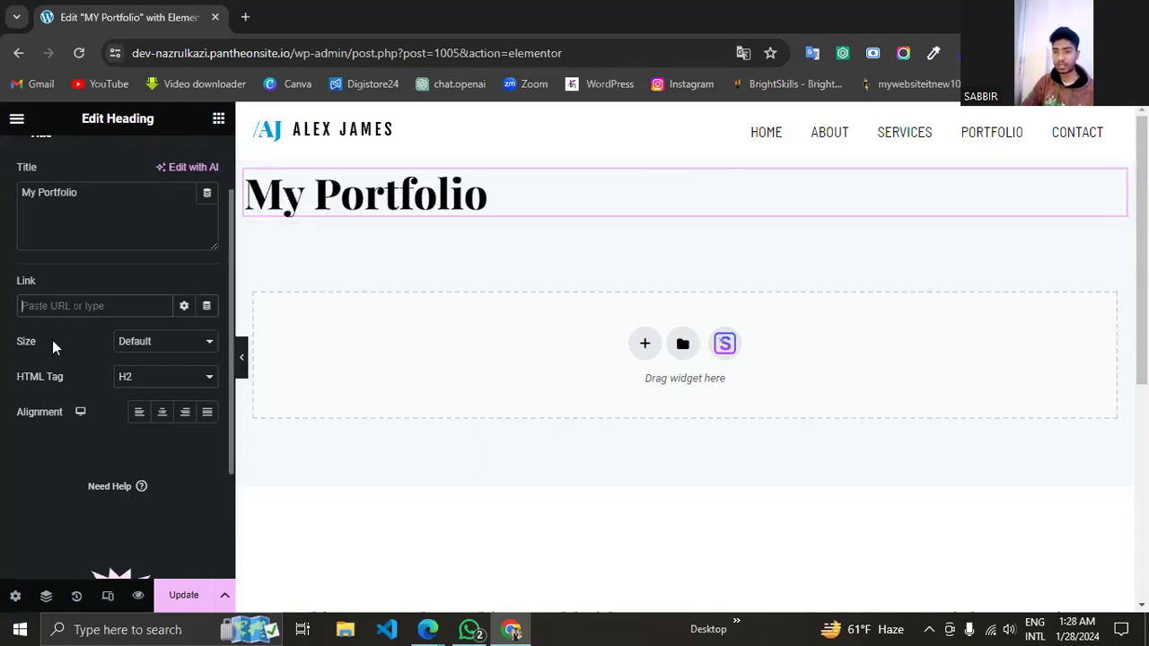
left_click(144, 343)
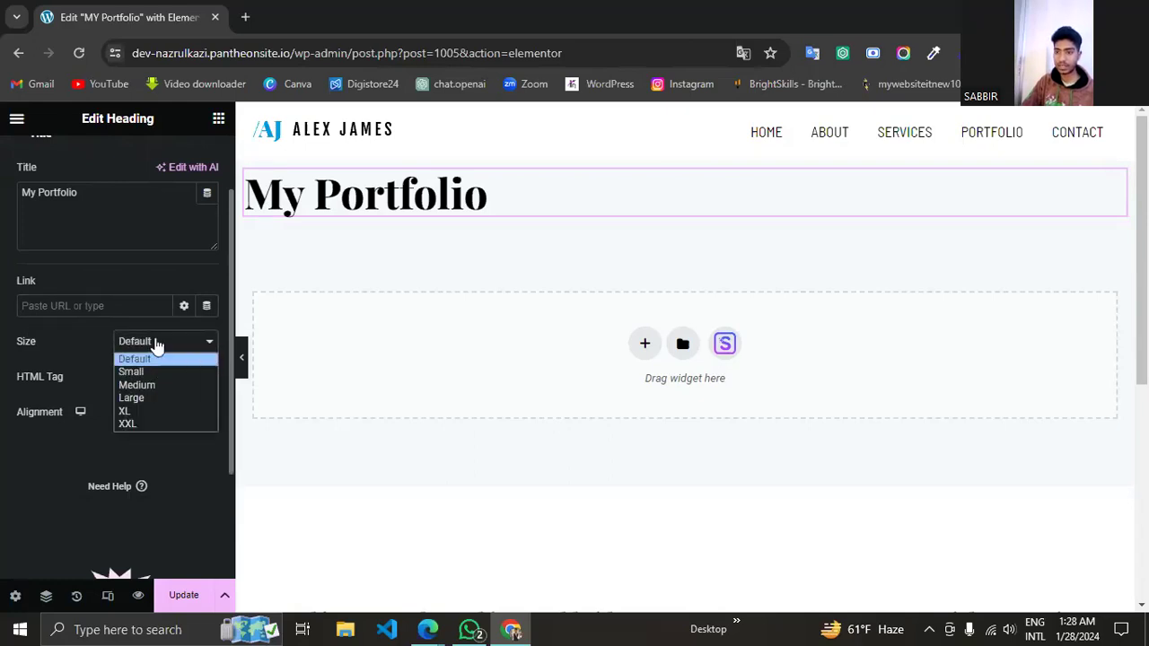
left_click(139, 358)
left_click(151, 382)
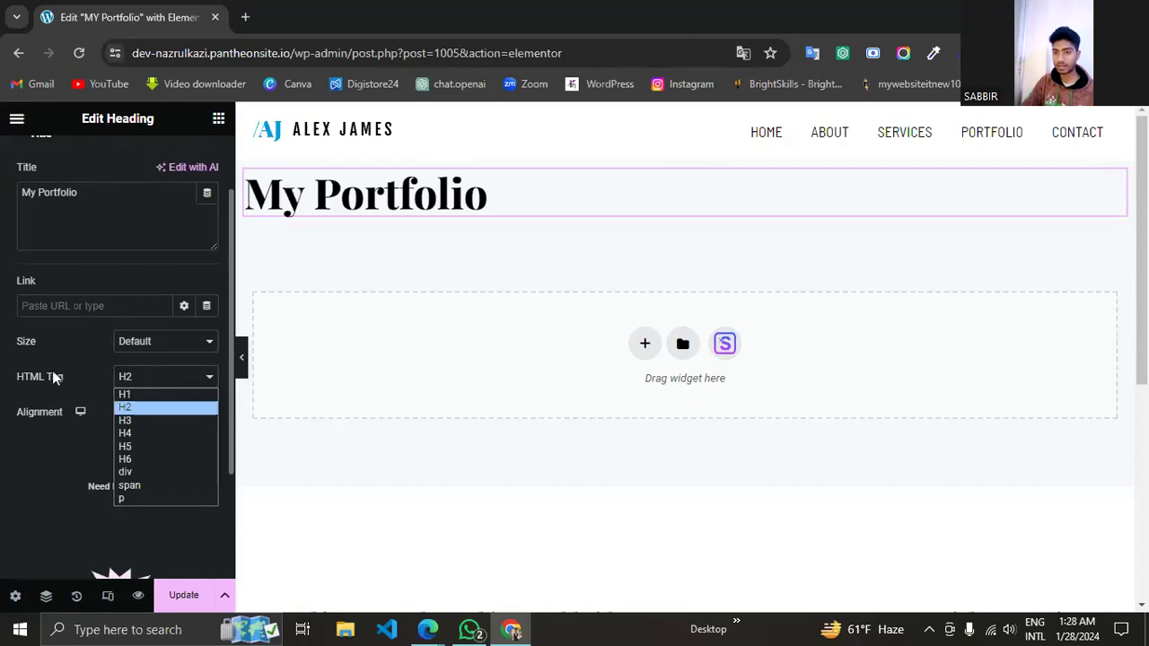
left_click(145, 407)
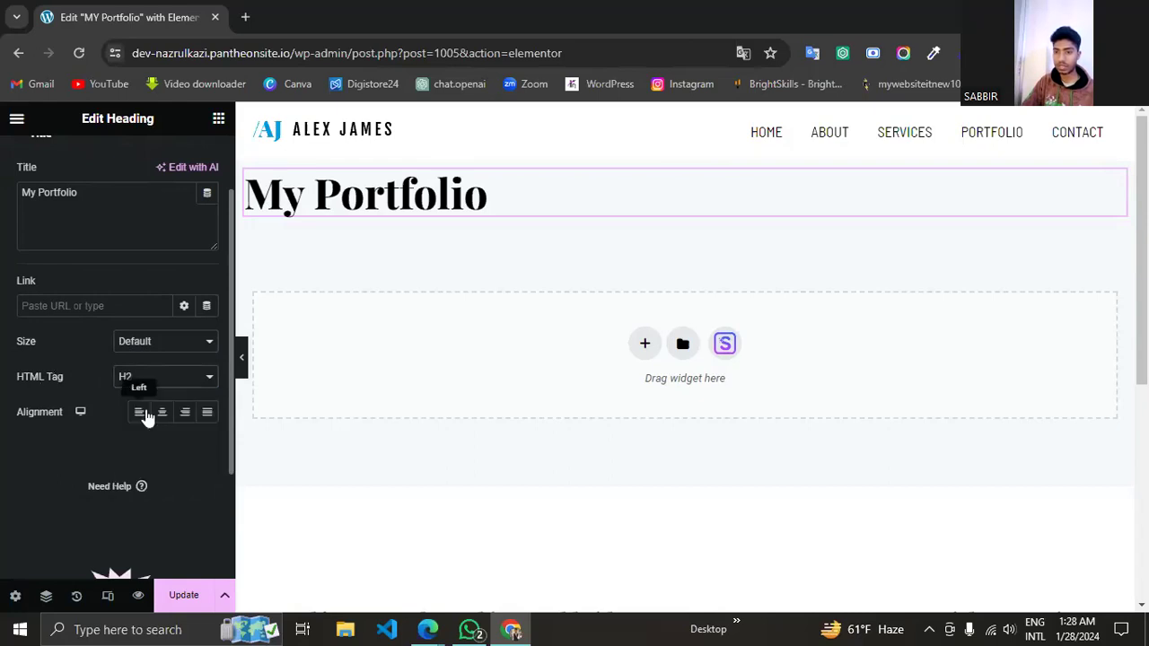
Try the H3 HTML tag on the My Portfolio heading, and return it to H2.
left_click(153, 381)
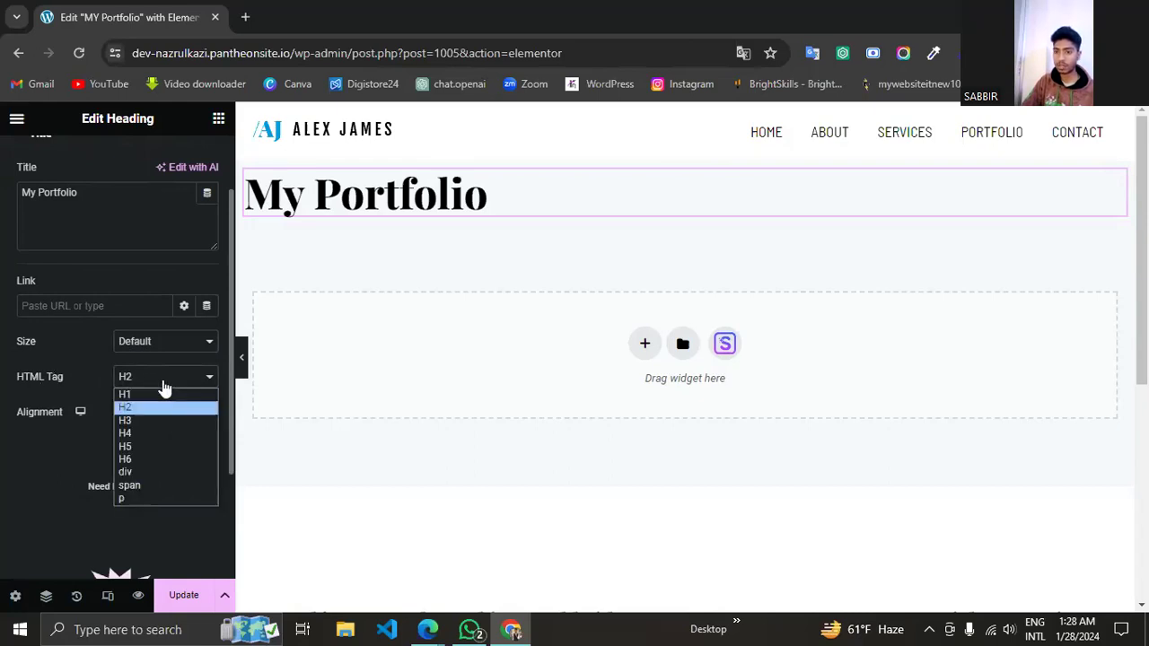
left_click(155, 420)
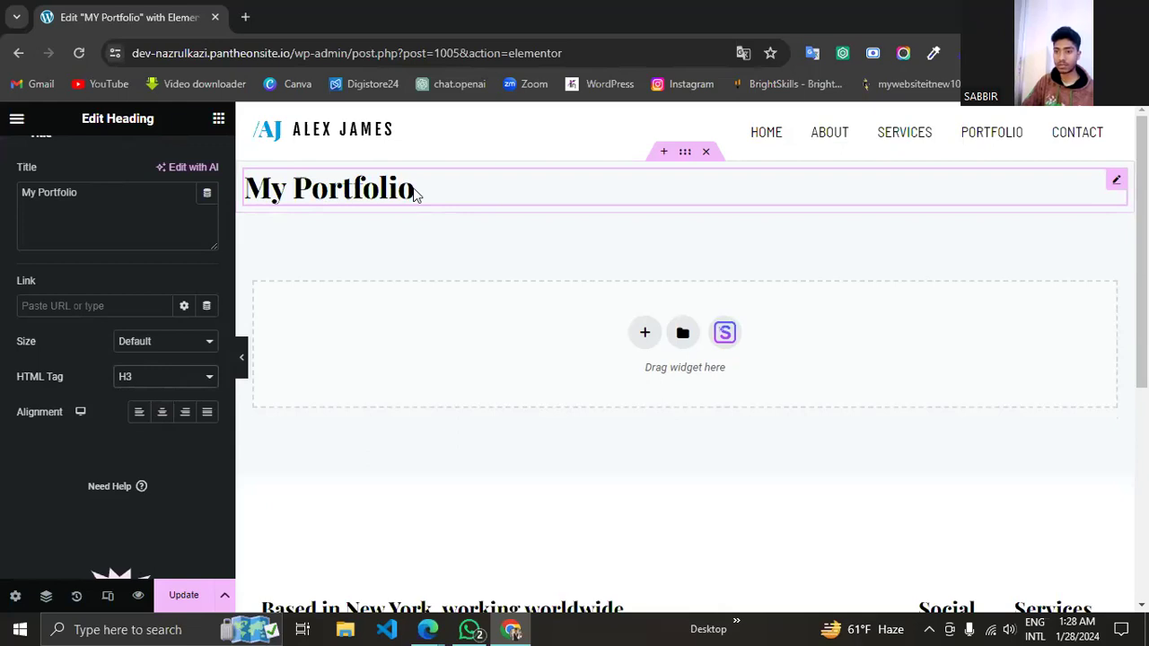
left_click(166, 376)
left_click(158, 394)
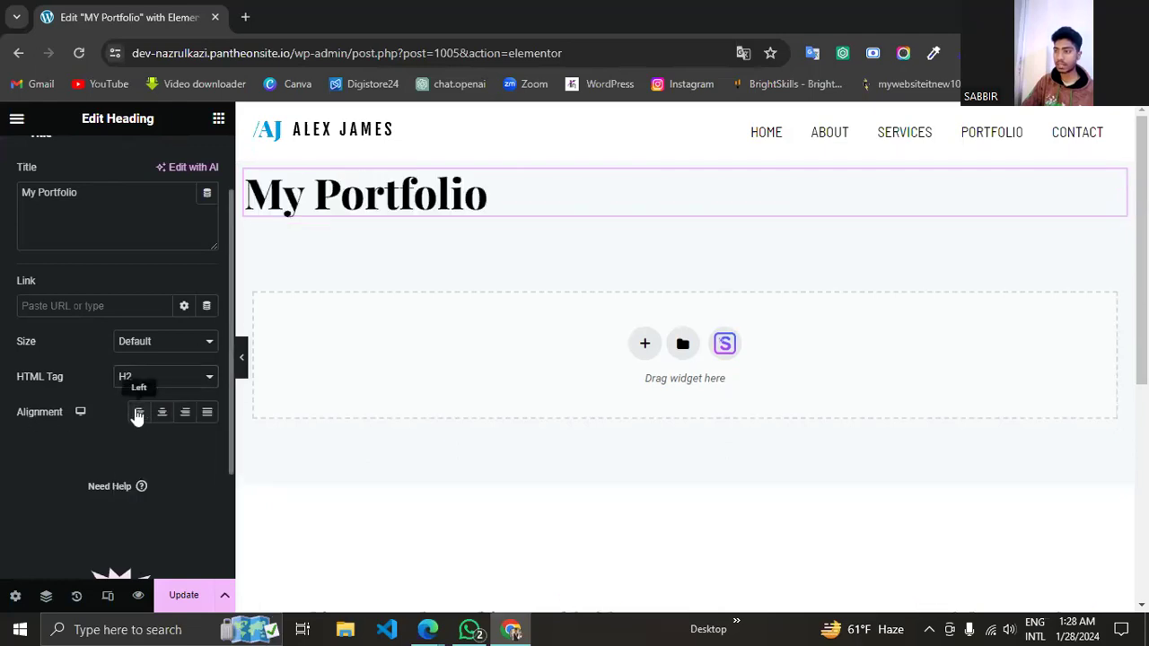
Center-align the My Portfolio heading after trying the right alignment.
left_click(162, 412)
left_click(185, 413)
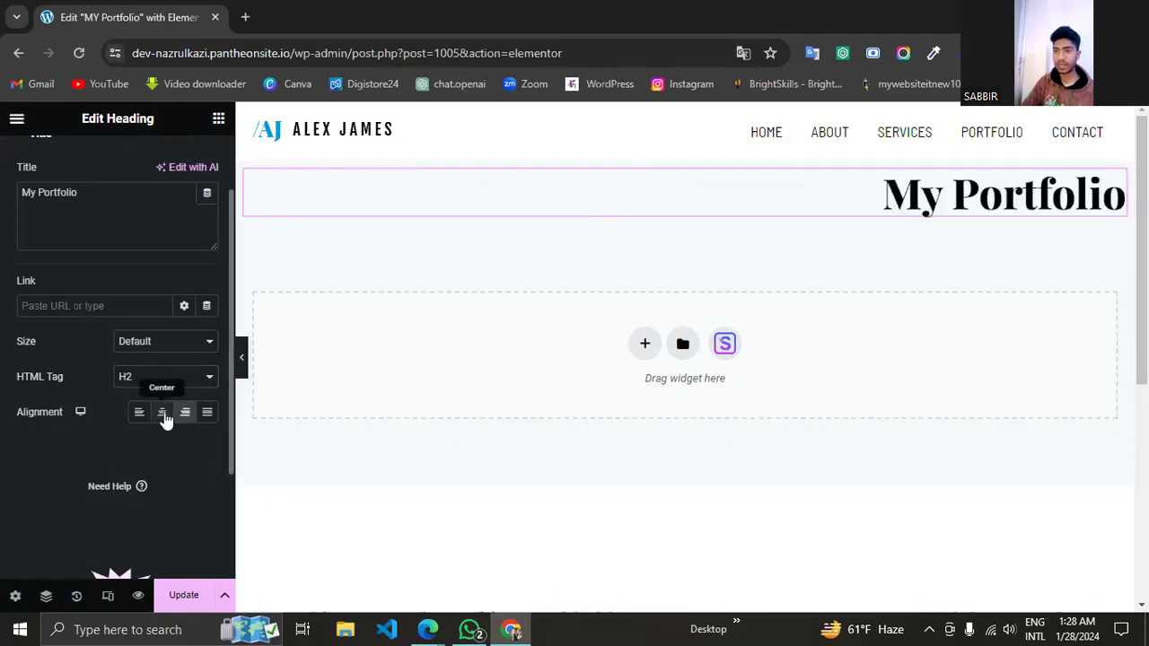
left_click(164, 415)
Set the My Portfolio heading's text color to a dark red and close the color picker.
scroll(148, 328, "up", 2)
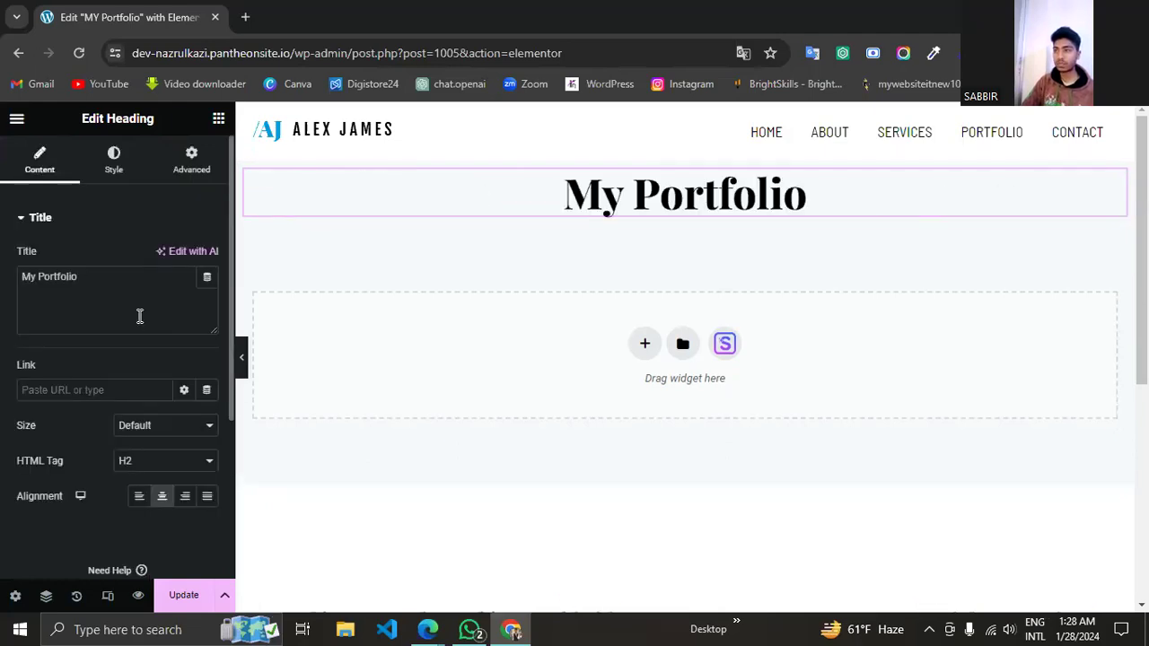
left_click(115, 157)
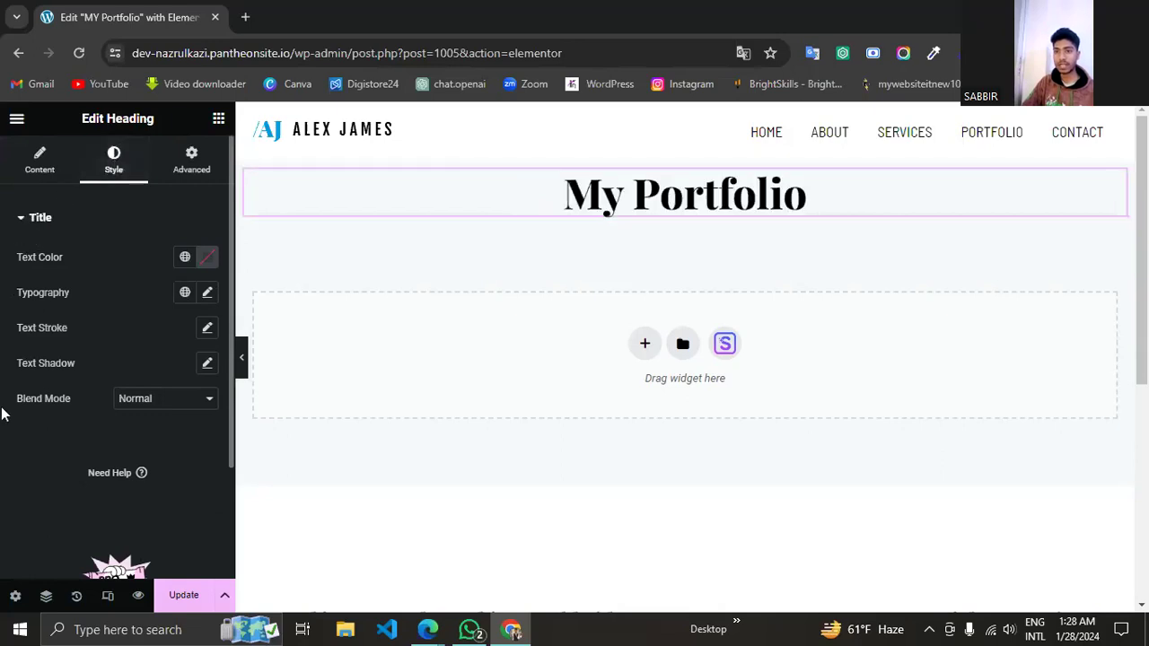
left_click(208, 260)
left_click_drag(205, 363, 278, 362)
left_click(188, 220)
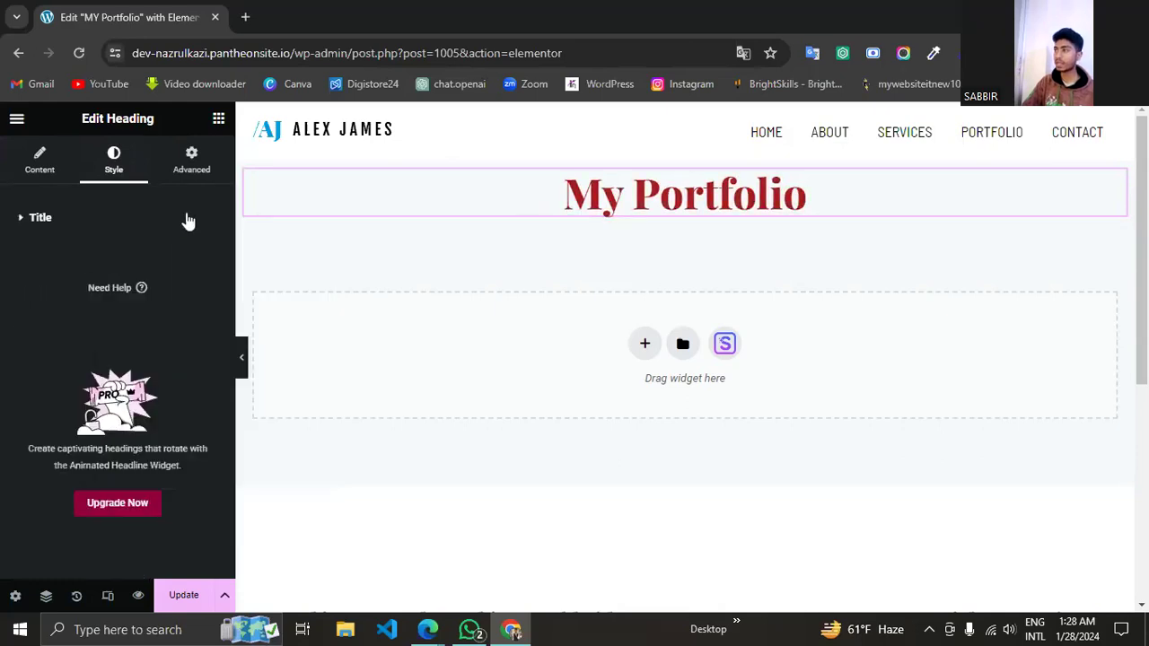
Sample the My Portfolio heading's color with the page color picker extension.
left_click(933, 54)
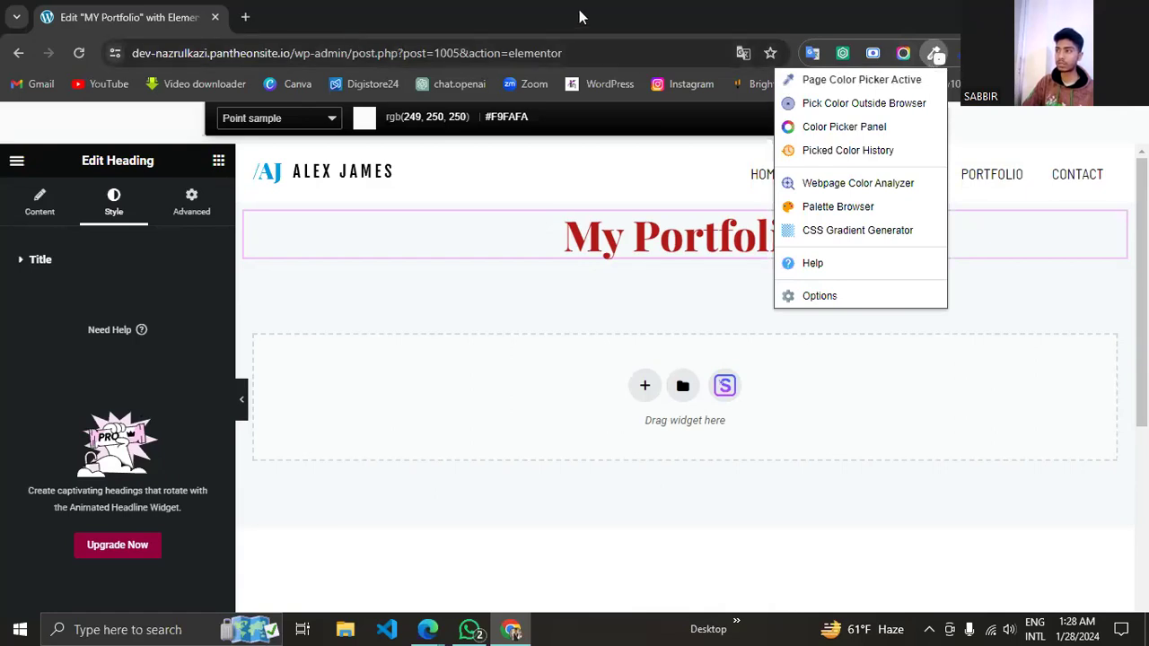
left_click(846, 82)
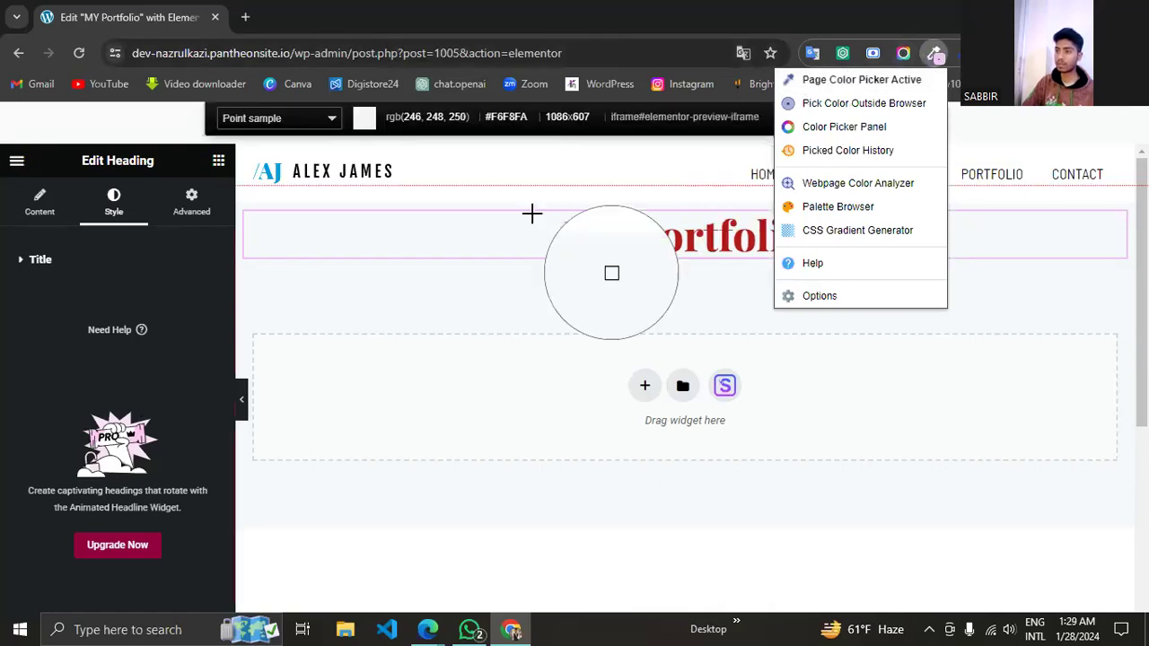
left_click(571, 232)
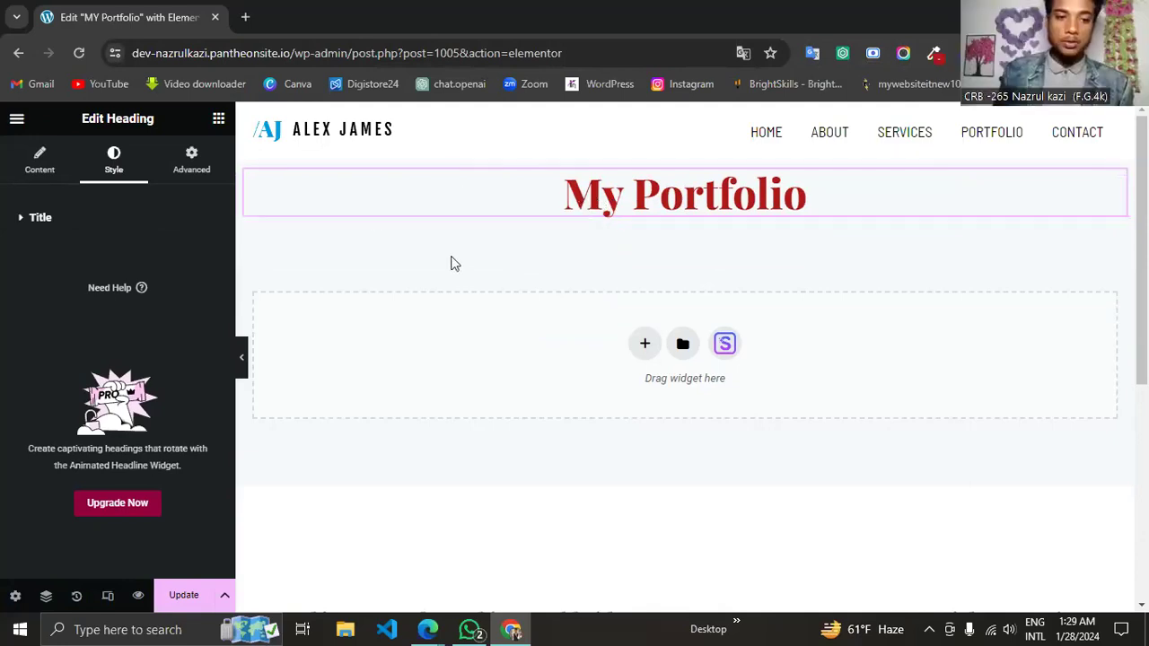
Switch to the Zoom meeting window in Edge and back to Chrome, and check the Wi-Fi connection.
mouse_move(427, 629)
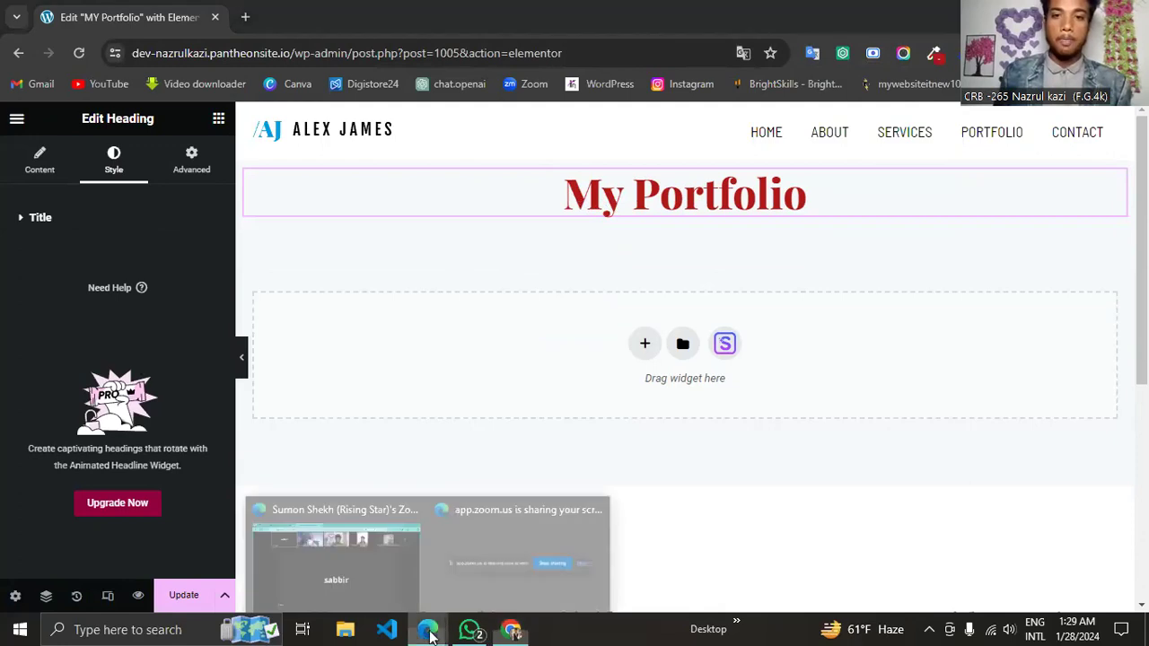
left_click(327, 572)
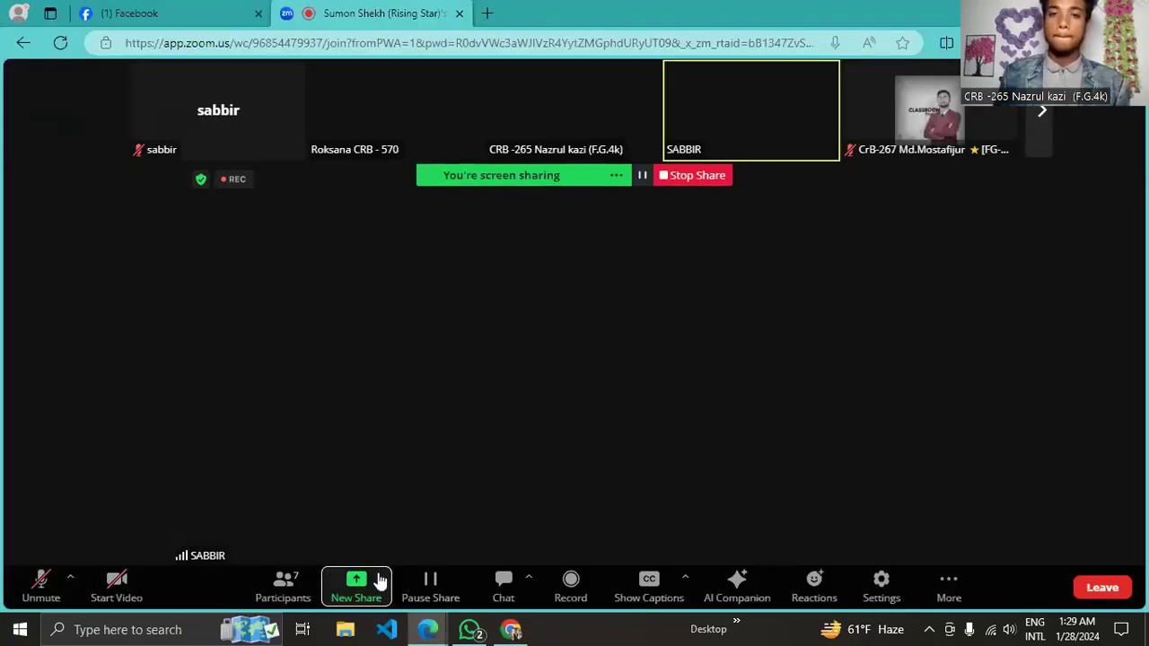
left_click(512, 632)
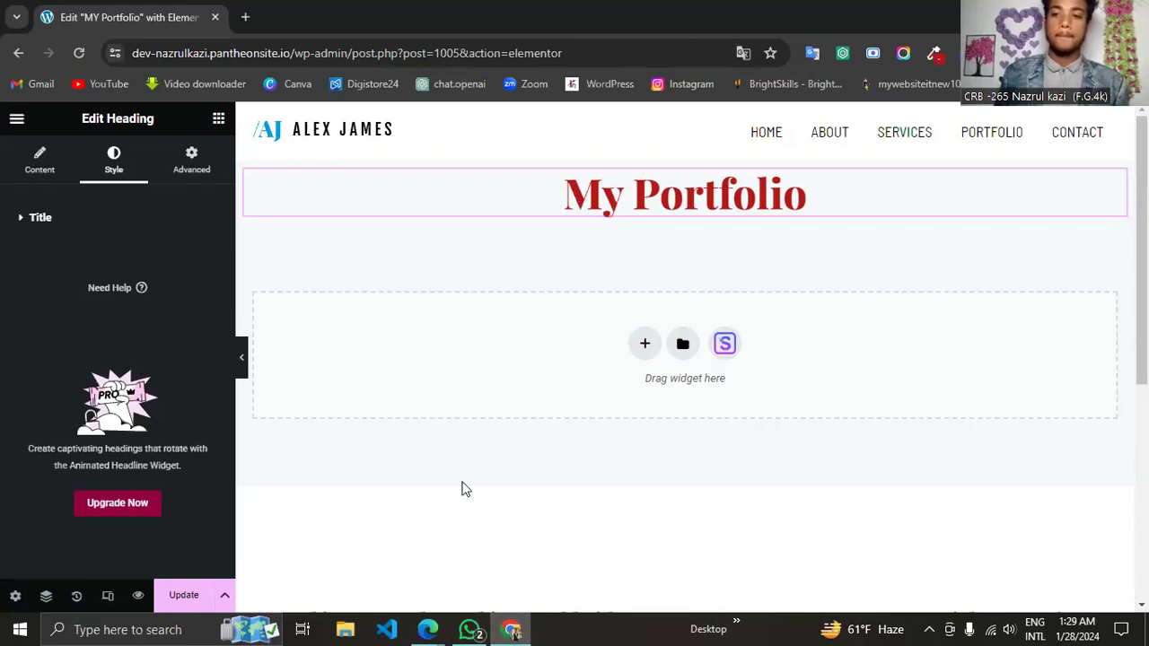
left_click(990, 631)
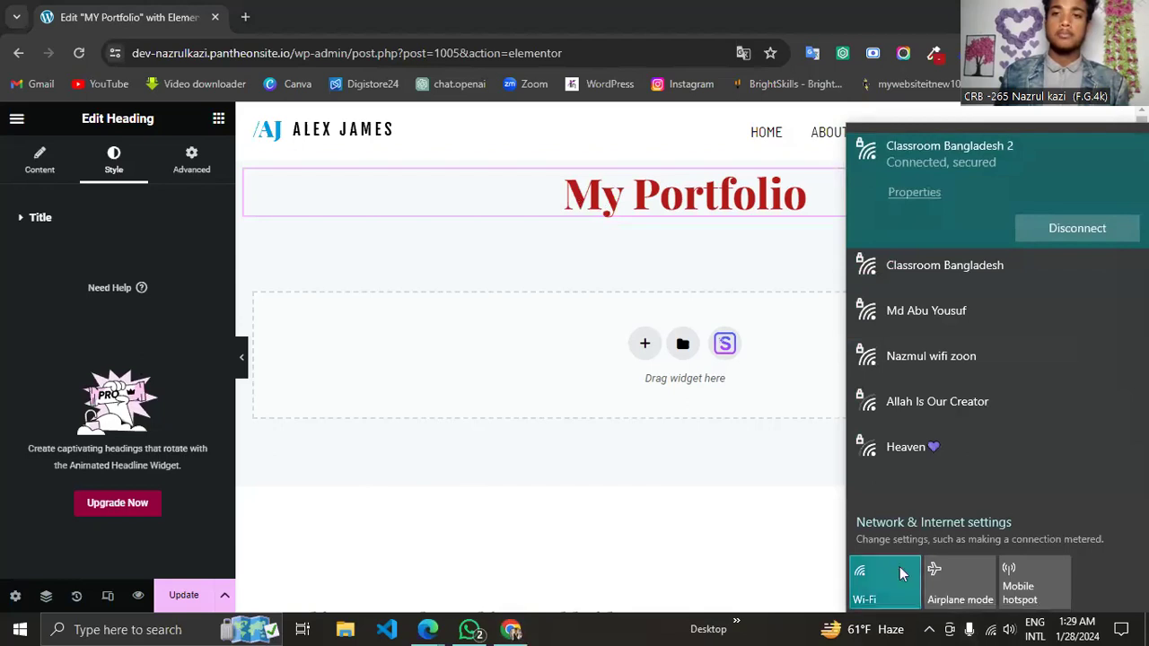
left_click(993, 632)
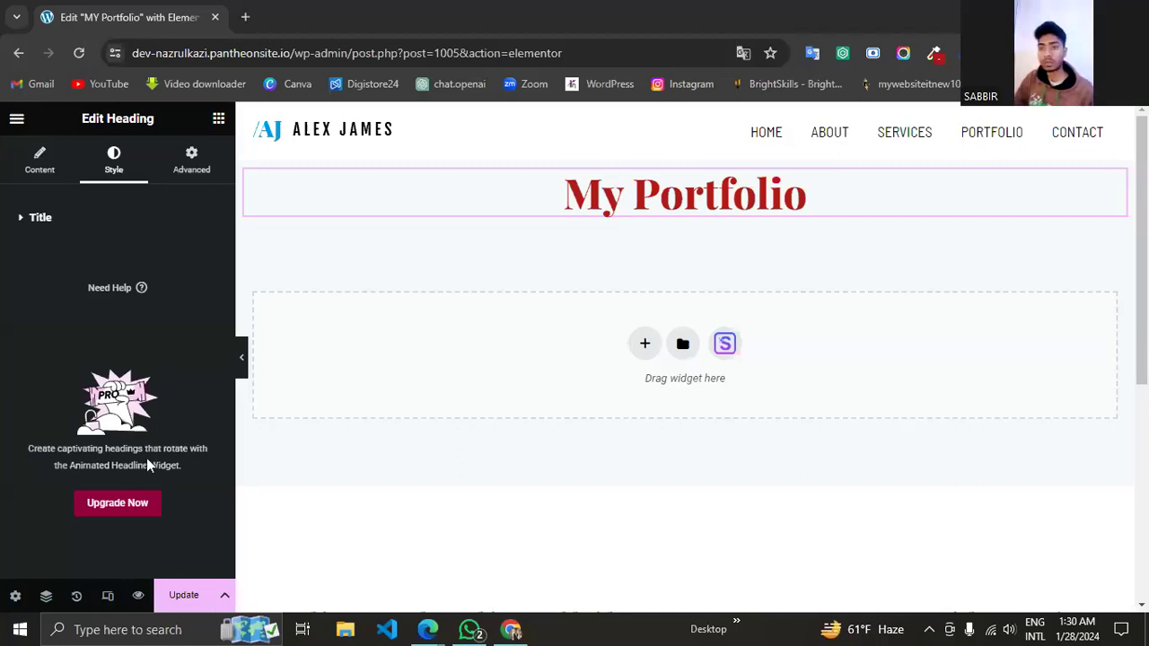
Reload the Elementor editor page without updating it.
left_click(78, 53)
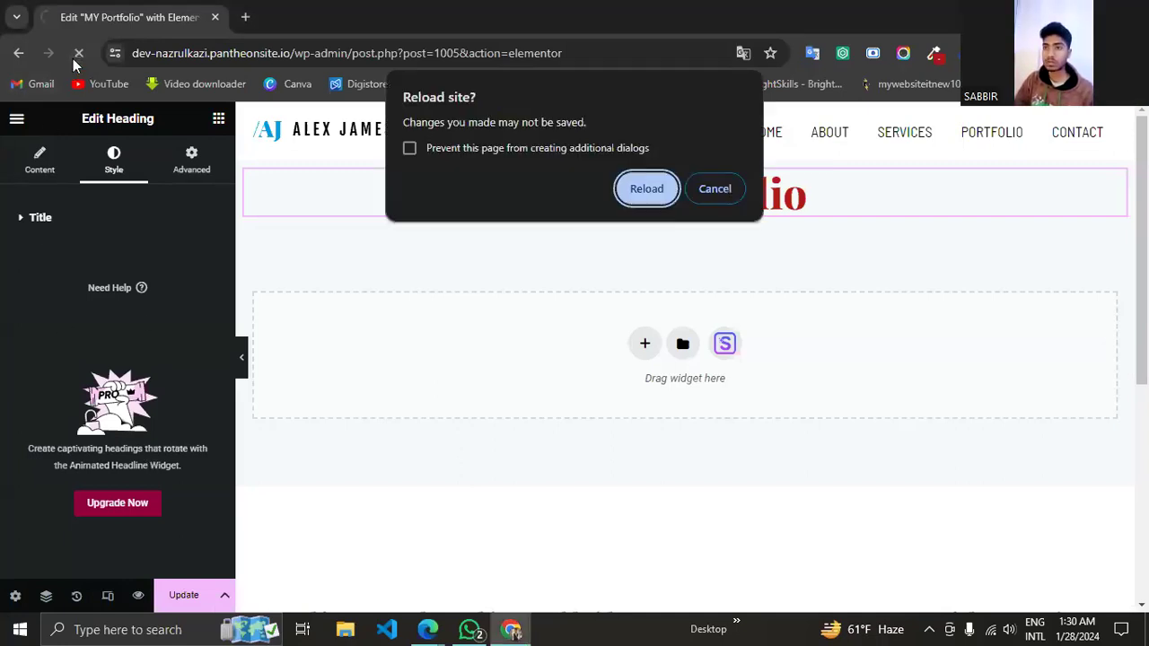
left_click(654, 197)
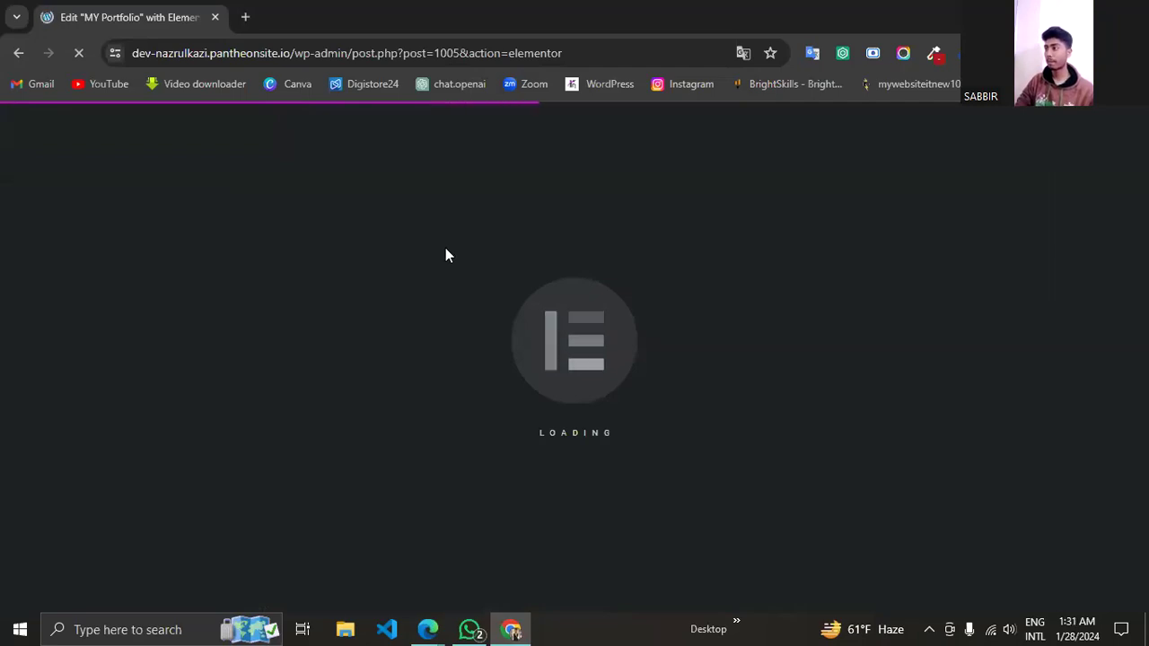
Uncover and refresh the Windows desktop, and maximize the Chrome window again.
double_click(469, 20)
left_click(1051, 12)
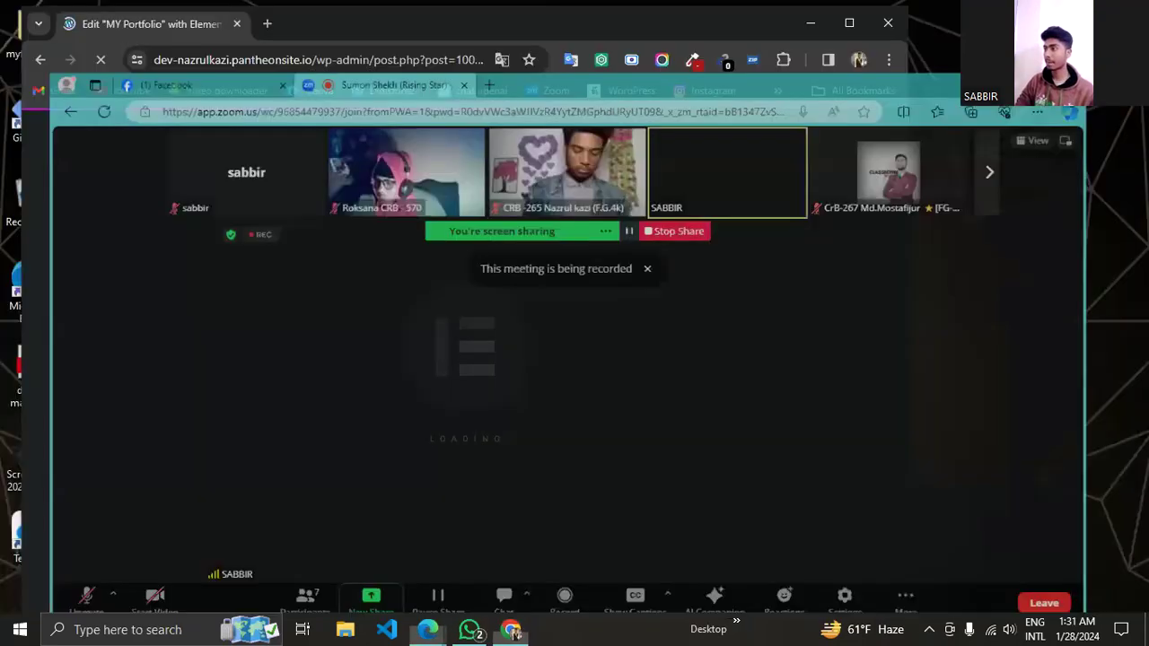
right_click(1078, 123)
right_click(1082, 136)
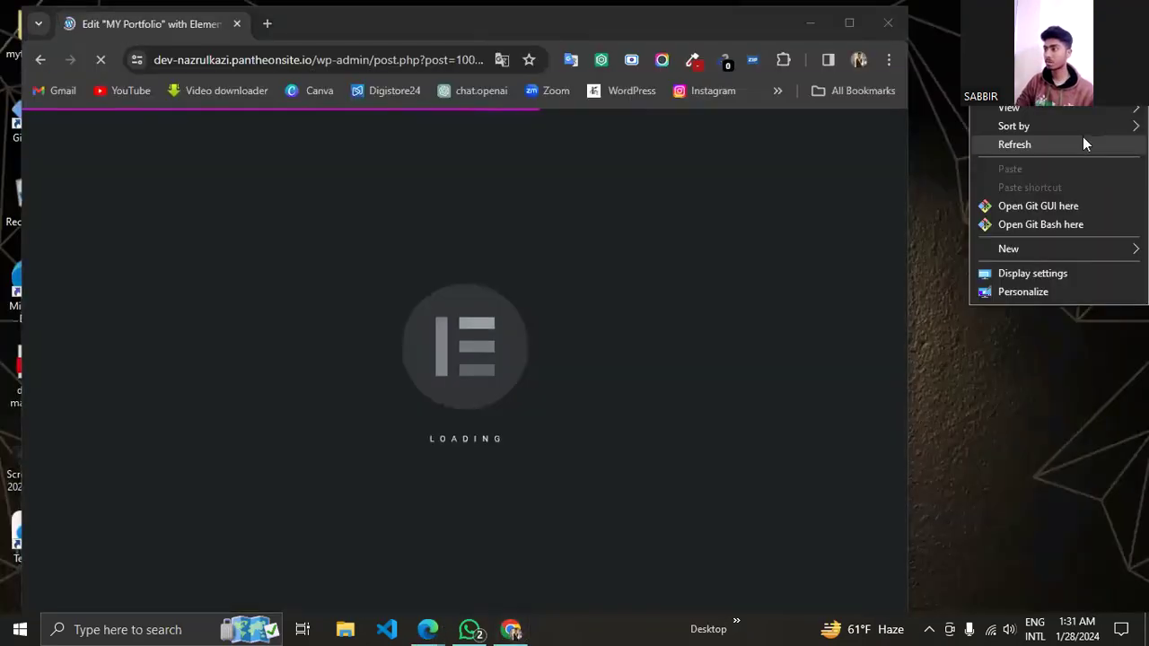
left_click(1082, 144)
left_click(849, 22)
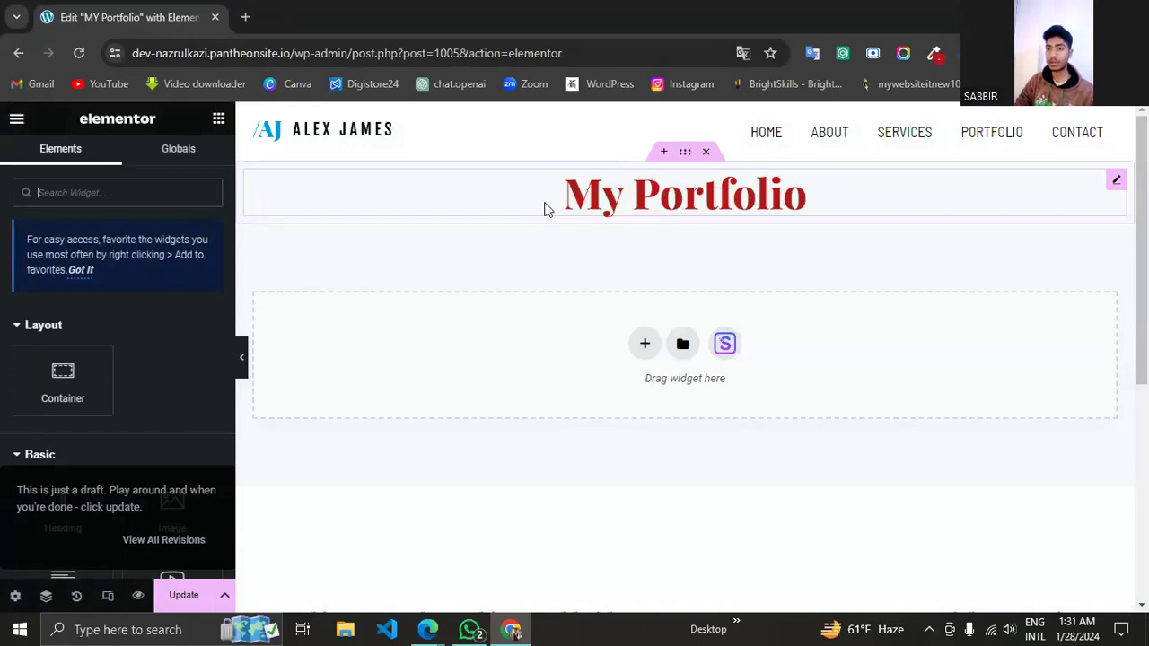
Look at the page's revisions and its action history.
left_click(149, 541)
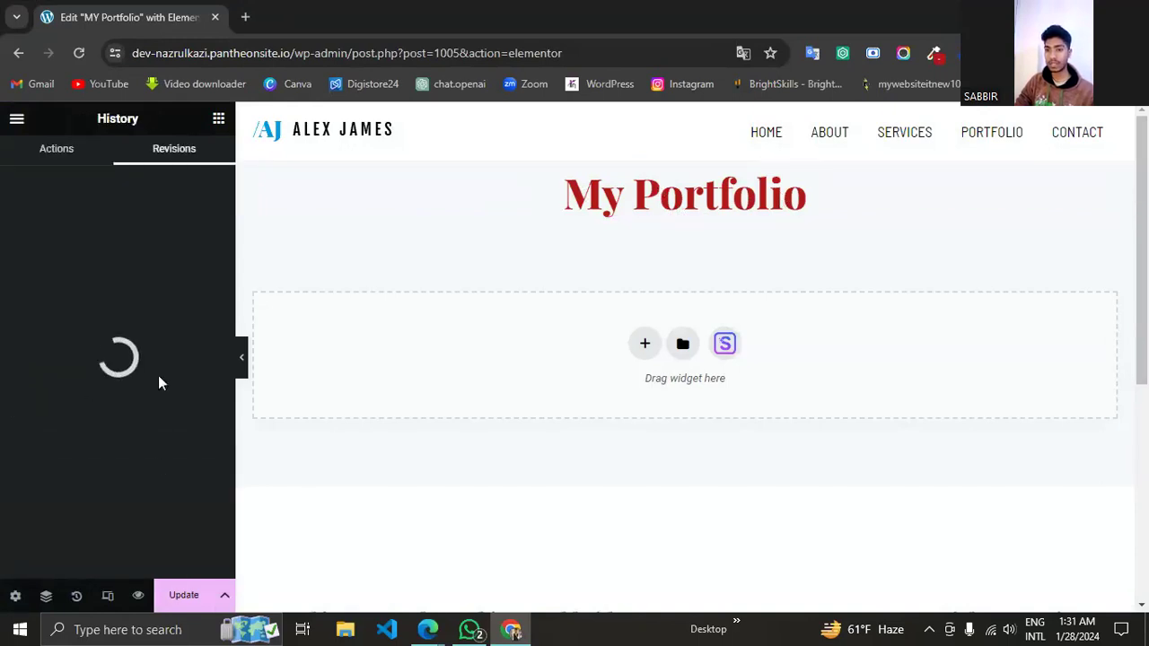
left_click(35, 149)
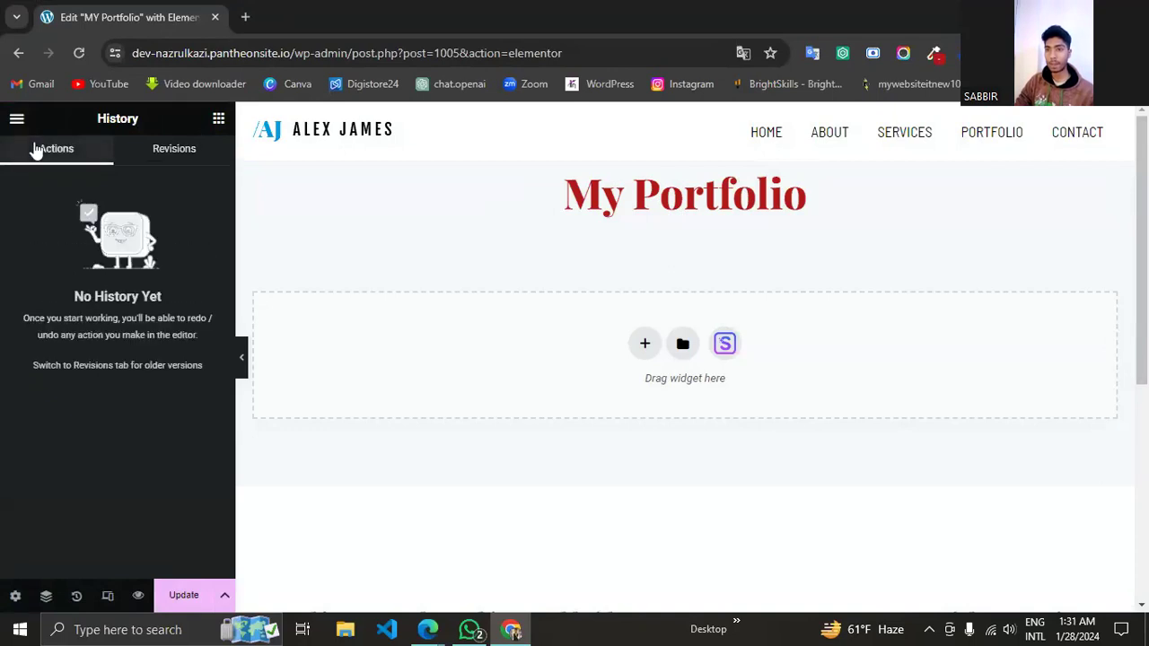
Set the My Portfolio heading's typography family to Work Sans.
left_click(642, 209)
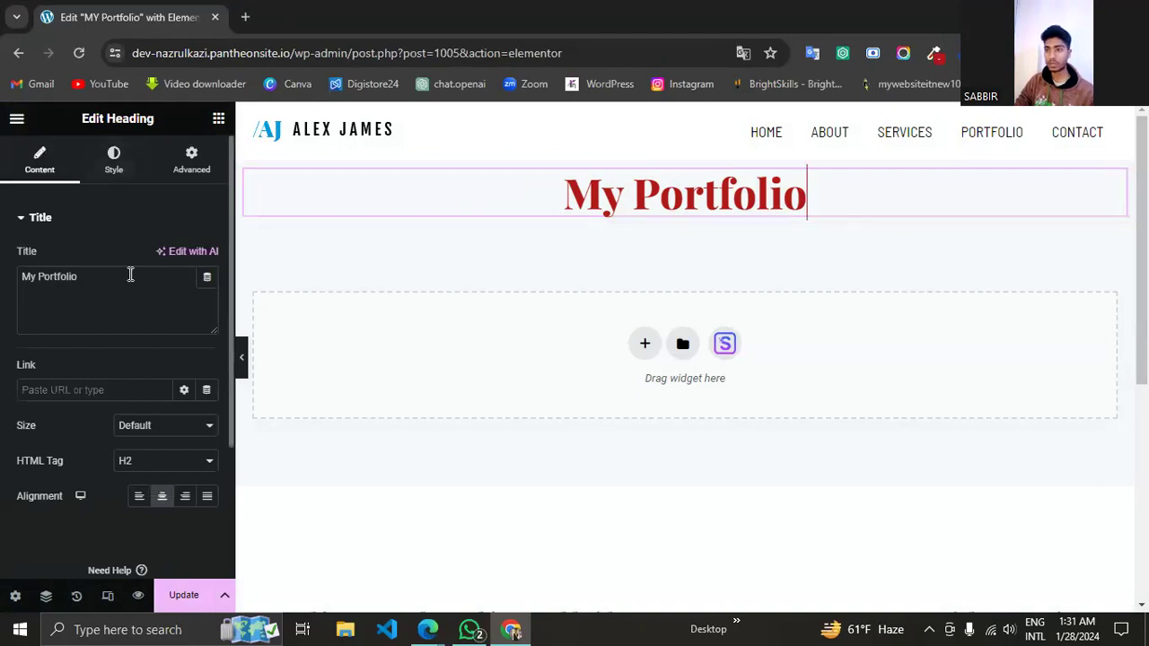
left_click(113, 159)
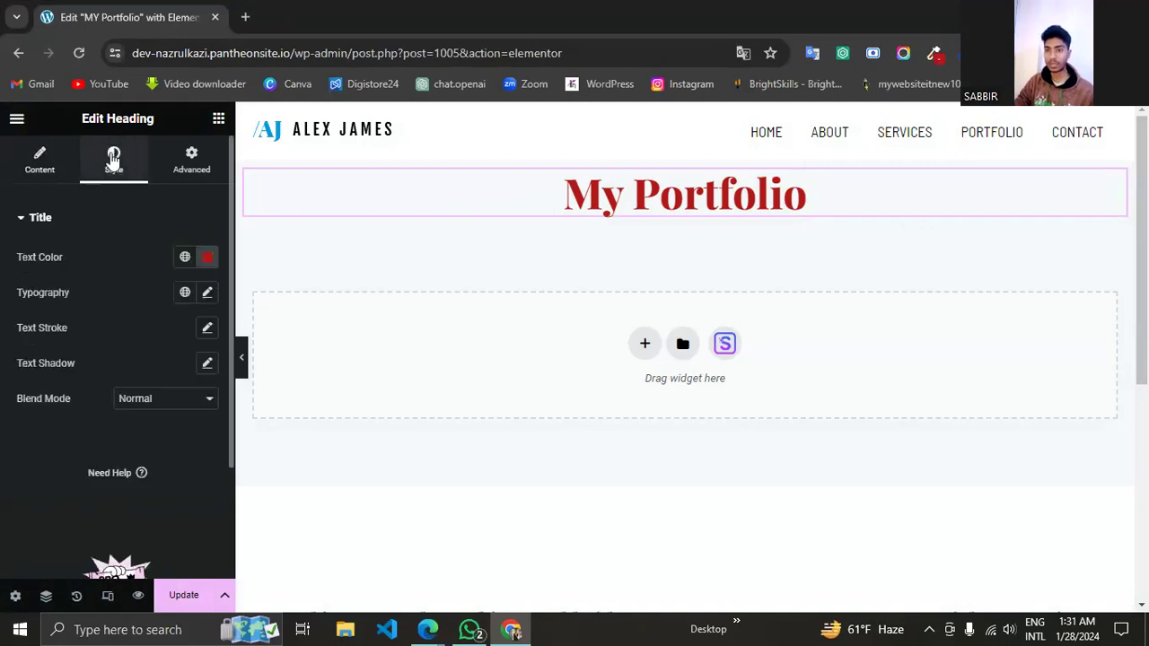
left_click(207, 294)
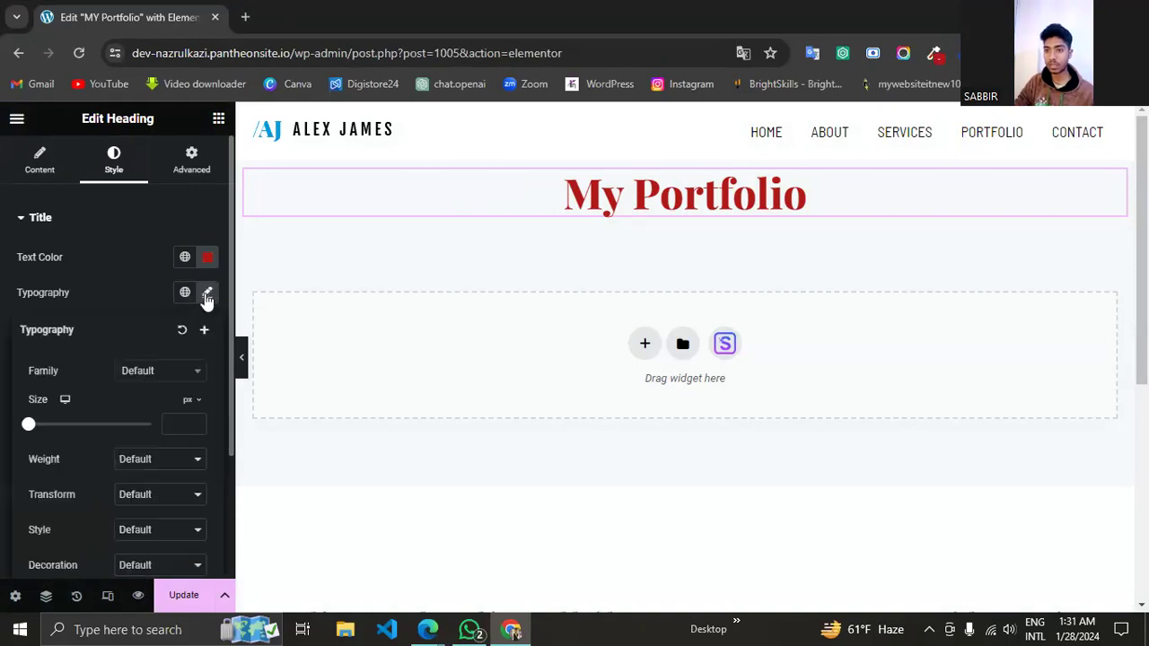
scroll(143, 332, "down", 1)
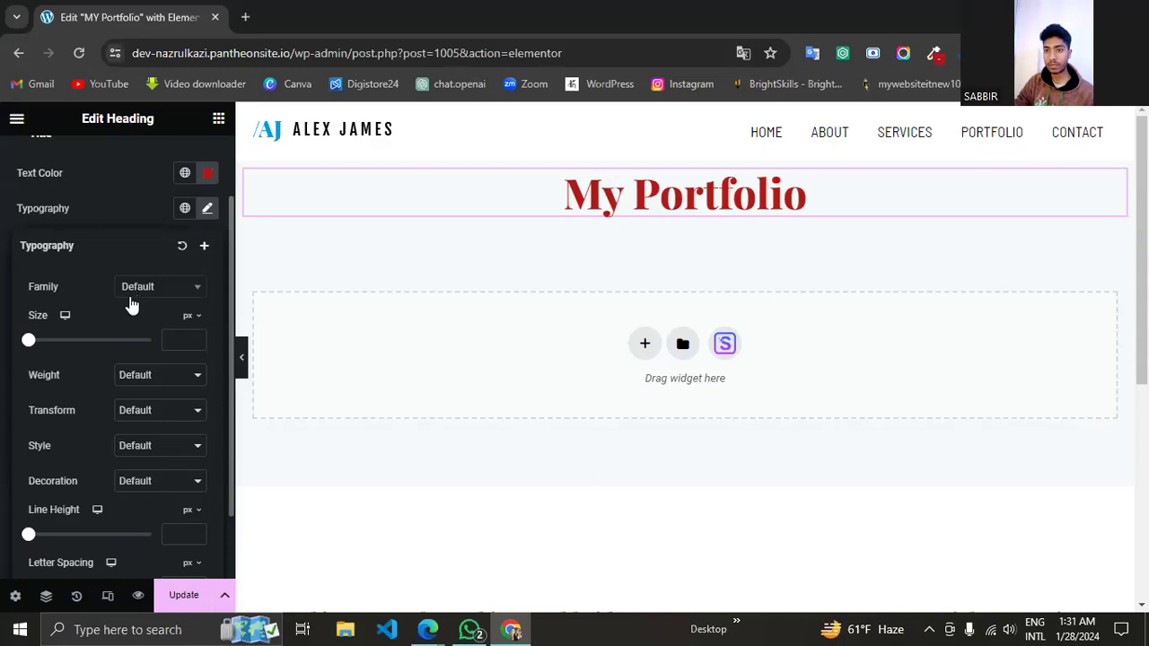
left_click(174, 289)
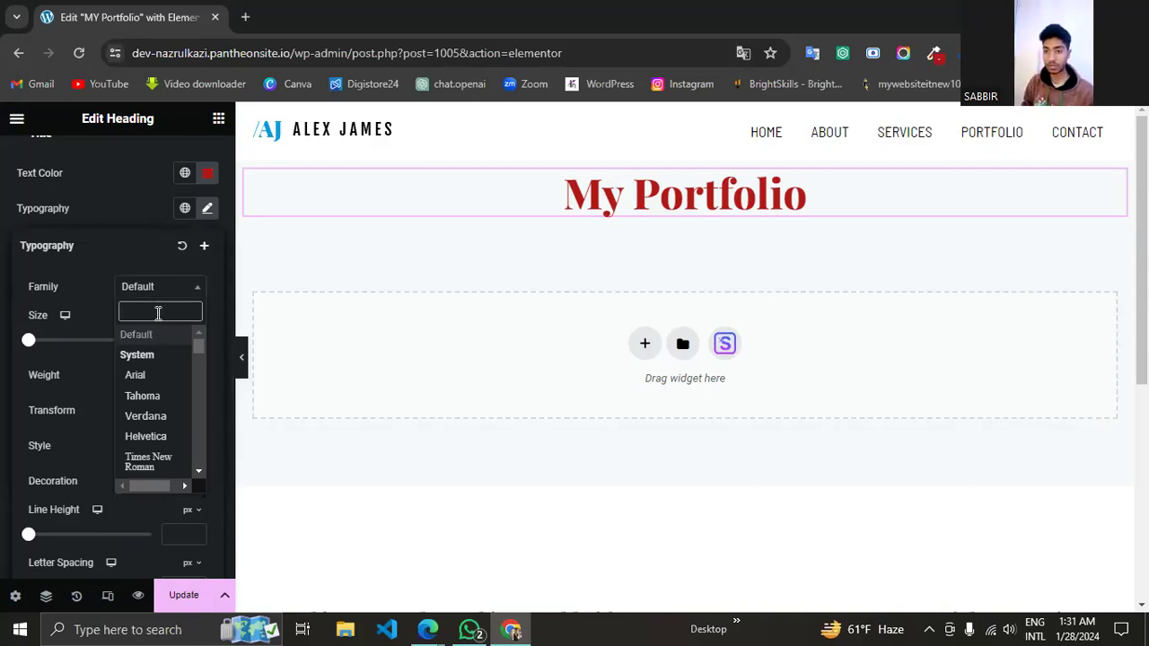
type("word")
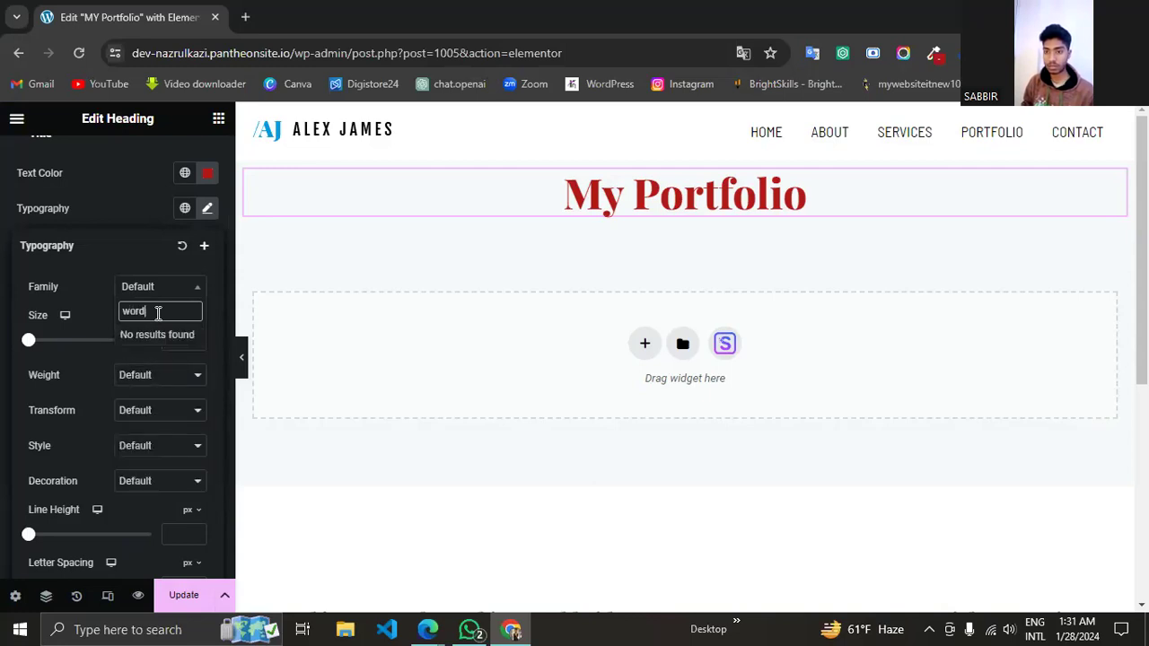
key("BackSpace")
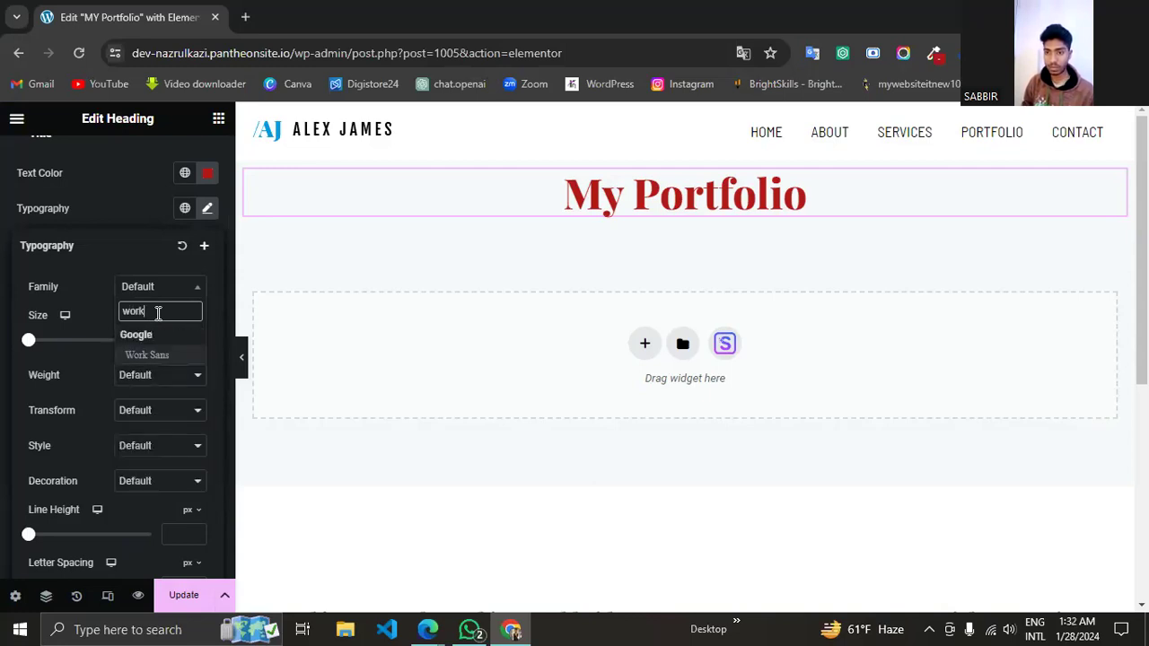
left_click(158, 355)
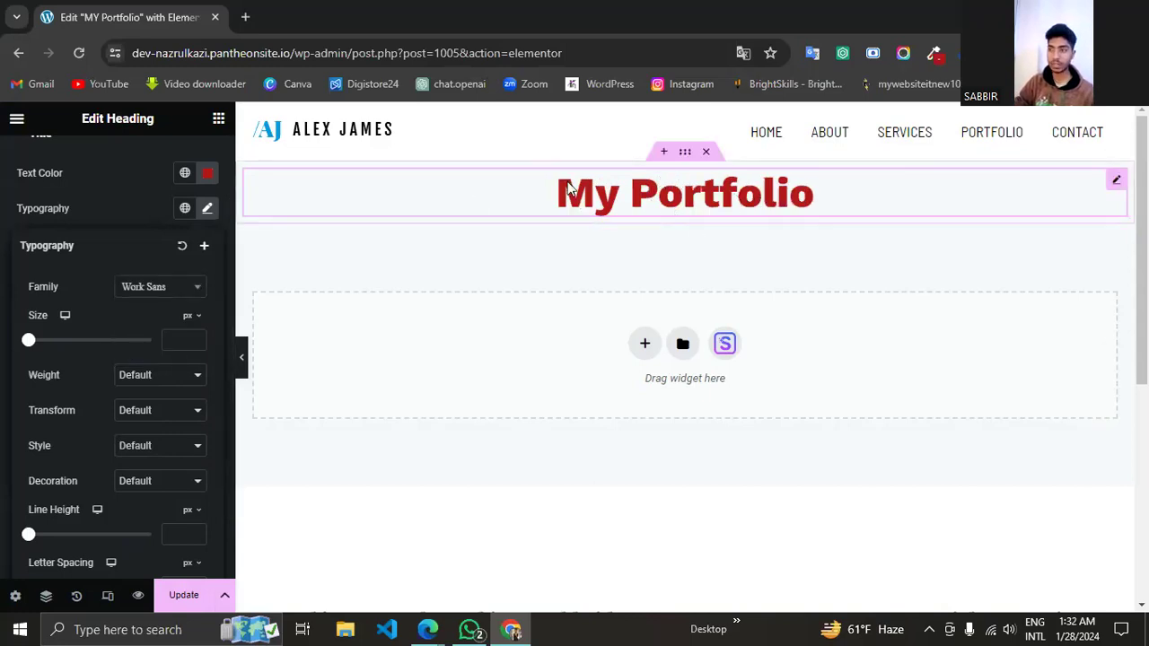
Try the Yaldevi and Yellowtail font families on the heading, and set its family back to Work Sans.
left_click(174, 292)
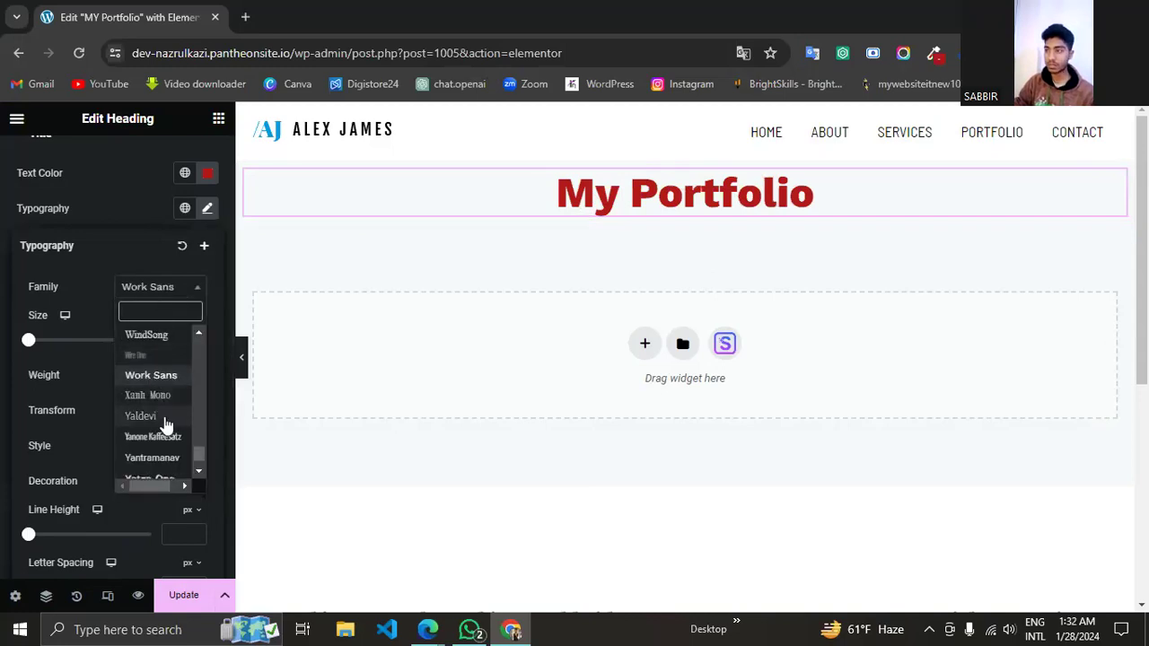
left_click(165, 417)
left_click(162, 297)
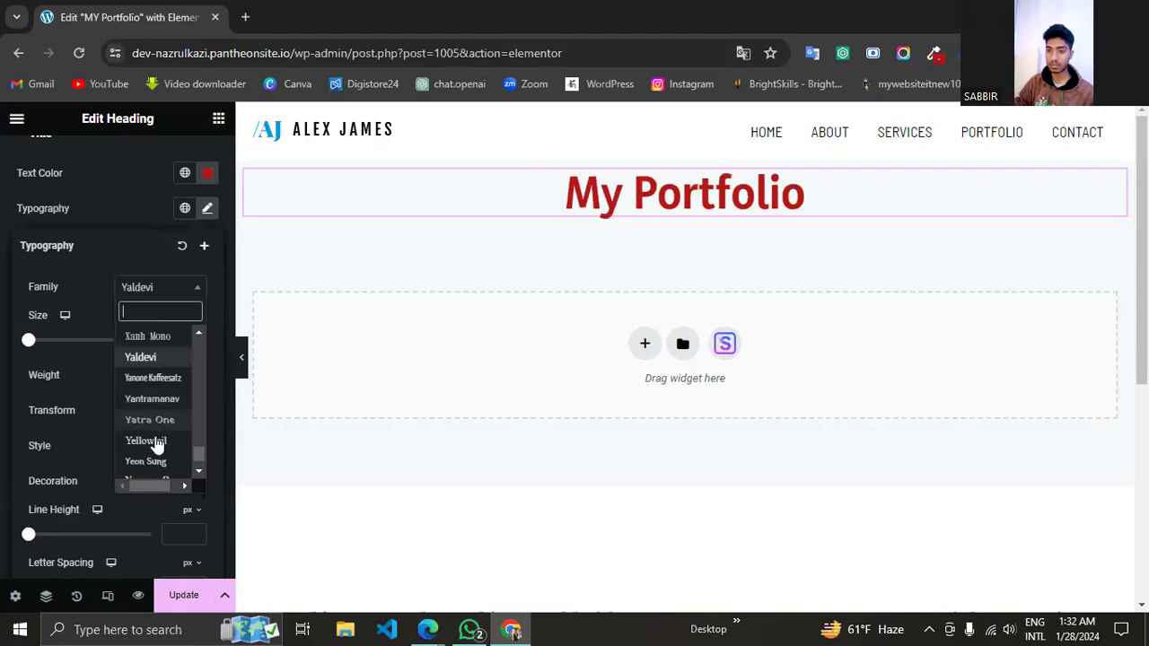
left_click(154, 438)
left_click(170, 293)
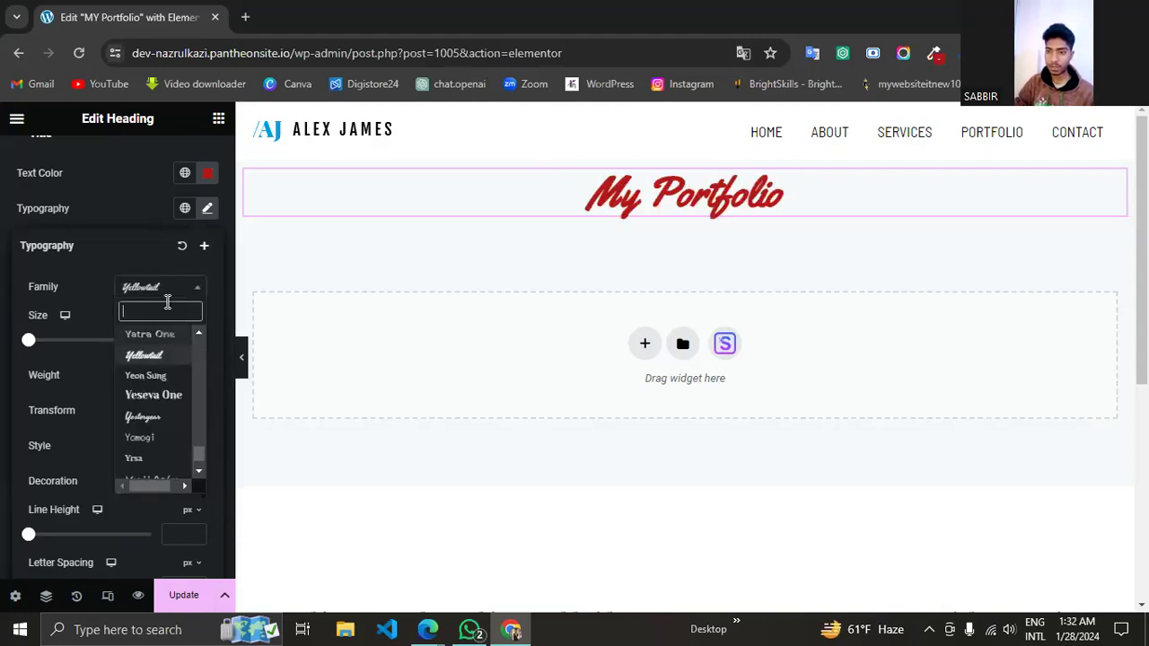
type("word")
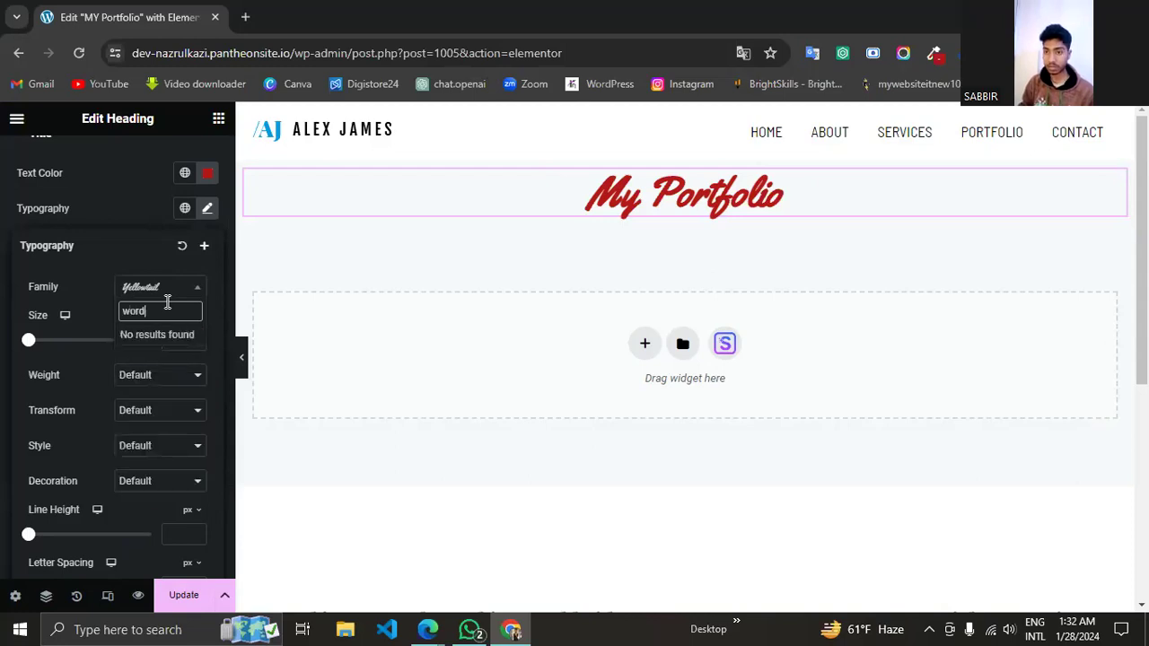
key("BackSpace")
type("ks")
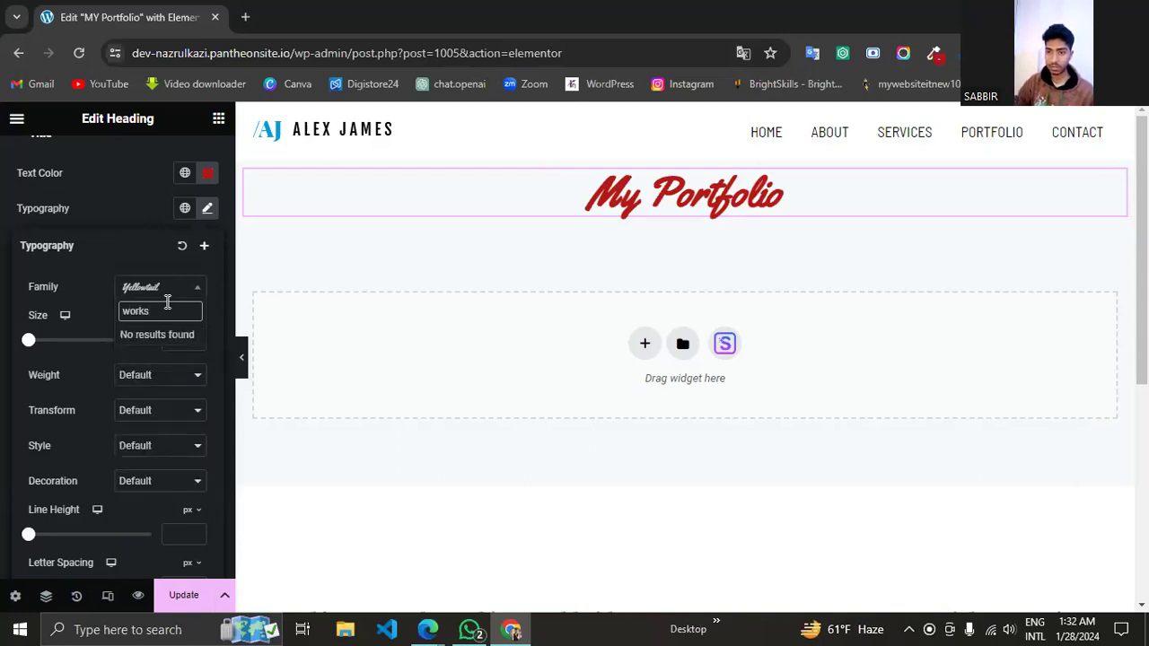
key("BackSpace")
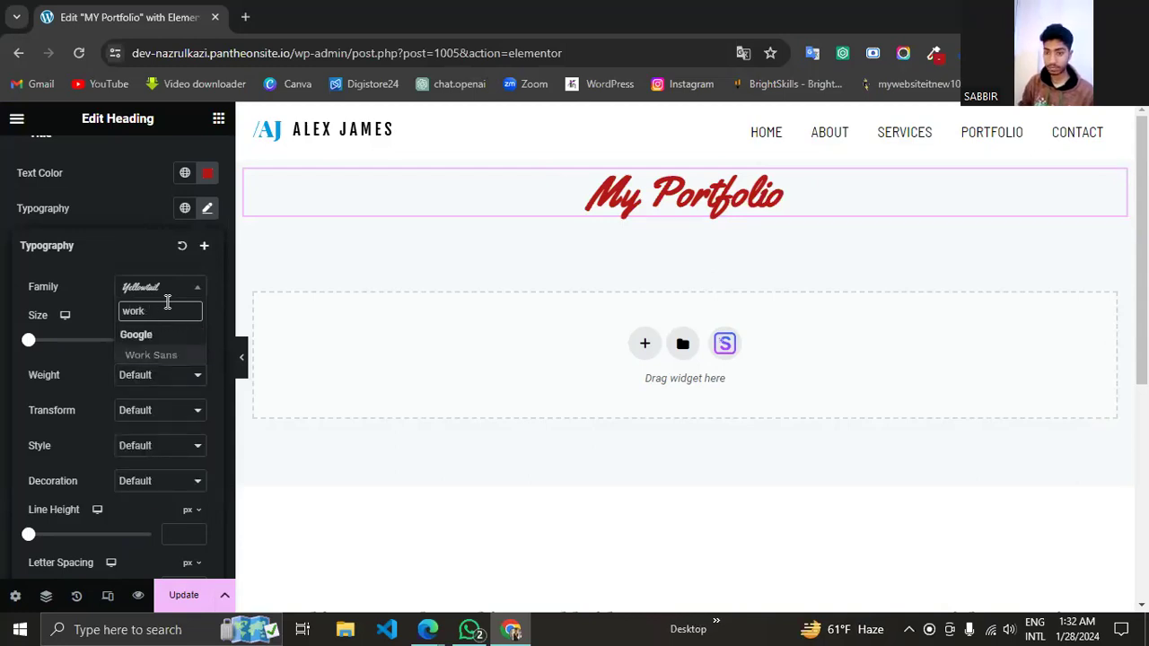
left_click(173, 352)
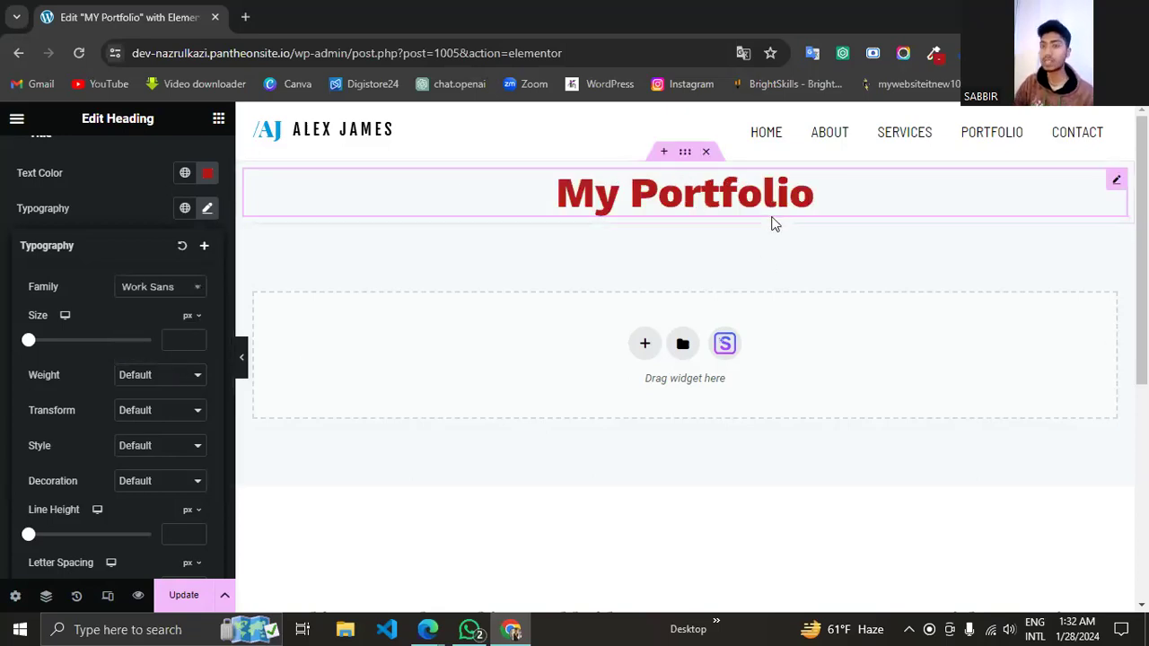
Set the heading's text color to black, #000000.
left_click(207, 180)
left_click_drag(278, 282, 289, 420)
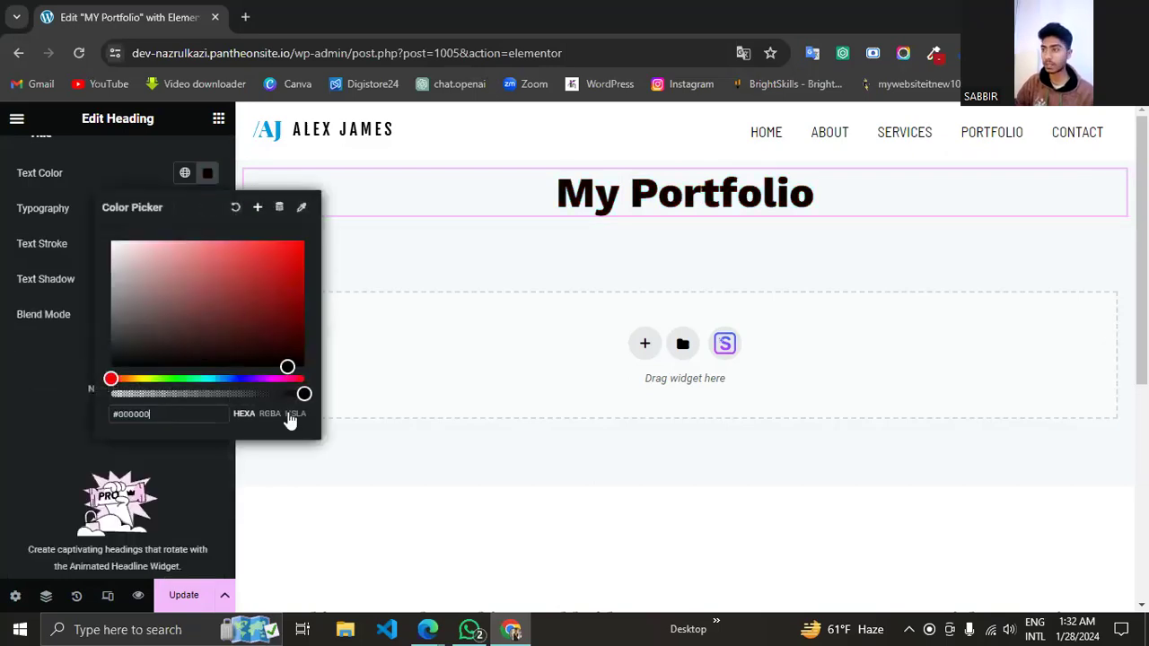
left_click(98, 160)
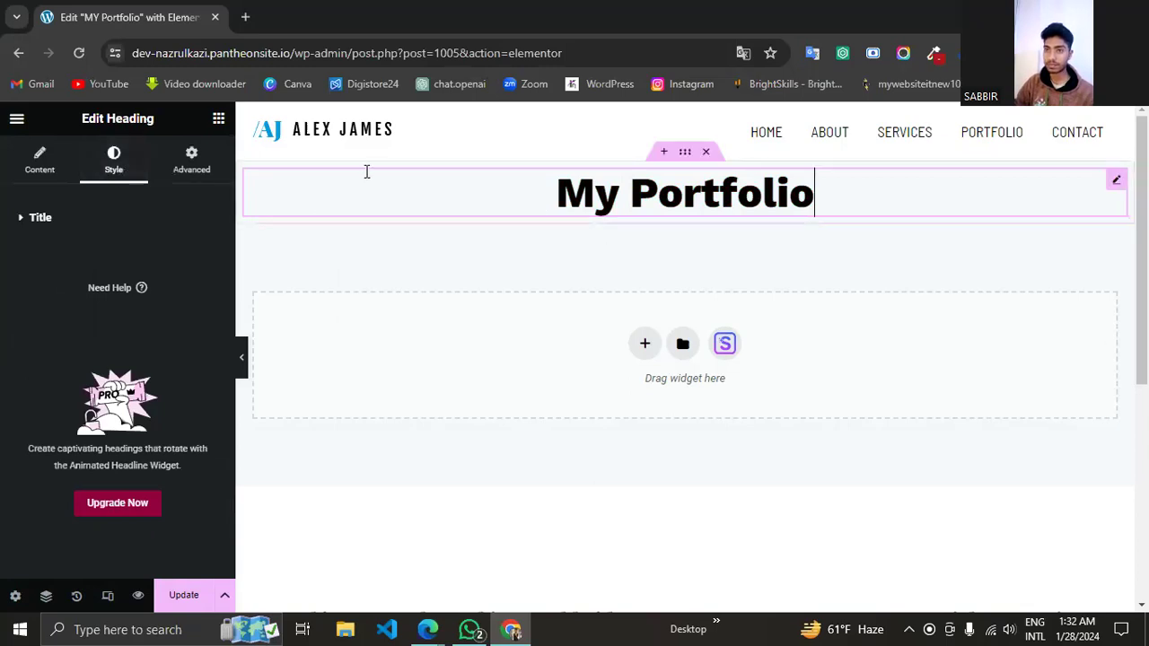
left_click(438, 188)
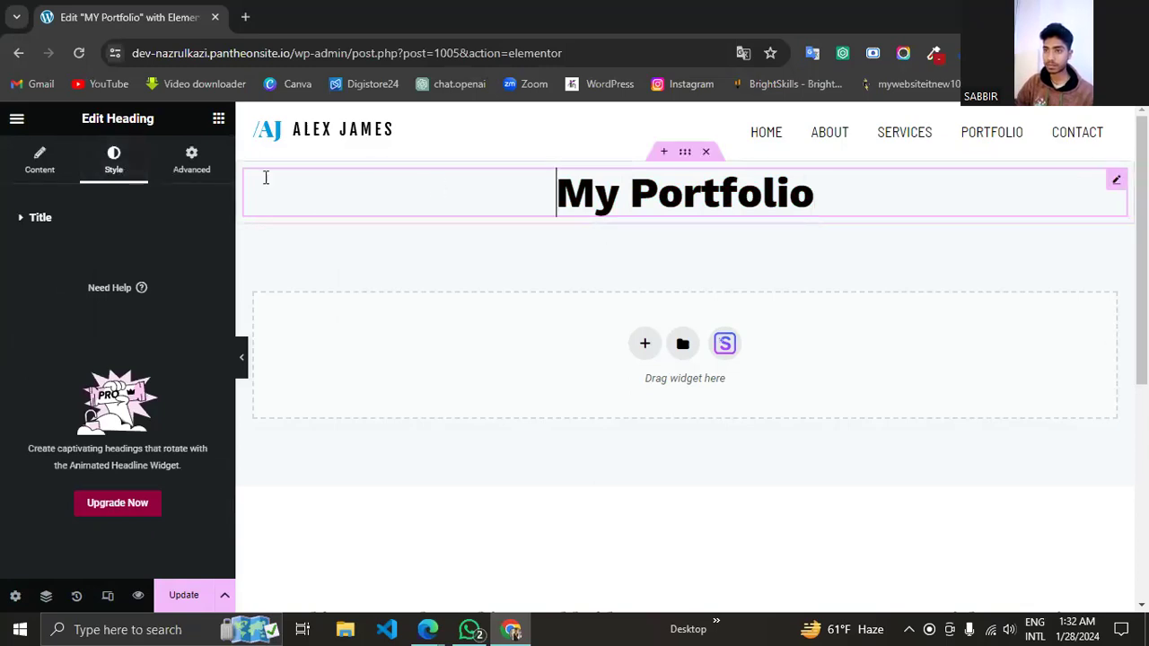
Examine the heading's text stroke settings and the remaining title style options.
left_click(22, 220)
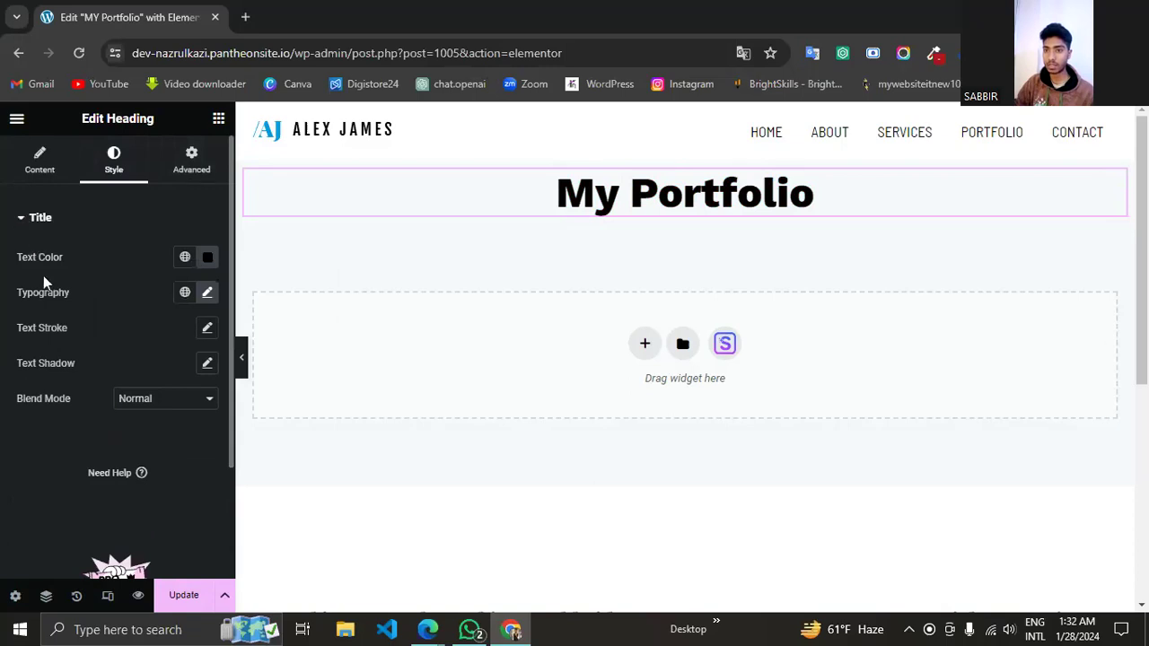
left_click(207, 328)
mouse_move(28, 391)
left_mouse_down()
mouse_move(66, 398)
mouse_move(20, 398)
left_mouse_up()
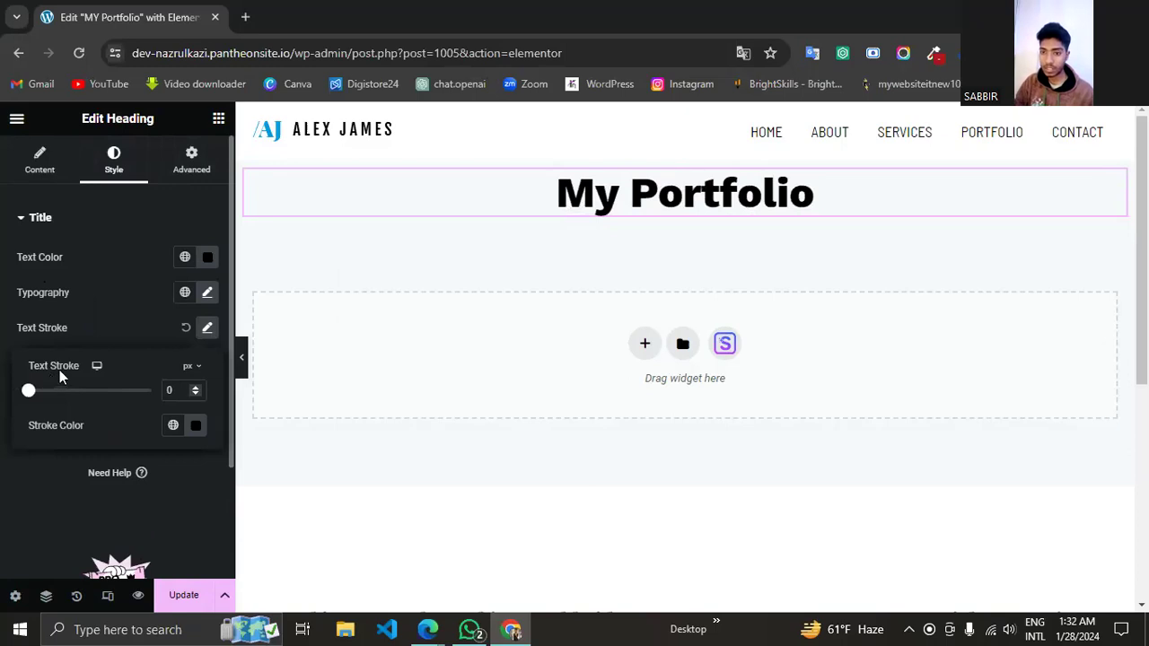
left_click(134, 314)
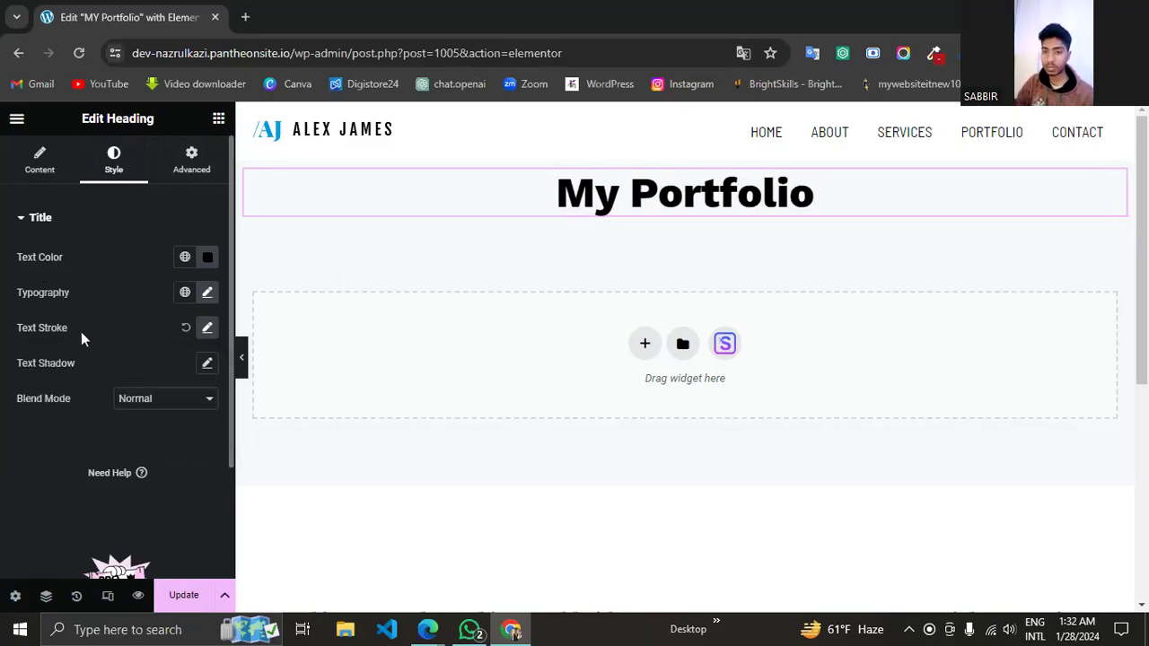
scroll(103, 345, "down", 1)
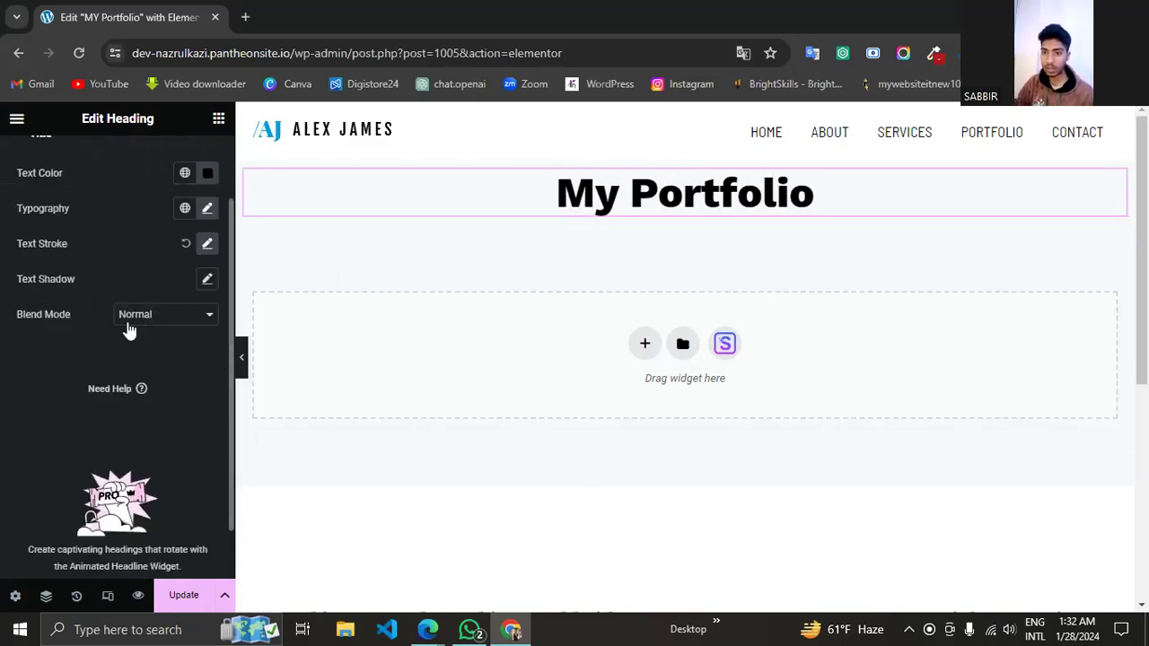
scroll(133, 322, "up", 1)
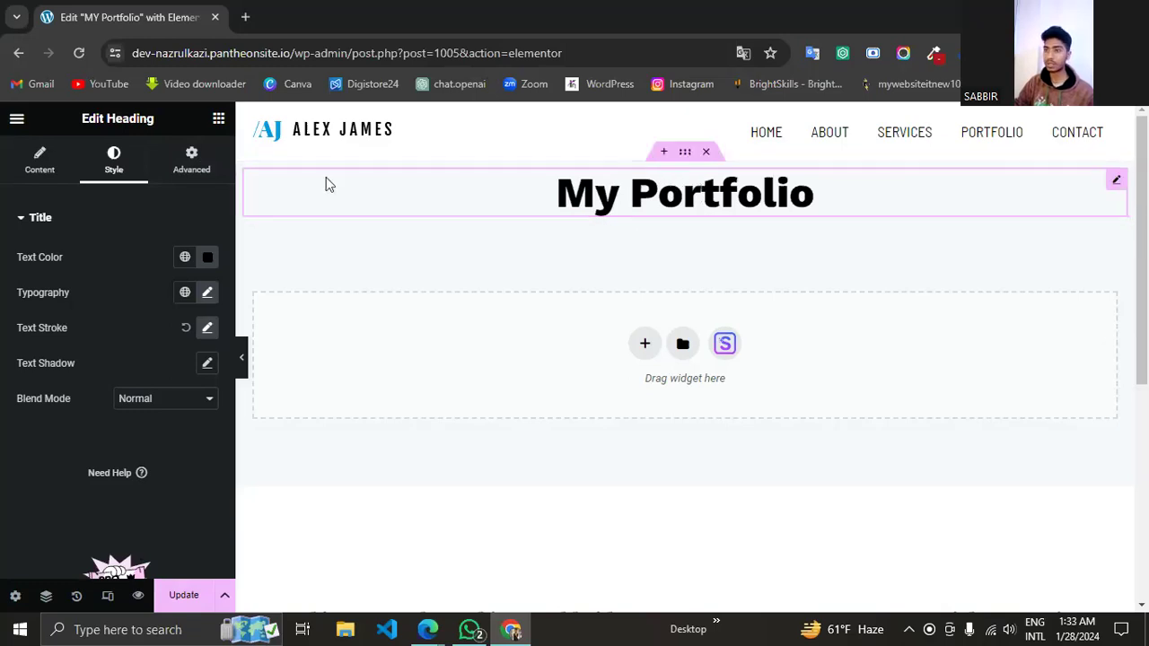
Try a linked margin of 18 px on all sides of the heading, and bring it back to 0.
left_click(196, 162)
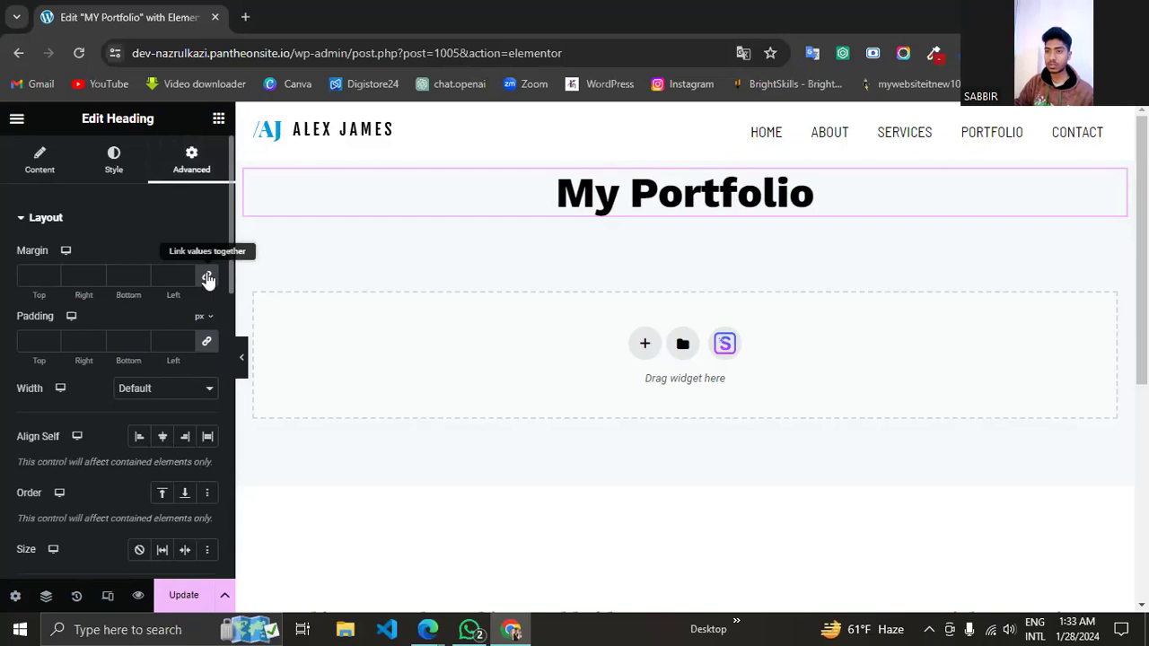
left_click(53, 273)
left_click(53, 273)
left_click(53, 273)
left_click(53, 273)
left_click(53, 273)
left_click(53, 273)
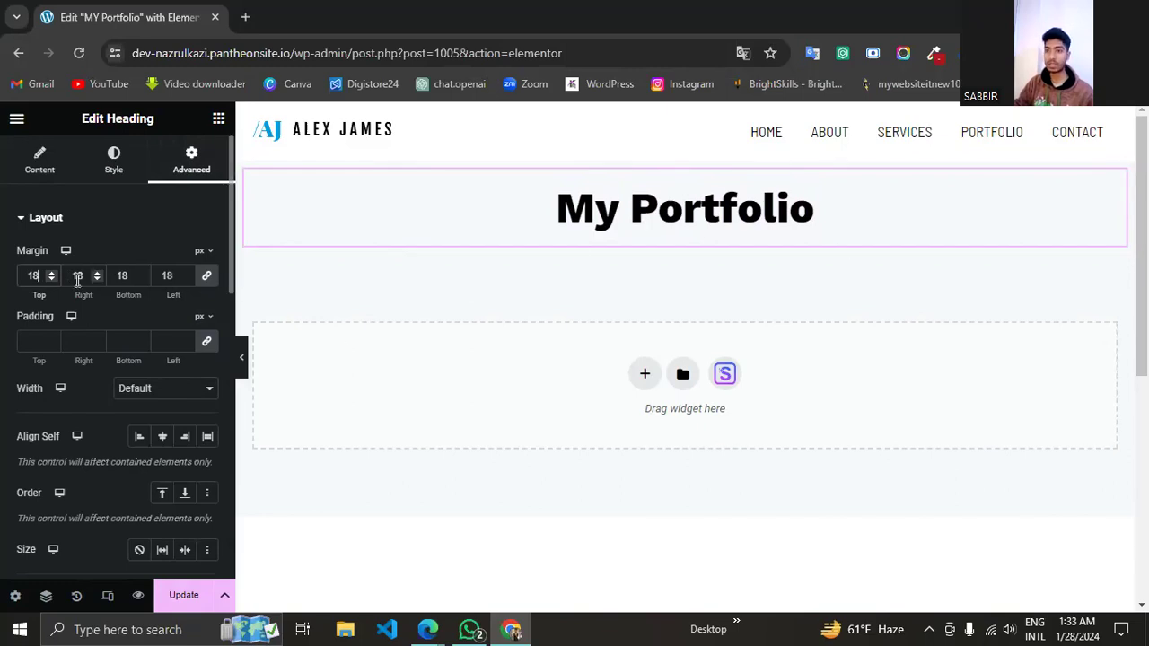
left_click(52, 274)
left_click(52, 273)
left_click(52, 279)
left_click(52, 279)
left_click(52, 279)
left_click(52, 279)
left_click(52, 279)
left_click(52, 279)
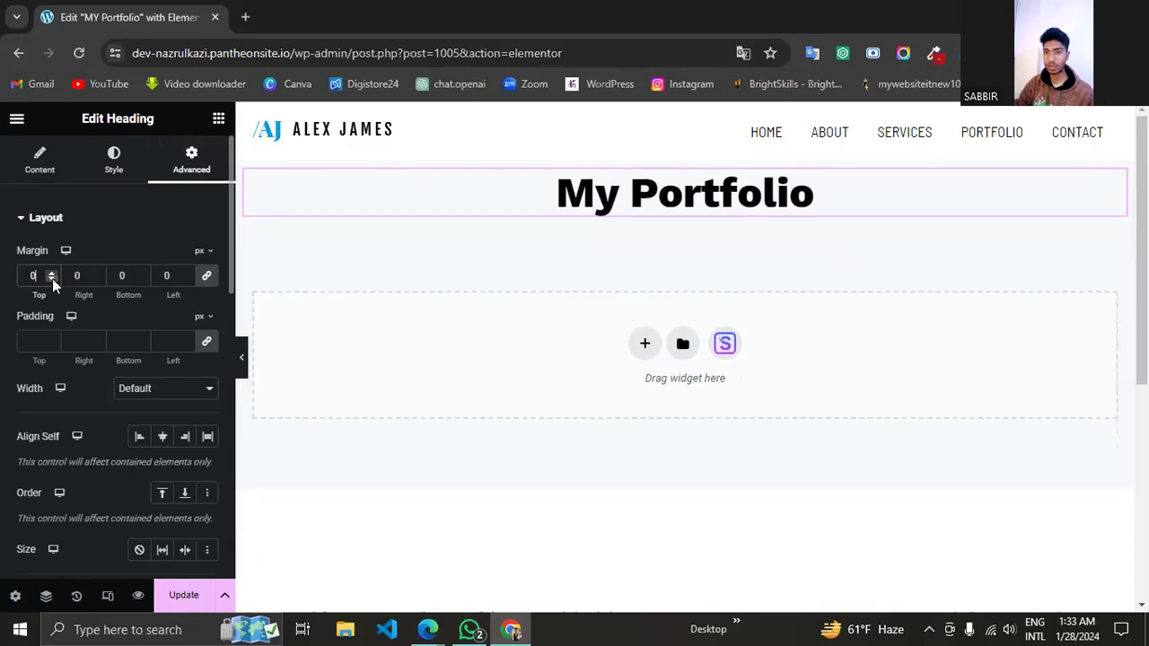
Unlink the heading's margin values and set its top margin to 40 px.
left_click(207, 279)
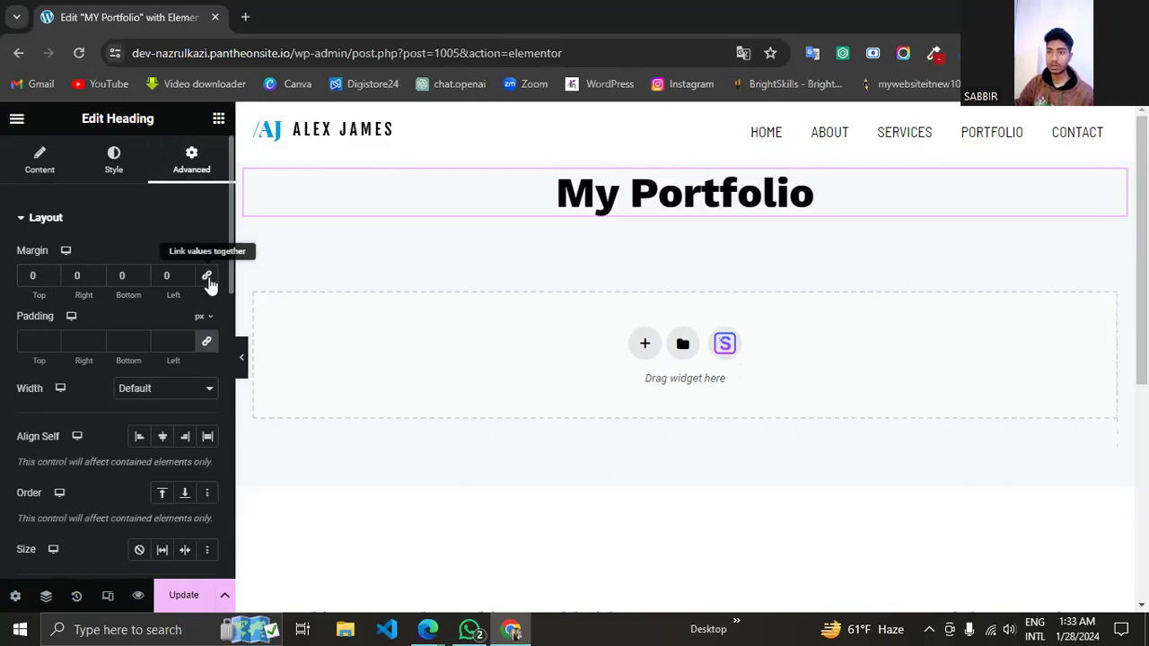
left_click_drag(51, 273, 40, 274)
double_click(33, 277)
type("40")
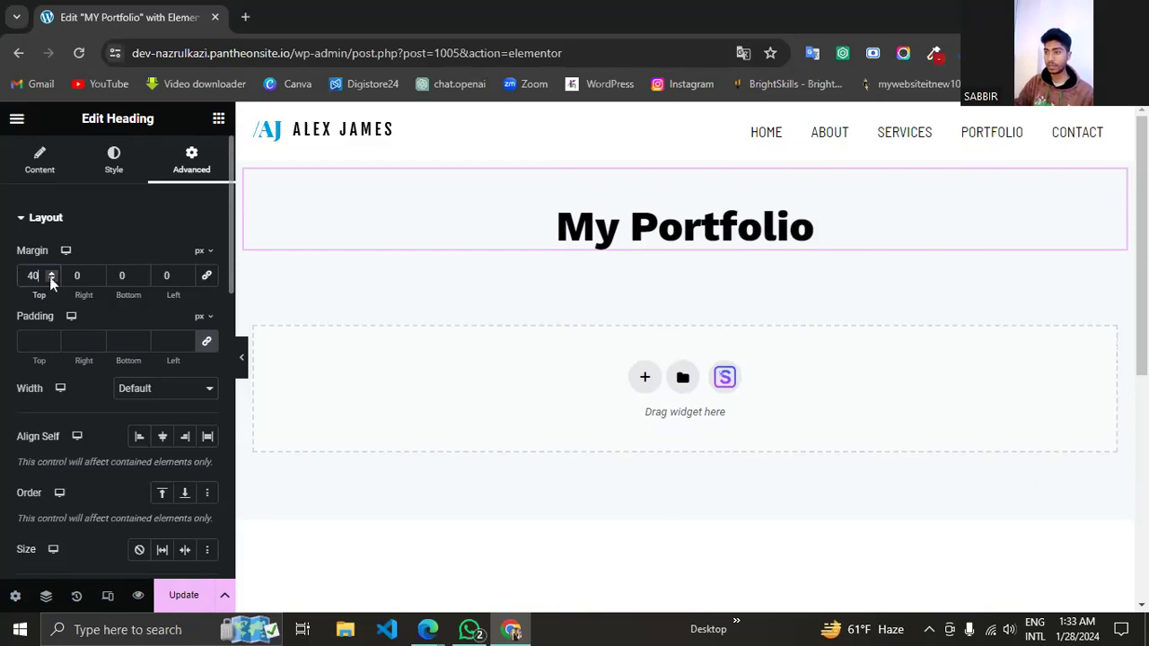
left_click(201, 257)
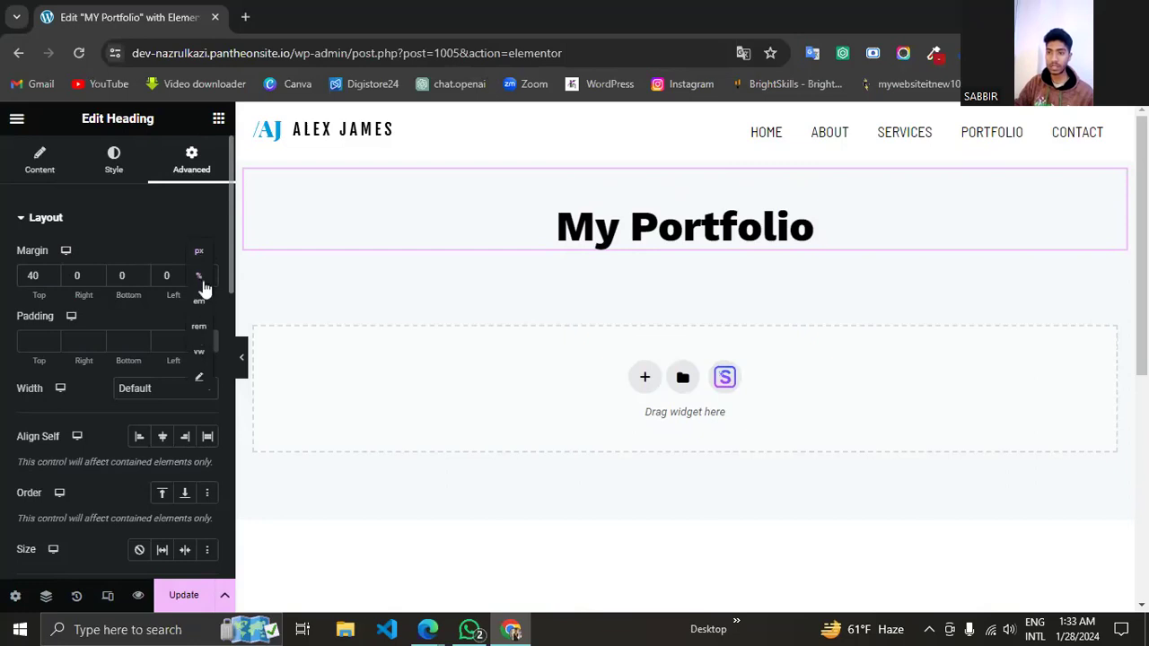
left_click(150, 237)
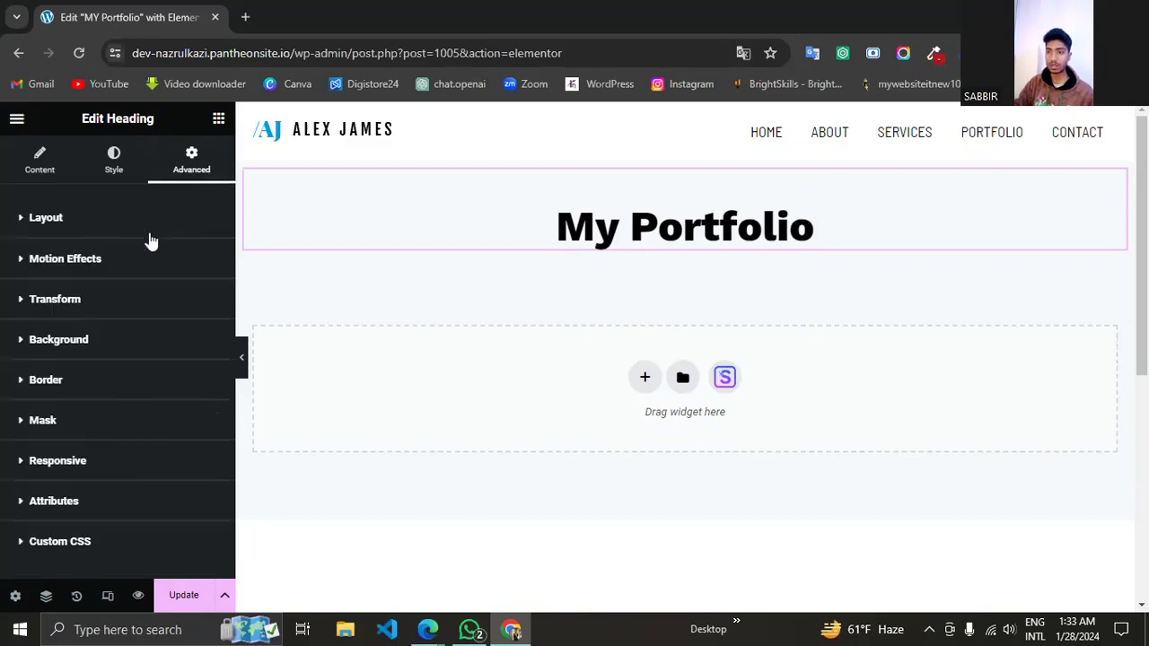
left_click(80, 221)
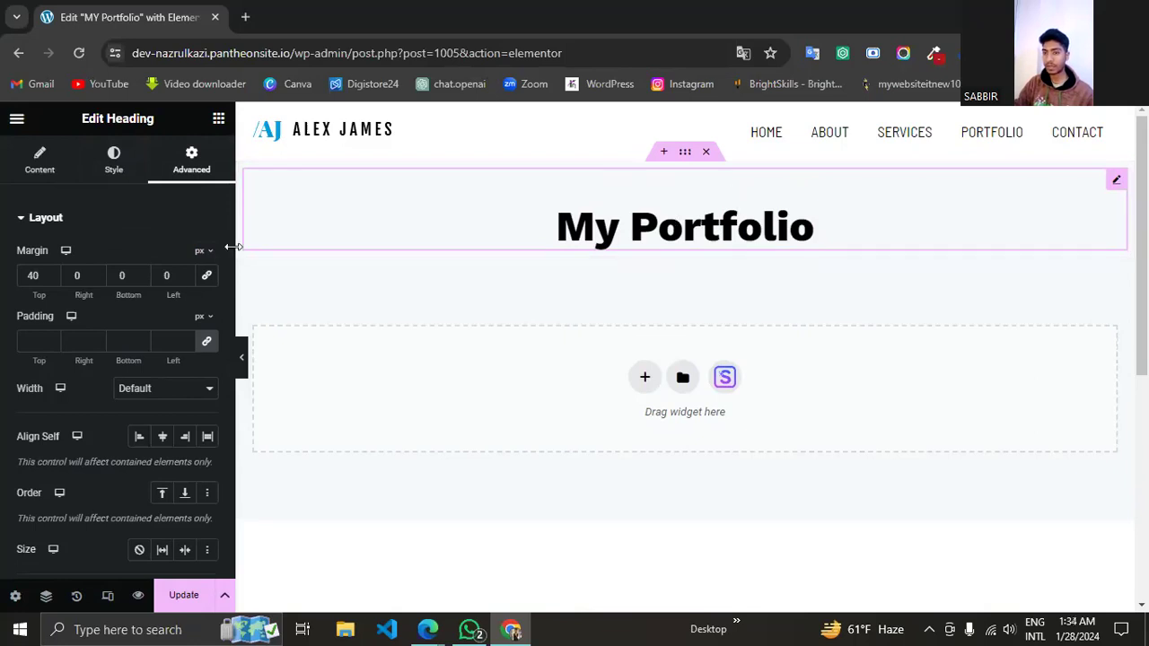
Set the heading's bottom margin to 30 px.
left_click(130, 275)
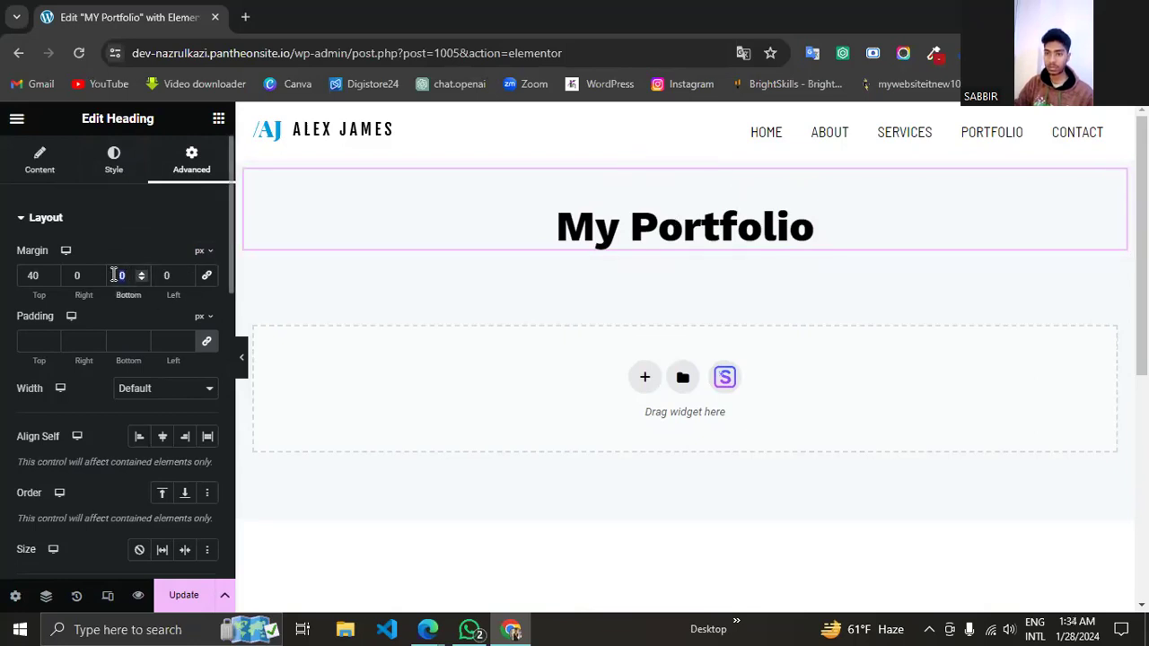
type("30")
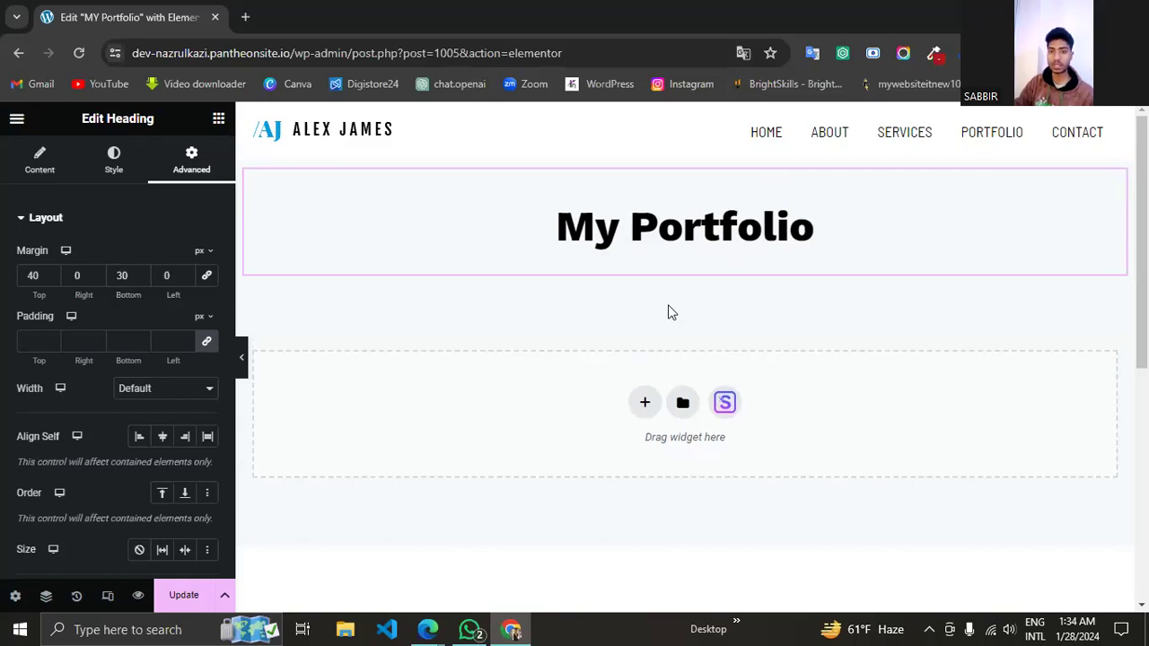
Add a new container with the single, downward-direction structure below the heading.
left_click(645, 406)
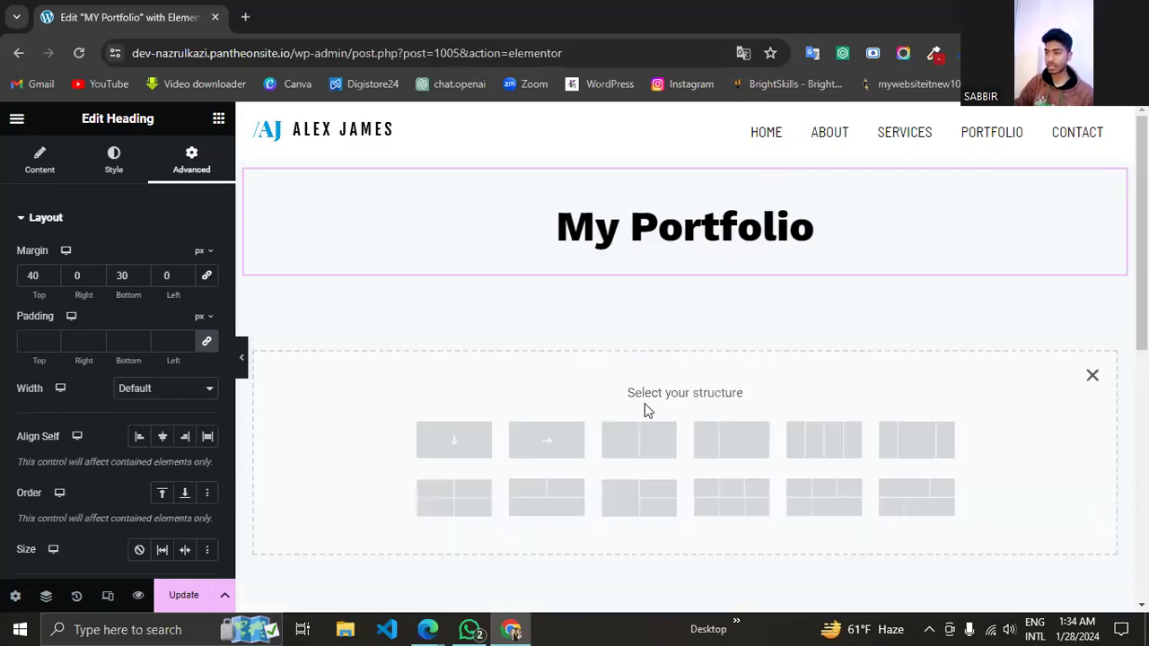
left_click(466, 440)
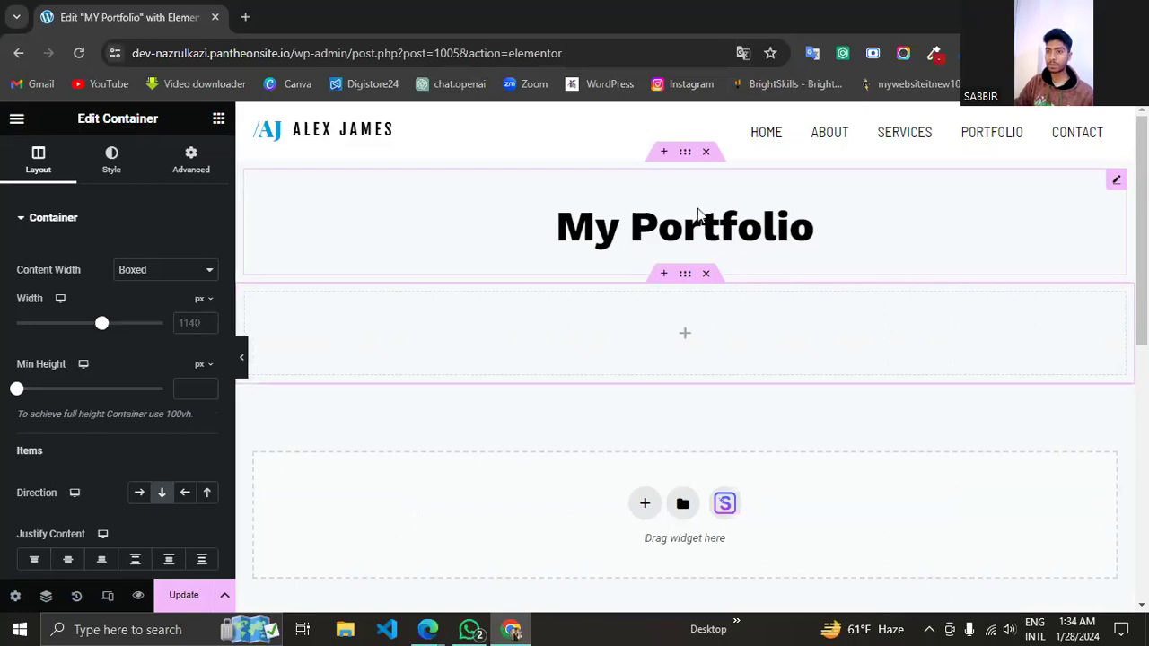
Delete the empty container below the heading and add a new one with the single, downward-direction structure.
left_click(219, 120)
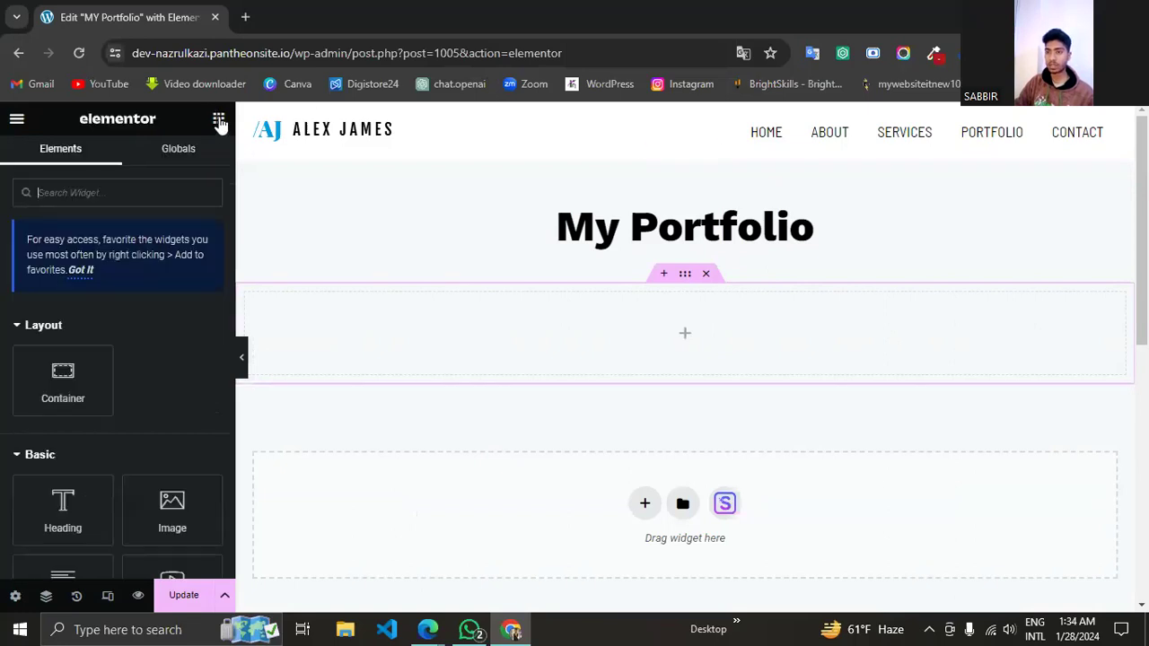
scroll(215, 151, "down", 1)
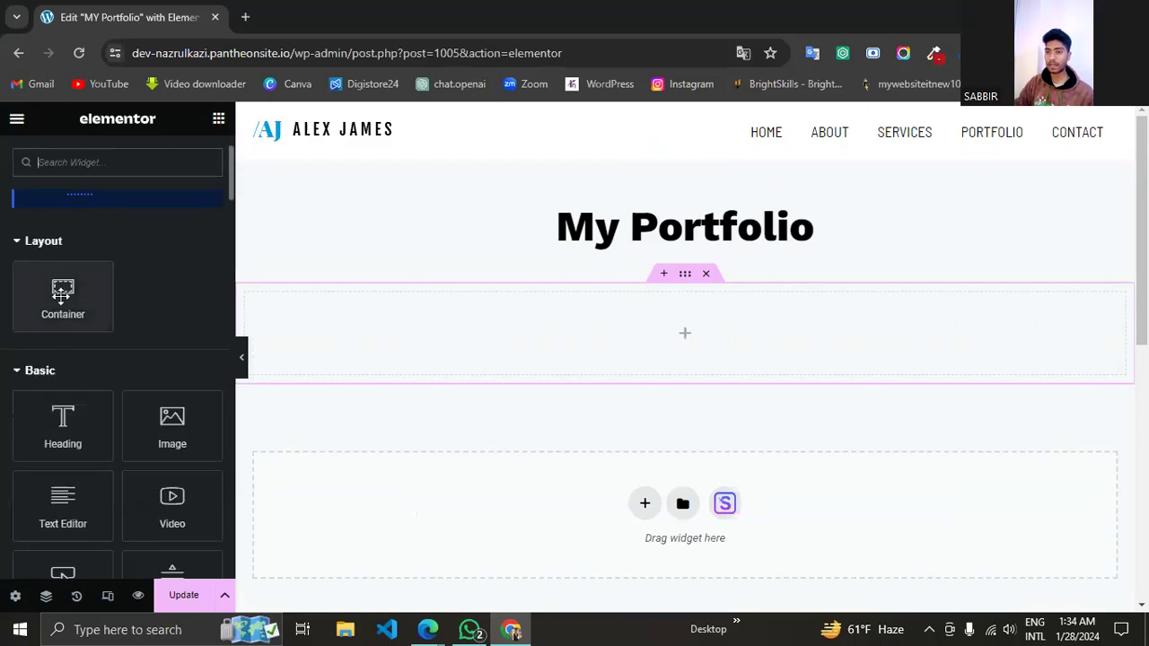
left_click_drag(61, 293, 87, 290)
left_click(706, 274)
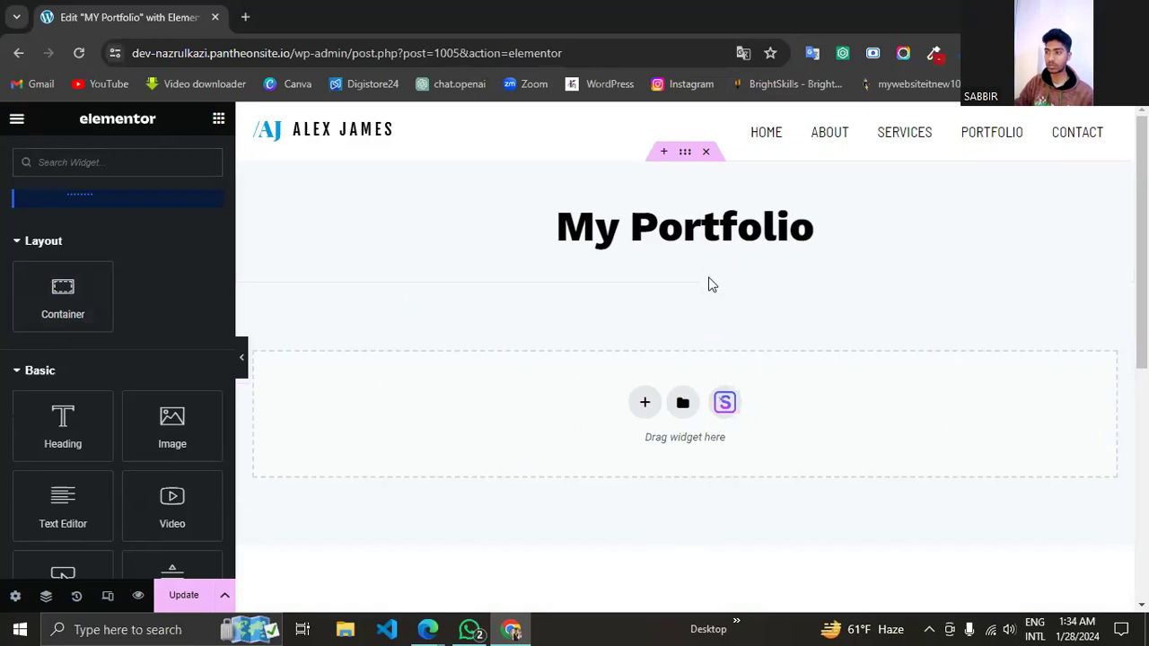
left_click(644, 404)
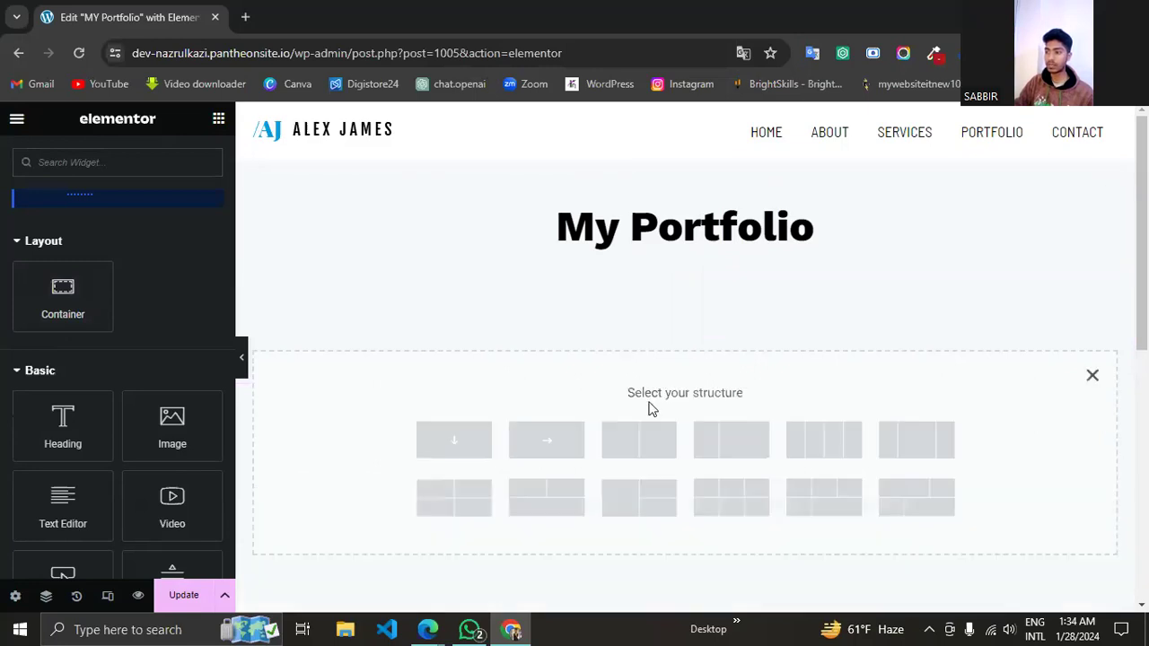
left_click(455, 450)
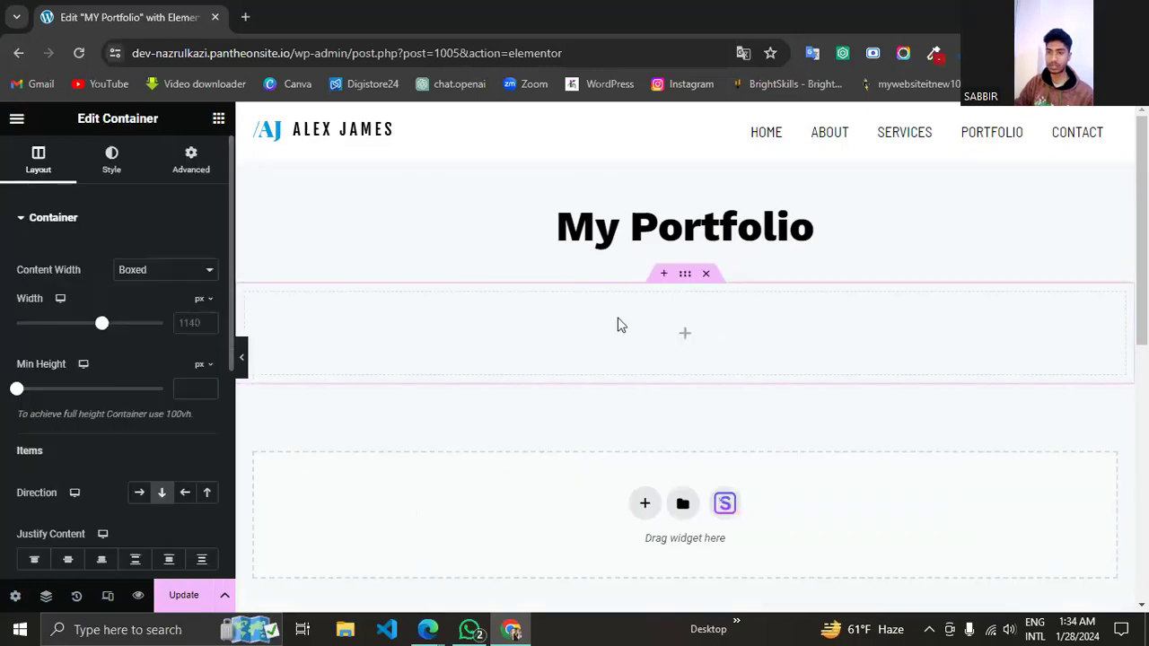
Nest a new container inside the empty container below the heading.
left_click(218, 120)
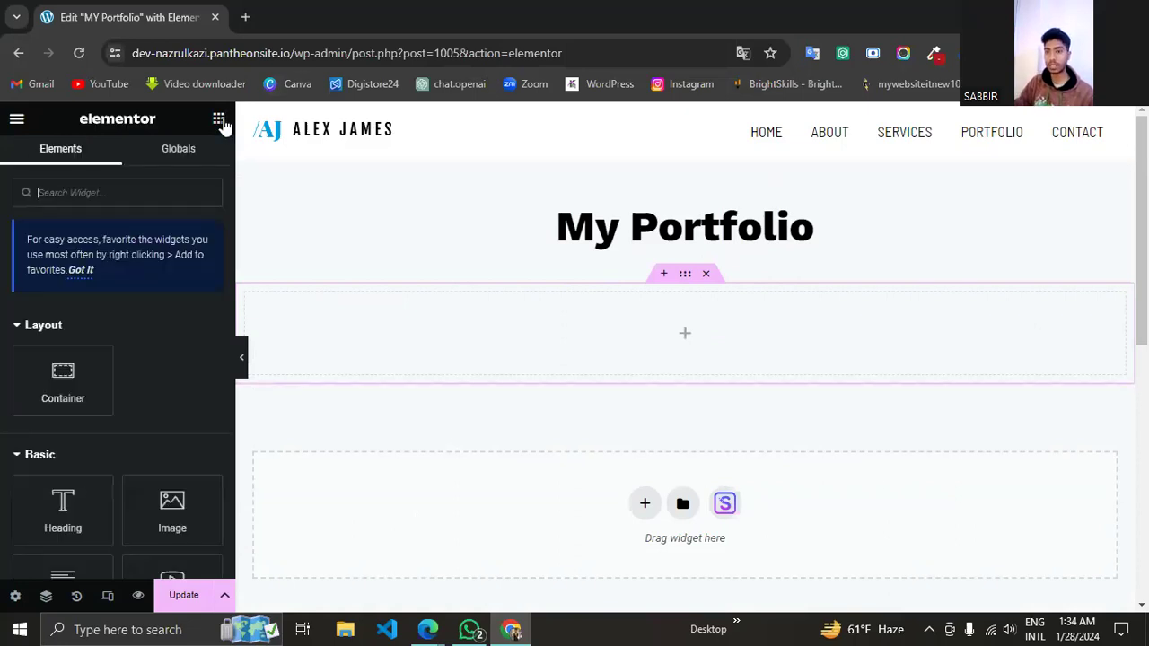
left_click_drag(63, 372, 328, 333)
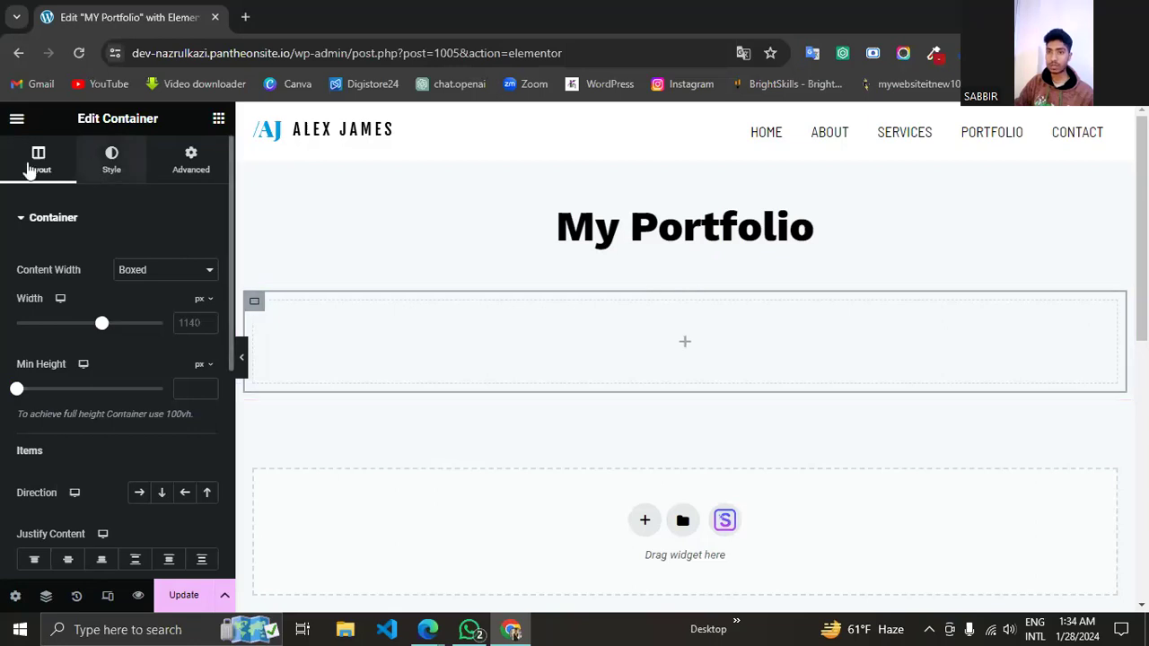
left_click(108, 158)
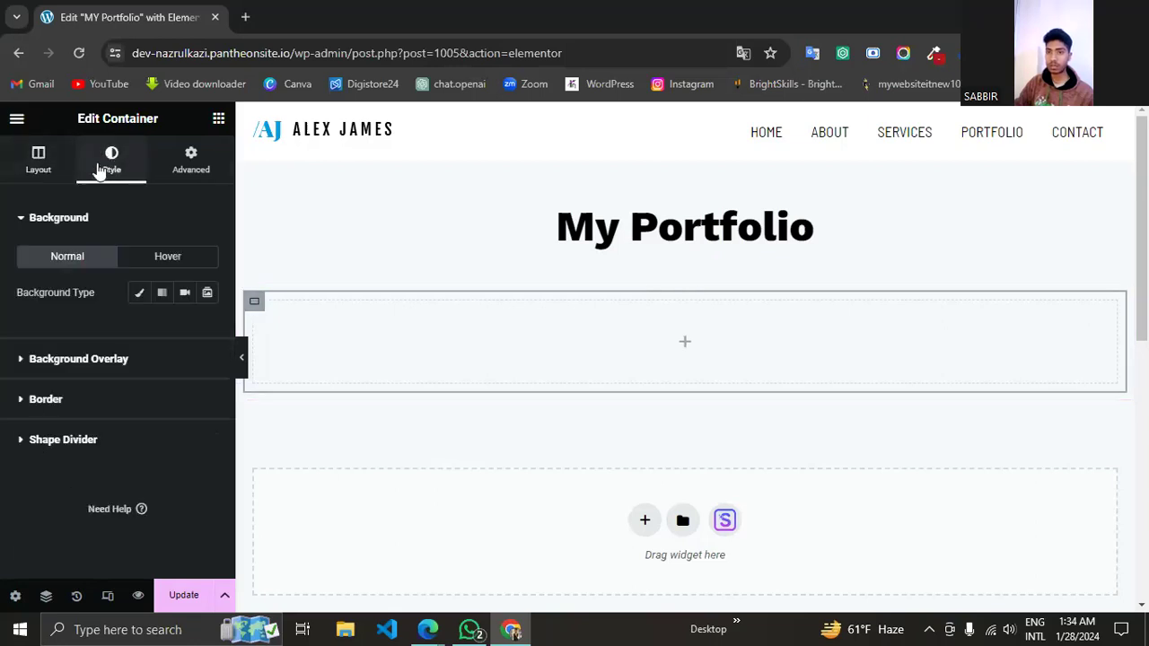
left_click(50, 167)
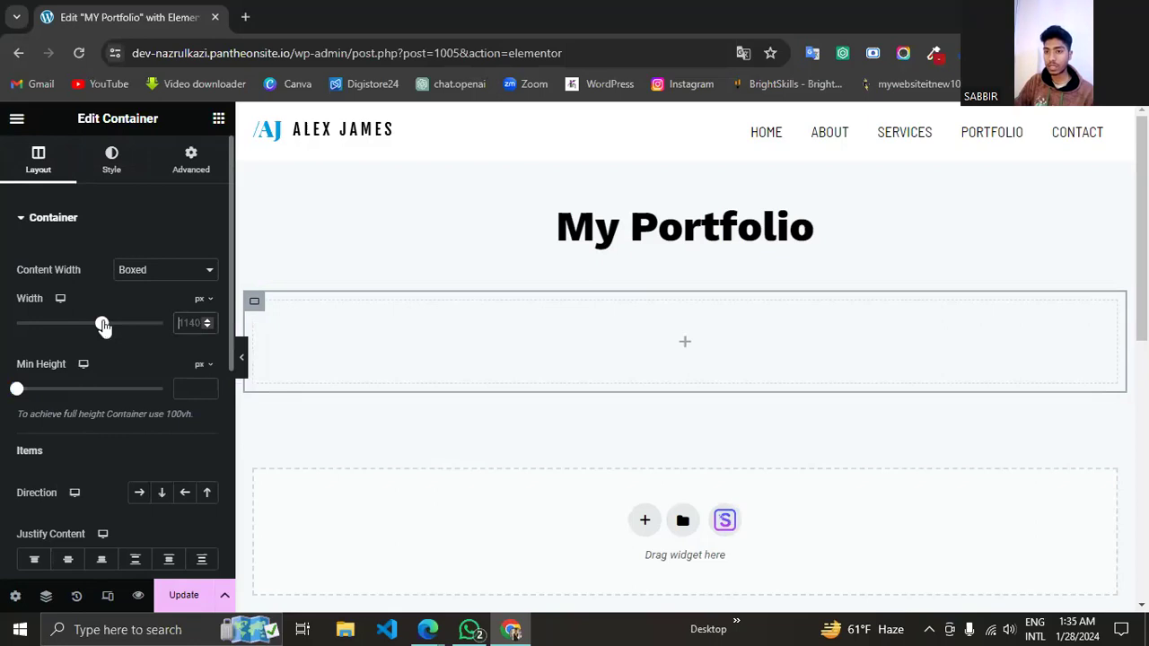
Try a boxed width of 30% on the nested container, and resize the container itself to about 31% of its parent's width.
left_click_drag(103, 327, 29, 323)
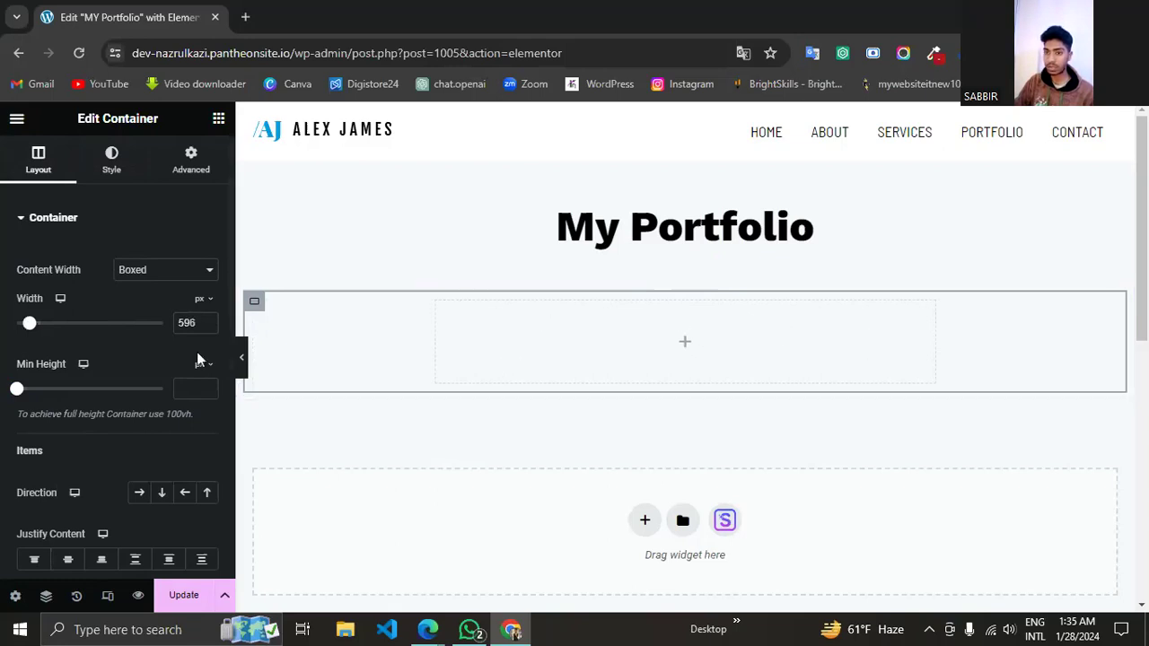
left_click(199, 306)
left_click(198, 321)
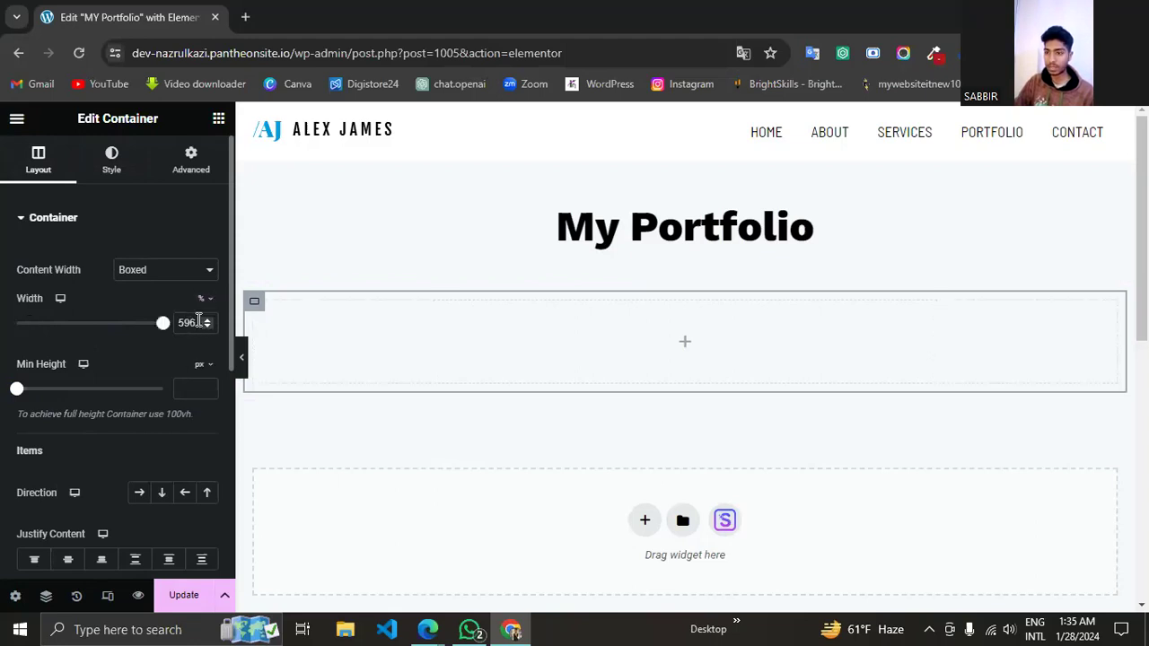
double_click(184, 325)
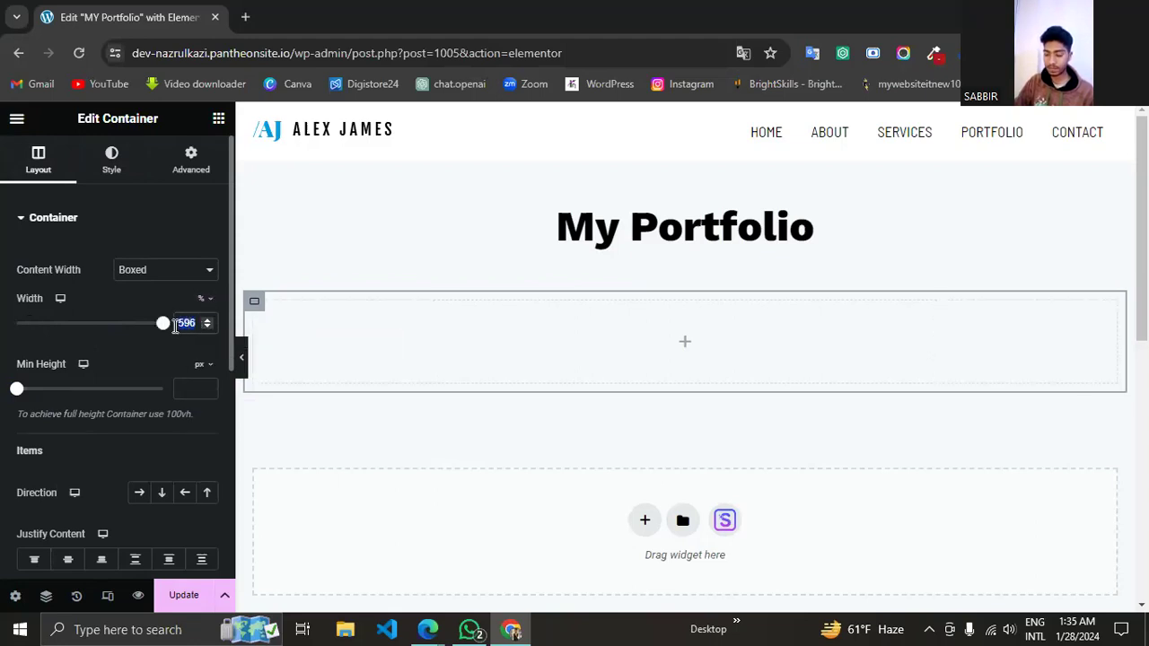
type("30")
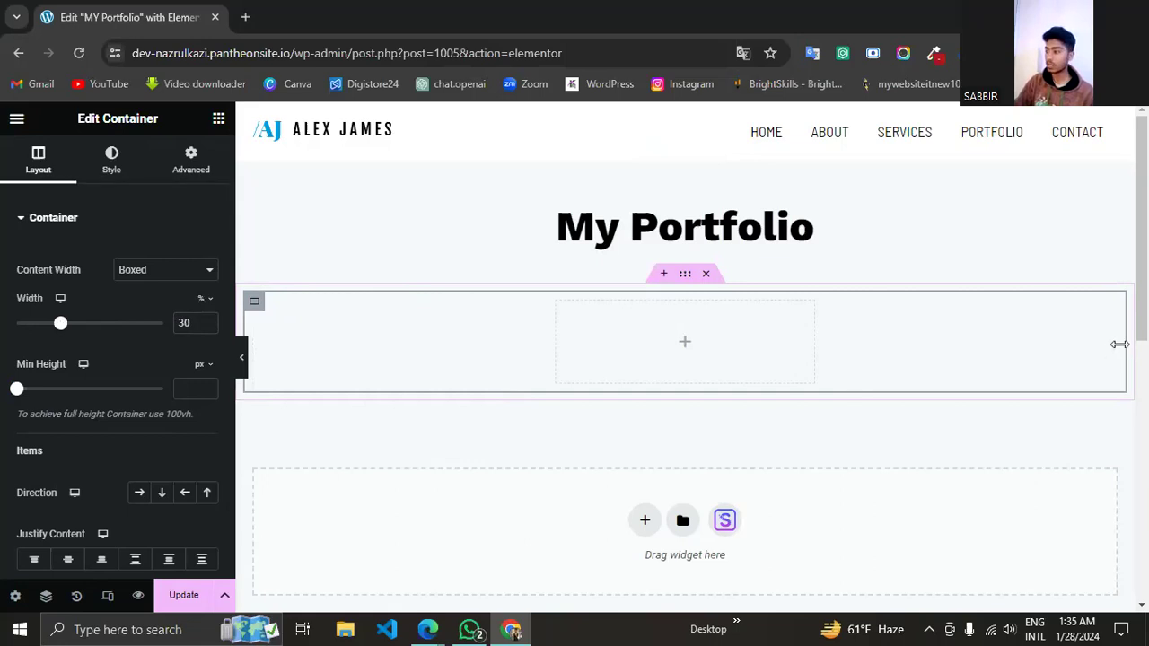
left_click_drag(1121, 343, 530, 357)
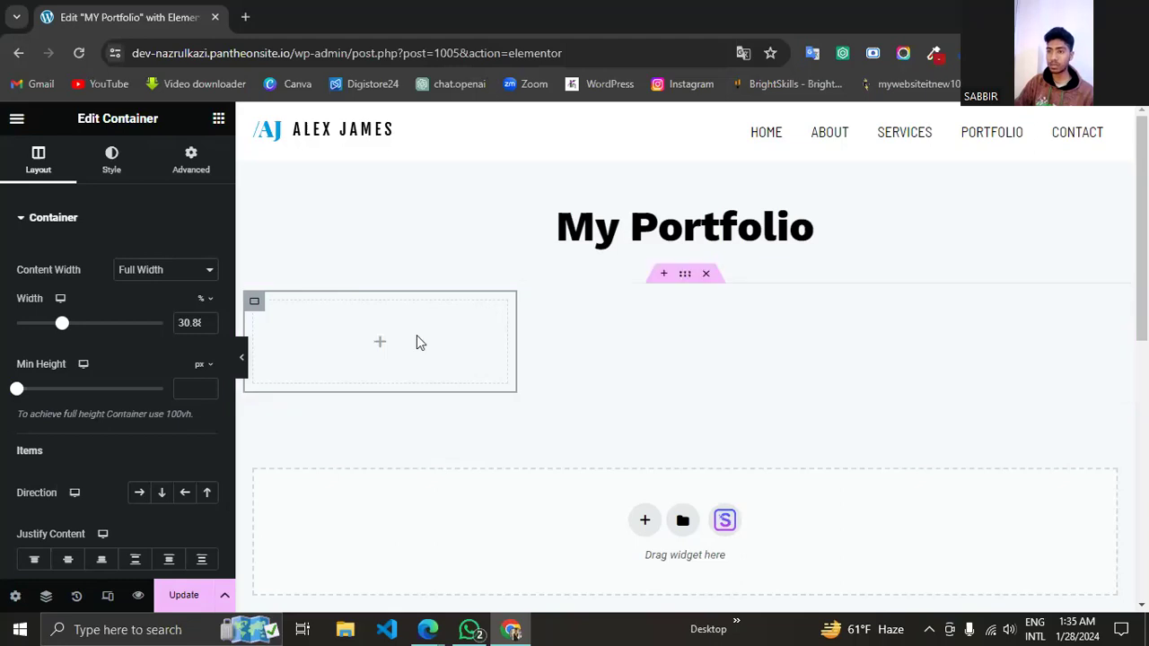
Add an Image widget inside the narrowed nested container.
left_click(381, 345)
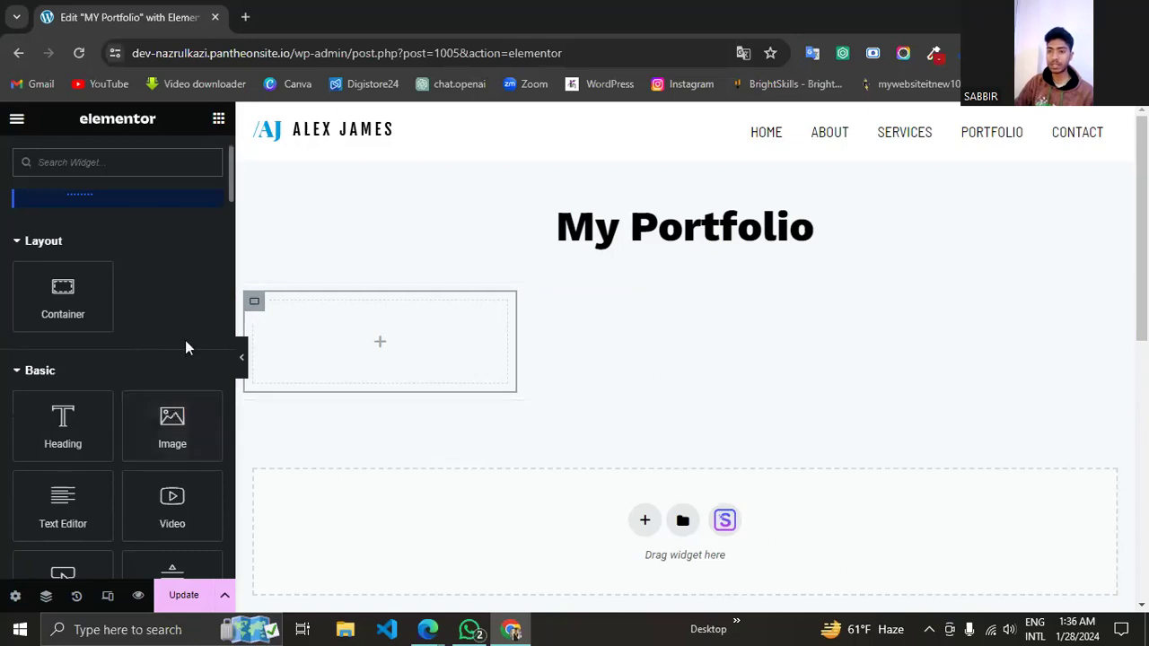
scroll(172, 422, "down", 2)
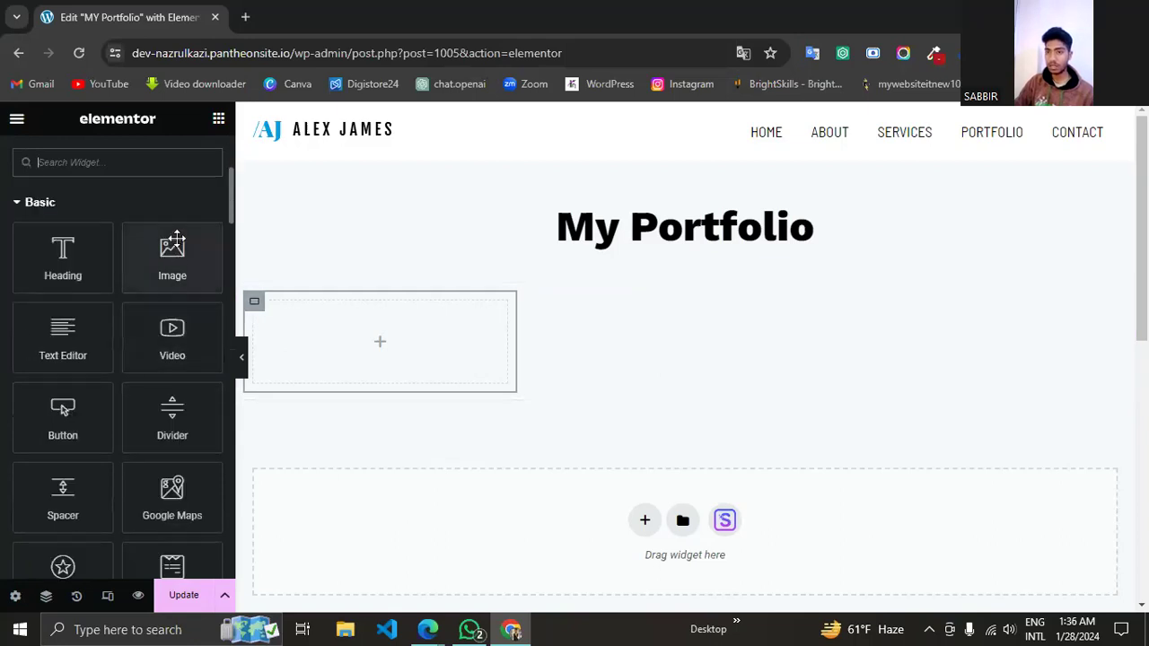
left_click_drag(175, 260, 359, 333)
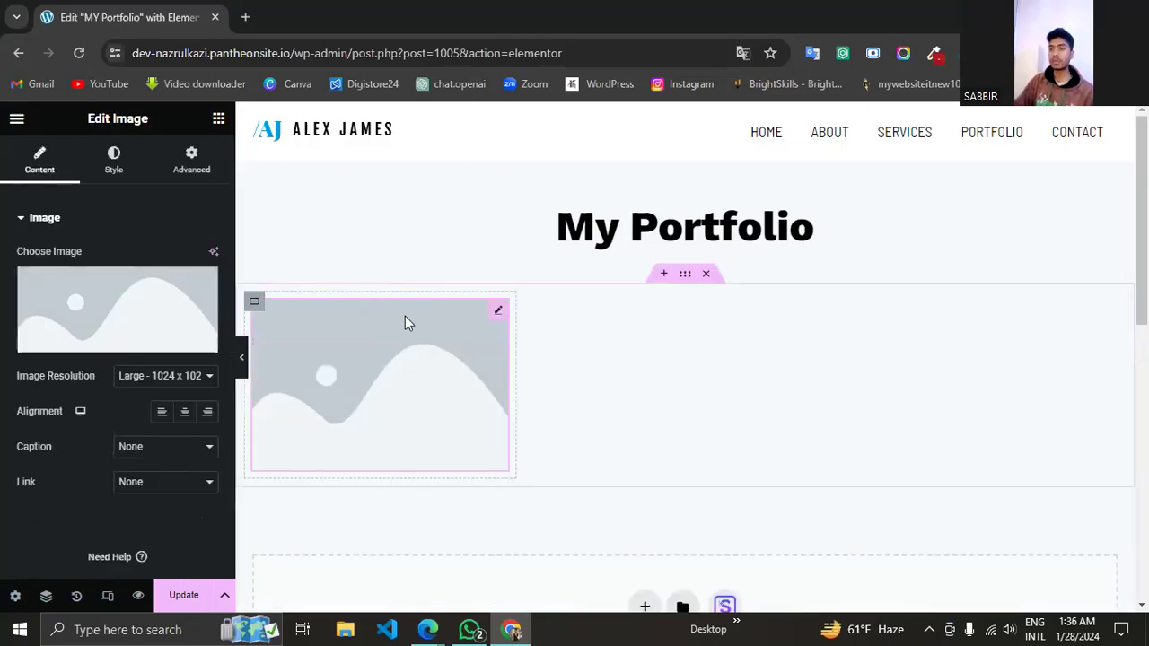
scroll(405, 316, "down", 1)
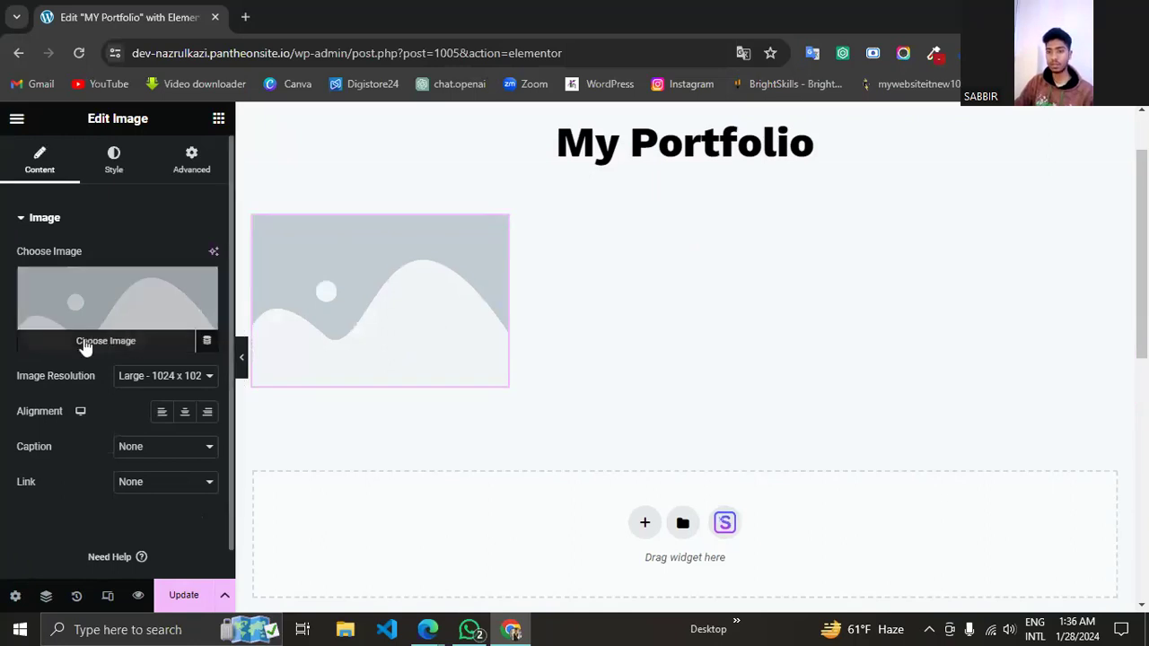
left_click(110, 340)
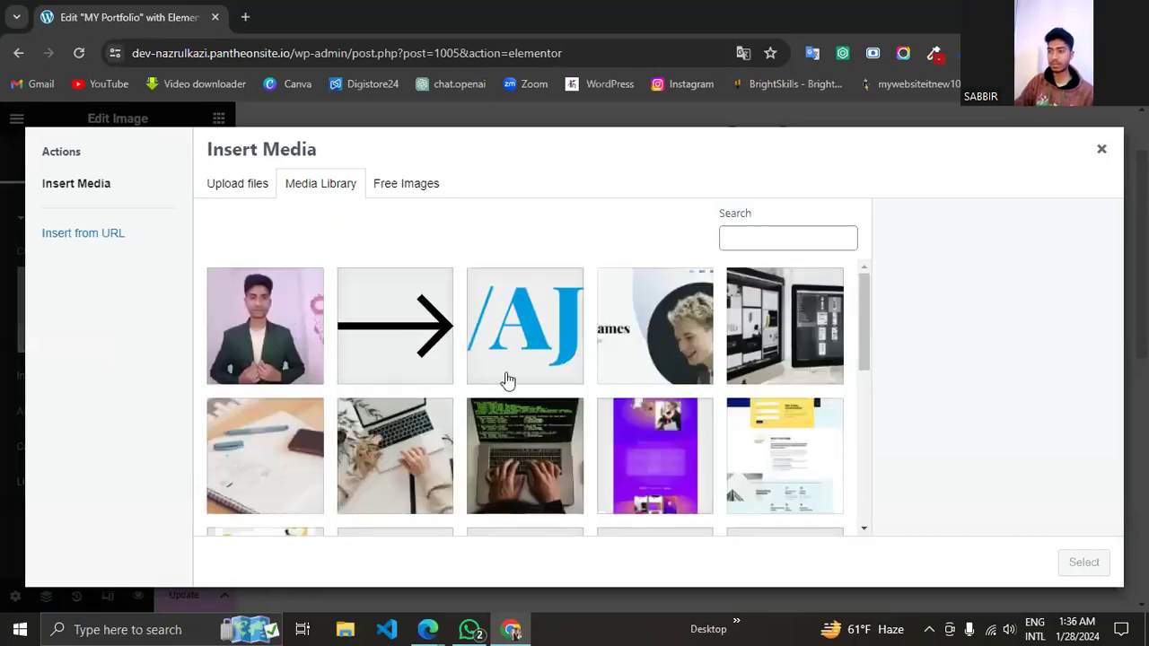
scroll(623, 339, "down", 1)
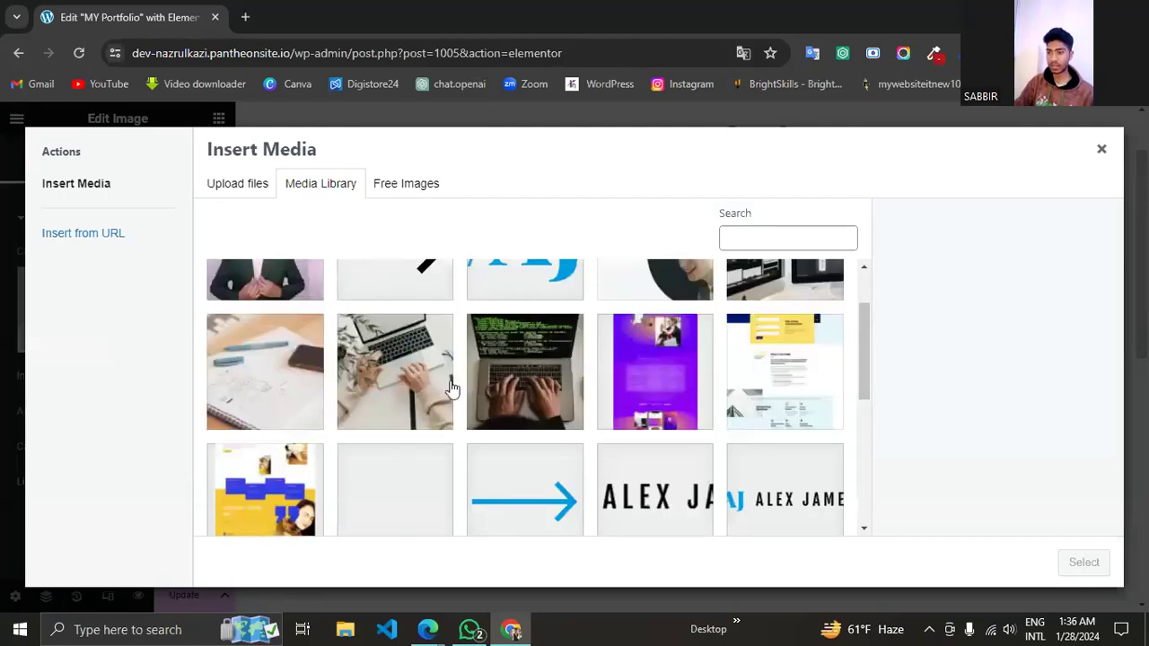
scroll(440, 369, "up", 1)
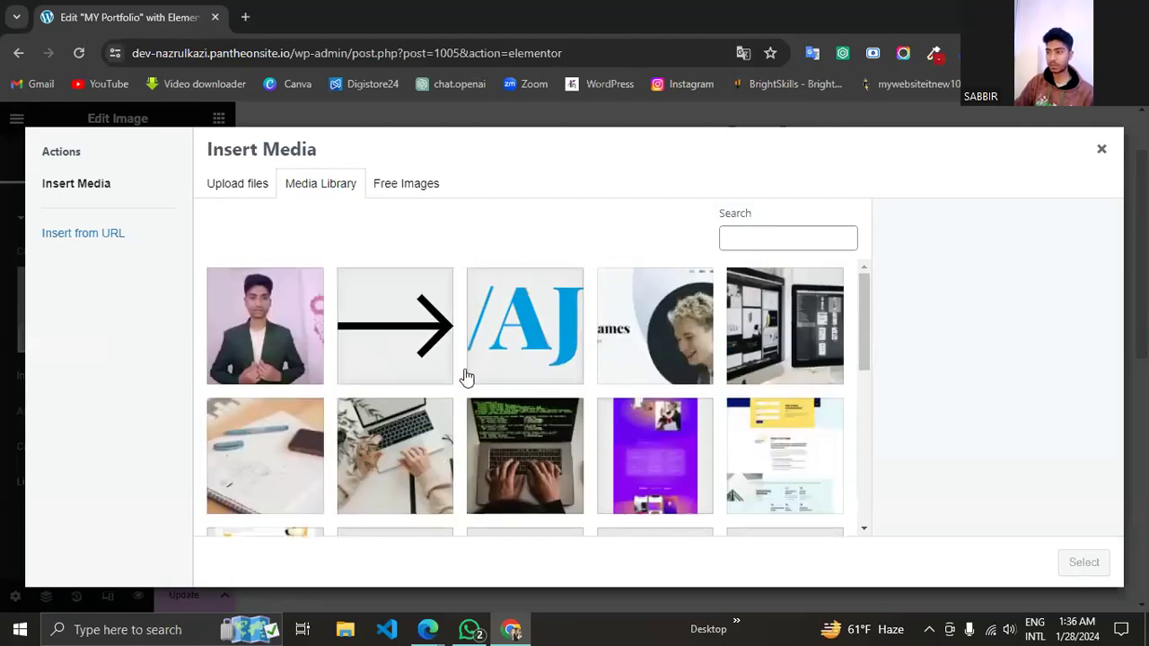
left_click(650, 339)
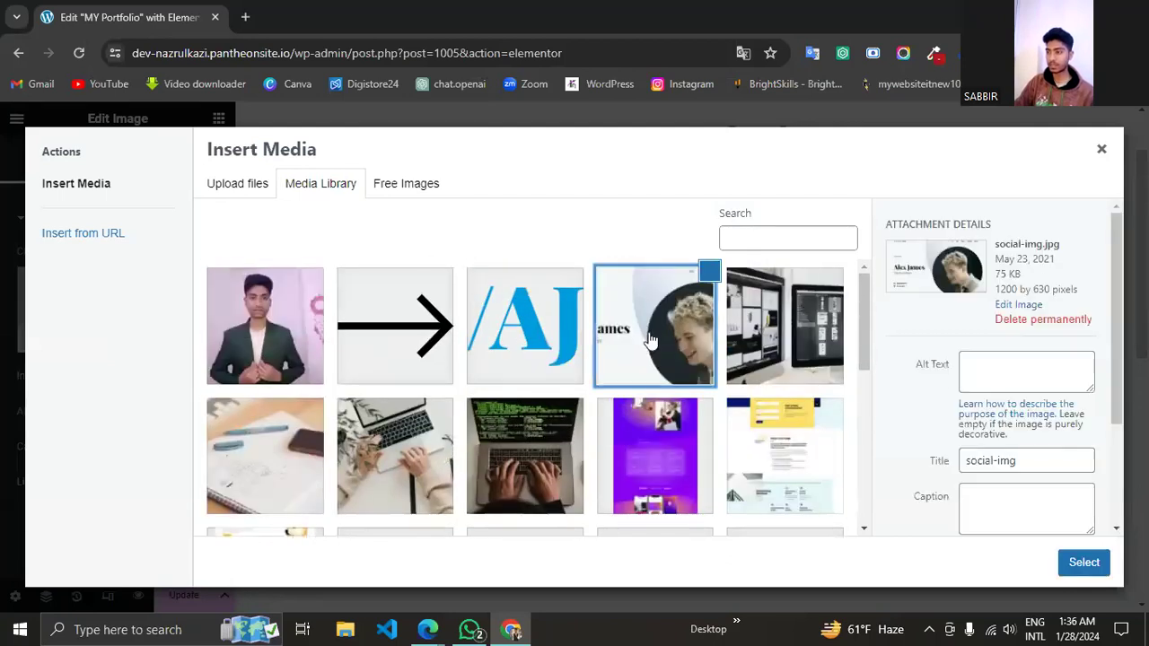
left_click_drag(1081, 289, 990, 294)
left_click(1023, 304)
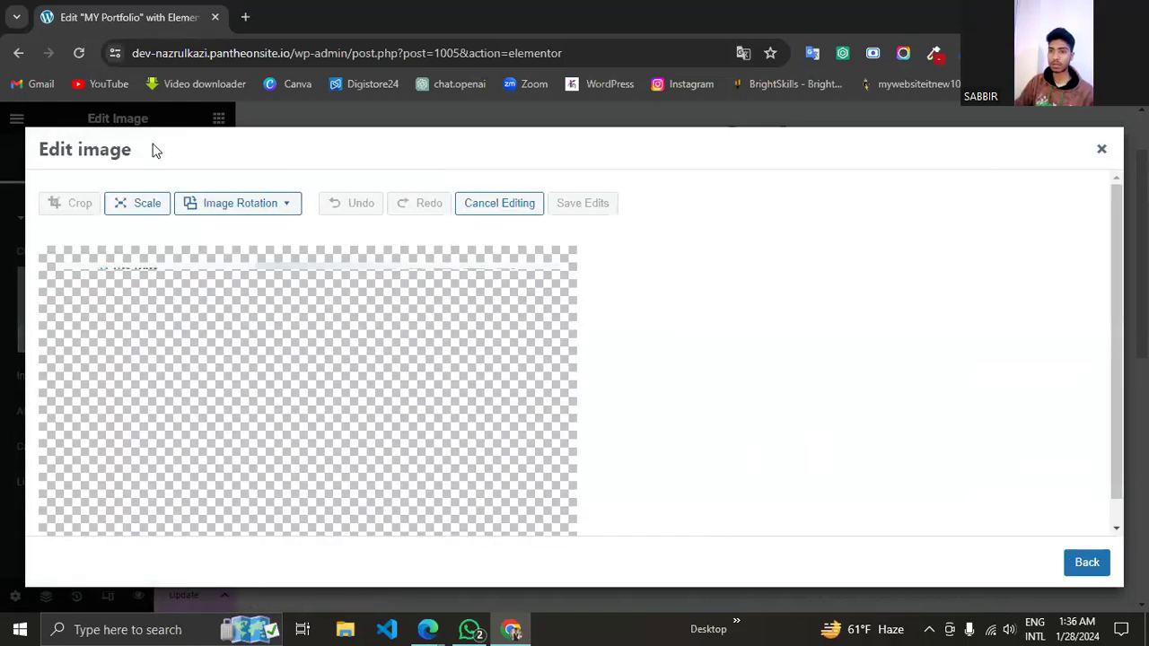
left_click(1101, 149)
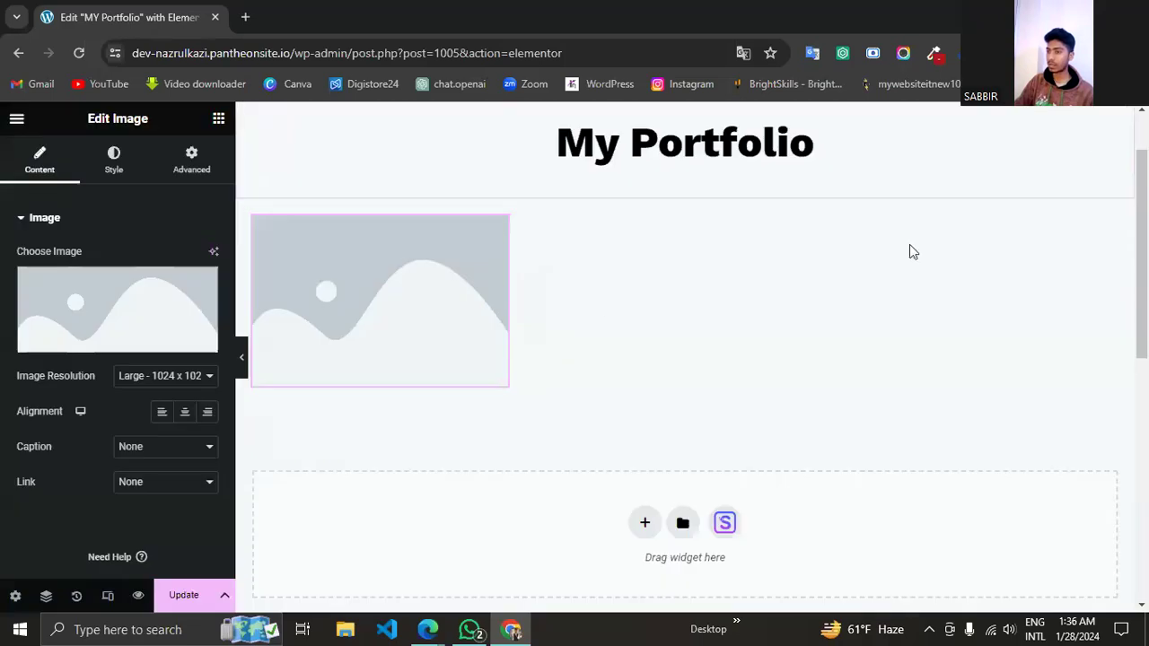
Set social-img.jpg from the media library as the picture of the Image widget.
left_click(119, 348)
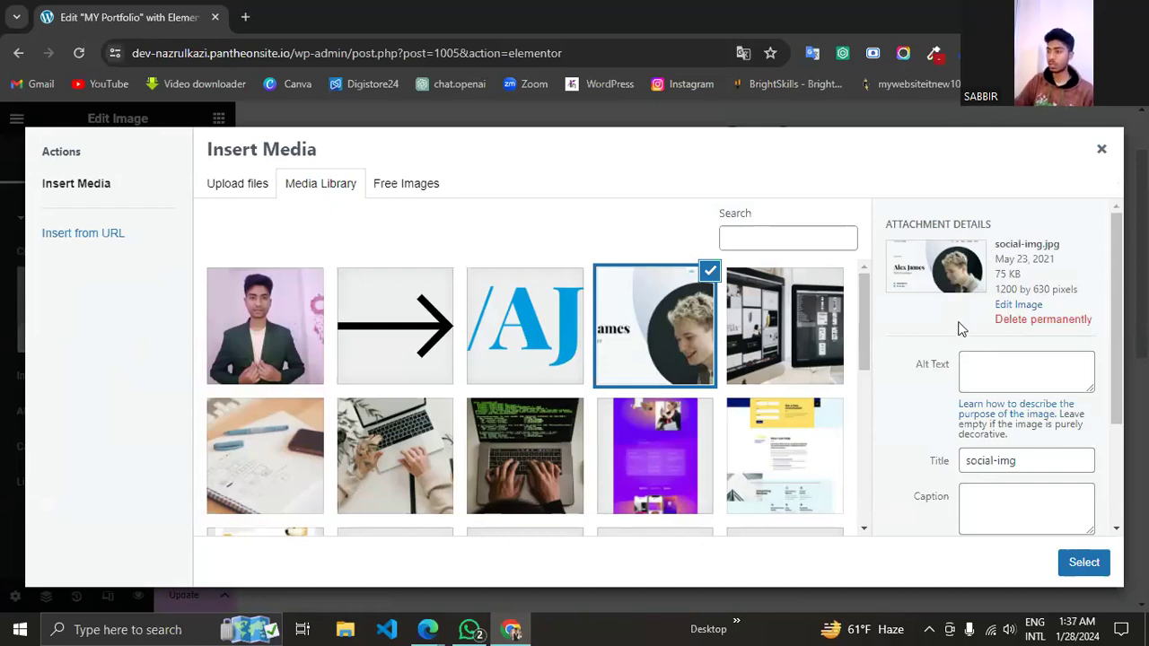
scroll(1001, 485, "down", 1)
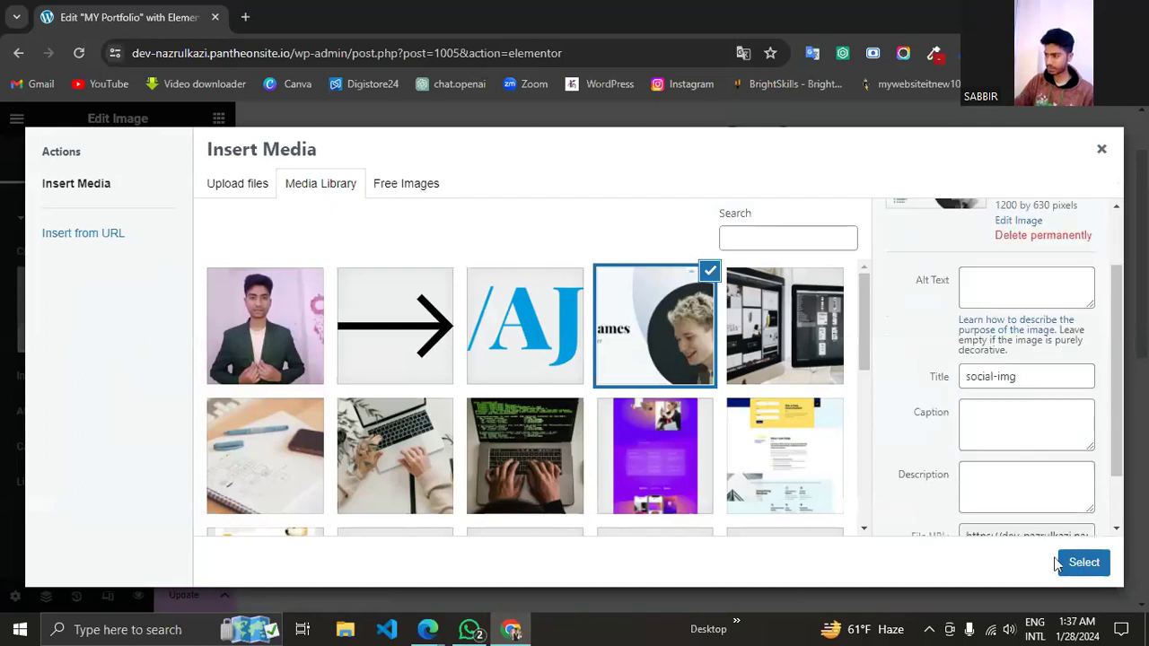
left_click(1081, 564)
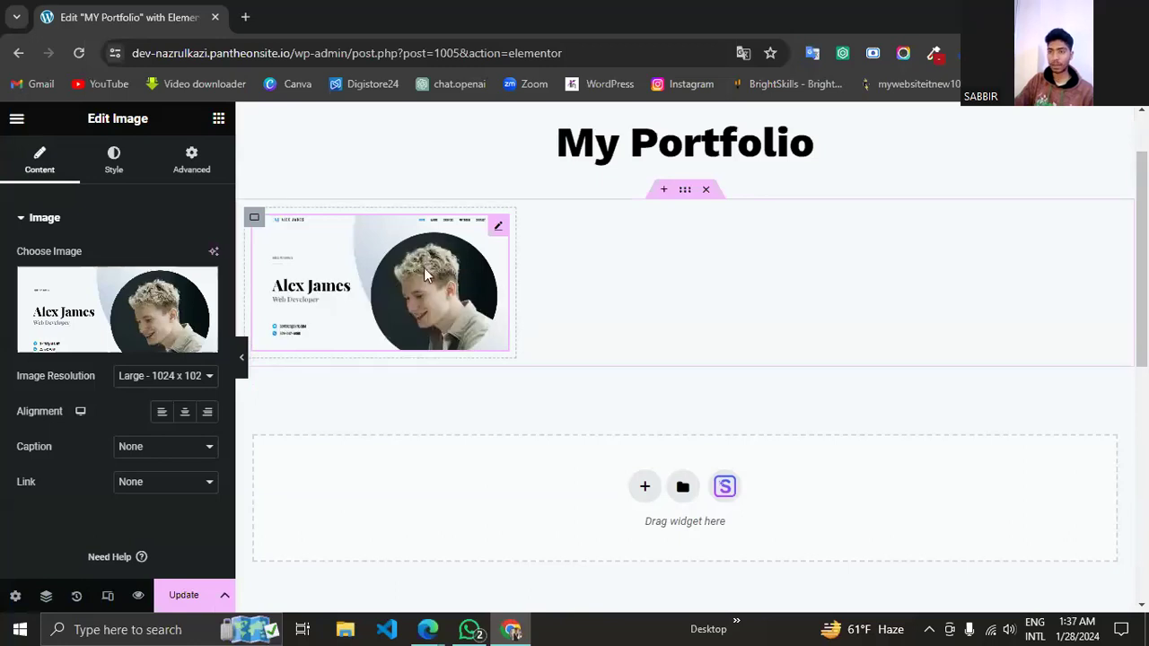
Duplicate the nested container that holds the image.
right_click(257, 225)
left_click(281, 231)
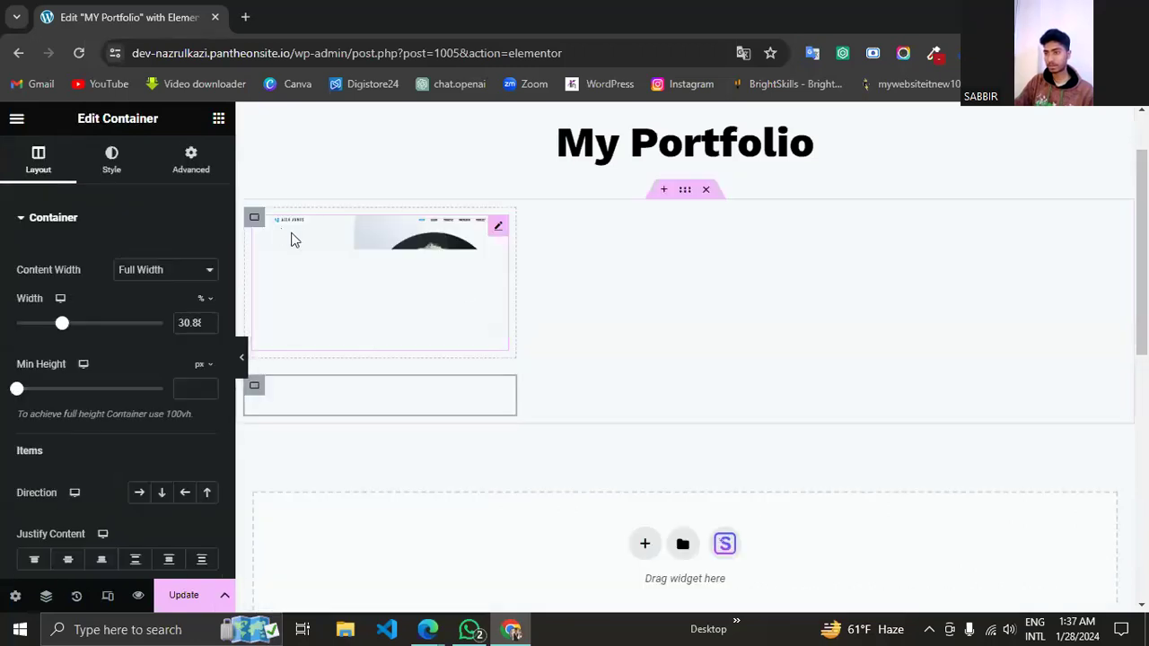
scroll(324, 222, "down", 1)
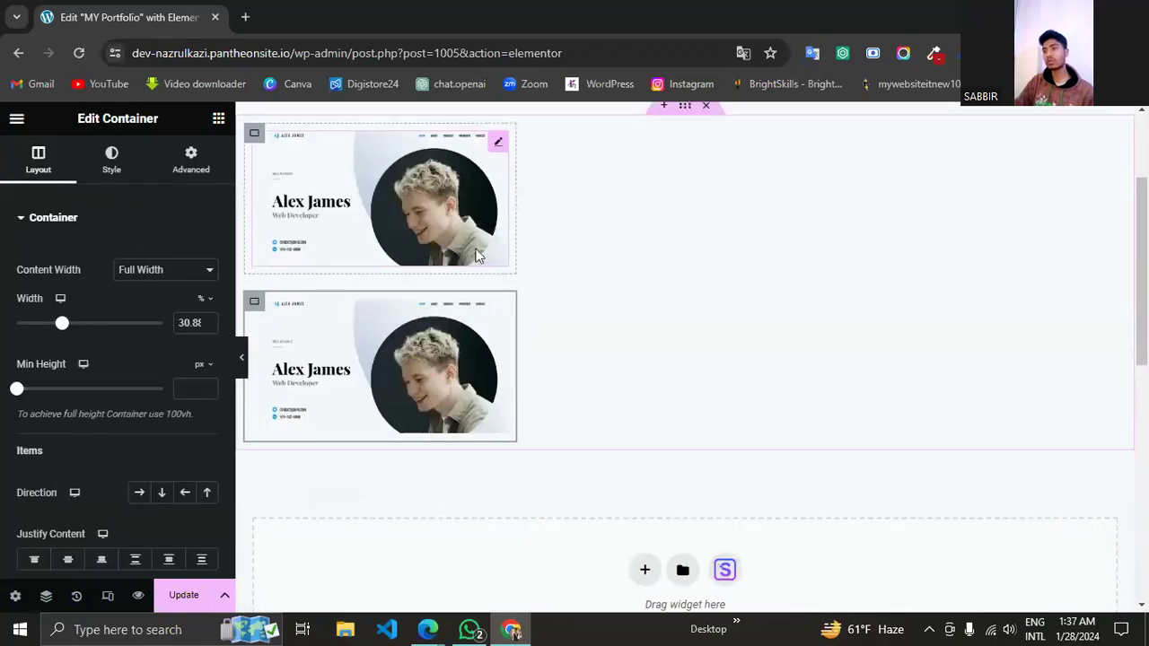
scroll(422, 263, "up", 1)
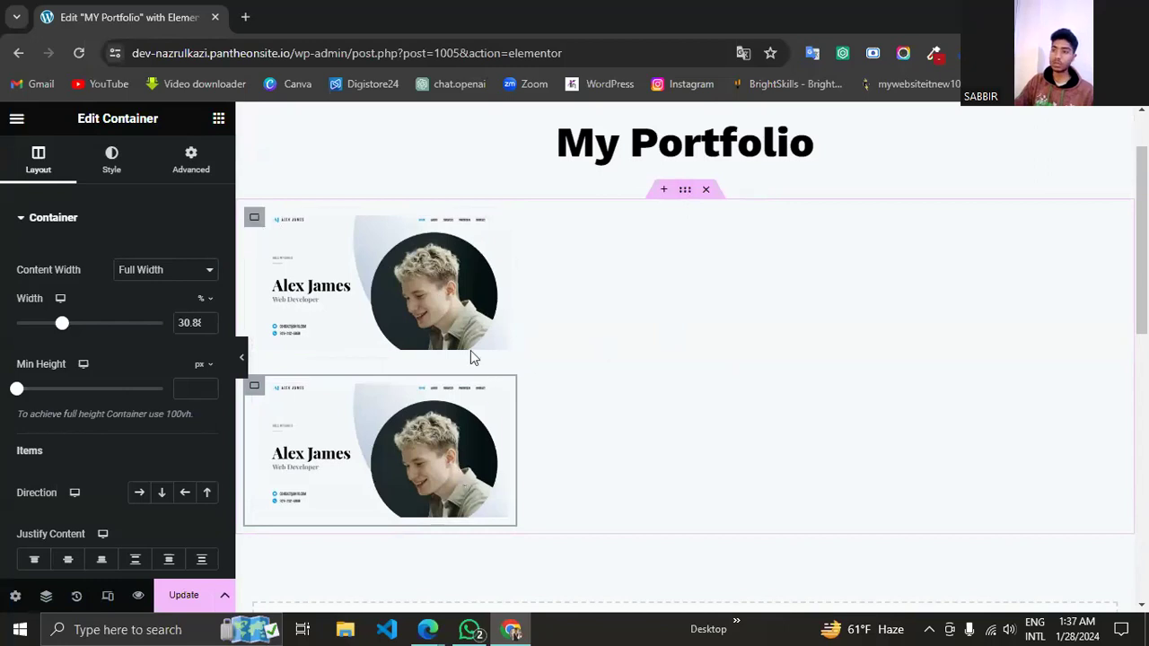
Set the parent container's items direction to Row - horizontal.
left_click(684, 191)
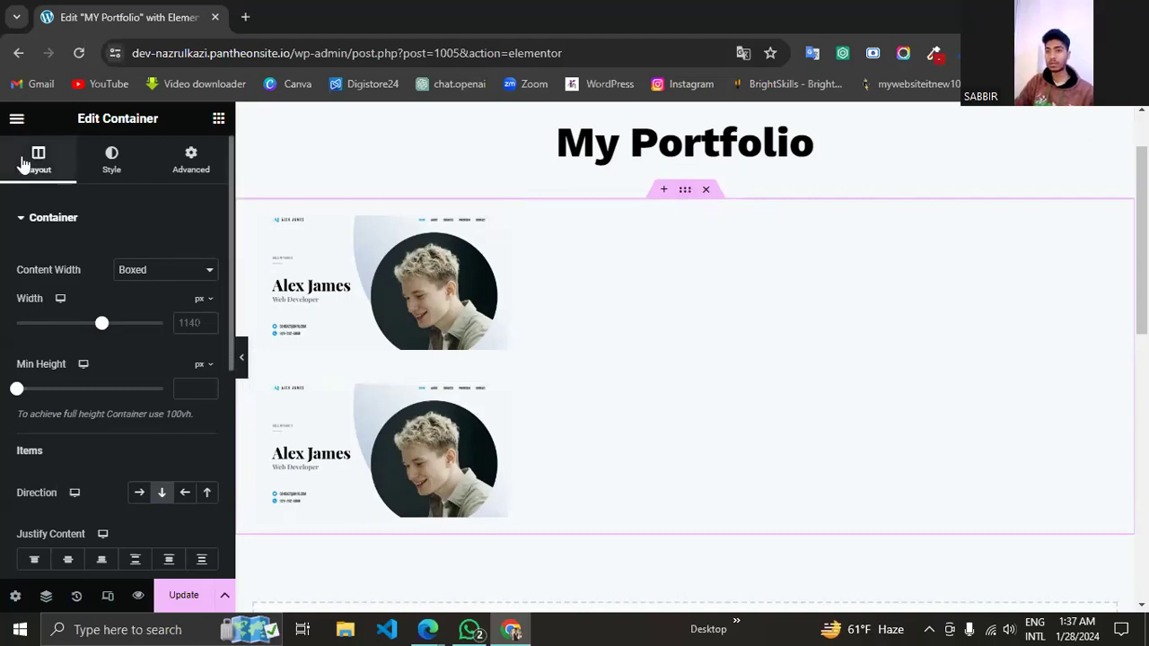
scroll(35, 265, "down", 1)
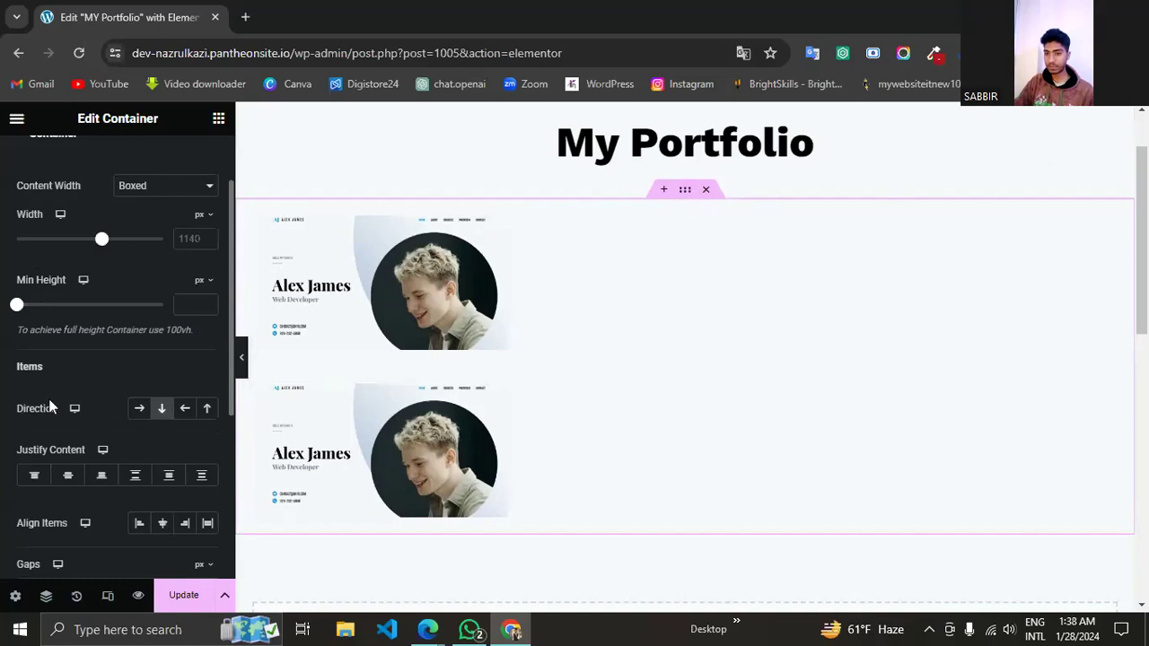
left_click_drag(31, 410, 54, 406)
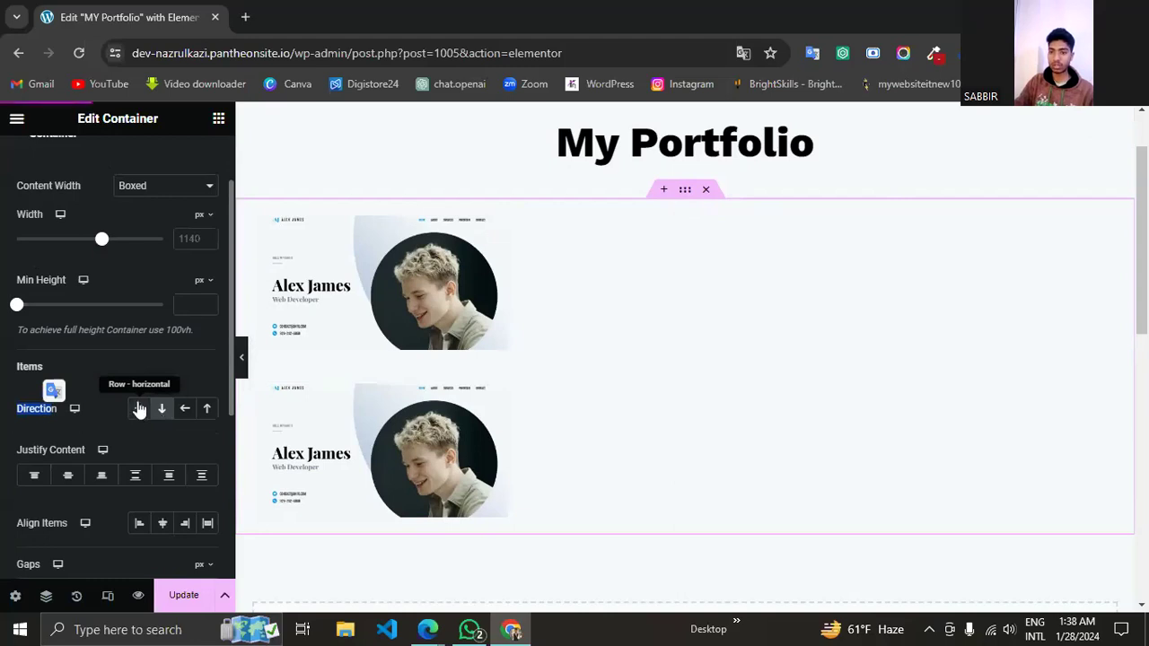
left_click(139, 410)
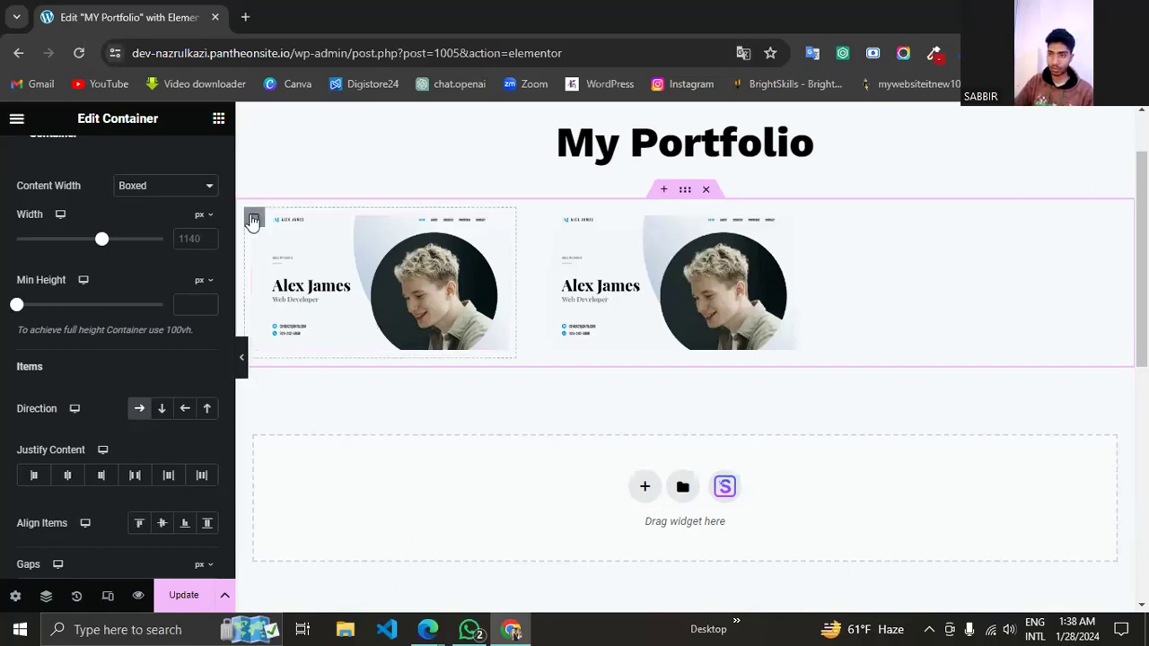
Duplicate the first portfolio image container twice within the row.
left_click(254, 221)
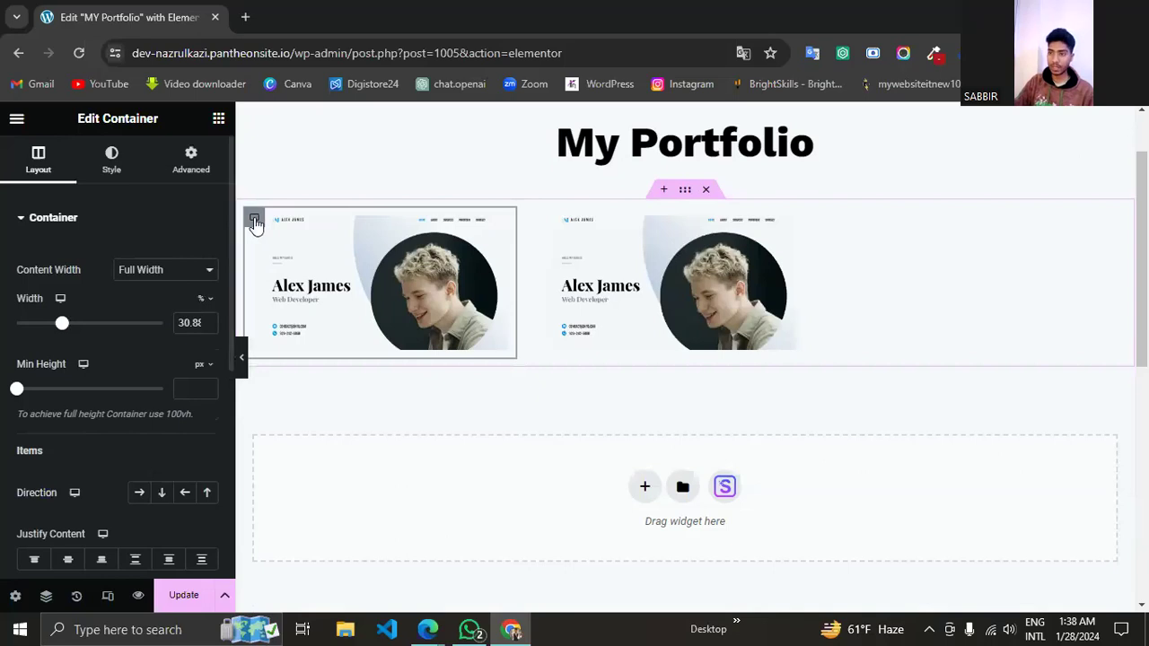
right_click(255, 221)
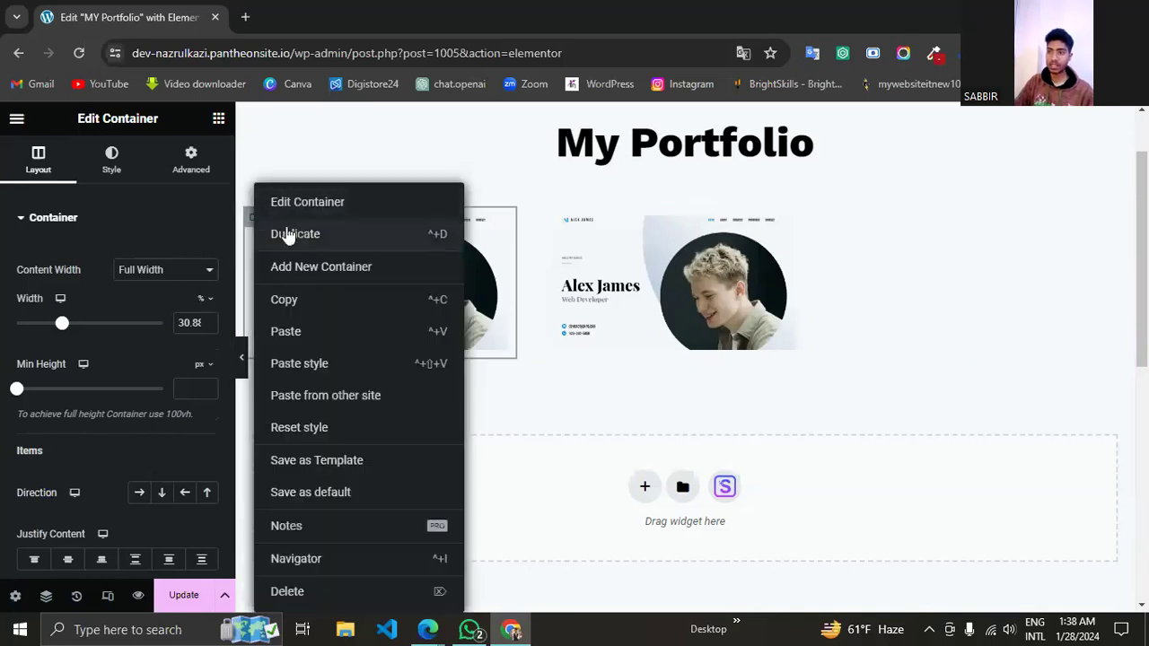
left_click(318, 236)
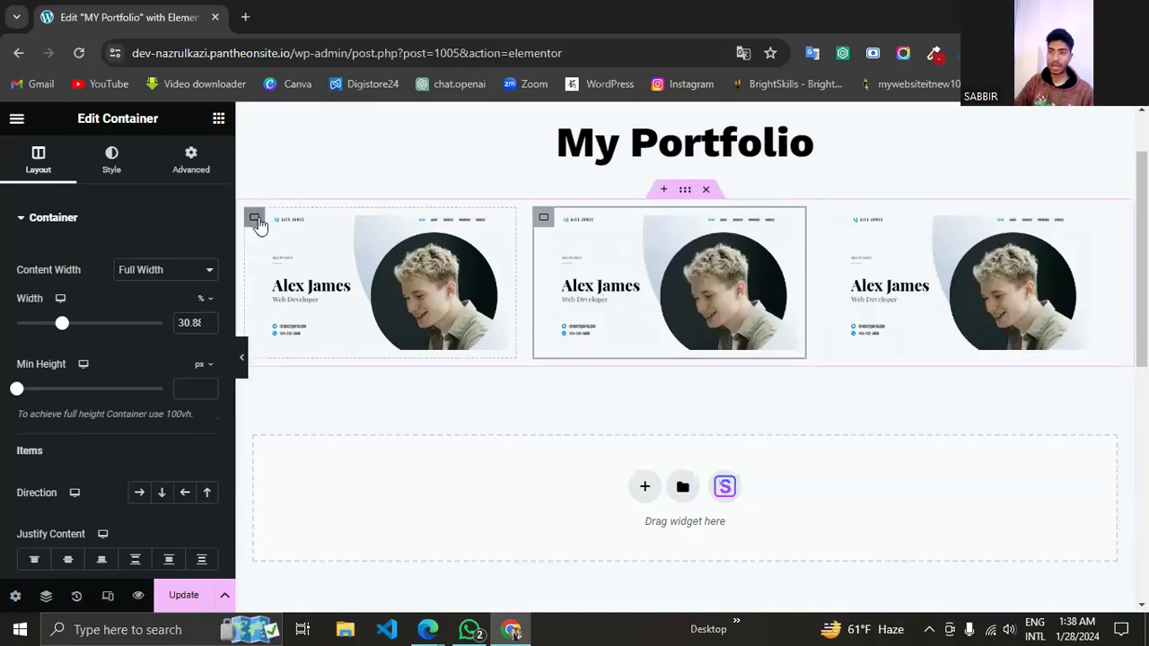
right_click(258, 222)
left_click(286, 234)
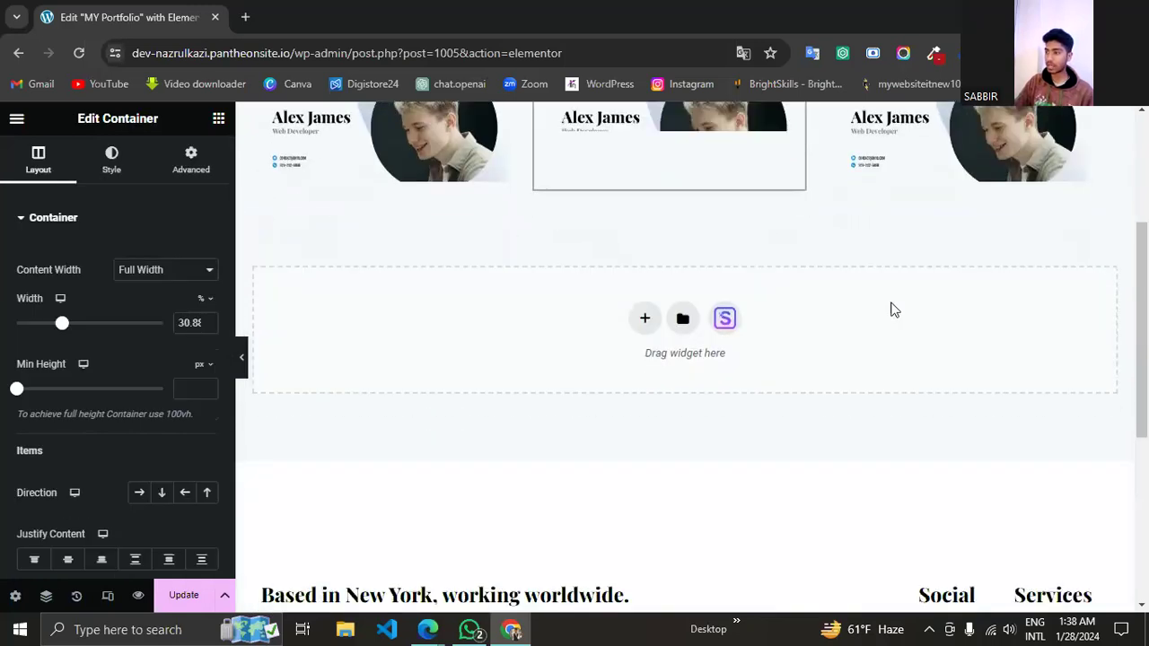
Examine how the row of image containers fits the full page width with the editor panel collapsed, then restore the panel.
scroll(567, 581, "up", 1)
scroll(585, 541, "down", 2)
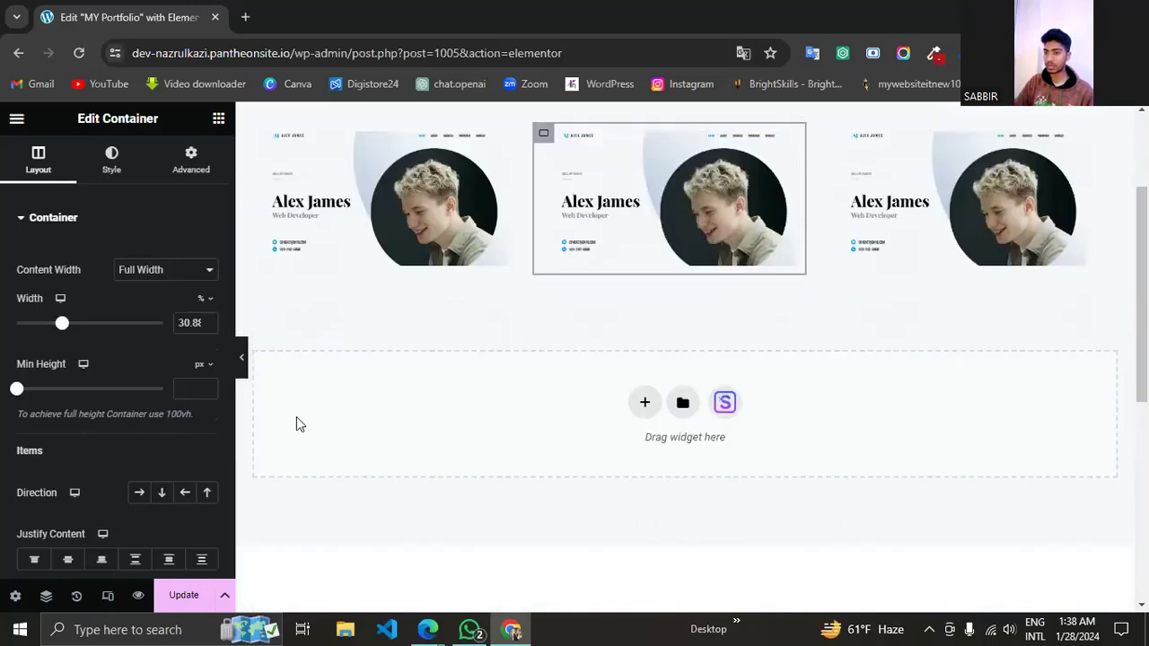
left_click(243, 373)
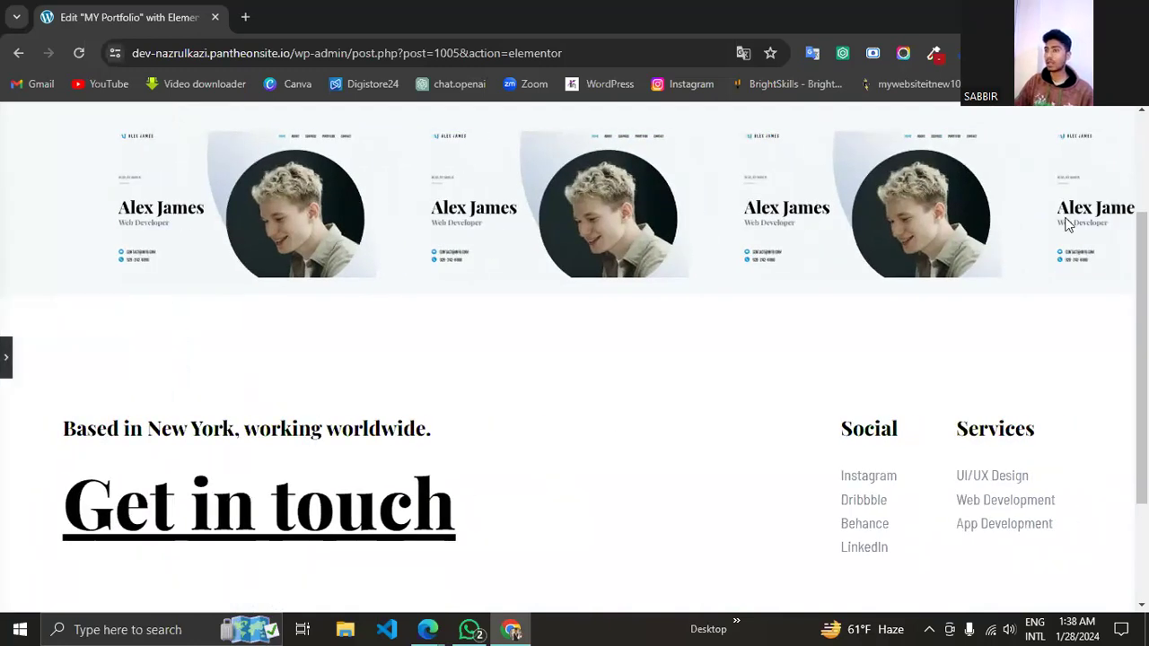
scroll(1066, 224, "up", 2)
scroll(1072, 323, "down", 3)
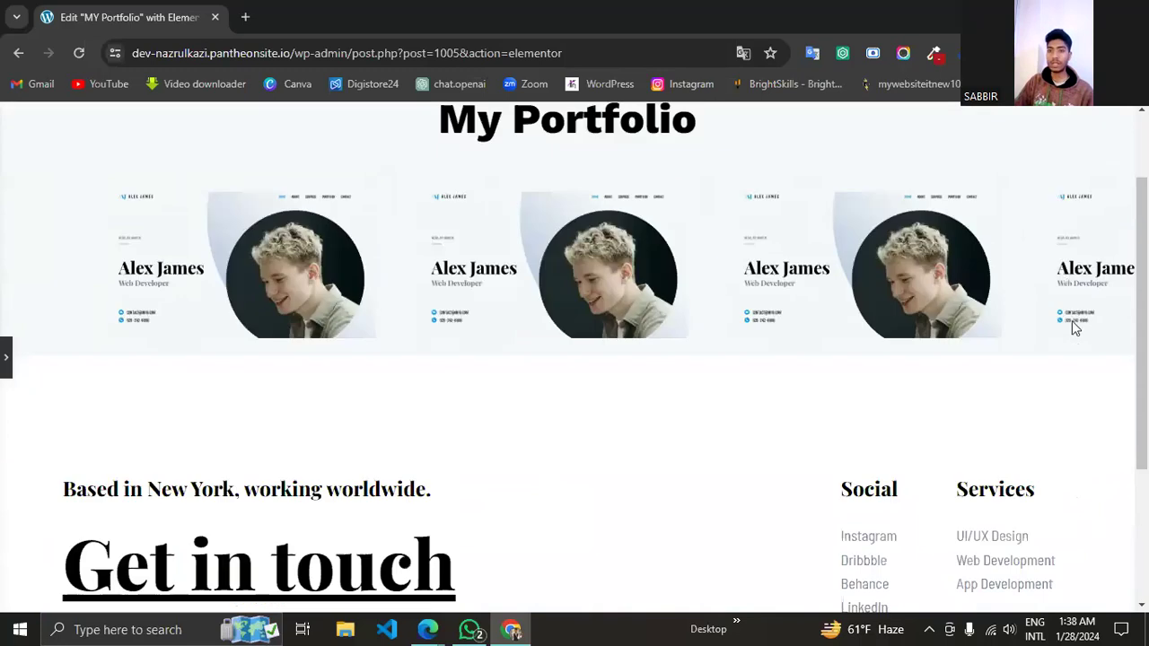
scroll(1074, 329, "up", 3)
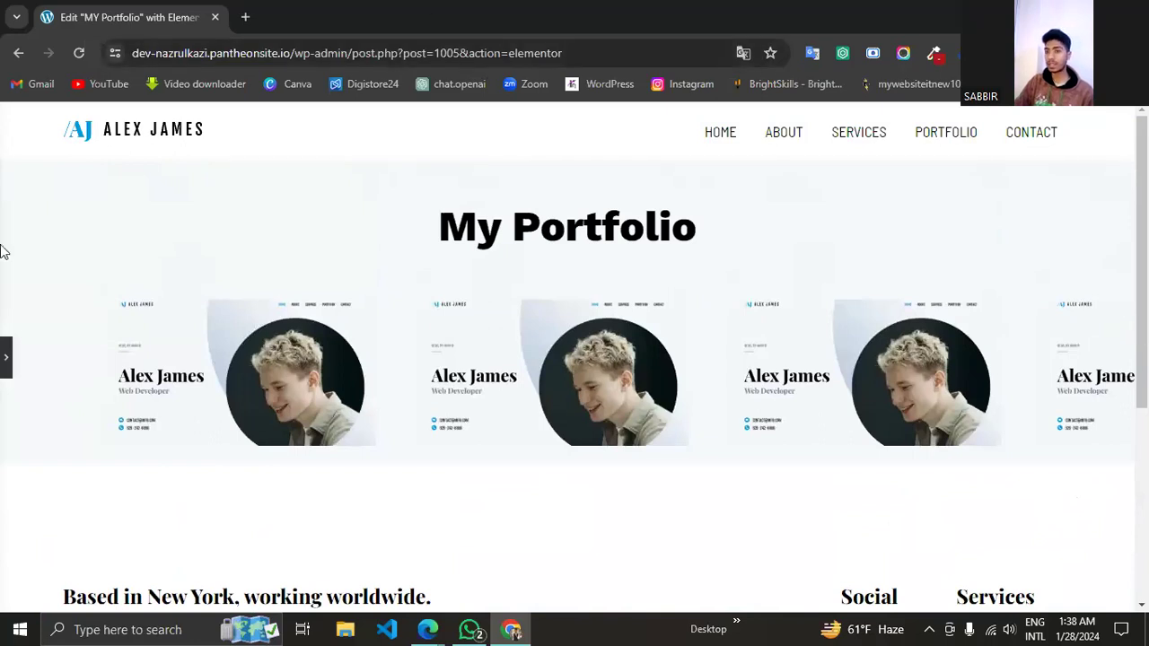
left_click(5, 356)
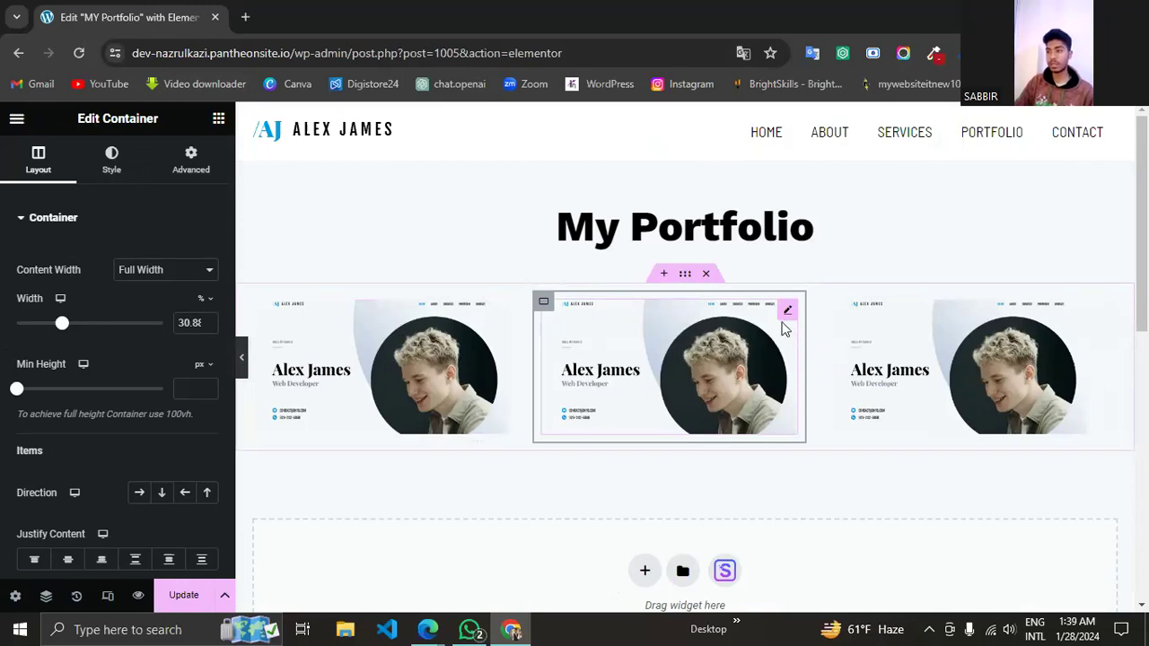
Set the parent container of the portfolio images to Wrap its items onto multiple lines.
left_click(684, 276)
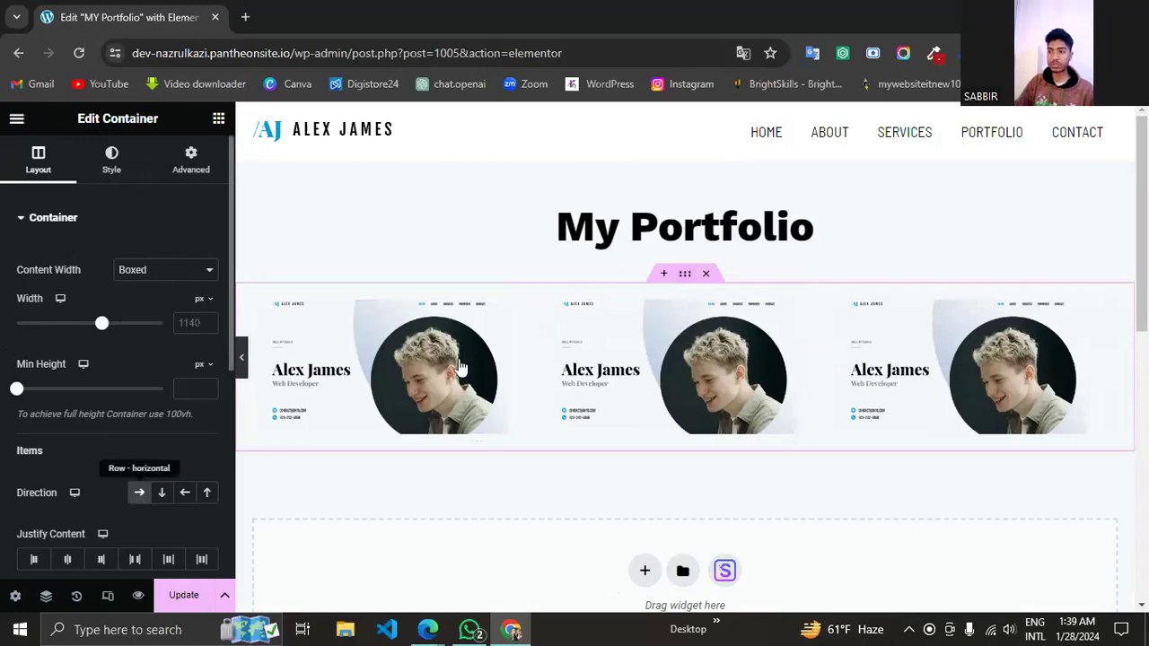
scroll(54, 359, "down", 2)
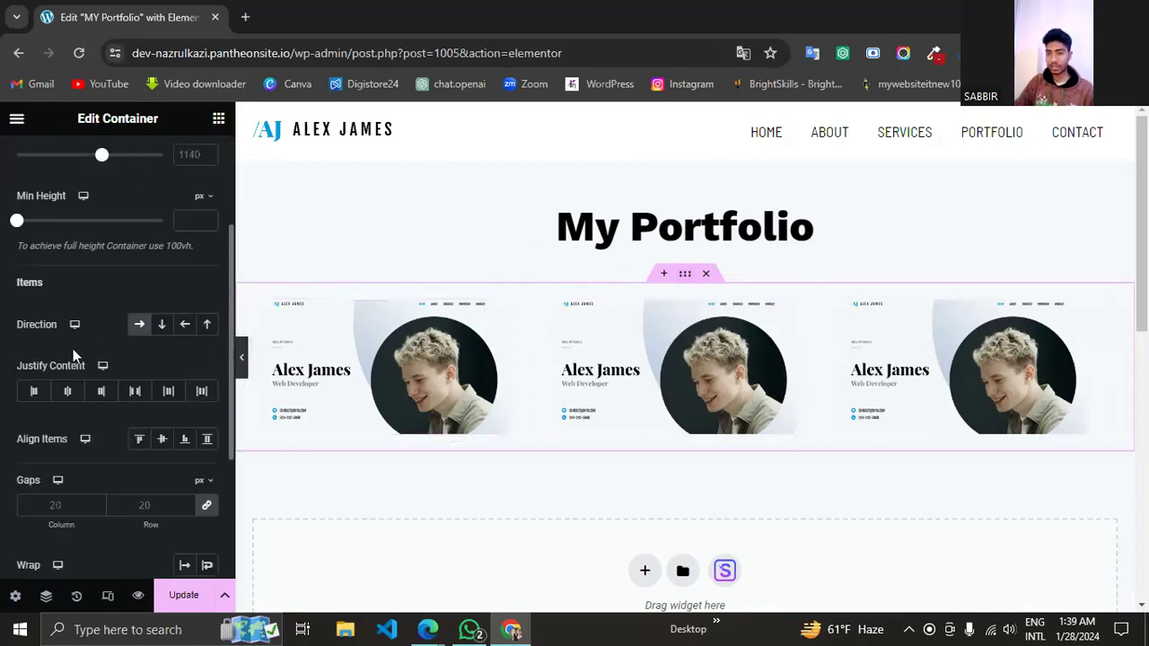
scroll(105, 337, "down", 1)
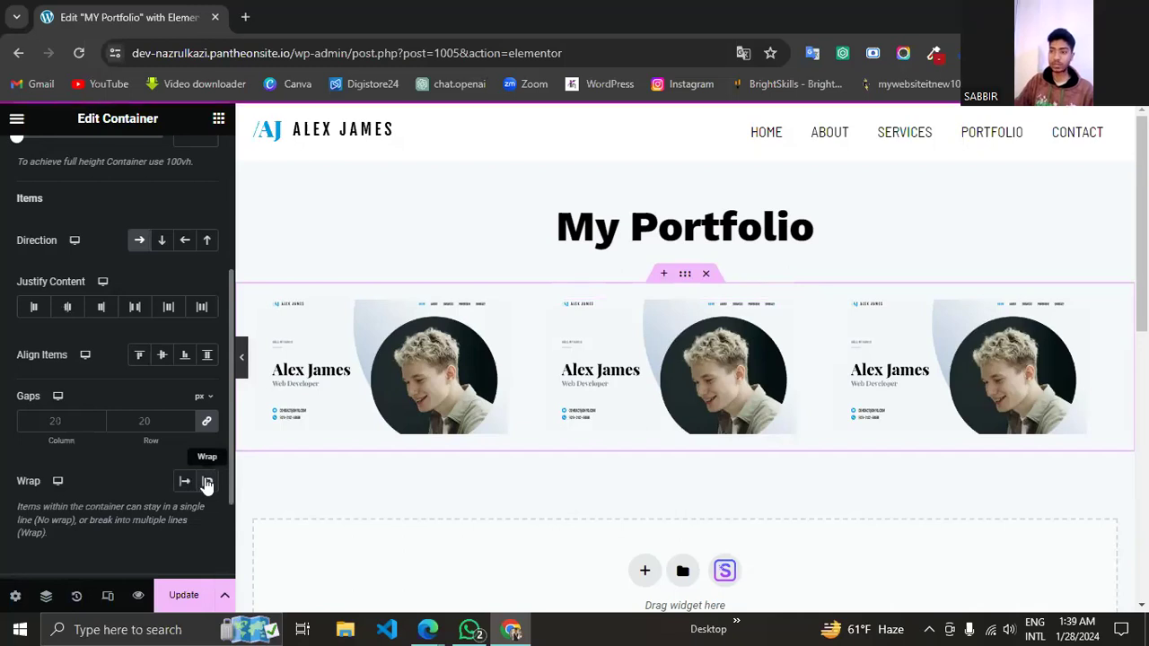
left_click(207, 483)
scroll(808, 427, "down", 1)
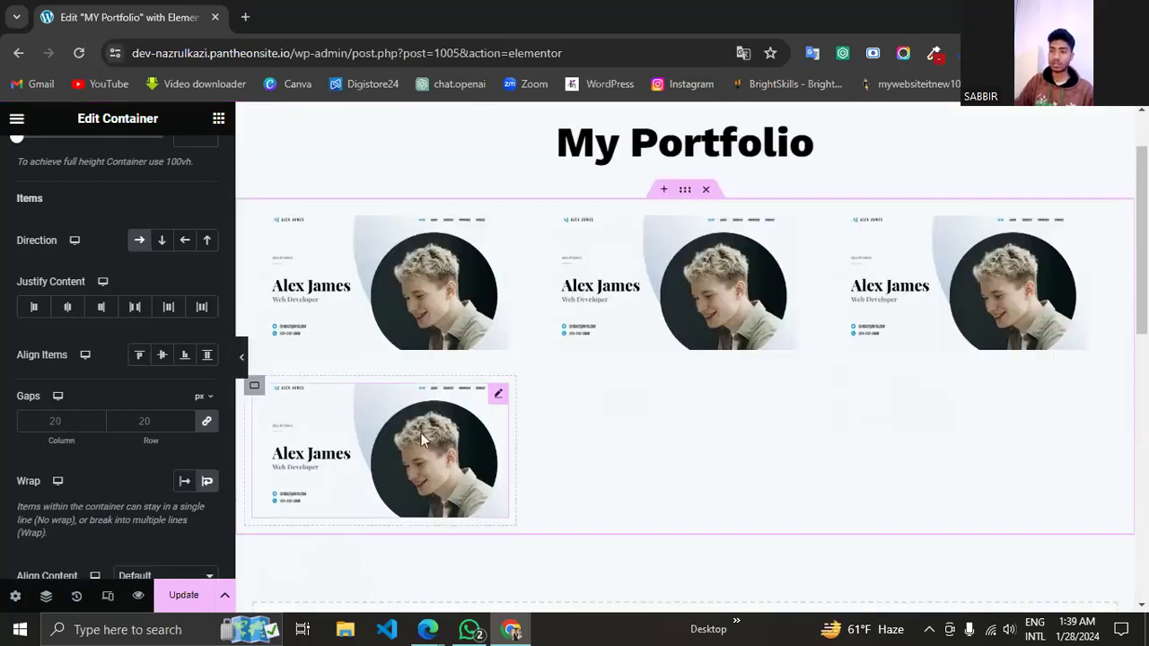
Duplicate the first portfolio image container three more times in the wrapped layout.
right_click(257, 226)
left_click(279, 233)
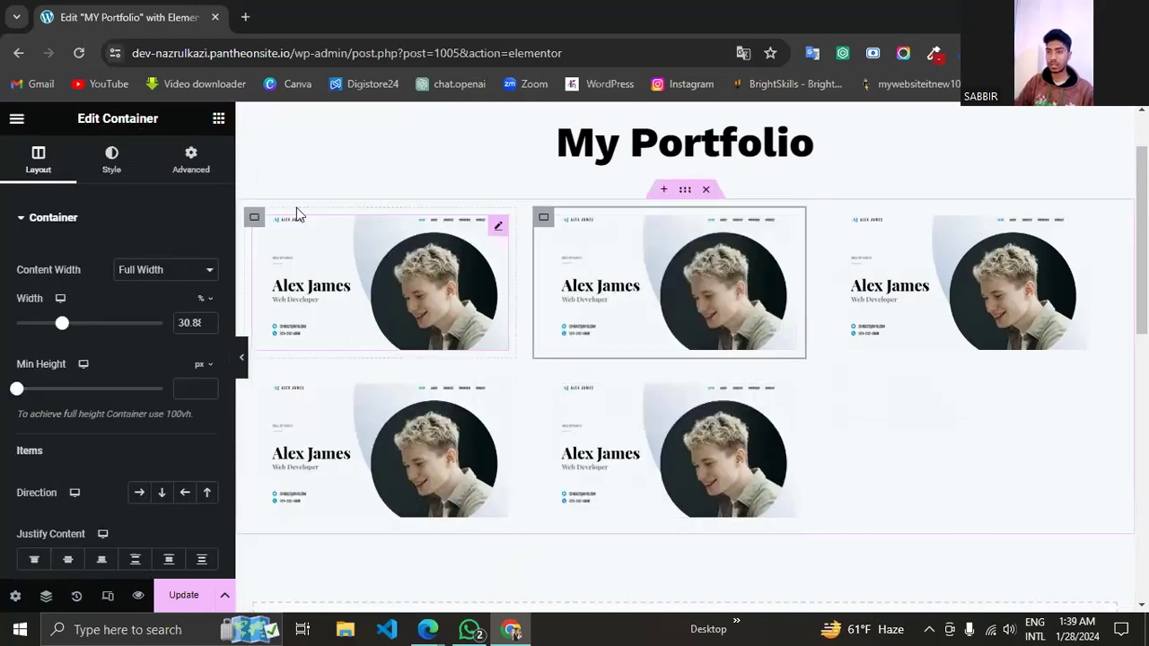
right_click(264, 227)
left_click(306, 234)
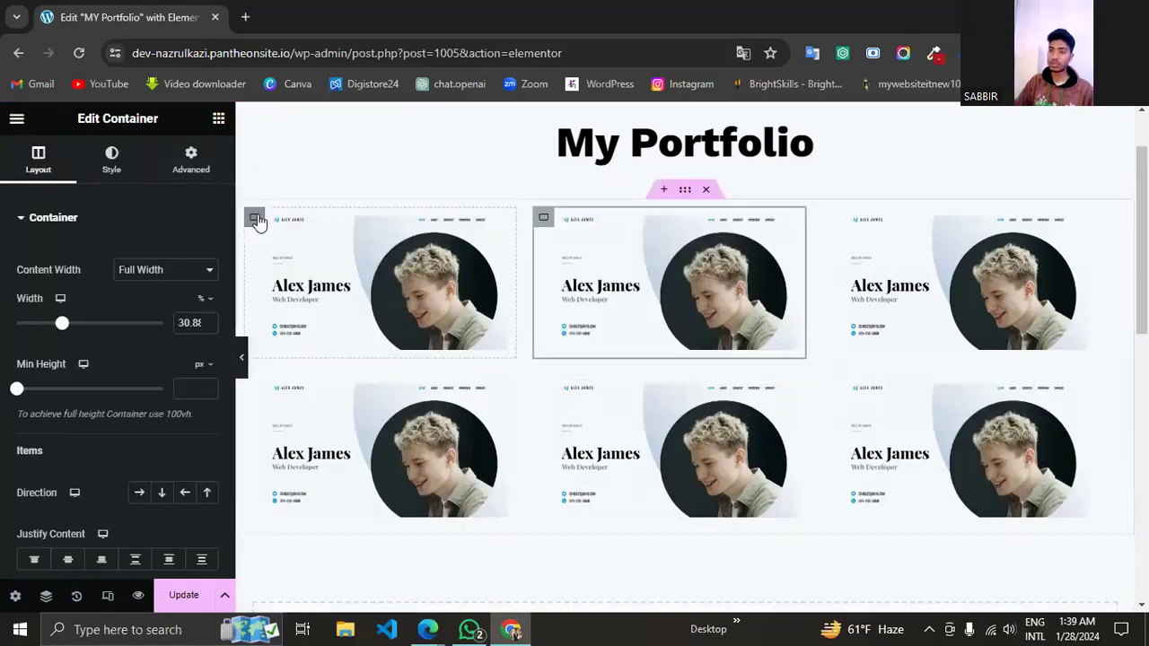
right_click(256, 217)
left_click(279, 236)
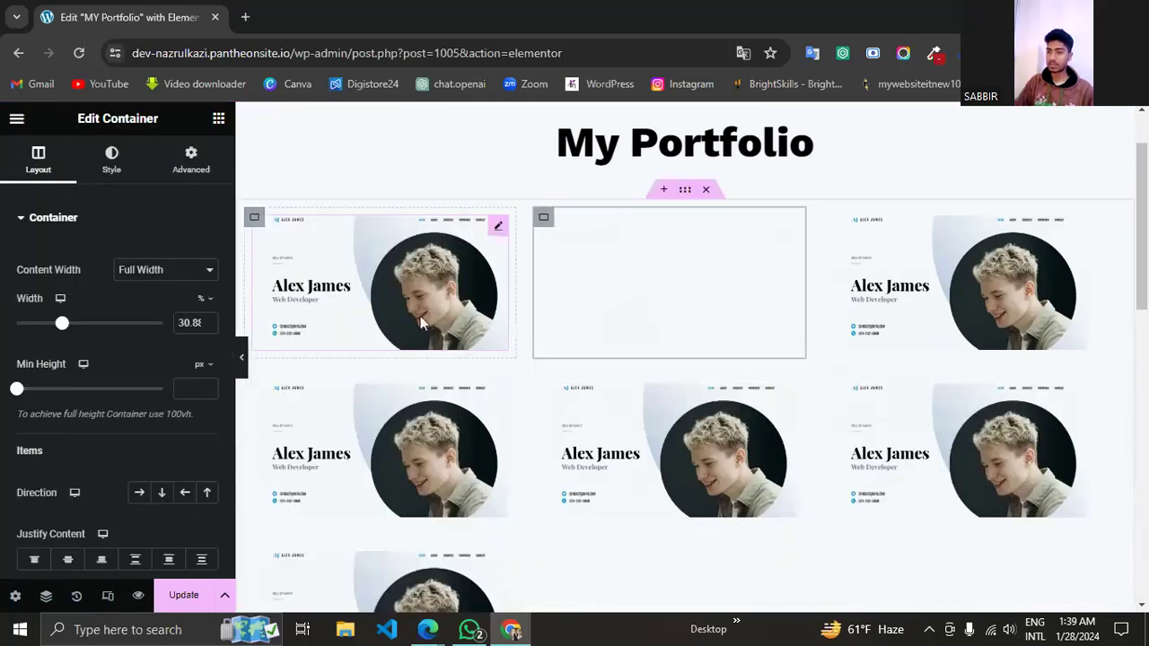
Examine the wrapped portfolio grid at full page width with the editor panel collapsed, and restore the panel.
scroll(420, 318, "down", 4)
scroll(607, 349, "up", 4)
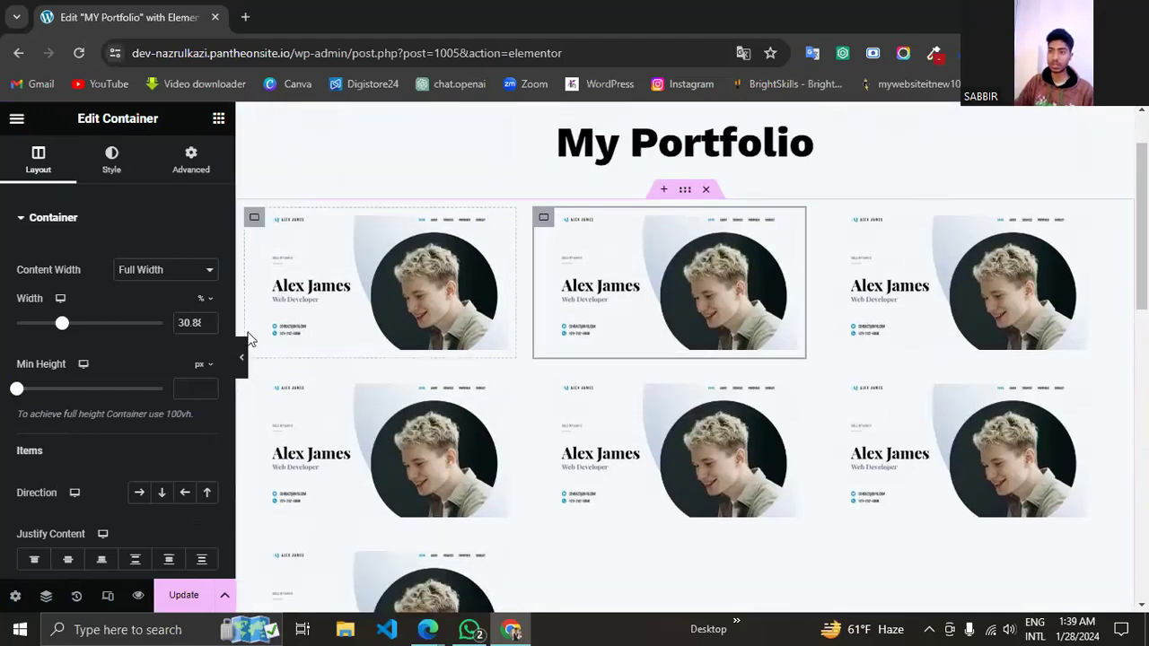
left_click(241, 358)
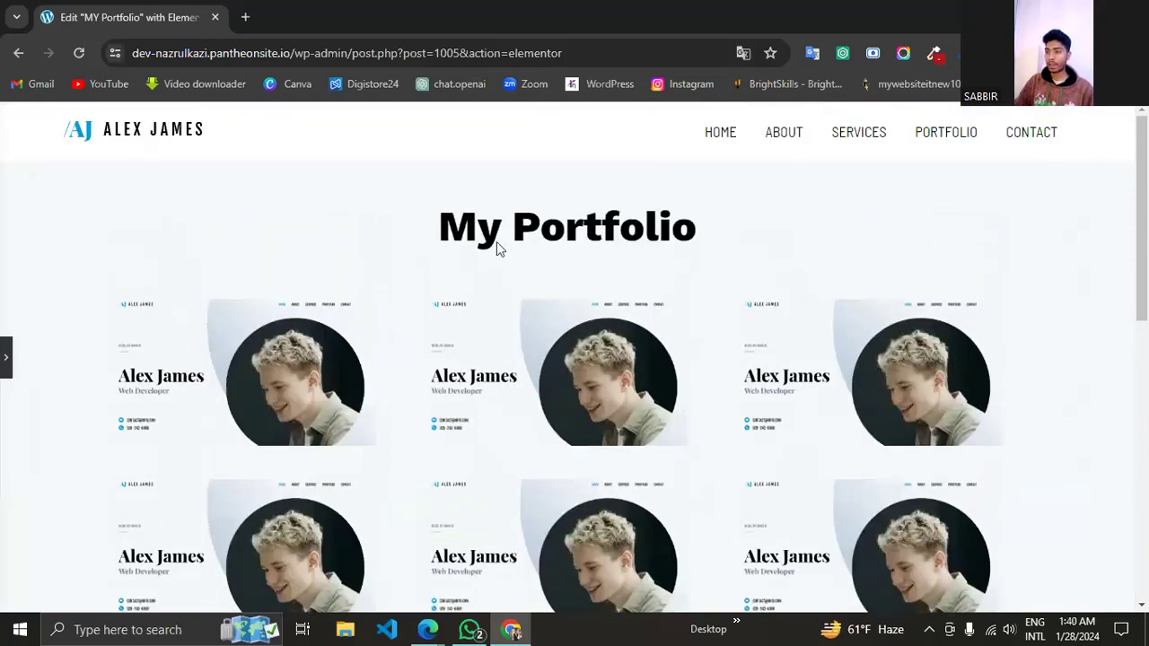
scroll(556, 246, "down", 1)
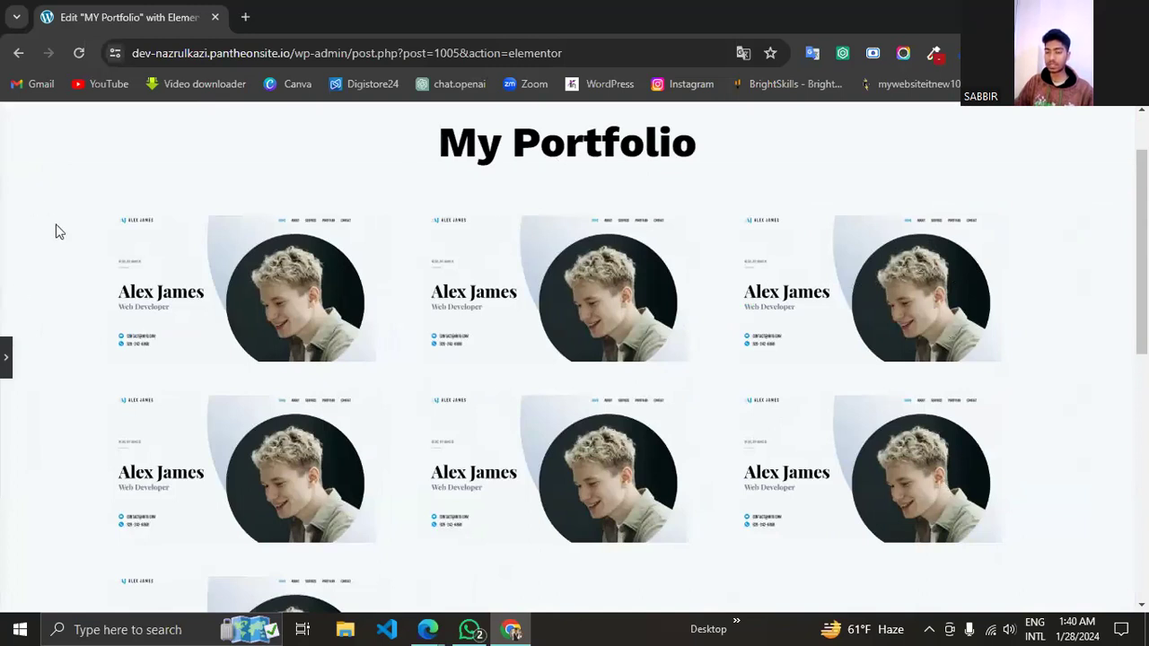
left_click(7, 358)
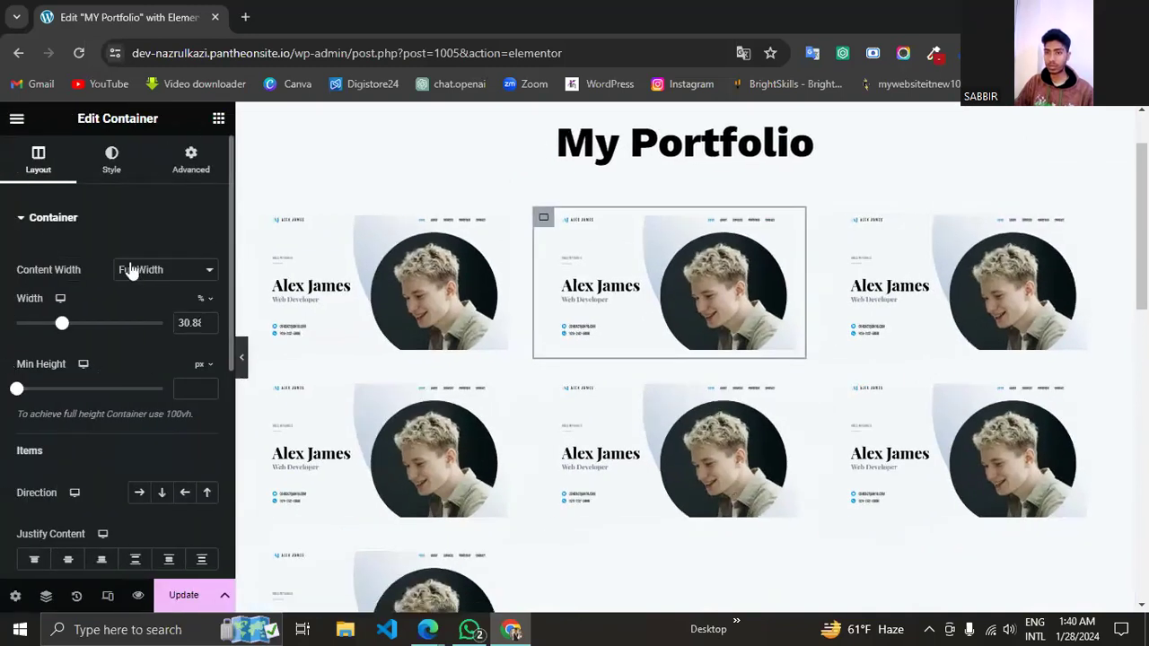
Open the background style settings of the parent container holding the portfolio grid.
scroll(524, 241, "up", 2)
left_click(686, 275)
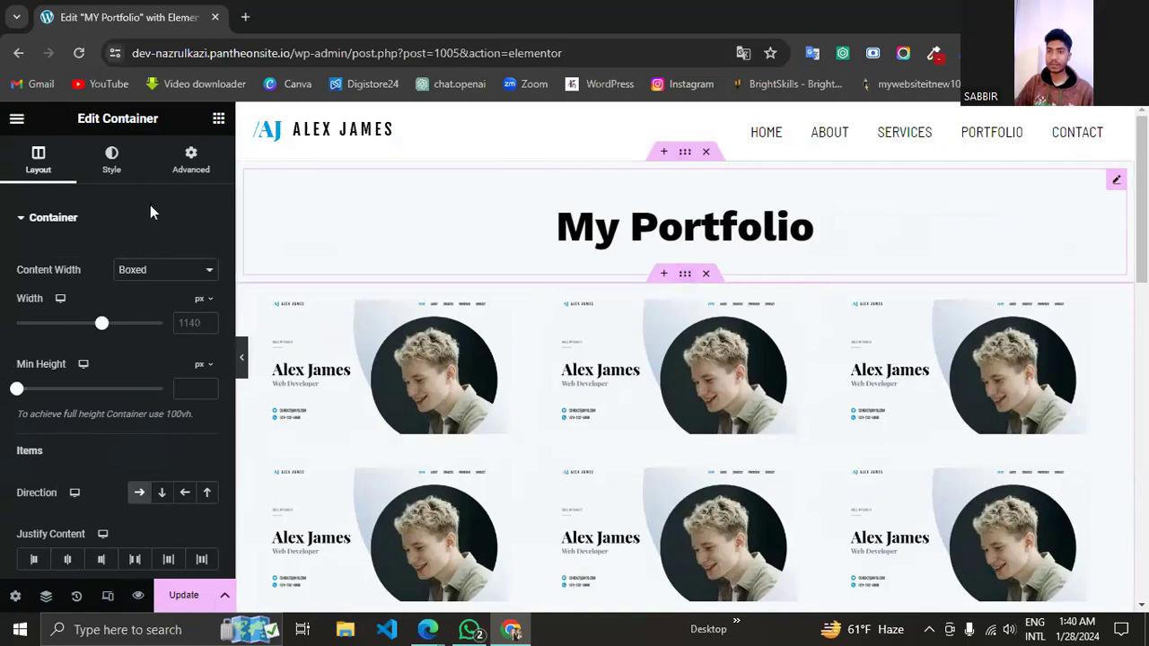
left_click(112, 158)
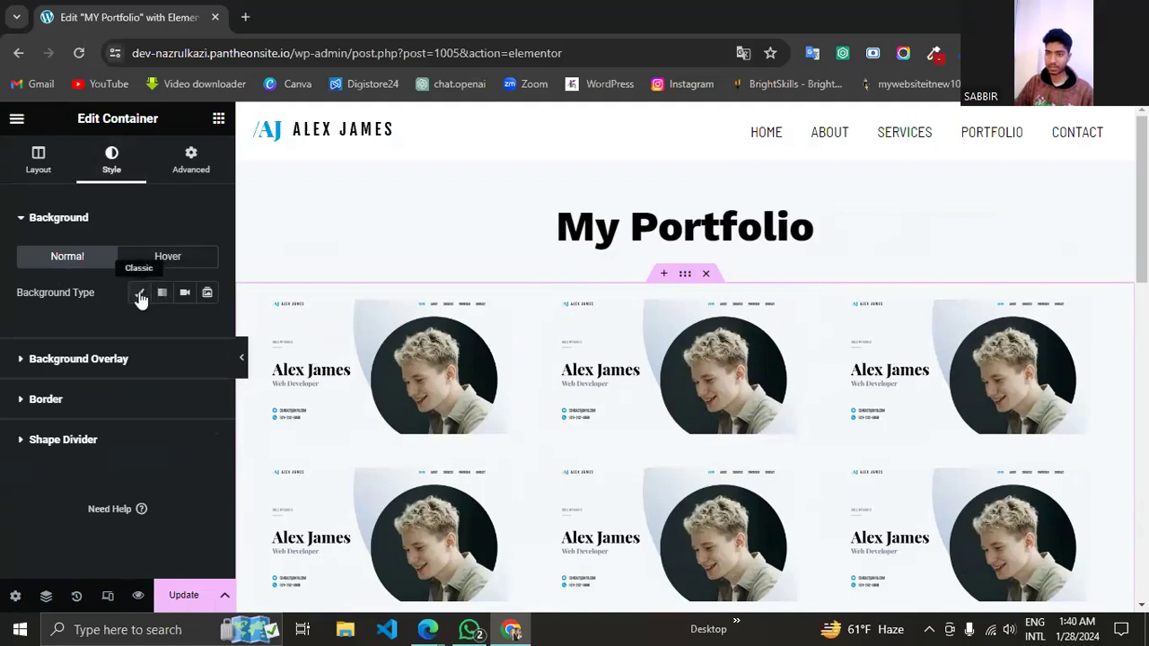
Give the portfolio image grid's container a classic background color of #F05B5B and preview it at full page width.
left_click(139, 293)
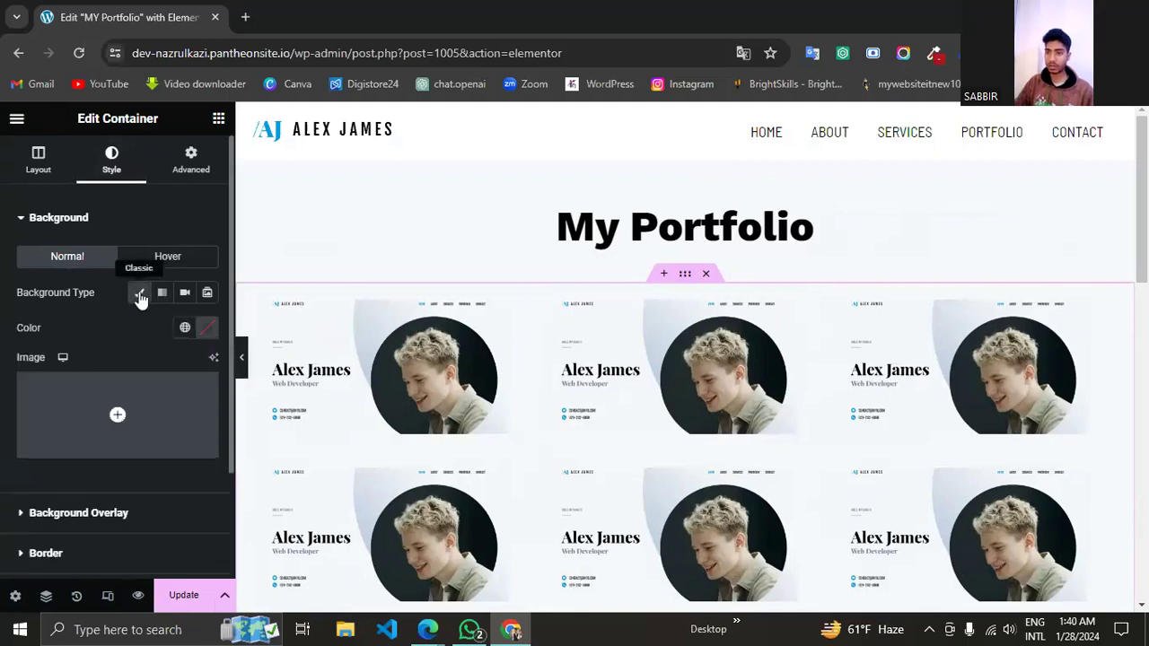
left_click(207, 329)
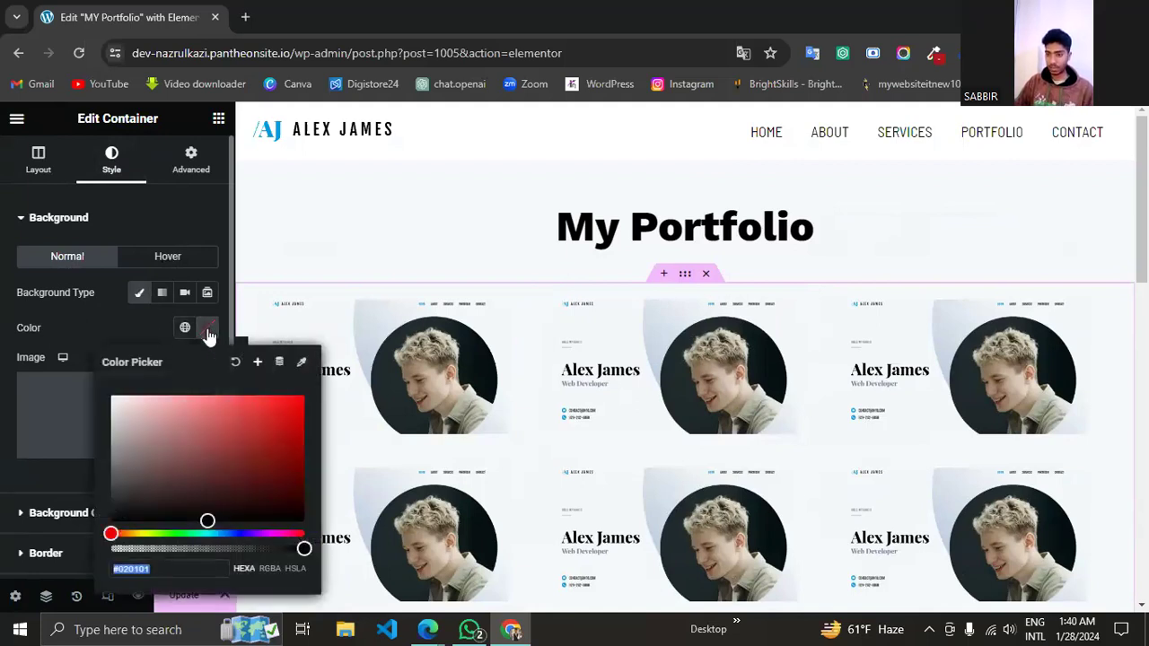
left_click(252, 410)
left_click_drag(252, 409, 235, 407)
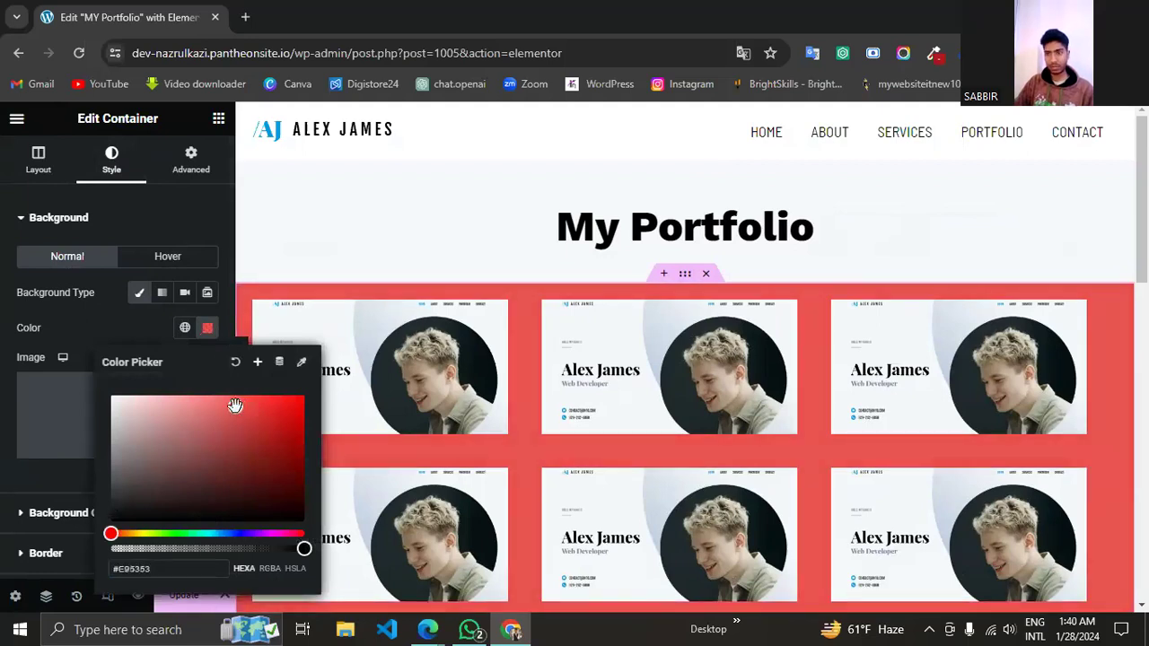
left_click_drag(236, 406, 230, 403)
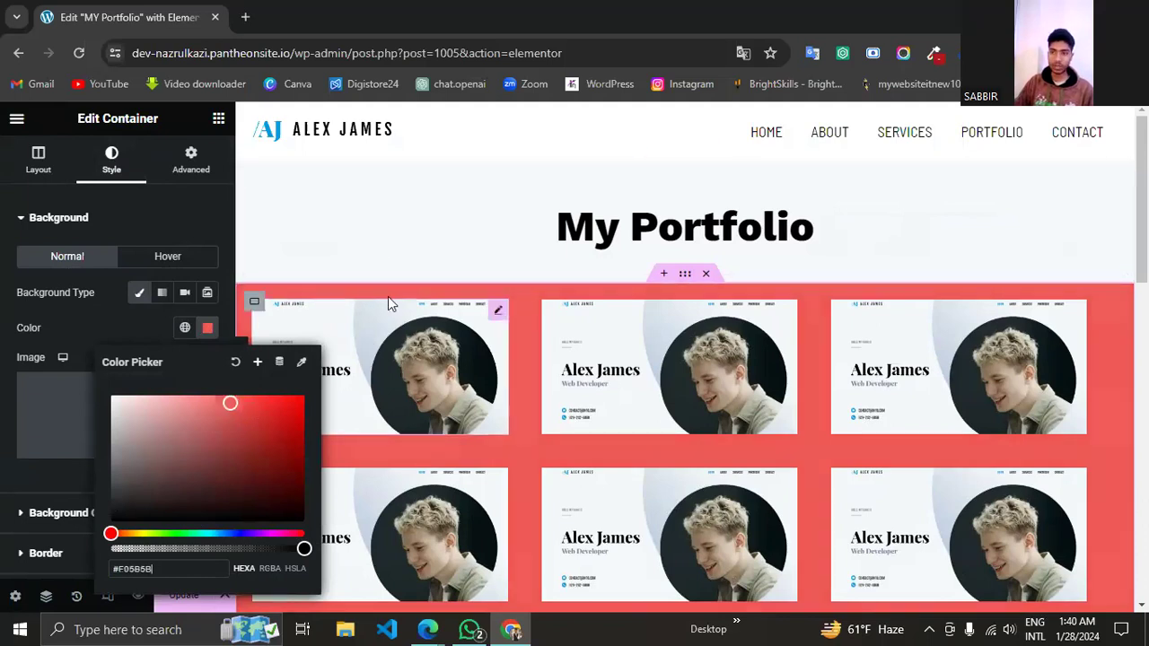
left_click(403, 252)
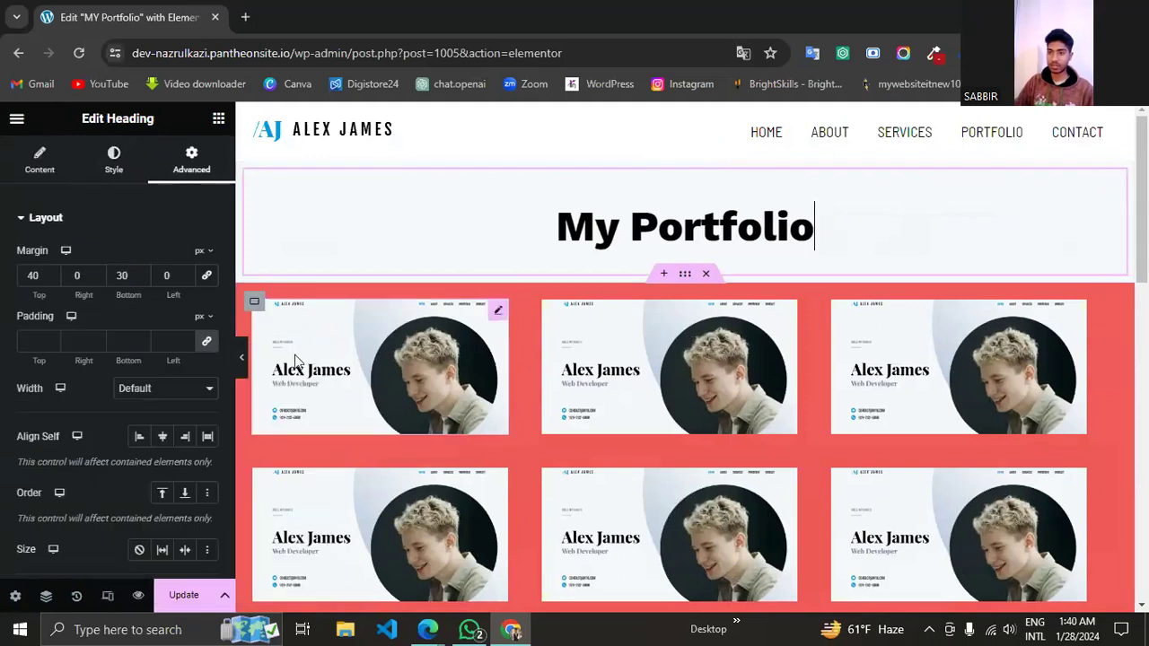
left_click(240, 362)
scroll(586, 338, "down", 3)
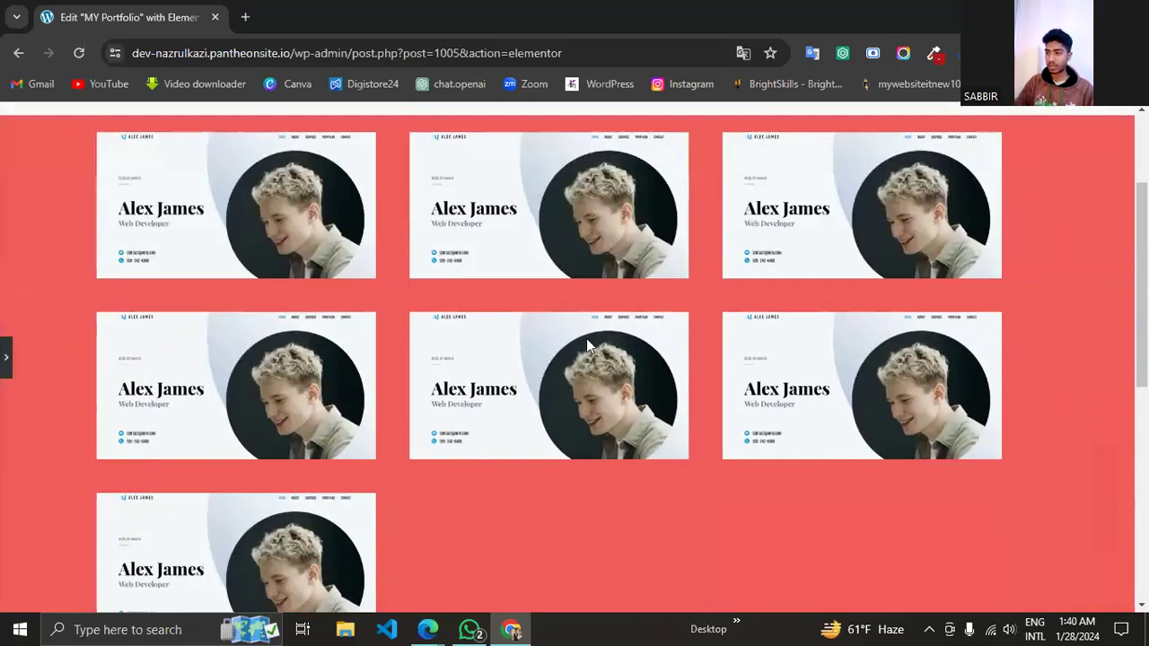
scroll(594, 345, "up", 3)
scroll(512, 293, "down", 1)
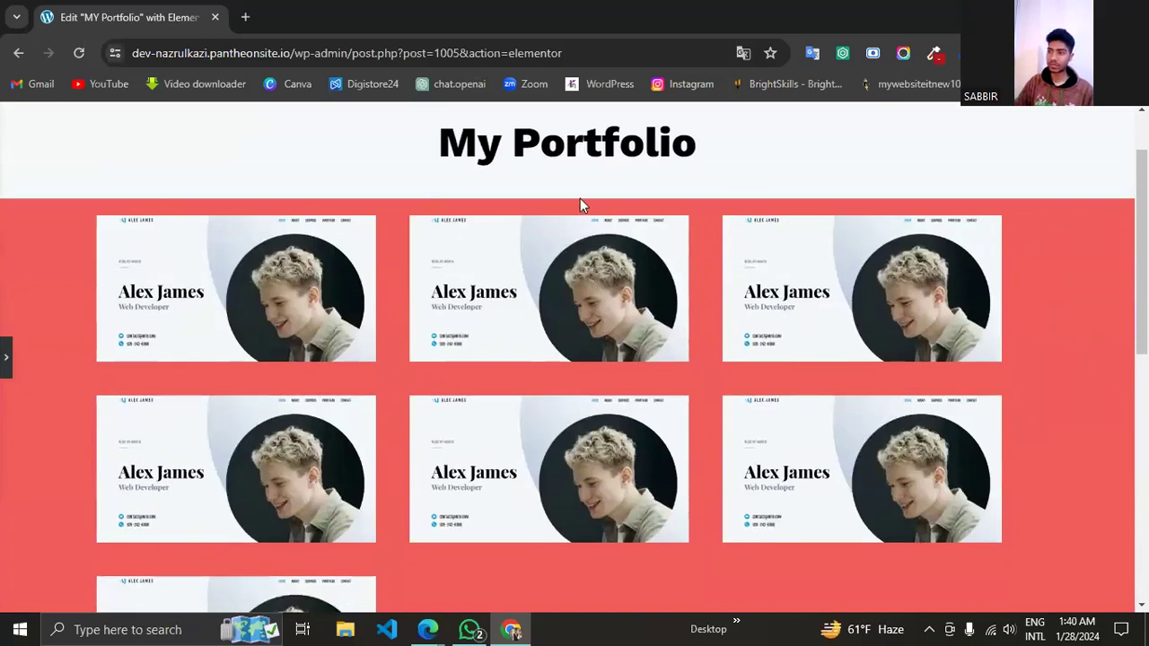
Unlink the grid container's padding values and set the top padding to 36 px, keeping the other sides at 0.
left_click(4, 362)
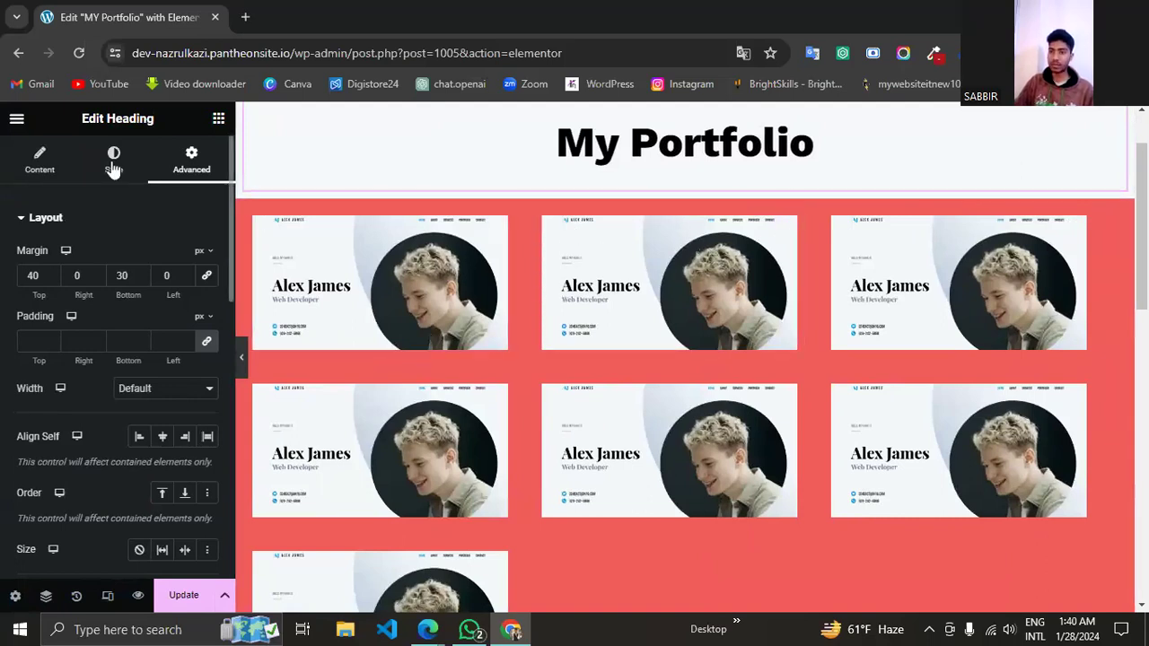
left_click(659, 271)
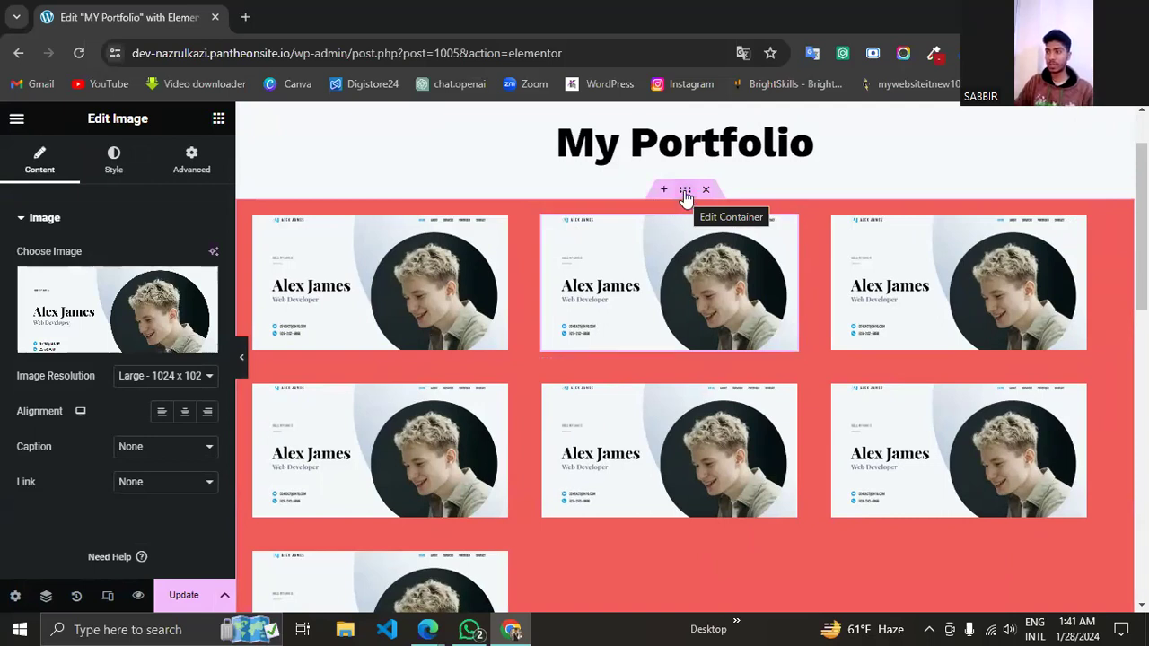
left_click(685, 194)
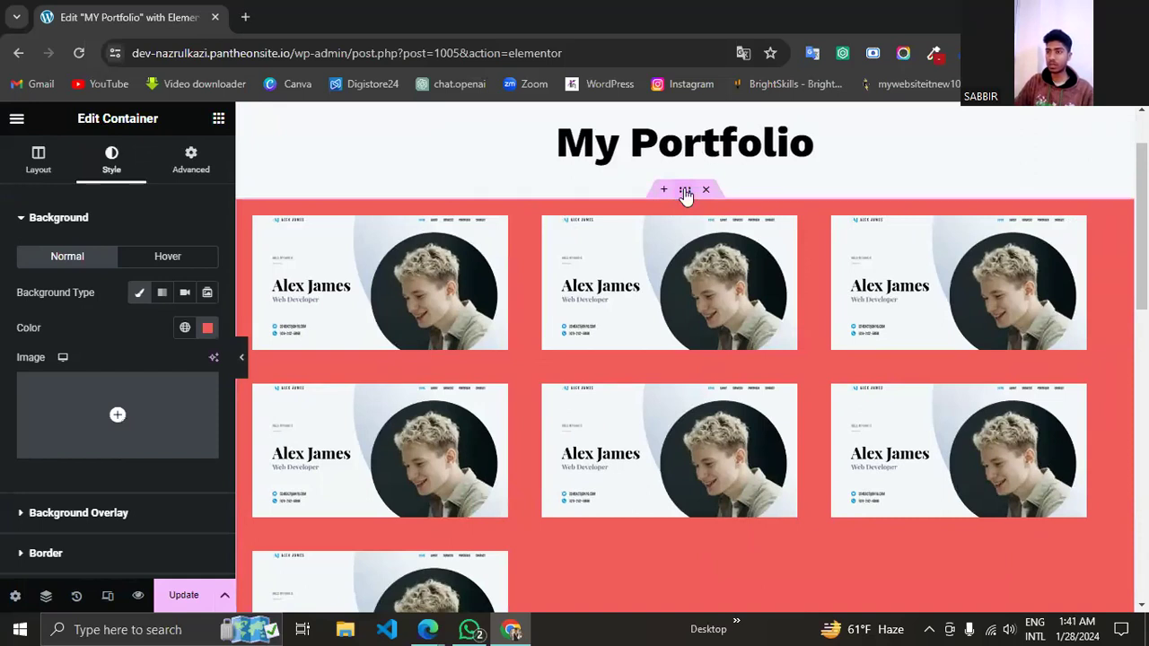
left_click(190, 160)
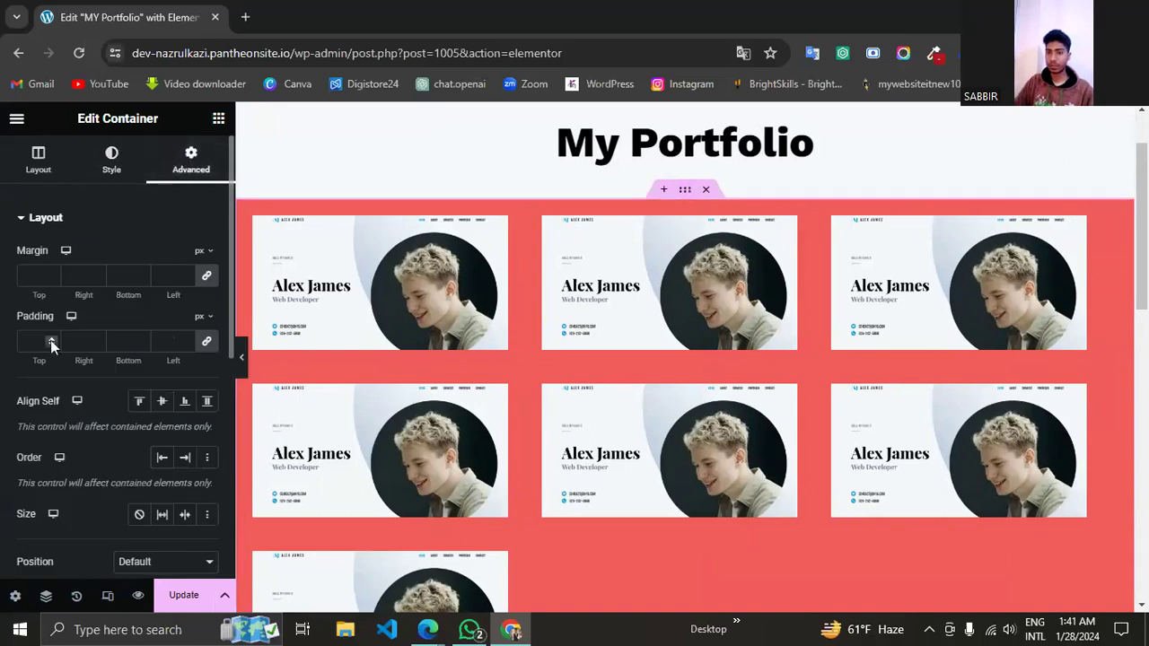
left_click(206, 345)
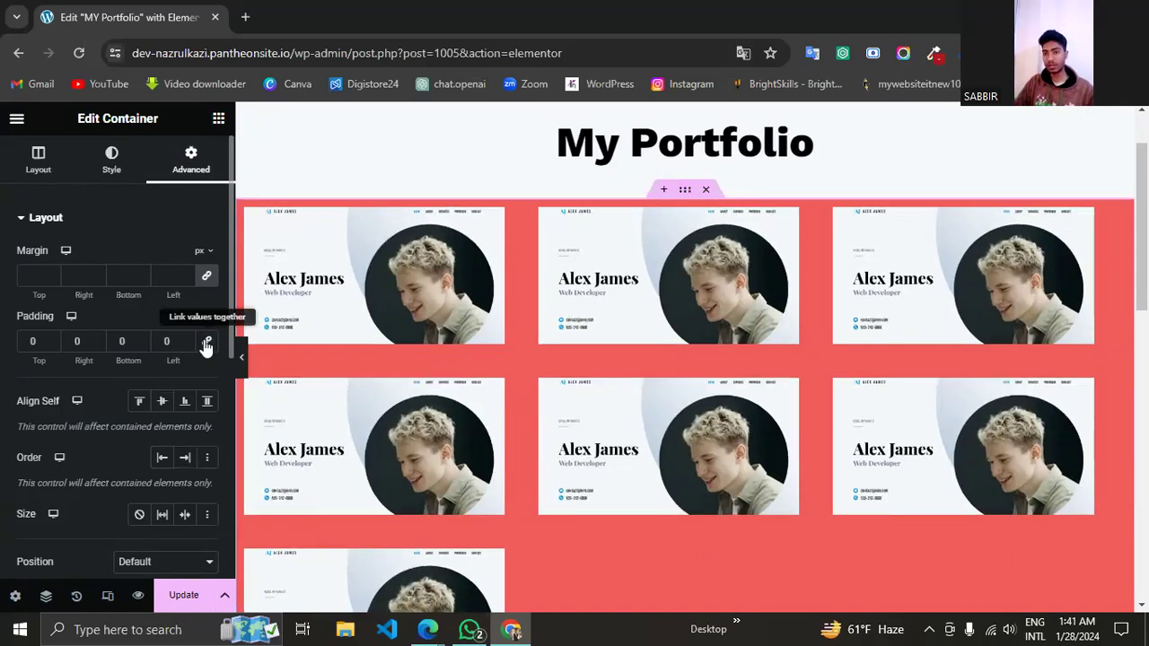
left_click(52, 338)
left_click(52, 338)
left_click(52, 338)
left_click(52, 337)
left_click(52, 337)
left_click(52, 337)
left_click(52, 337)
left_click_drag(55, 337, 54, 337)
scroll(590, 359, "down", 1)
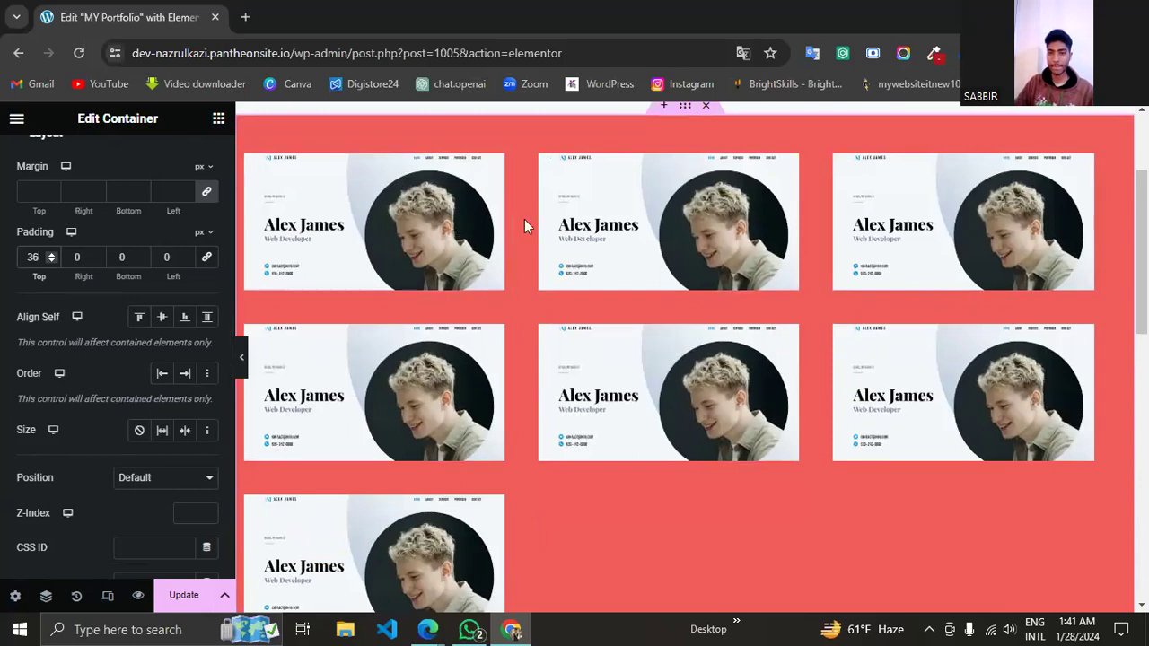
Examine the spacing around the portfolio images in the full-width preview.
scroll(524, 226, "up", 2)
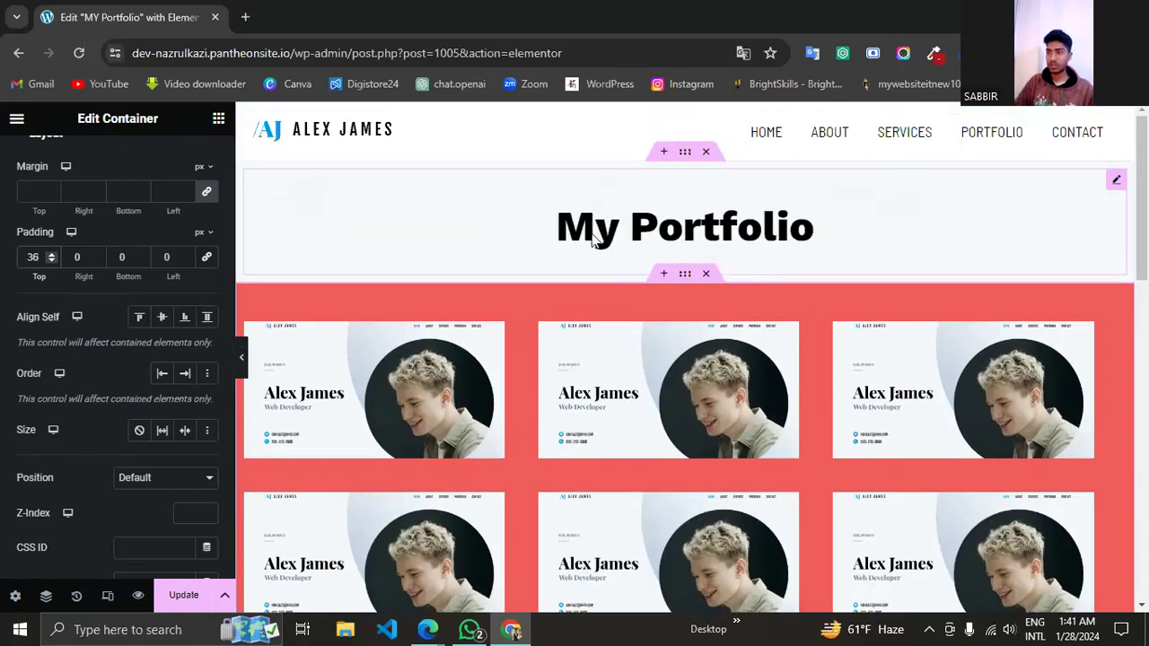
left_click(244, 368)
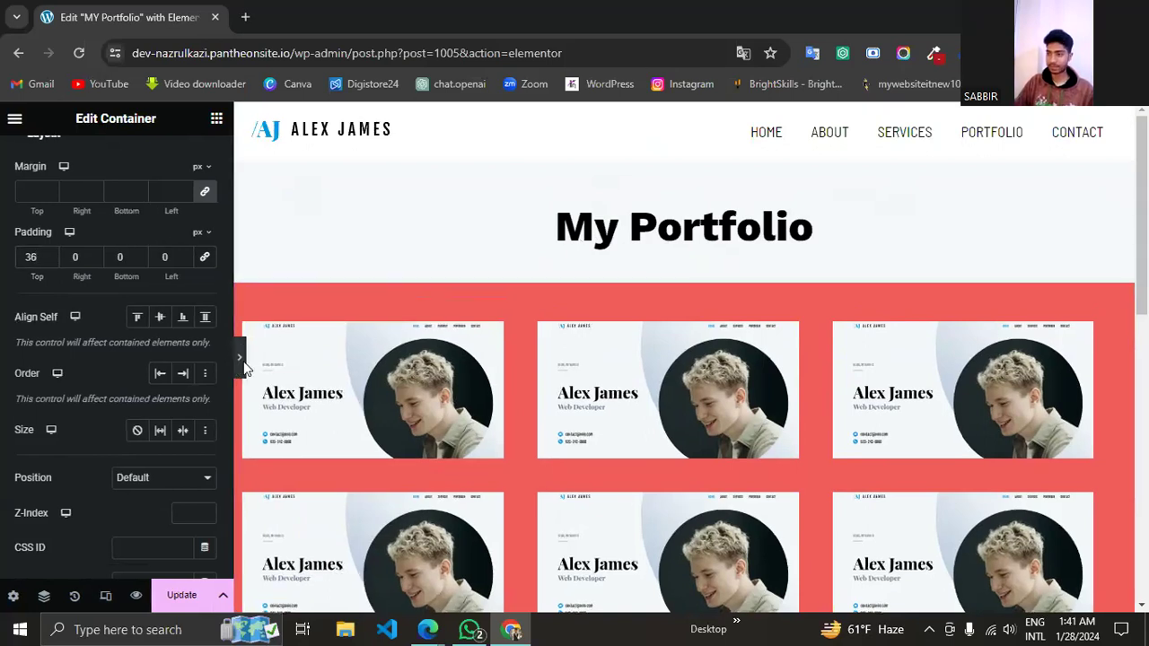
scroll(566, 165, "down", 1)
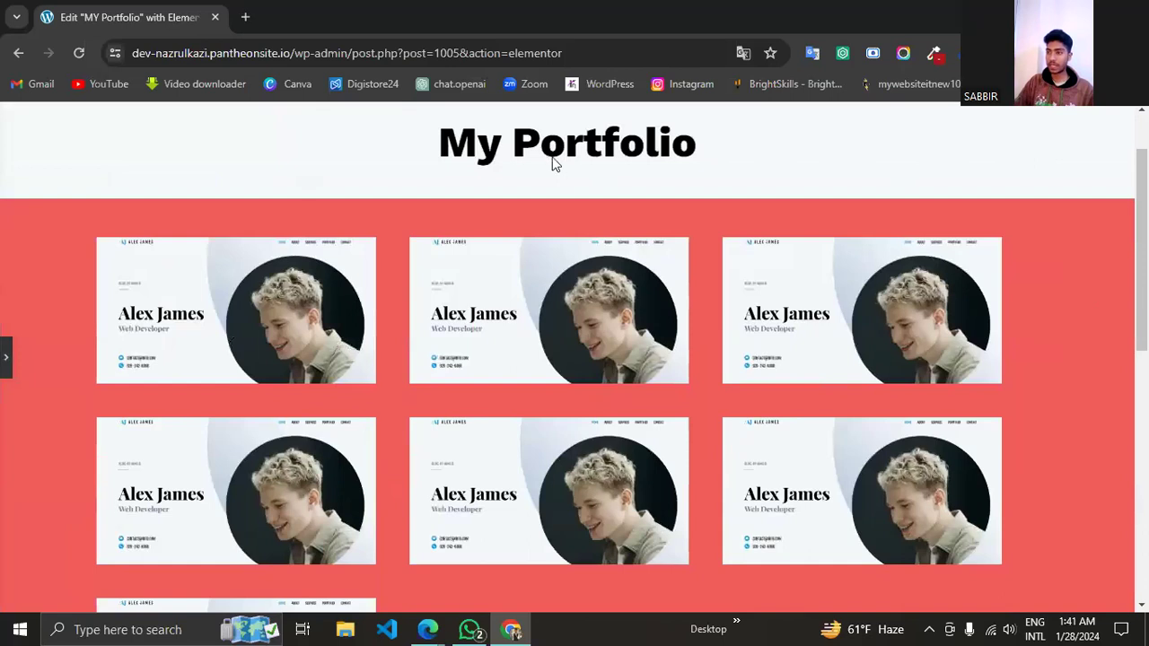
scroll(677, 279, "down", 1)
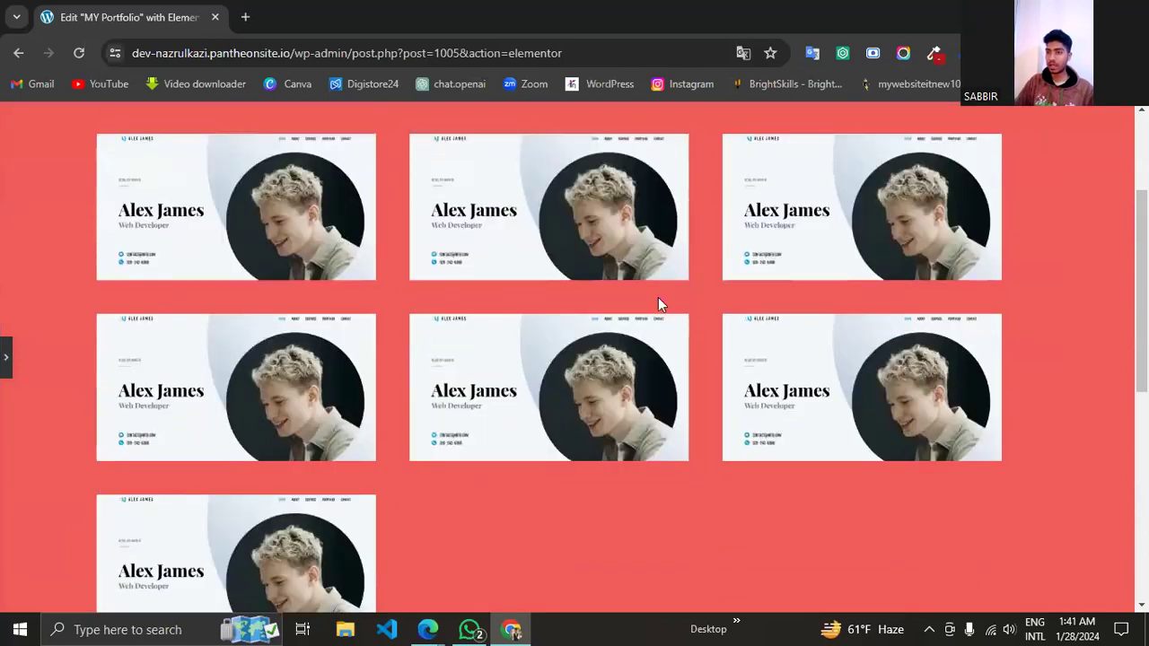
scroll(658, 297, "up", 1)
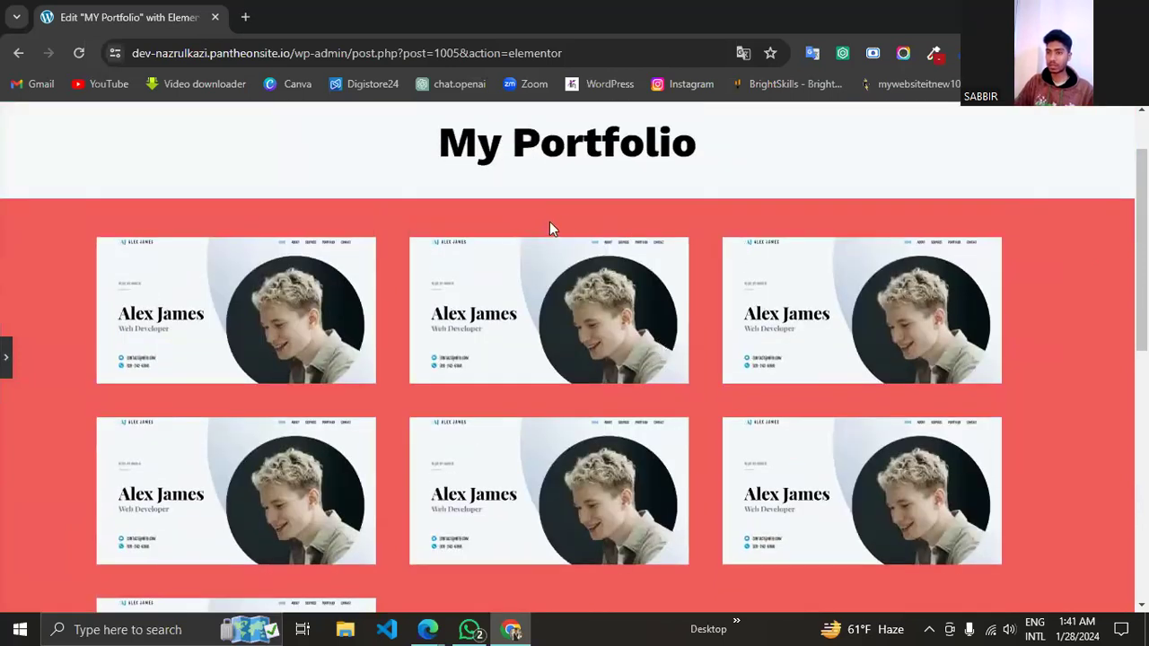
left_click(7, 356)
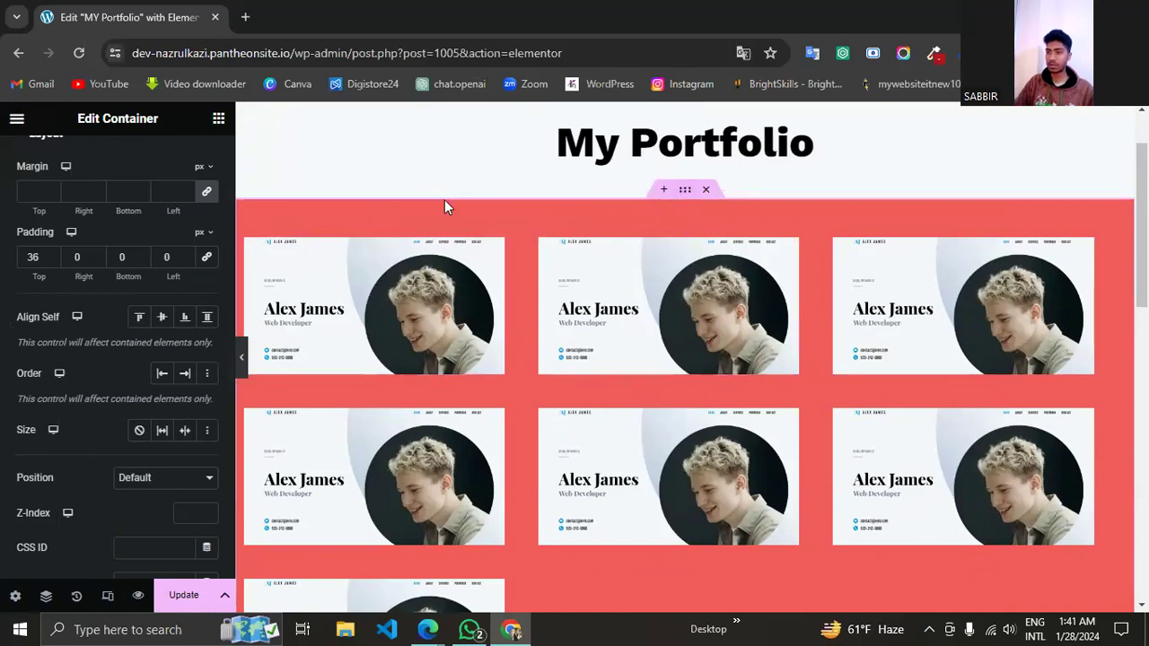
Set the padding of the first portfolio image's own container to 0 px on all sides.
left_click(403, 266)
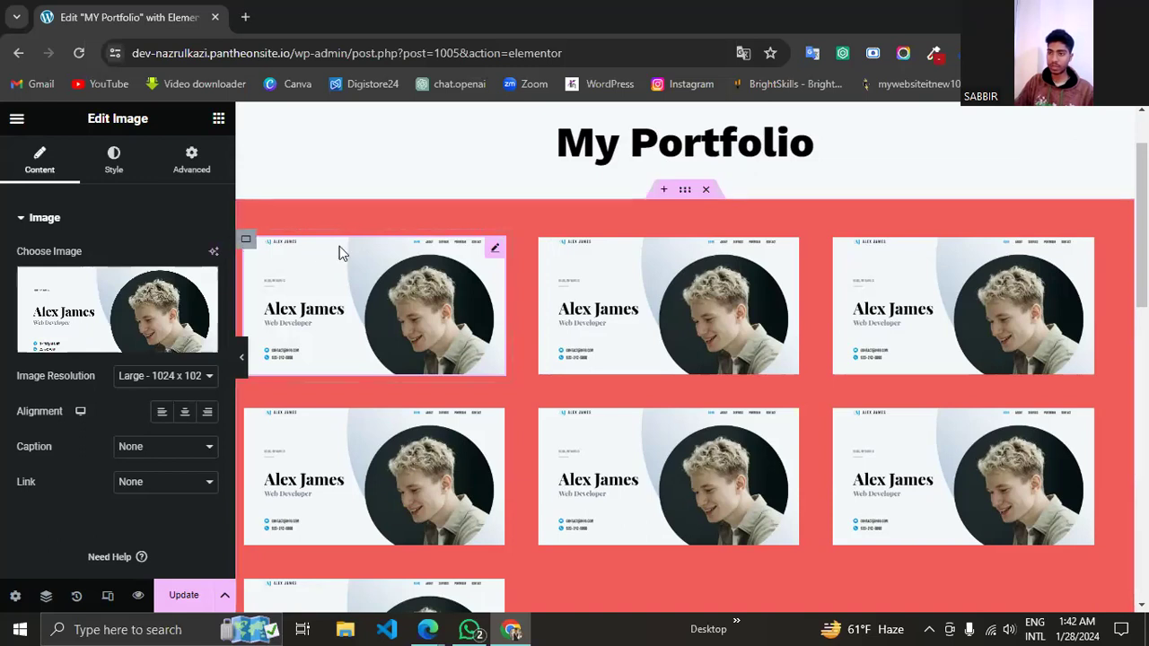
key("ctrl+plus")
key("ctrl+plus")
key("ctrl+plus")
key("ctrl+plus")
key("ctrl+plus")
key("ctrl+plus")
key("ctrl+plus")
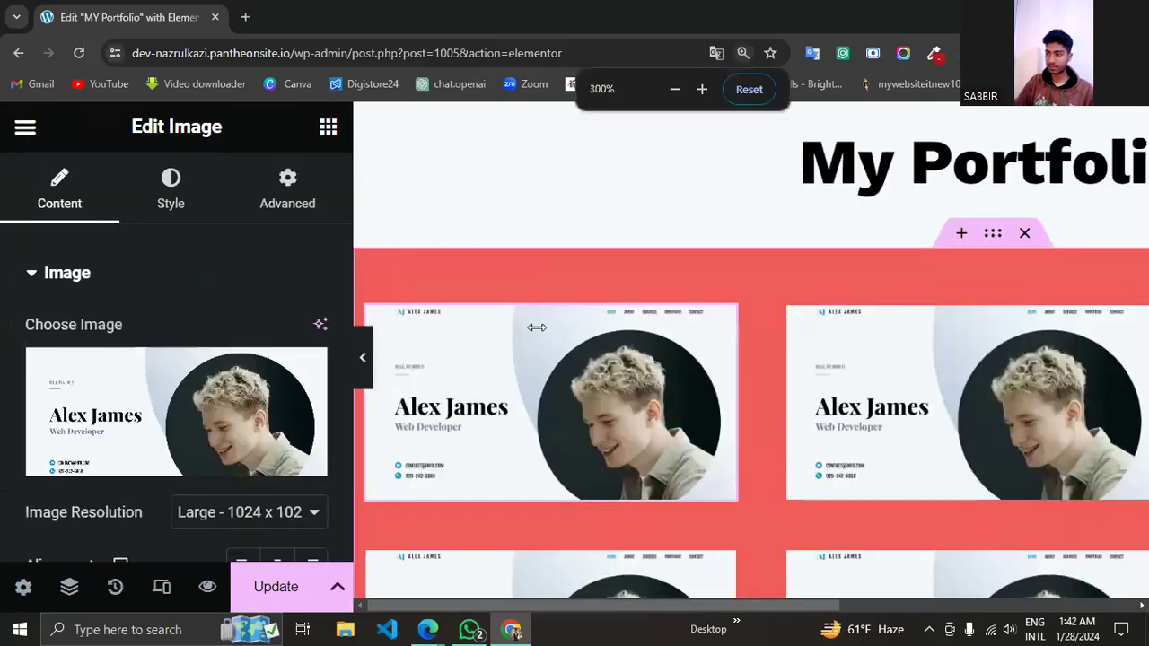
key("ctrl+minus")
key("ctrl+minus")
key("ctrl+minus")
key("ctrl+minus")
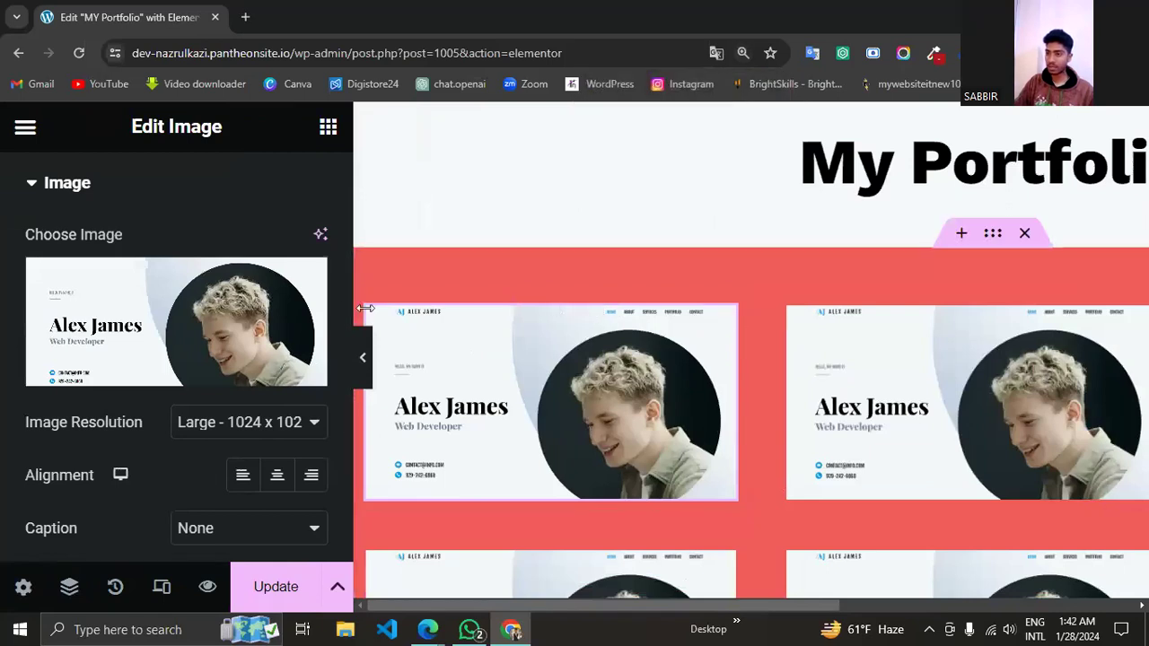
left_click(372, 309)
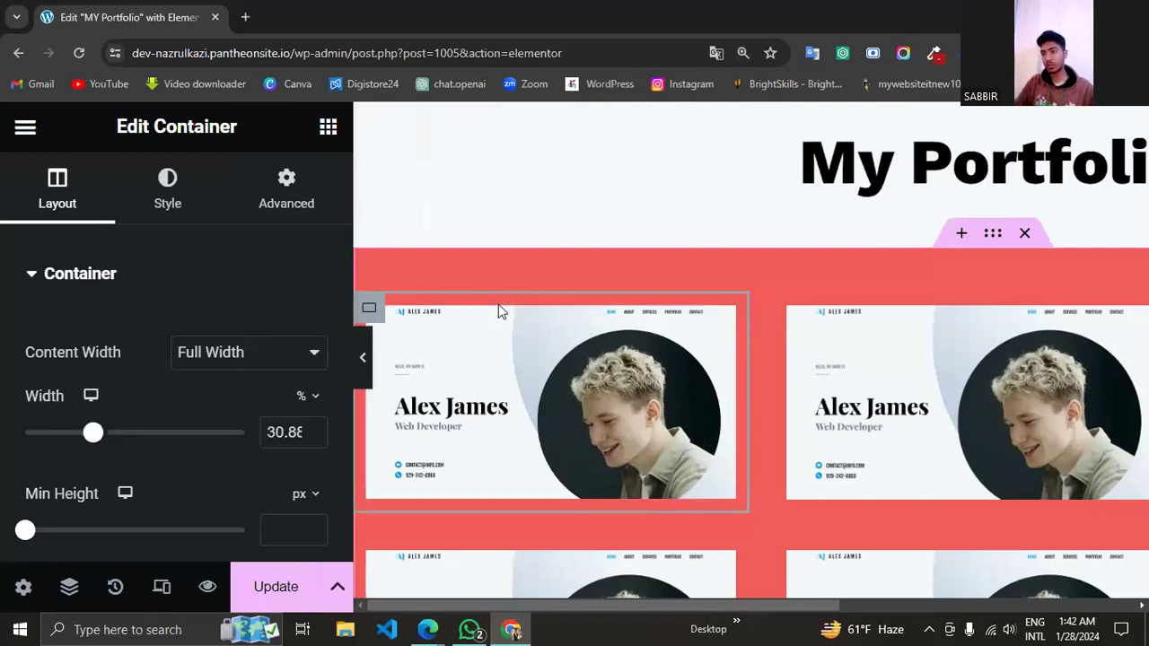
key("ctrl+minus")
key("ctrl+minus")
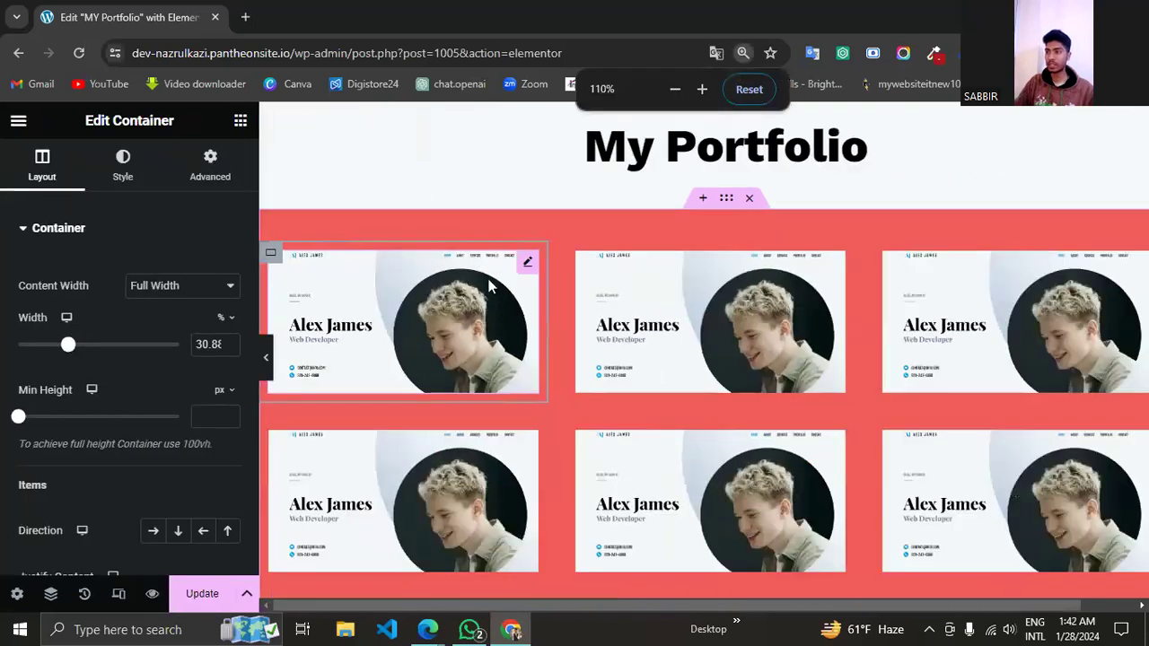
left_click(219, 171)
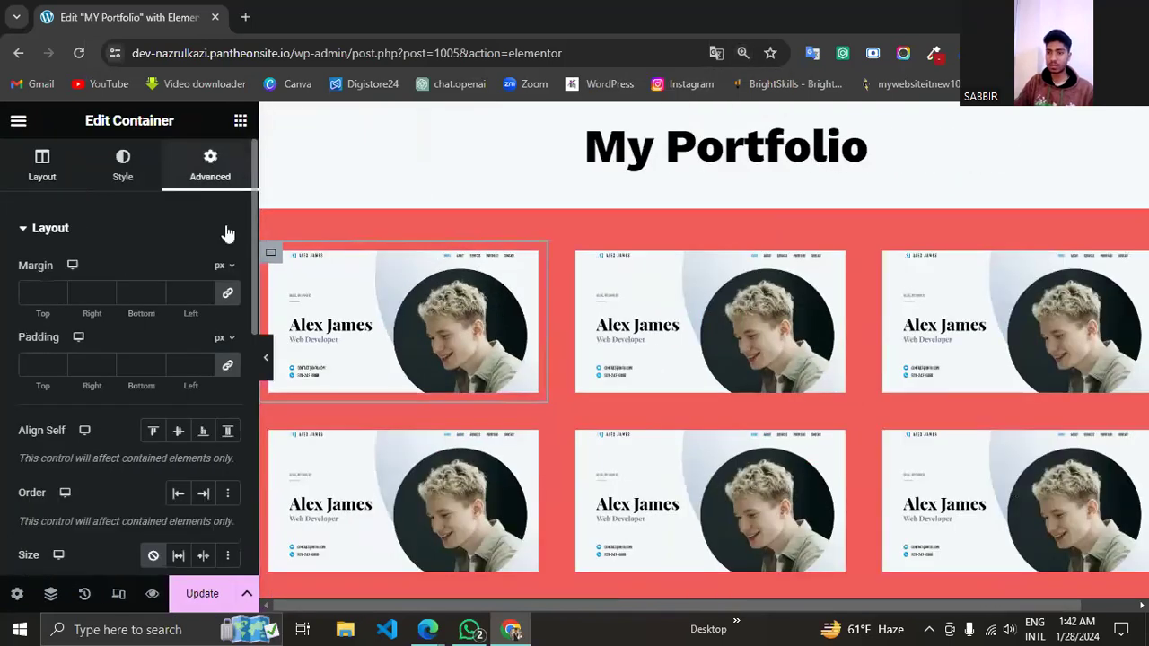
left_click(226, 365)
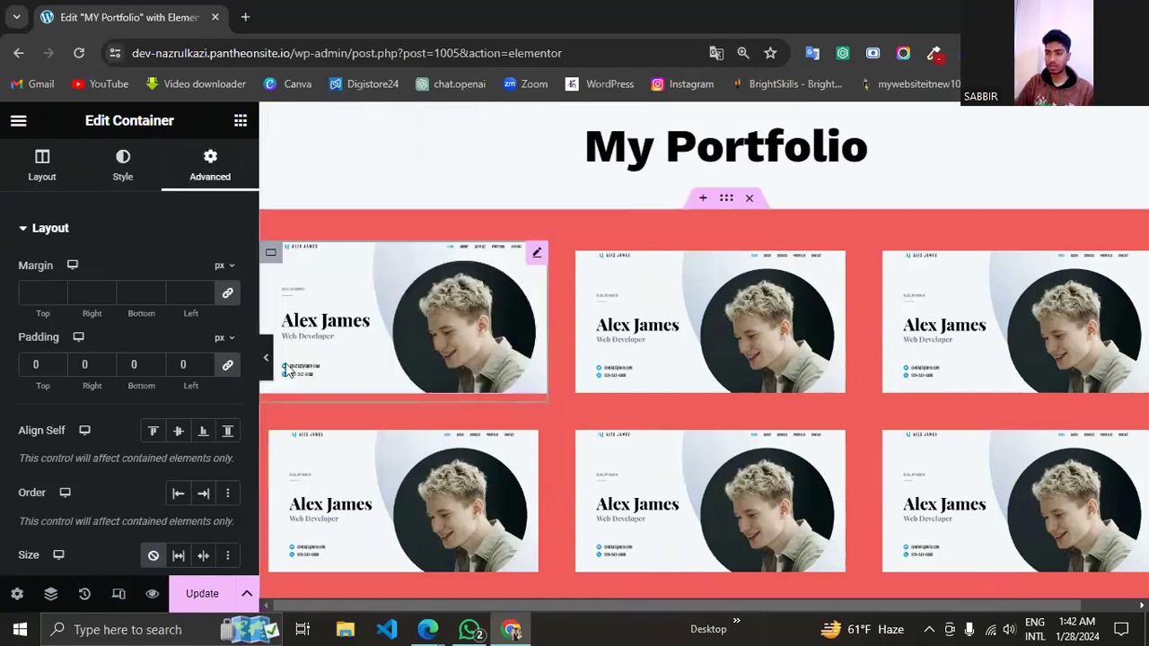
Reload the page editor despite unsaved changes and check the computer's Wi-Fi connection.
left_click(79, 53)
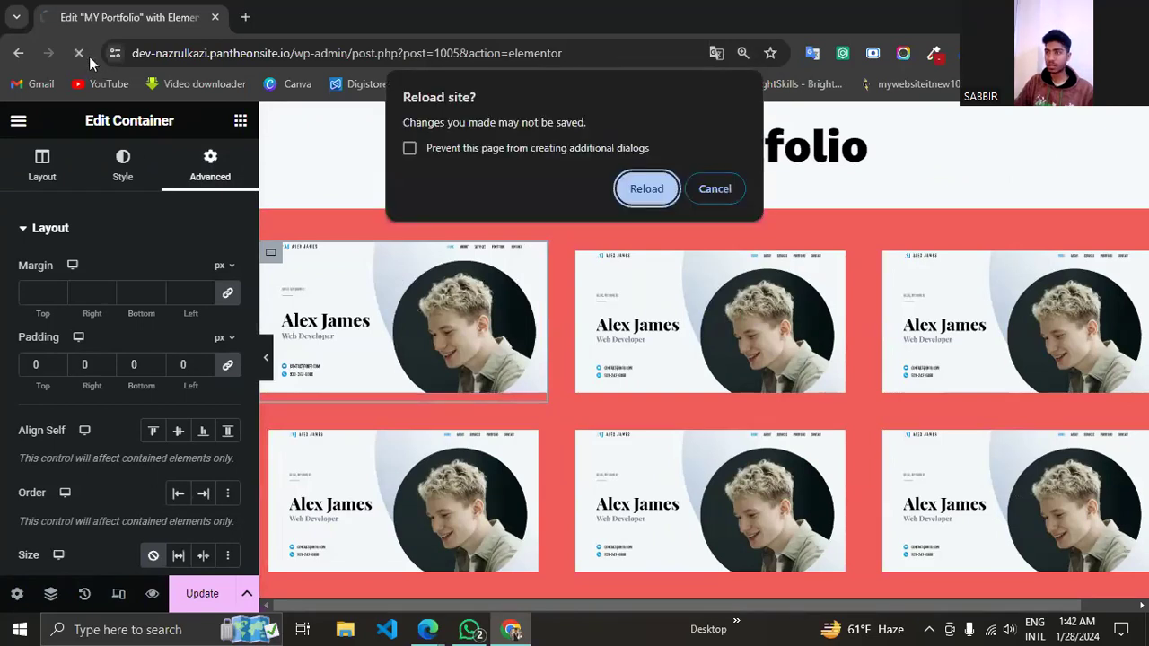
left_click(646, 188)
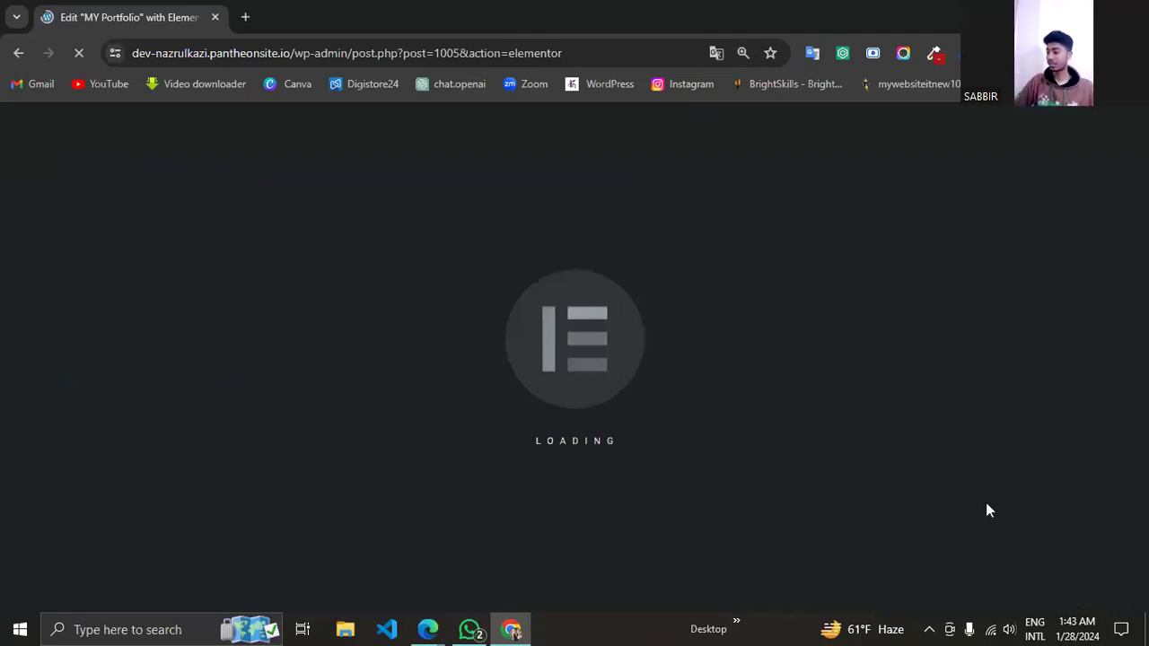
left_click(1007, 631)
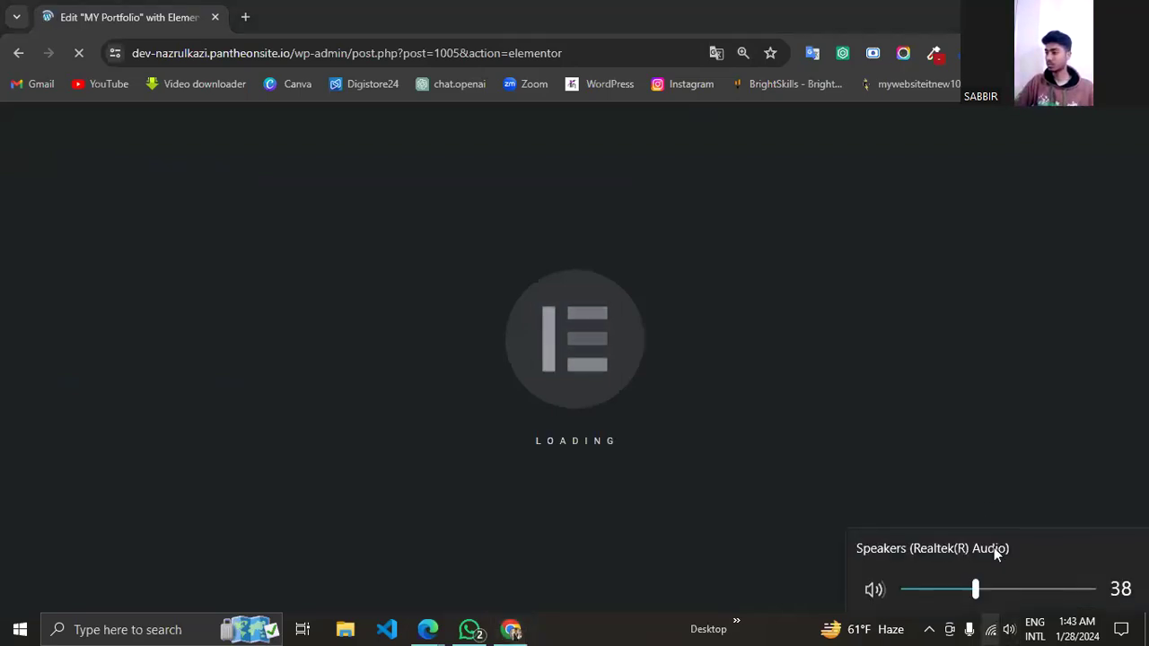
left_click(992, 494)
left_click(991, 631)
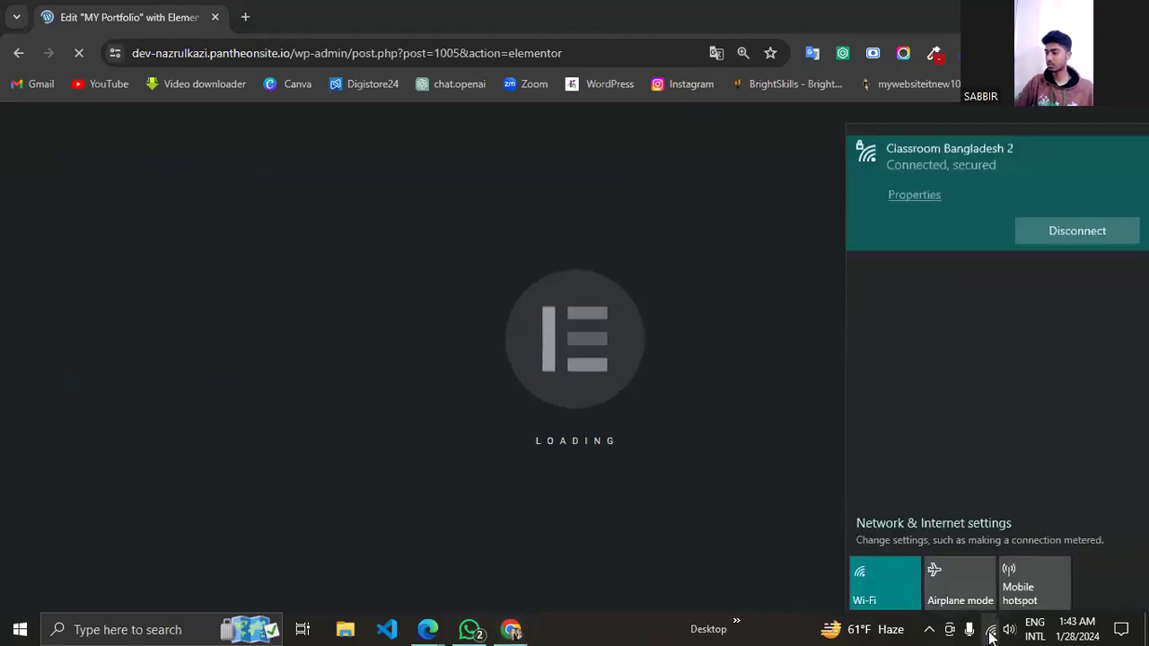
left_click(991, 631)
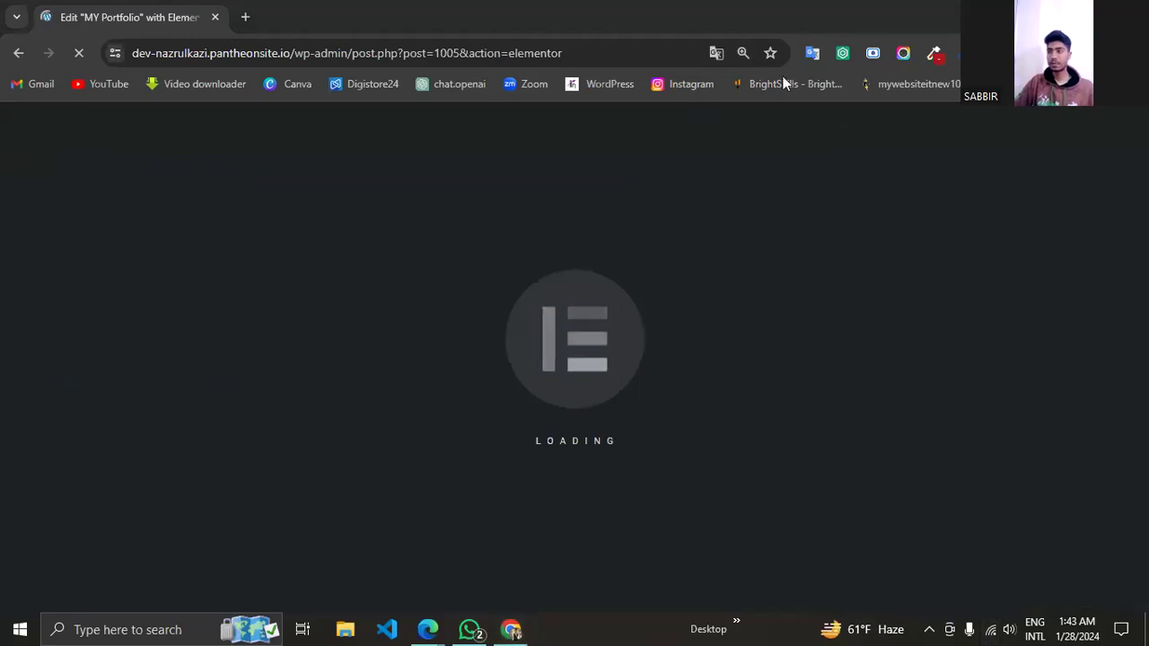
double_click(740, 8)
right_click(1120, 186)
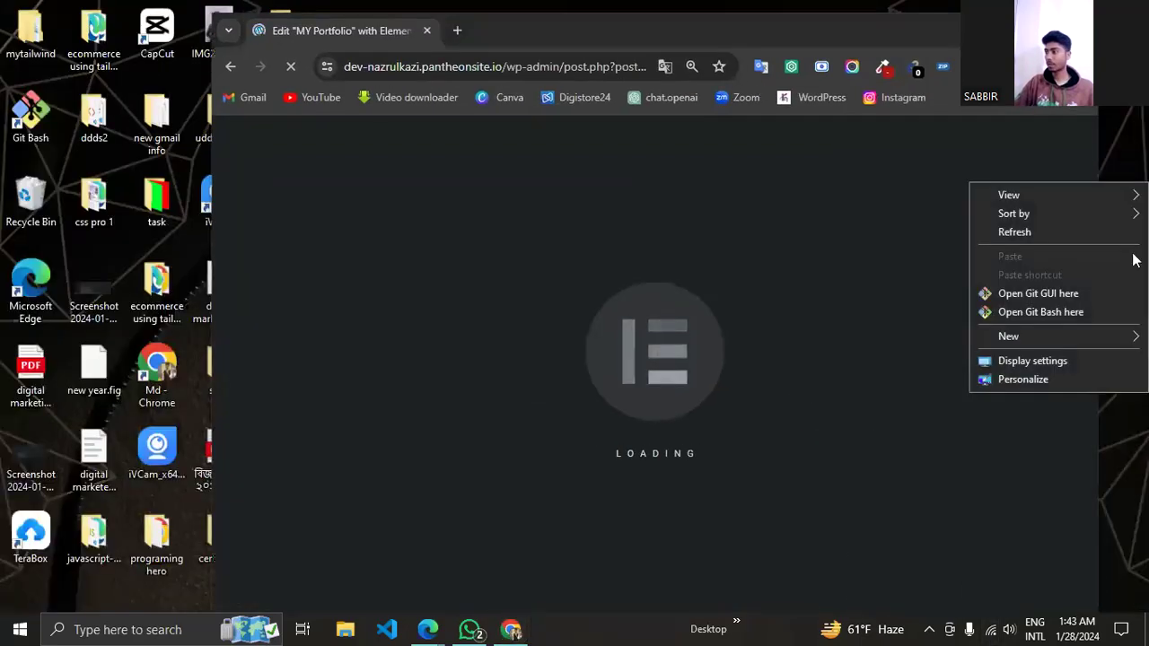
left_click(1116, 235)
right_click(1120, 185)
left_click(1121, 235)
right_click(1121, 185)
left_click(1125, 235)
right_click(1138, 178)
left_click(1115, 228)
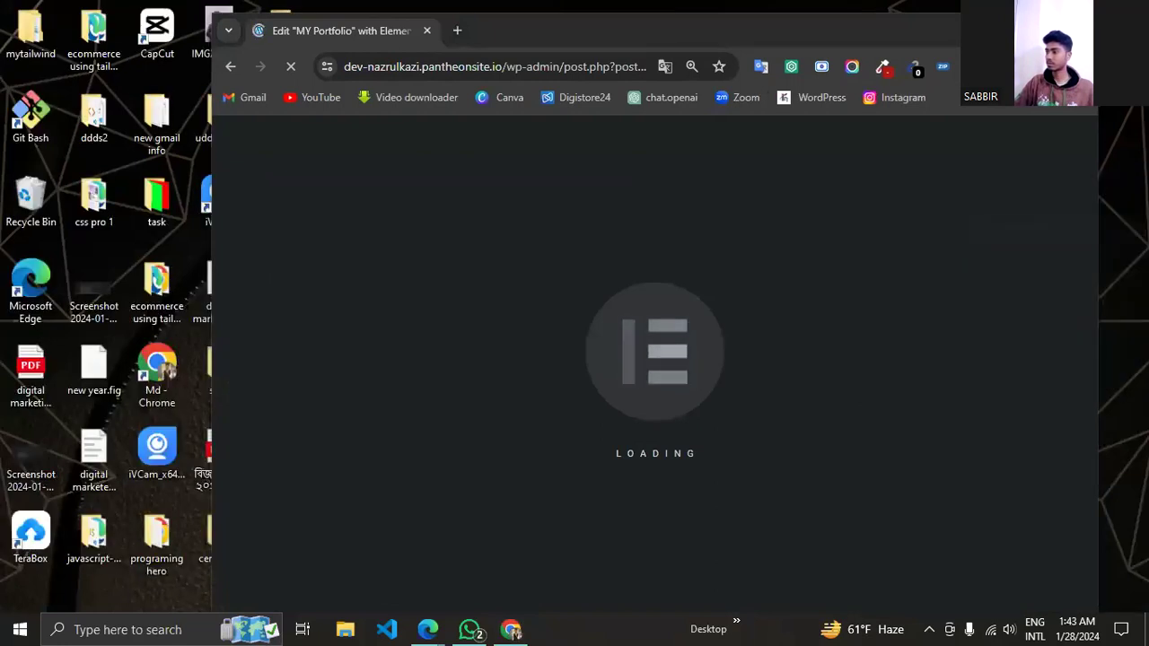
left_click(1040, 27)
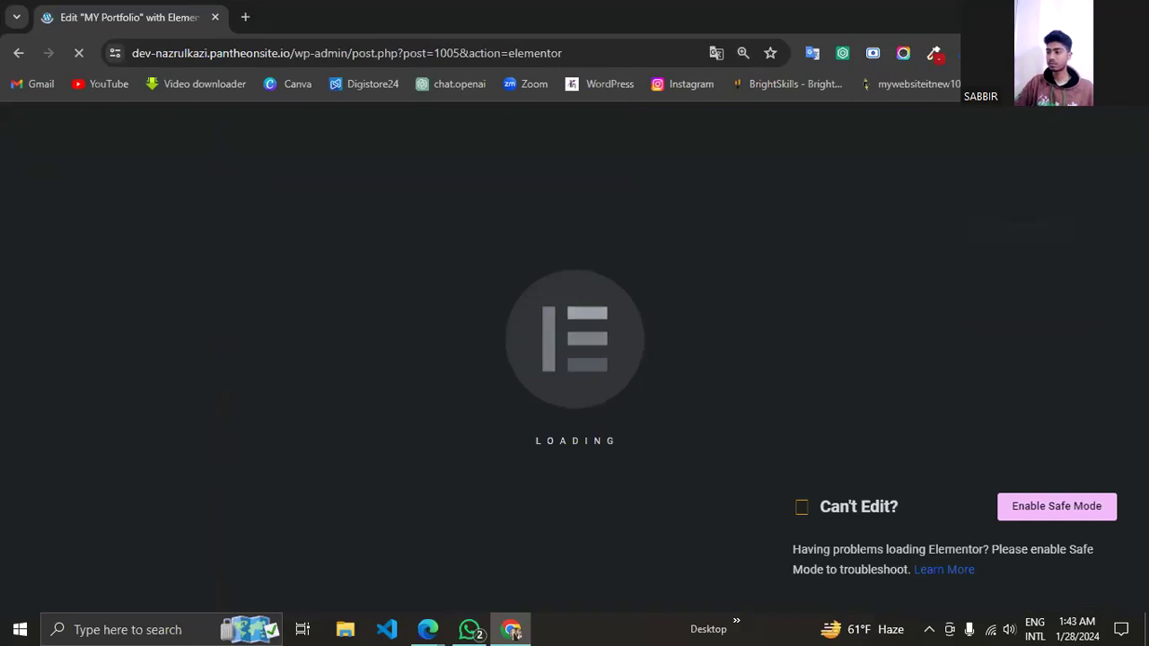
Enable Elementor's Safe Mode to troubleshoot the editor's loading.
left_click(1066, 508)
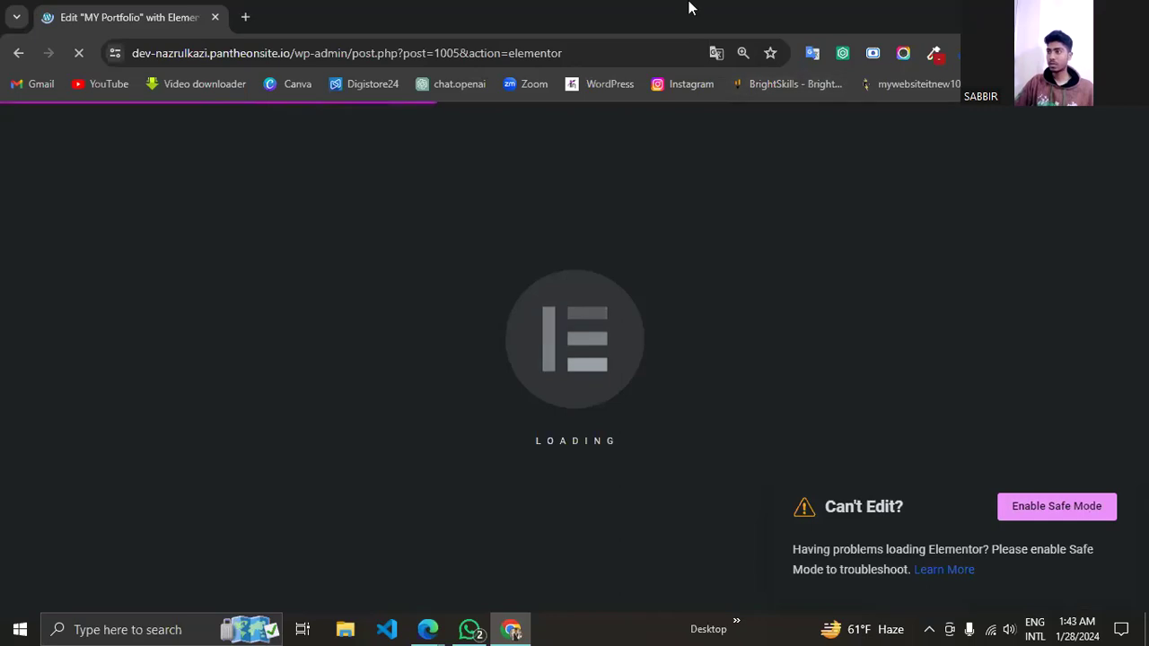
left_click_drag(689, 8, 606, 27)
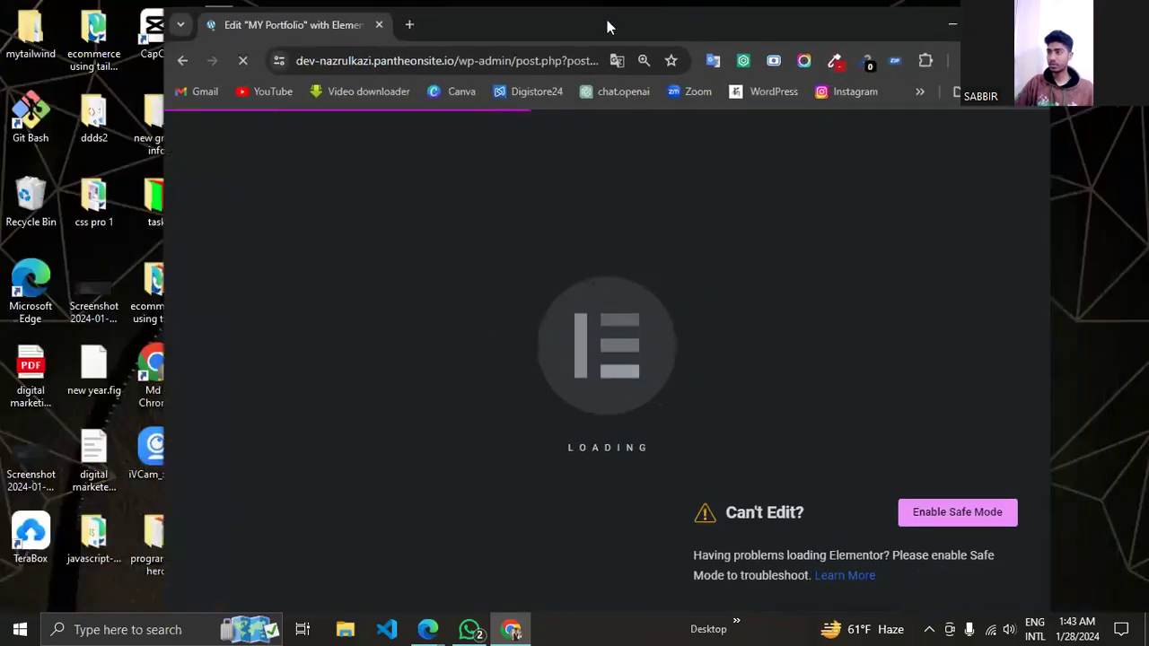
right_click(1087, 181)
left_click(1105, 223)
right_click(1121, 177)
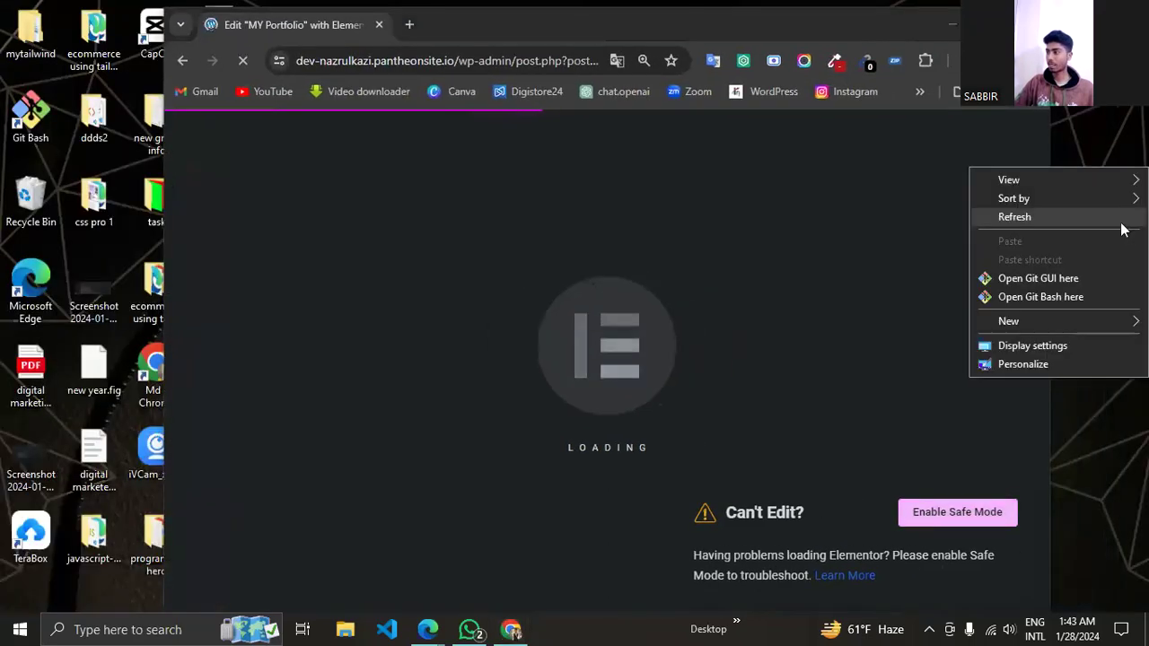
left_click(1121, 218)
left_click(991, 24)
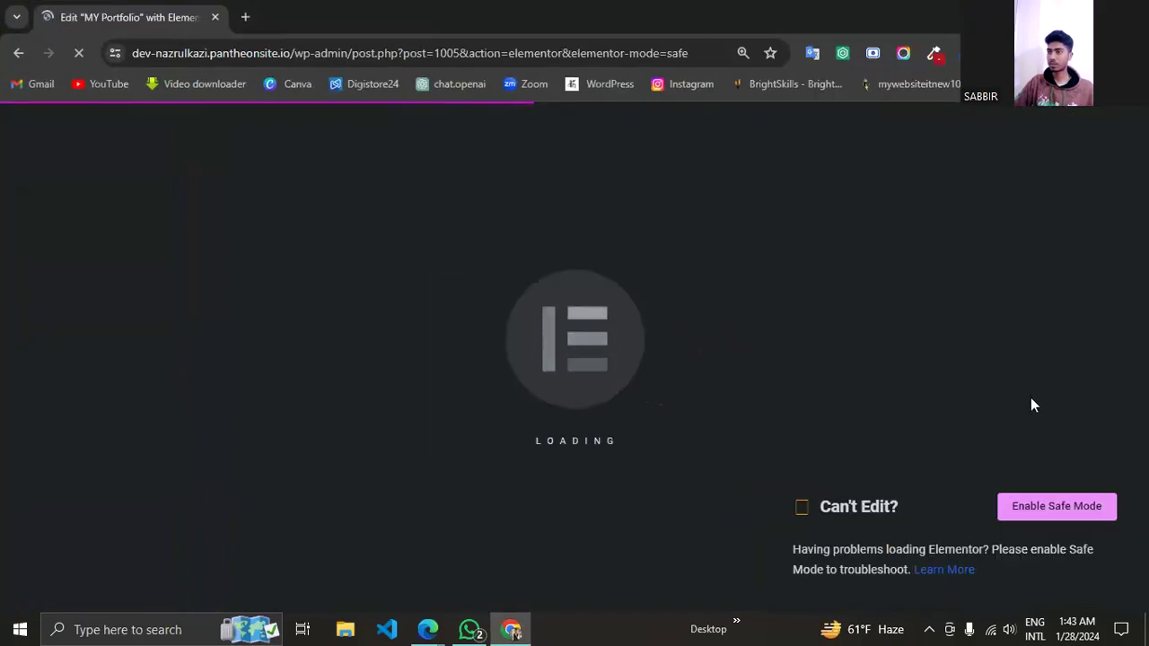
Request Elementor's Safe Mode again for the MY Portfolio page editor.
left_click(1066, 505)
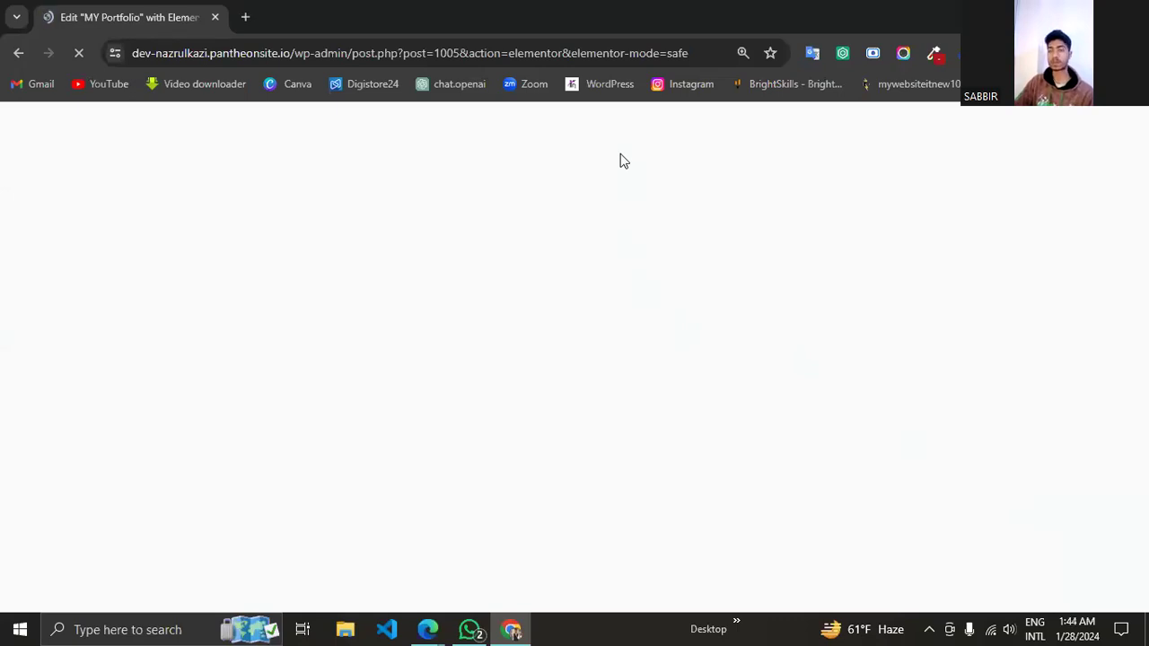
double_click(590, 7)
right_click(989, 136)
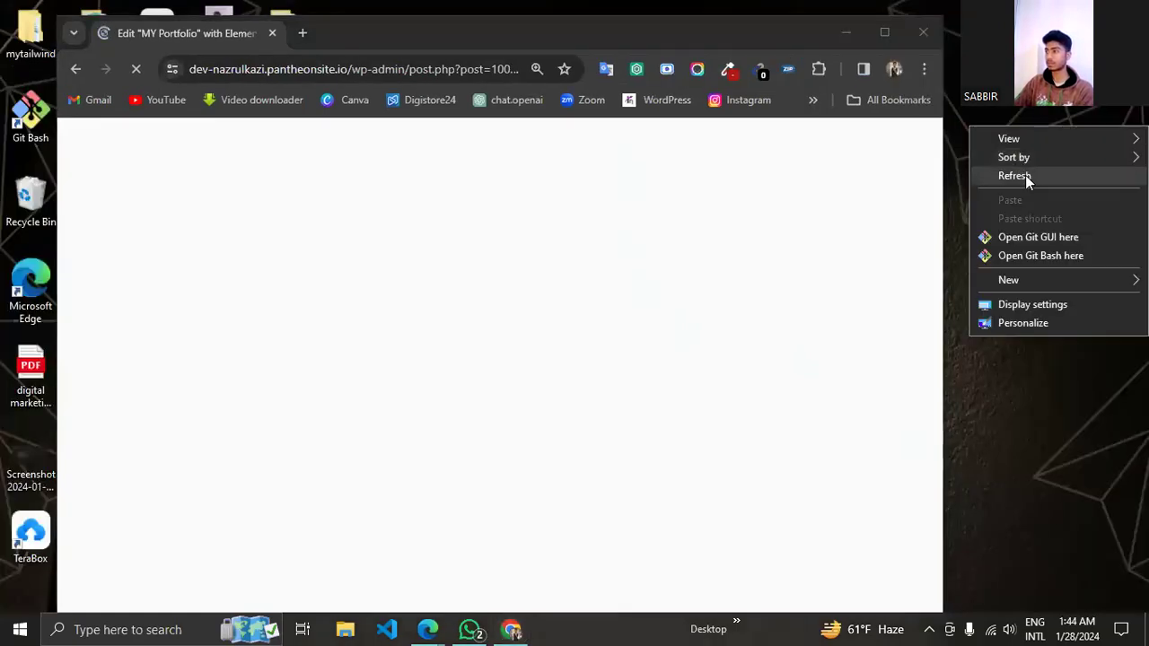
left_click(1026, 176)
right_click(1014, 151)
left_click(1036, 195)
right_click(1014, 139)
left_click(1036, 182)
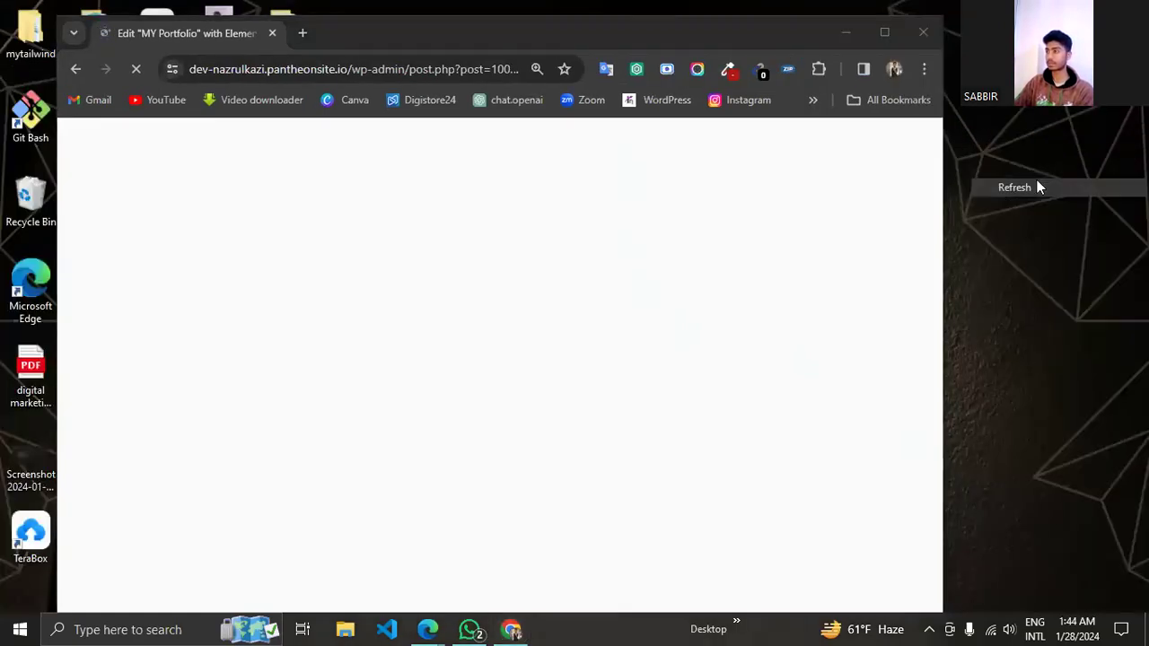
left_click(888, 36)
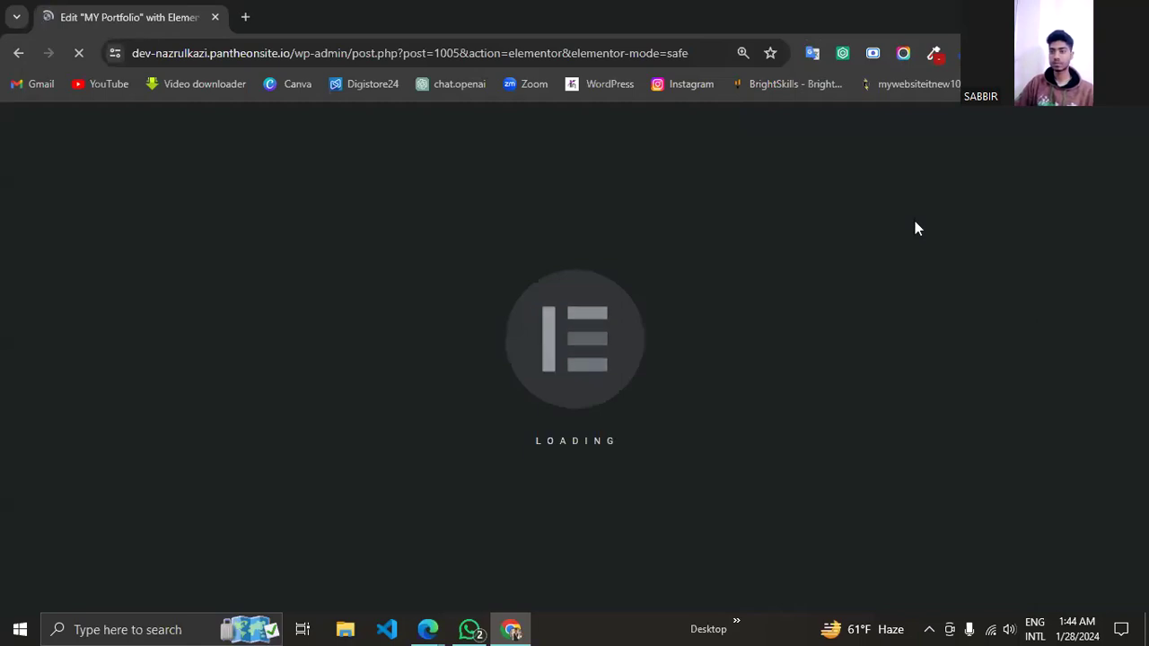
double_click(805, 7)
right_click(1113, 134)
left_click(1085, 183)
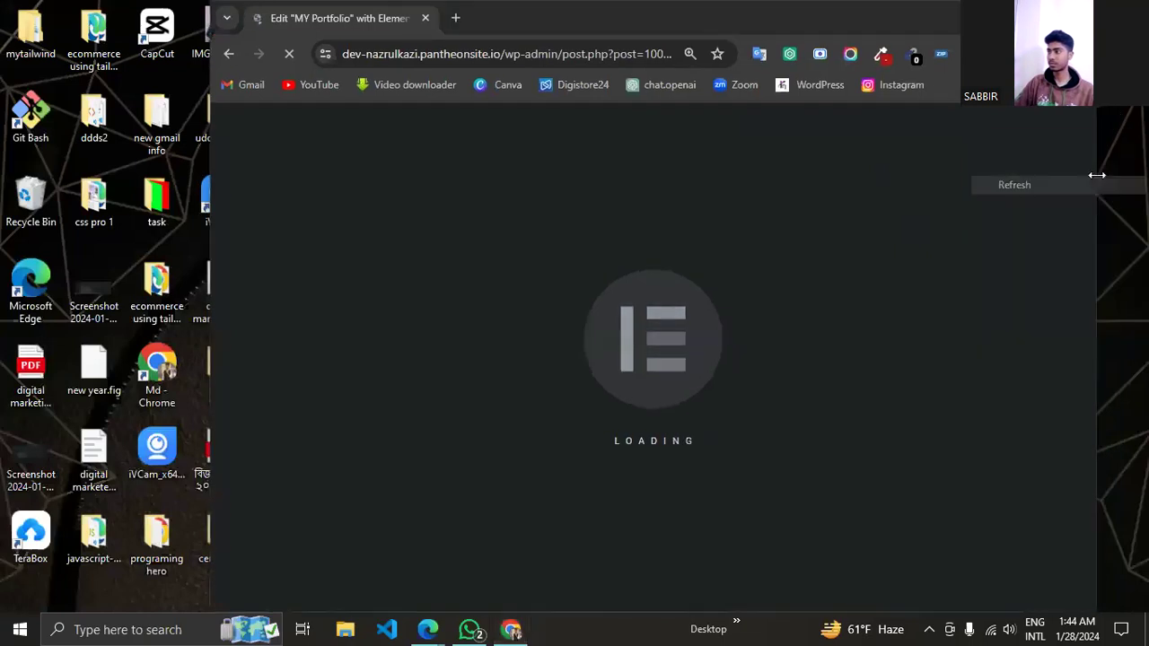
right_click(1103, 148)
left_click(1120, 195)
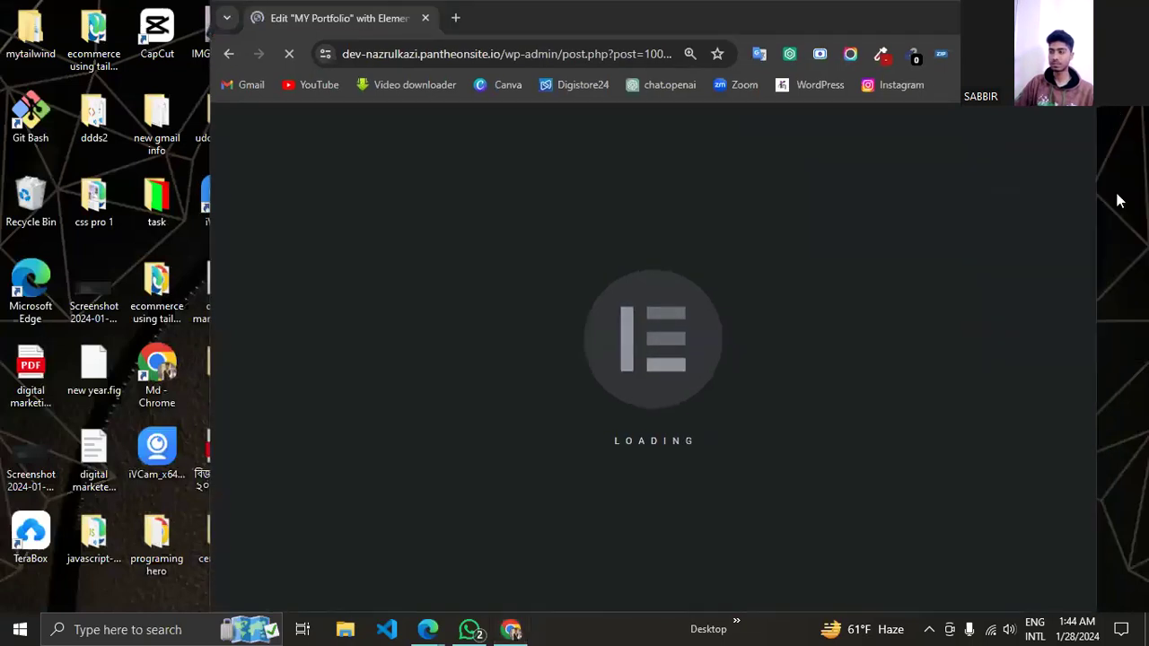
right_click(1121, 155)
left_click(1105, 206)
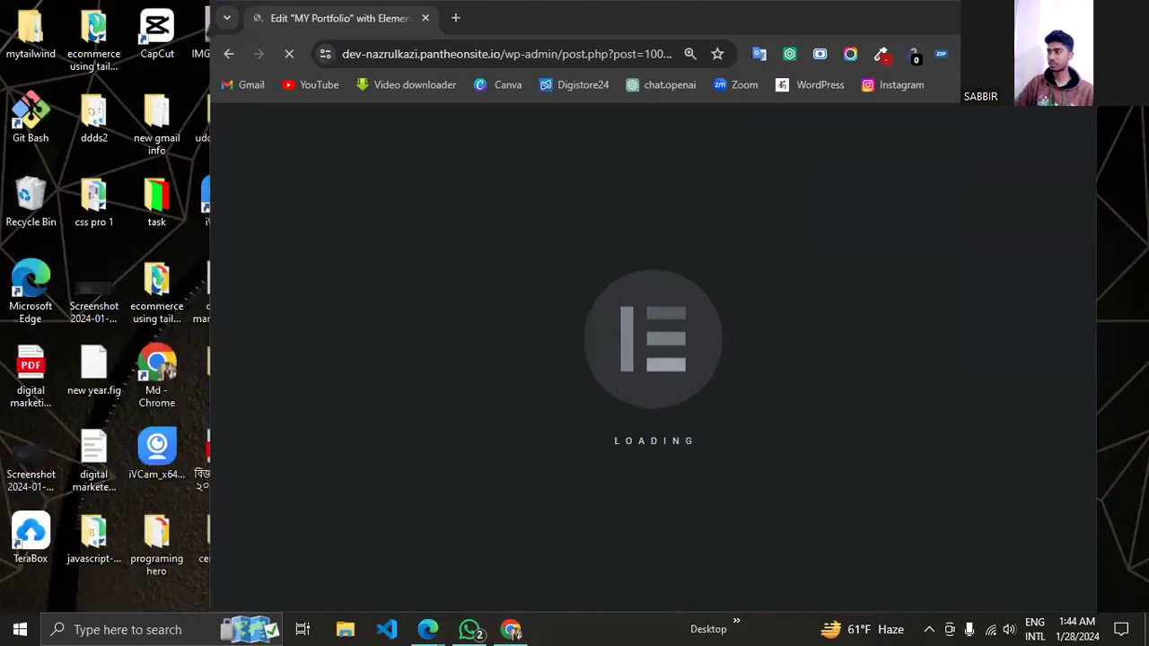
double_click(575, 14)
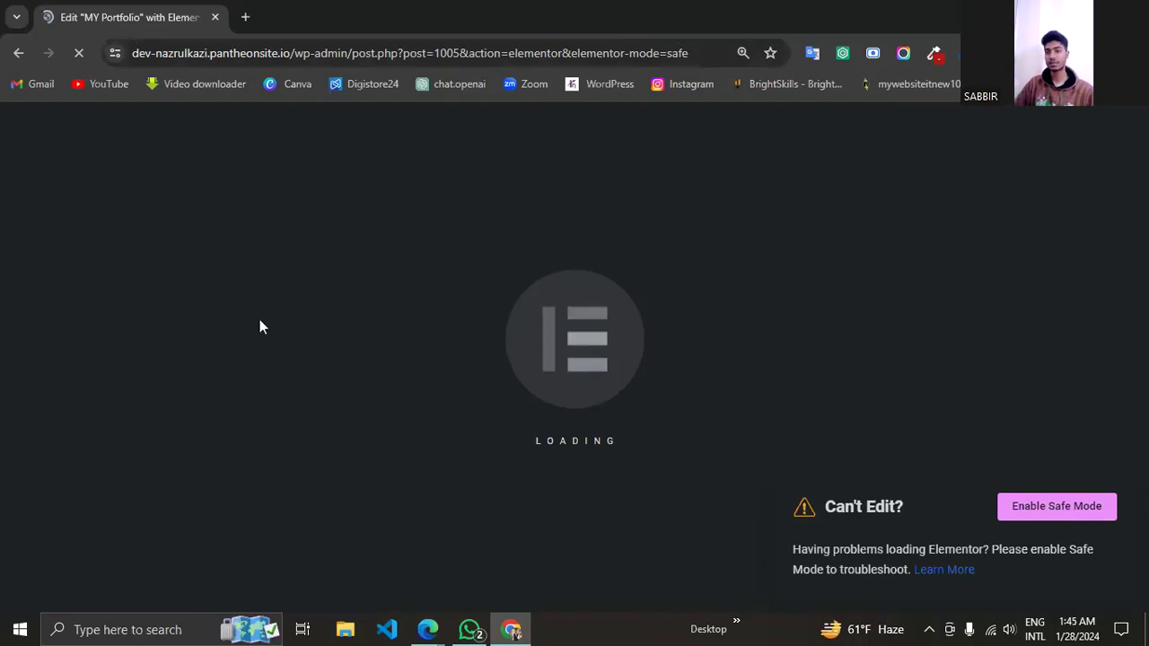
Try to enable Elementor's Safe Mode once more, stop the page loading and dismiss the error alert.
left_click(1039, 507)
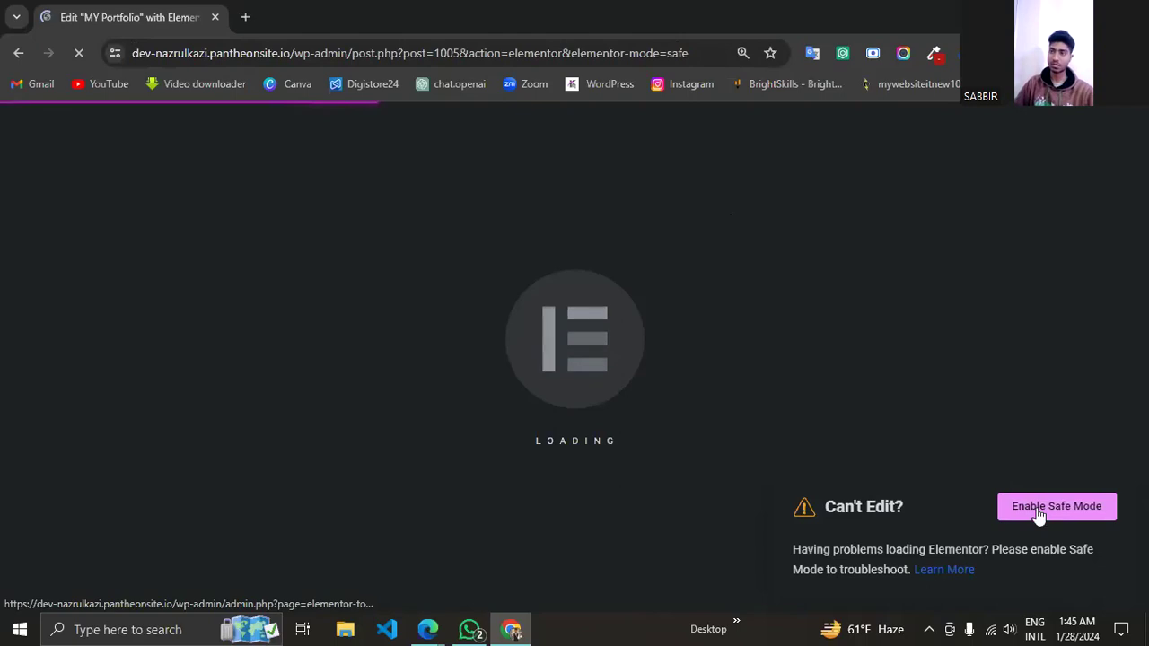
left_click(79, 53)
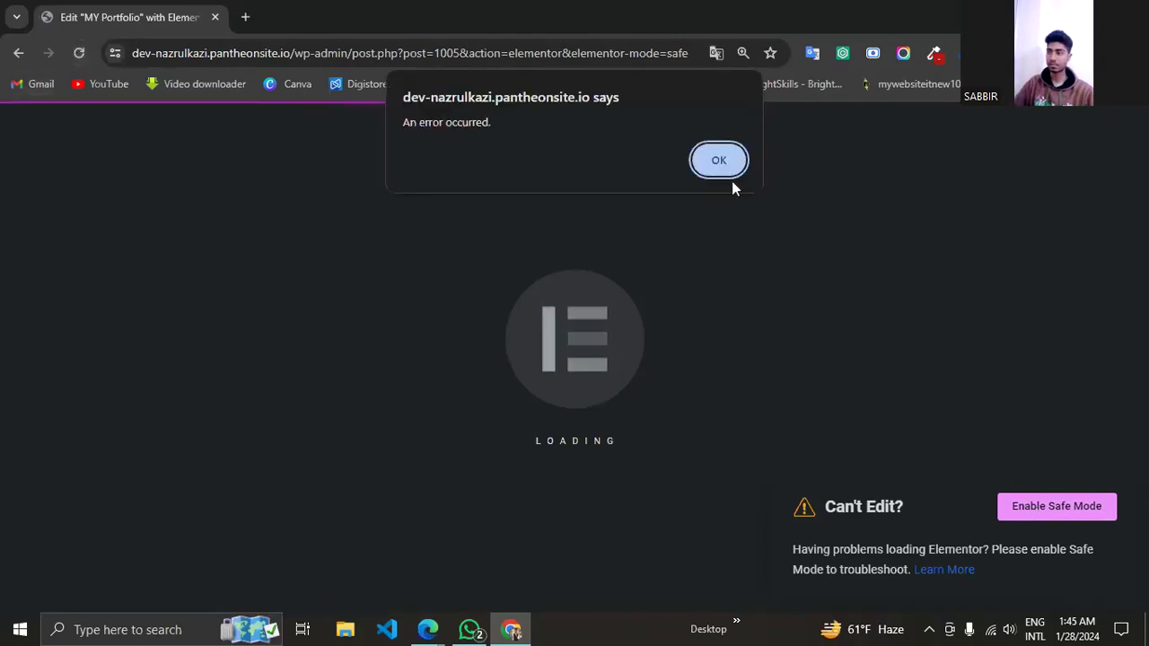
left_click(731, 160)
left_click(729, 163)
left_click(729, 164)
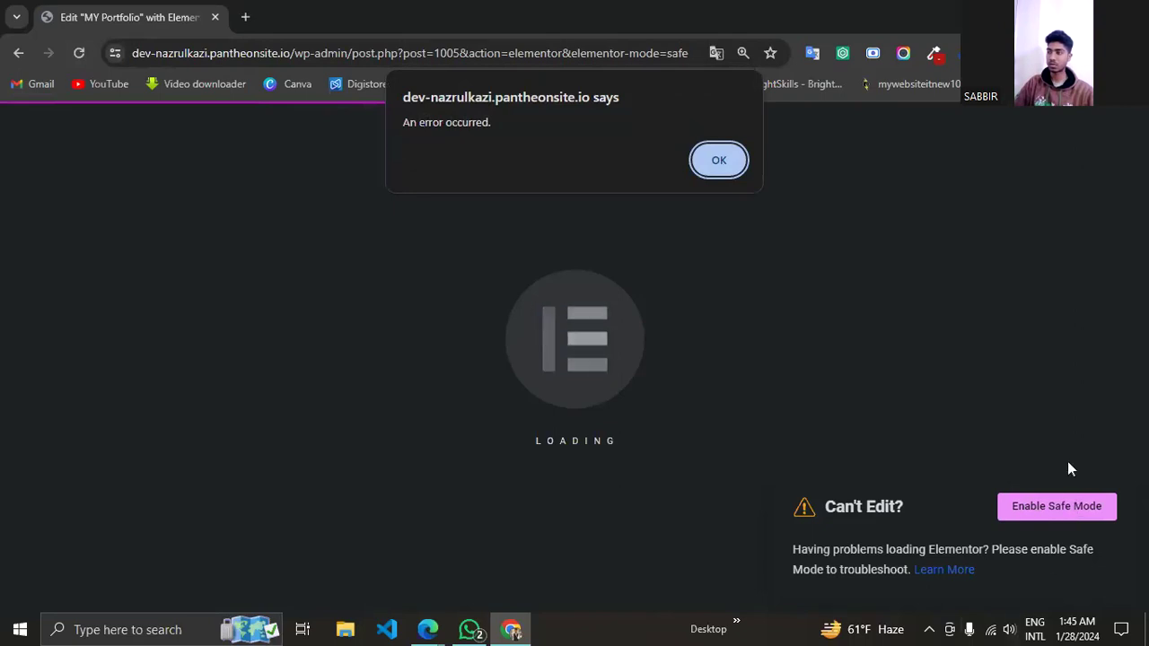
Open the bookmarked portfolio website in a new browser tab and dismiss the alert in the MY Portfolio editor tab.
left_click(242, 17)
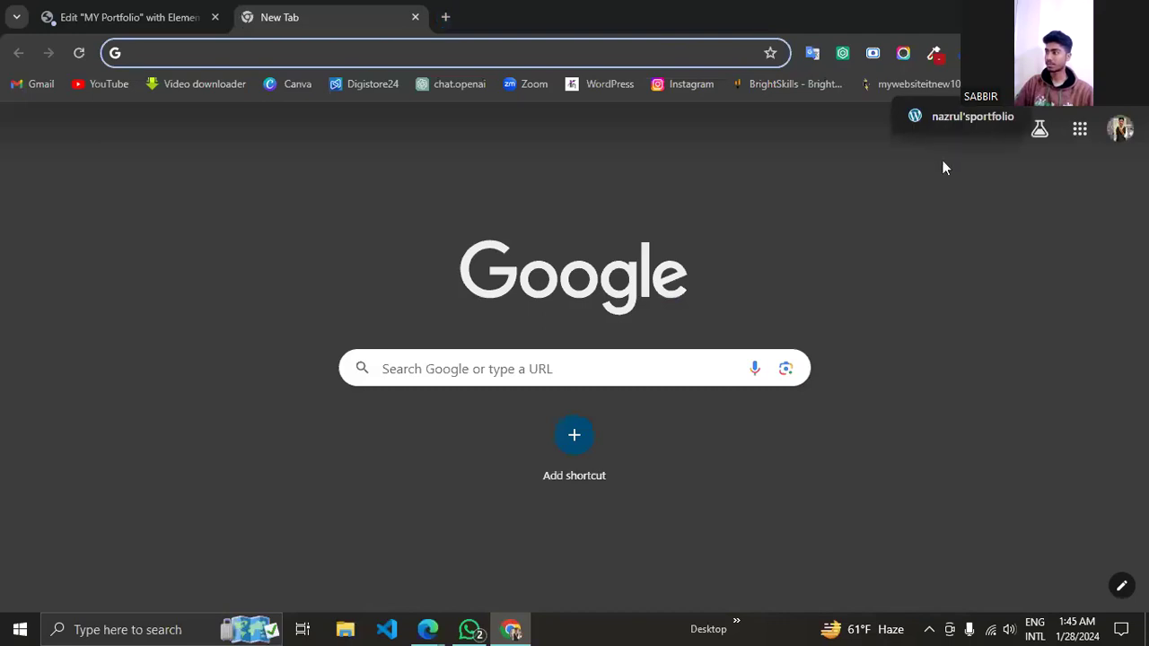
left_click(943, 114)
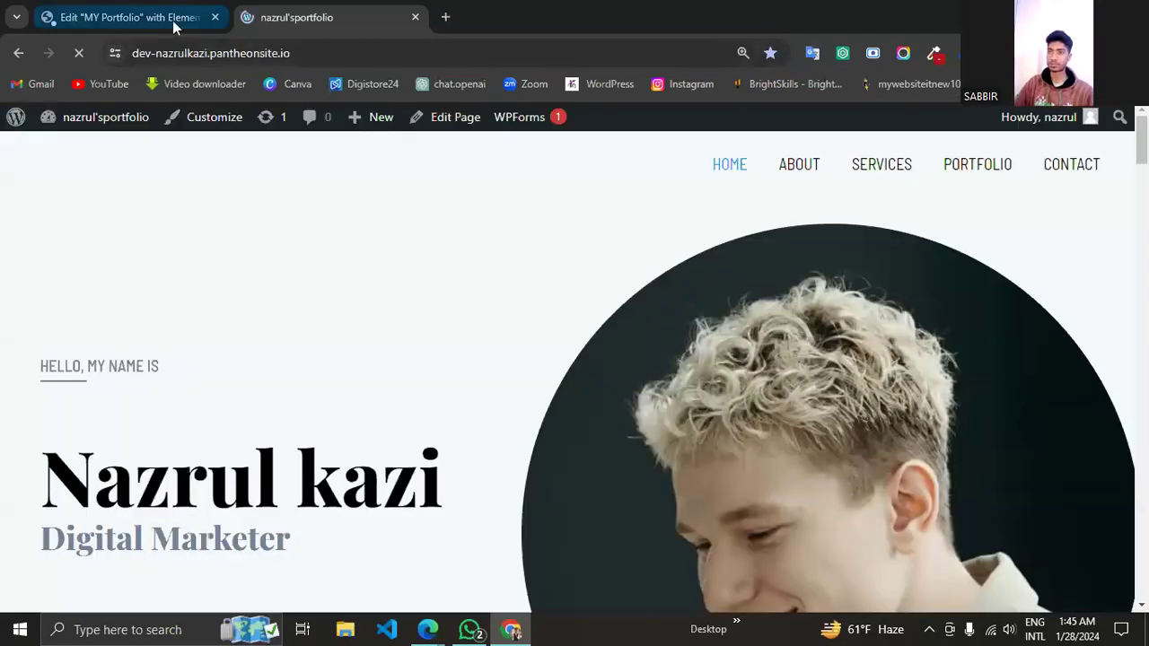
left_click(172, 20)
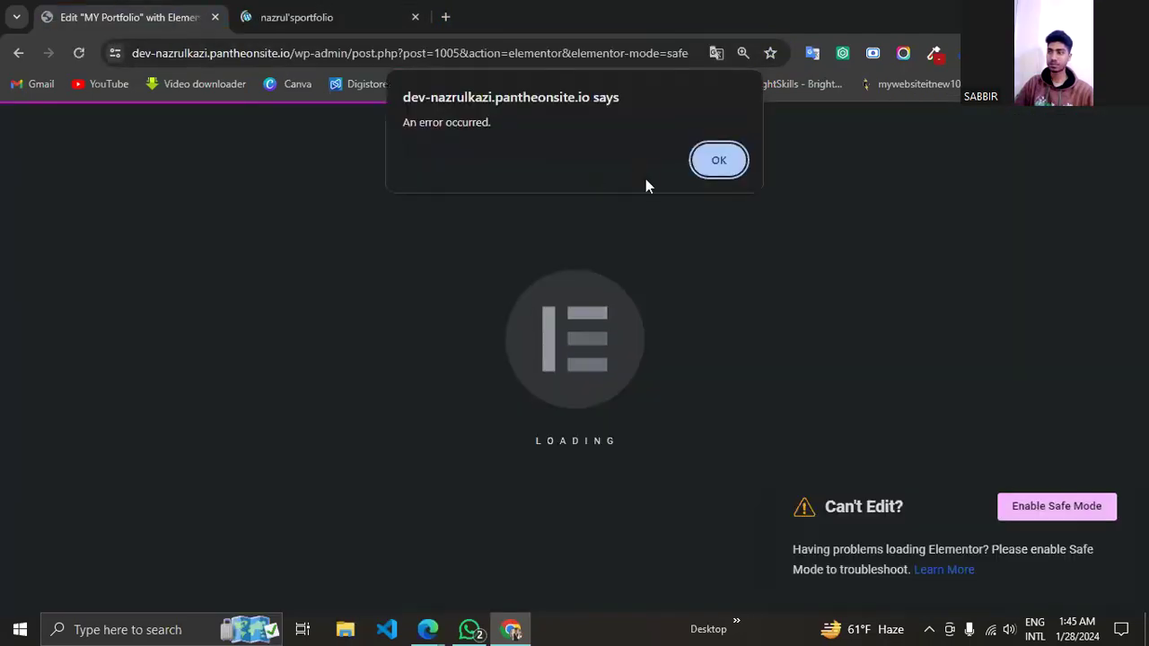
left_click(703, 167)
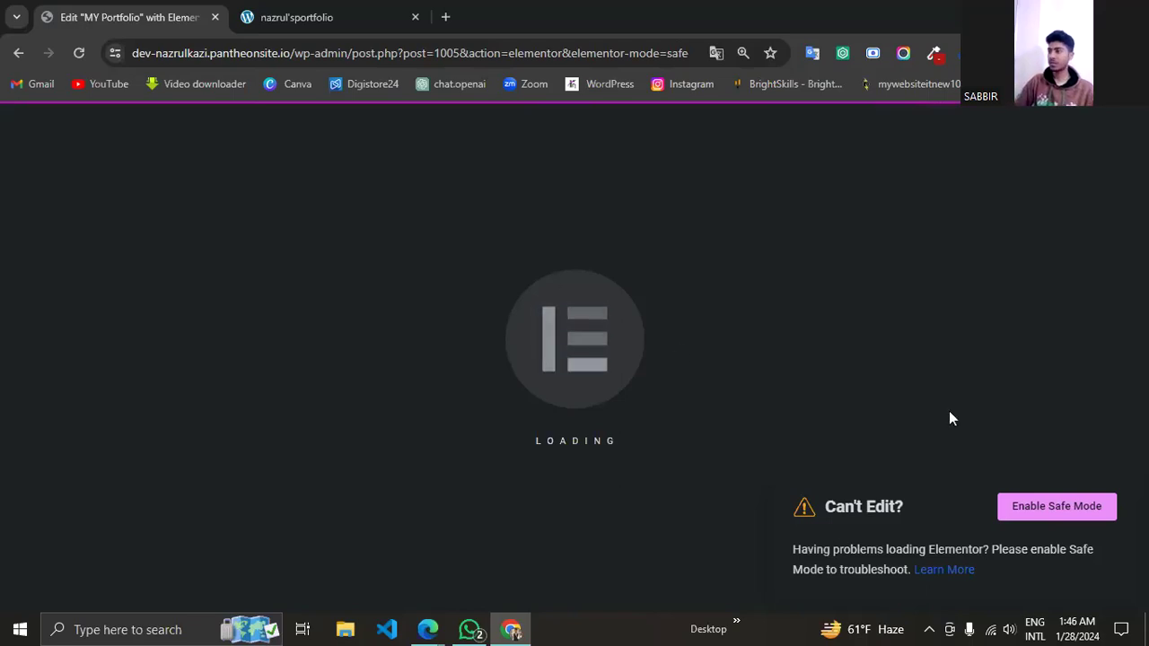
left_click(287, 17)
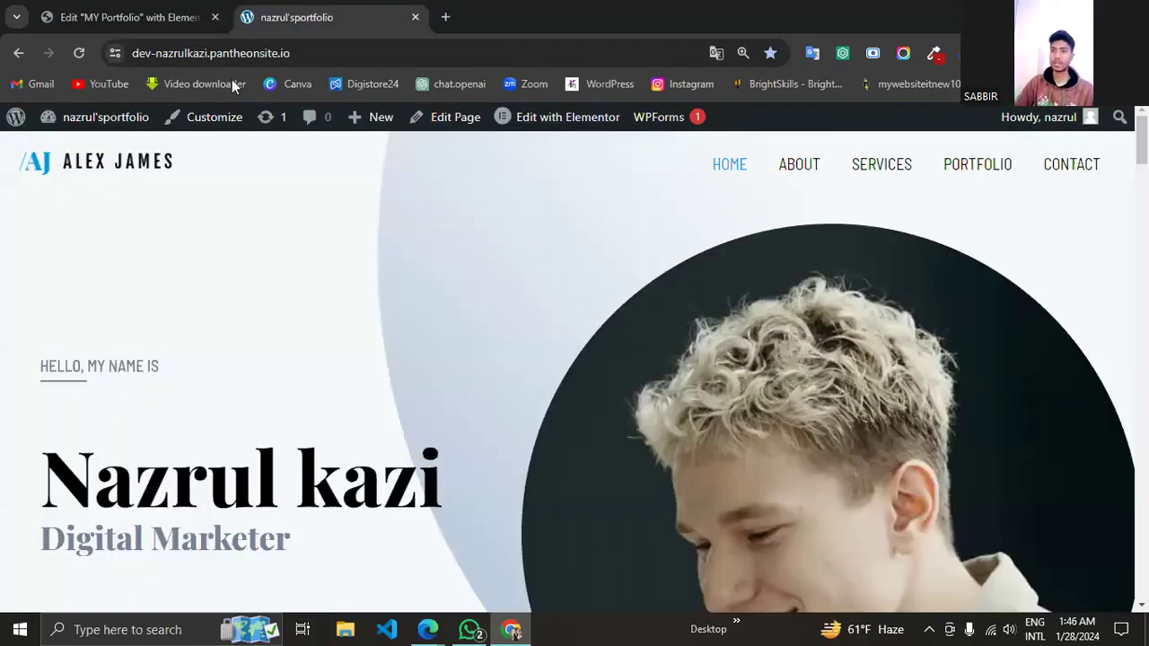
left_click(547, 123)
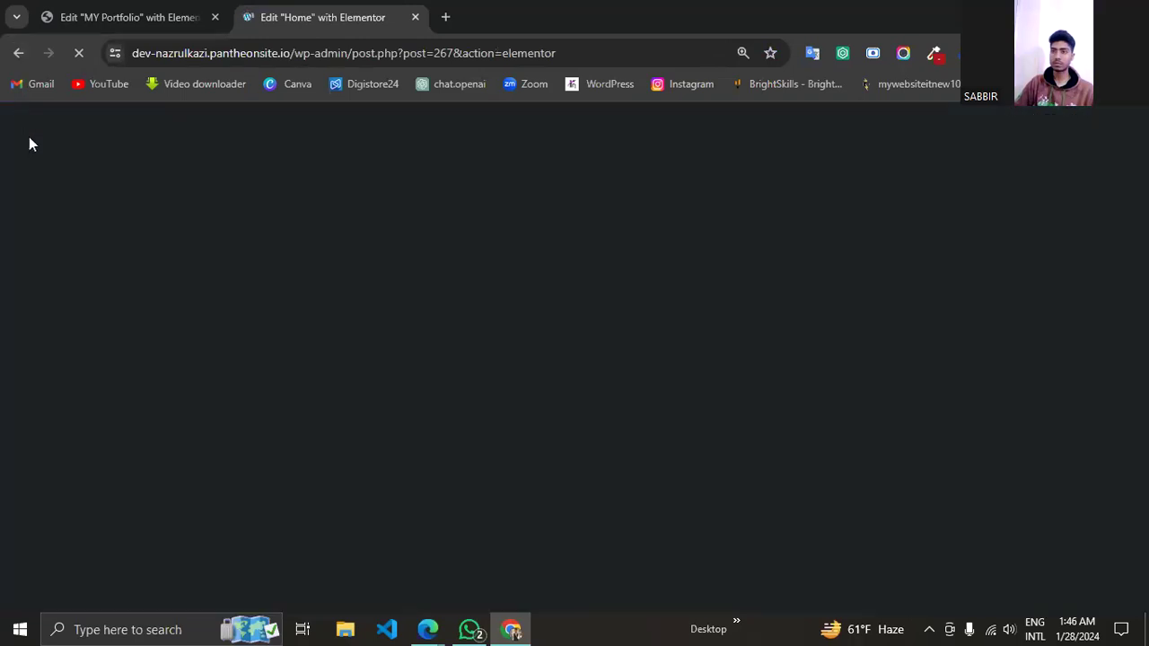
left_click(16, 56)
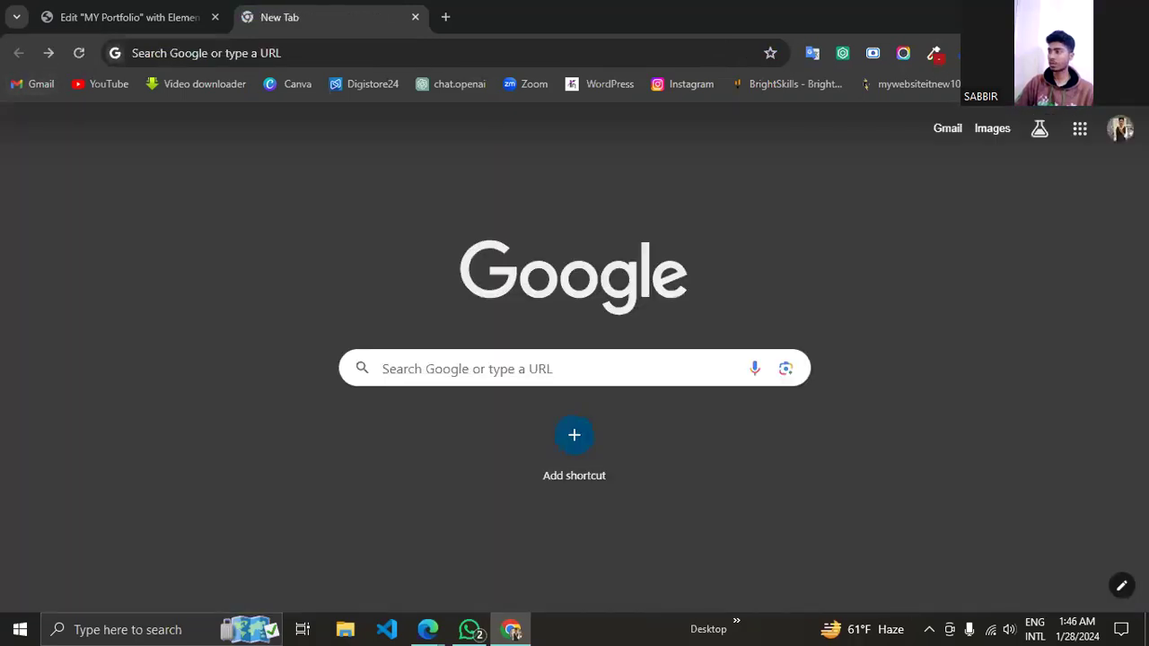
left_click(970, 116)
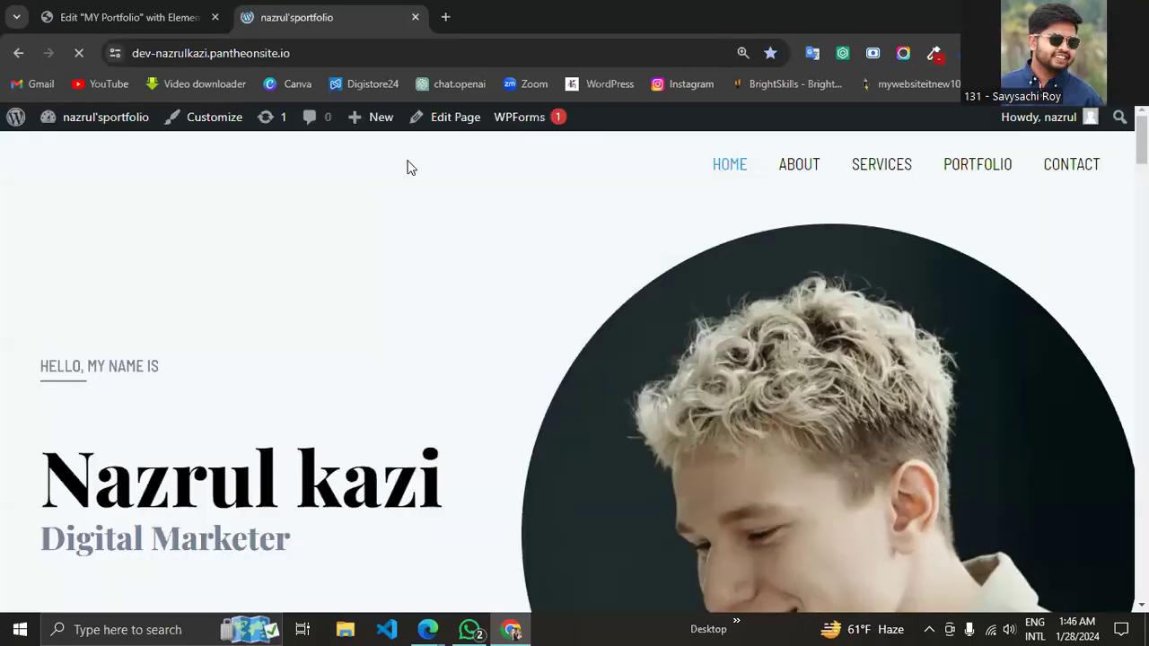
left_click(116, 17)
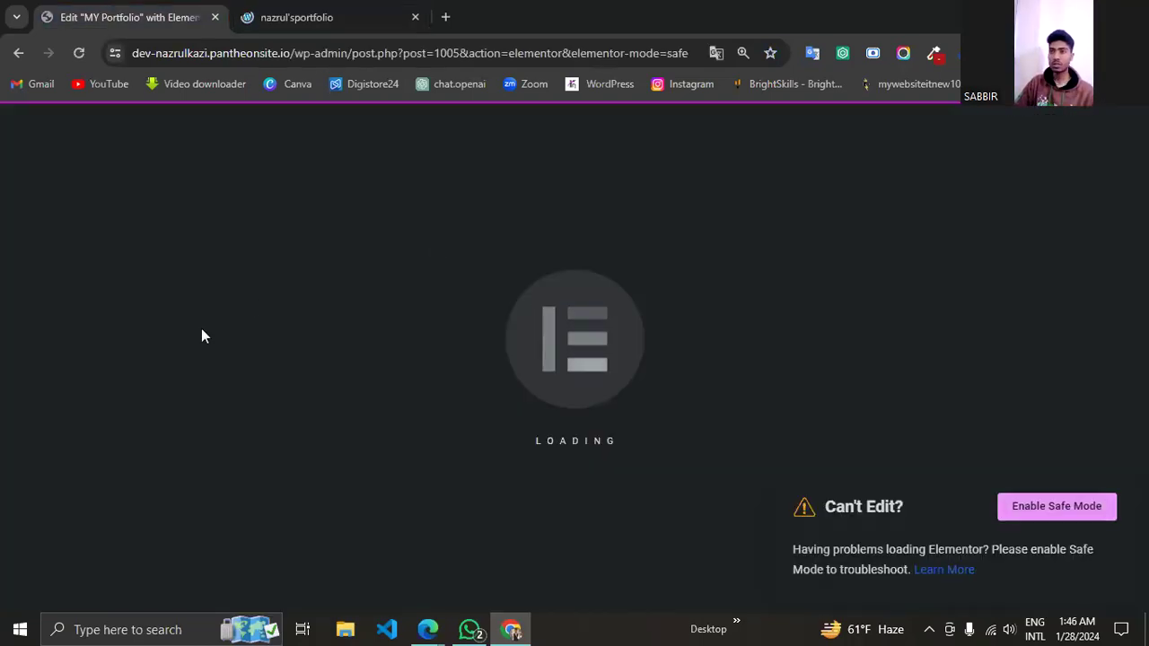
left_click(282, 19)
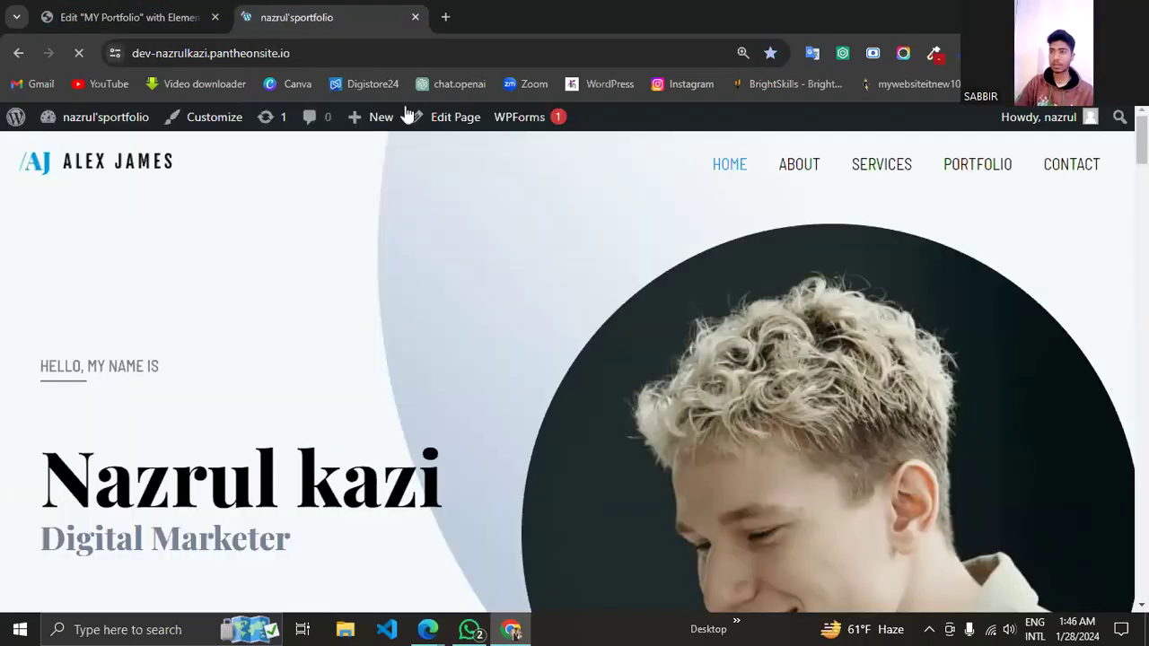
Open the site's WordPress admin area in a new tab and go to its list of pages.
right_click(18, 122)
left_click(45, 136)
left_click(484, 18)
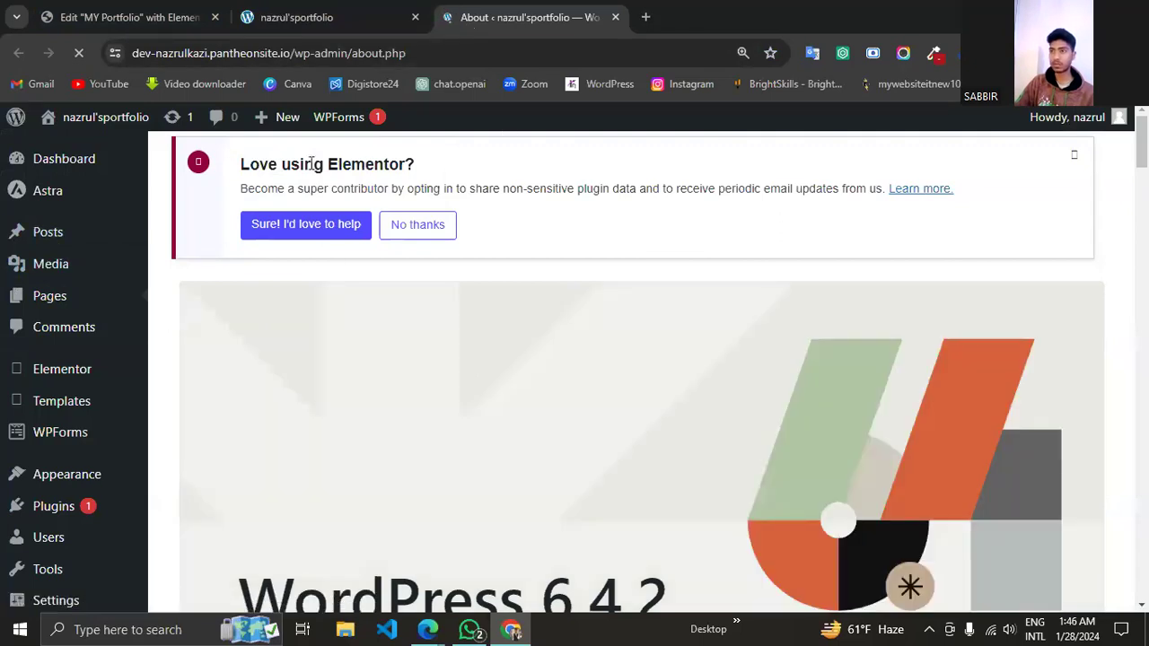
left_click(32, 294)
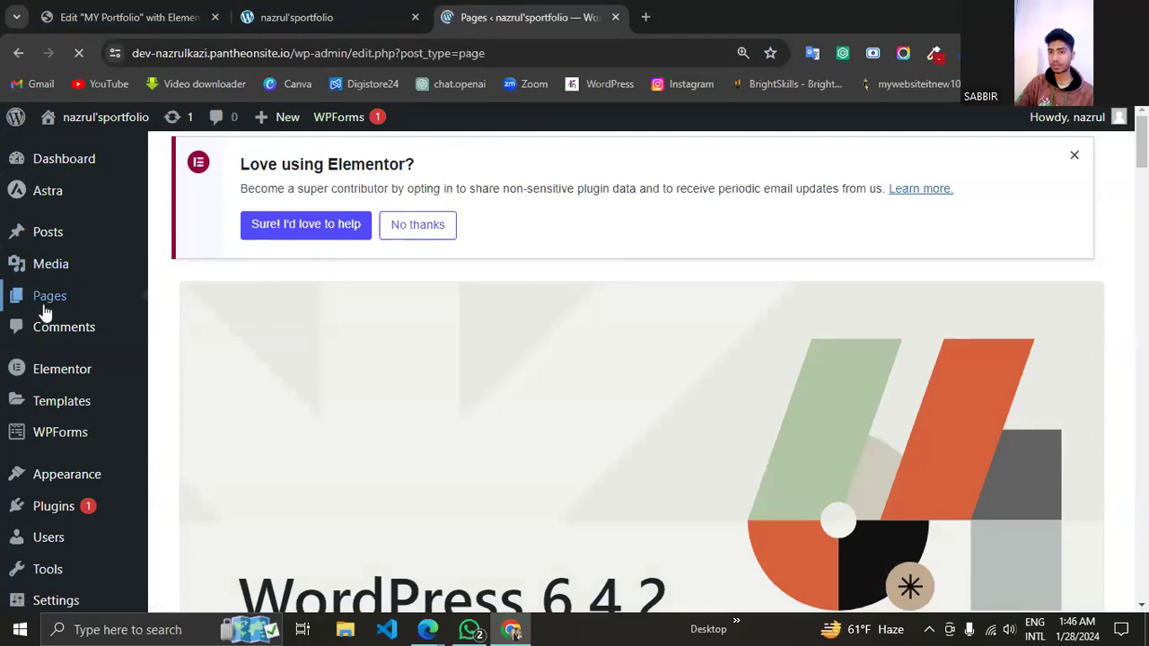
Open the MY Portfolio page from the pages list for editing with Elementor.
scroll(371, 361, "down", 3)
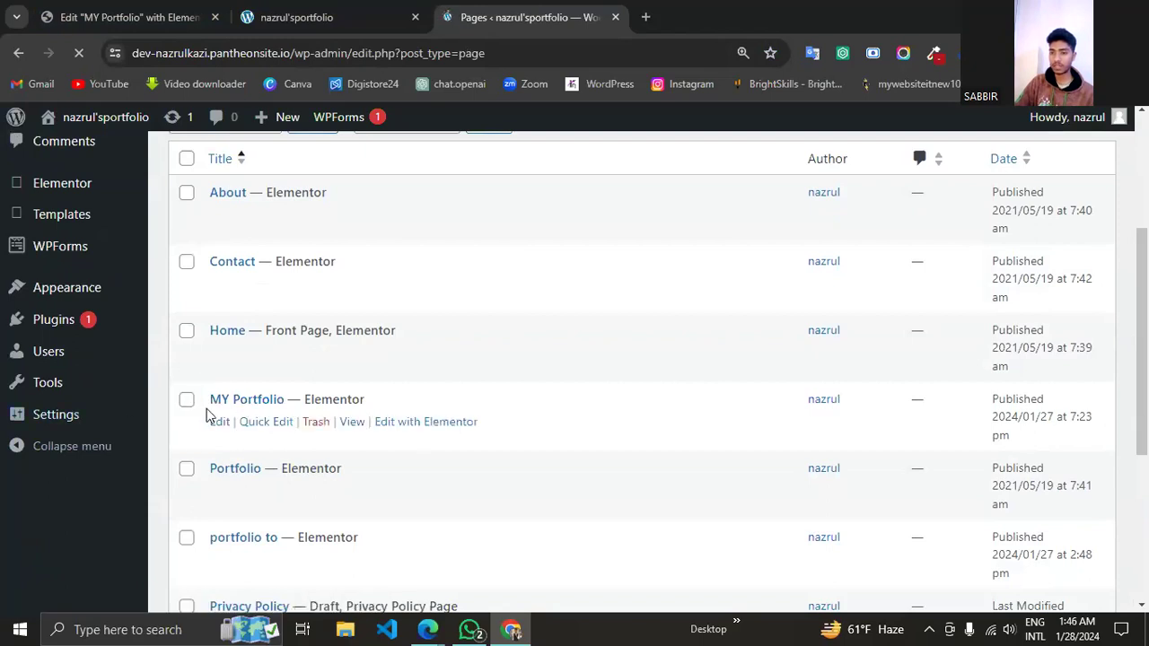
scroll(400, 428, "up", 3)
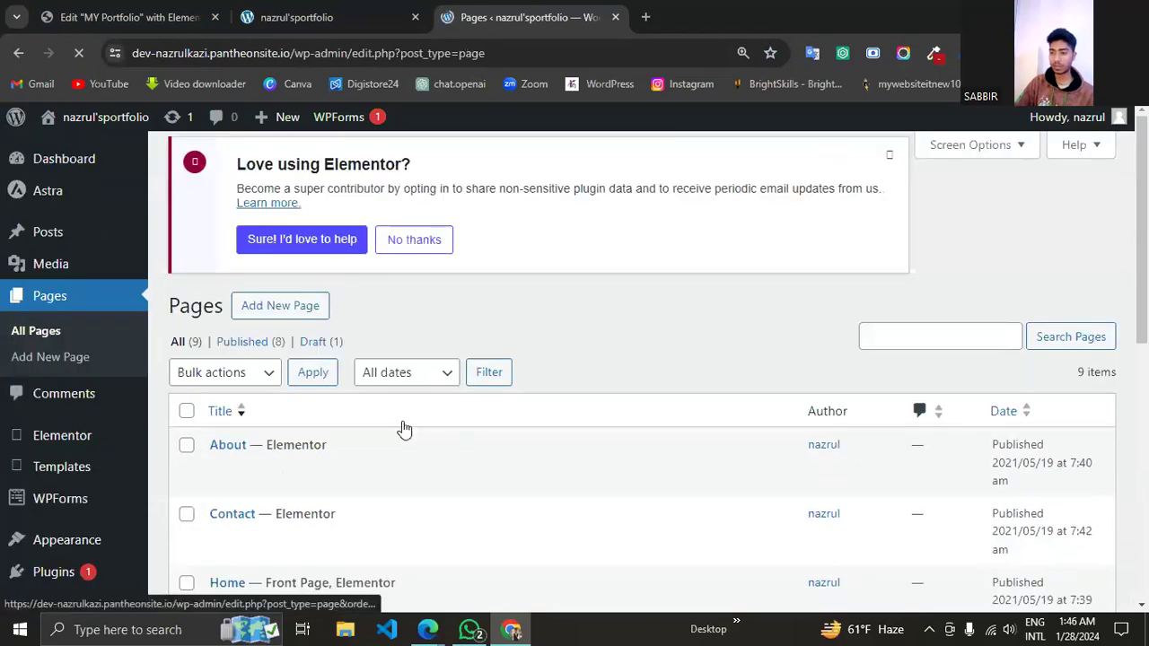
scroll(310, 539, "down", 3)
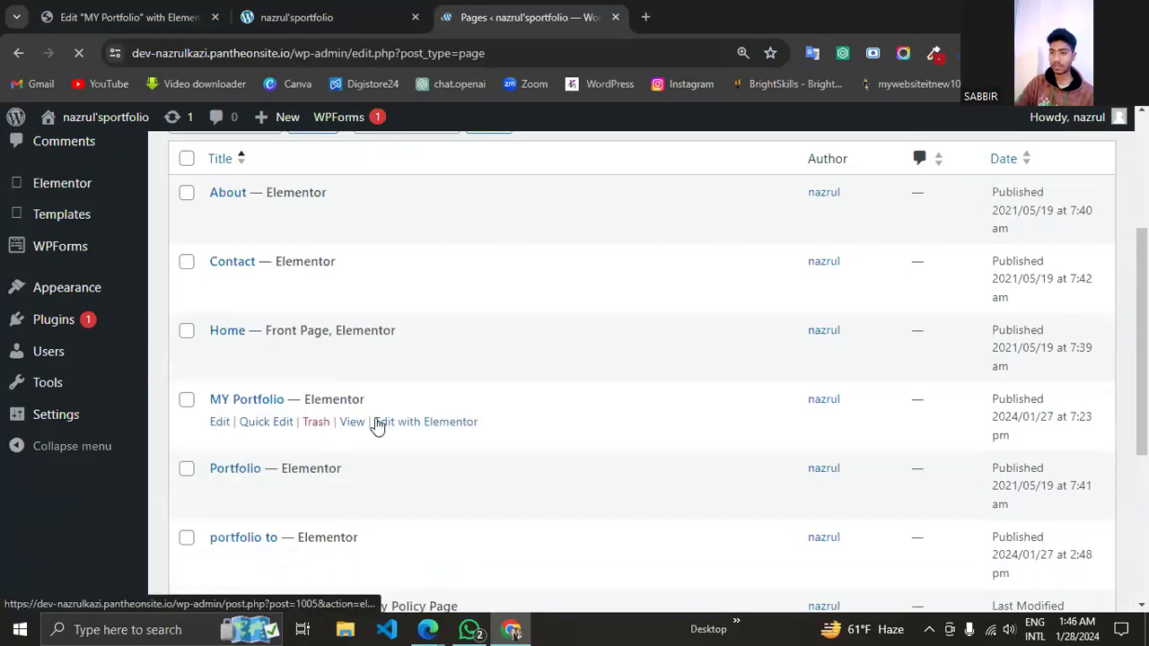
left_click(407, 428)
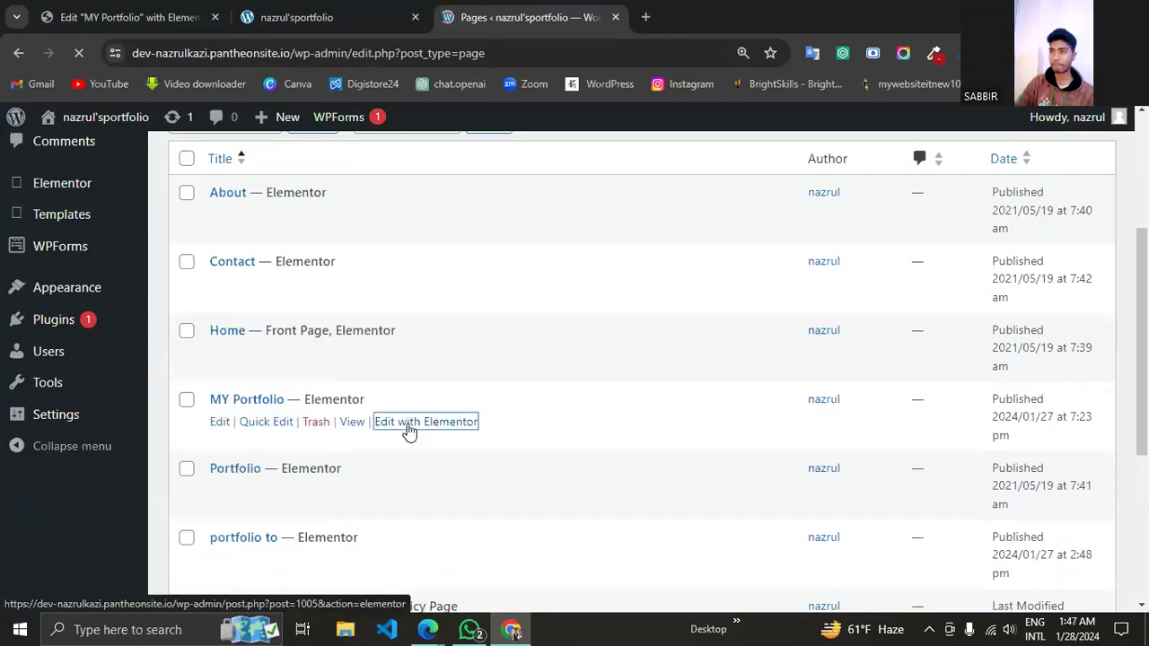
Check the open browser tabs and move the new MY Portfolio editor tab to the first position.
left_click(300, 8)
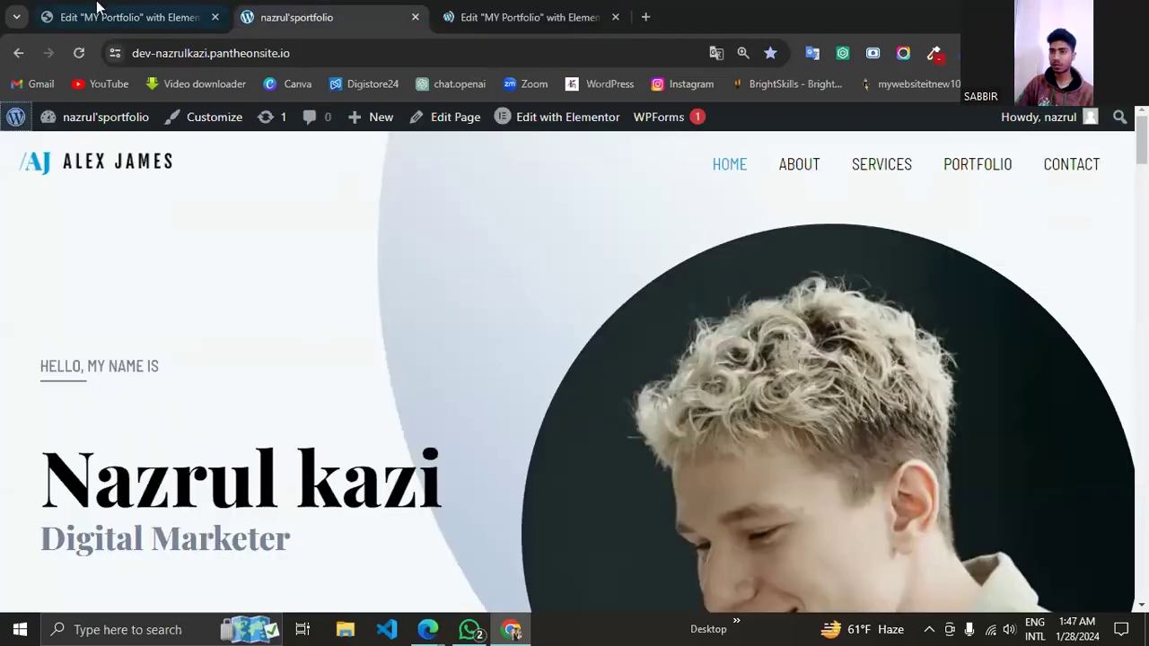
left_click(99, 9)
left_click(269, 18)
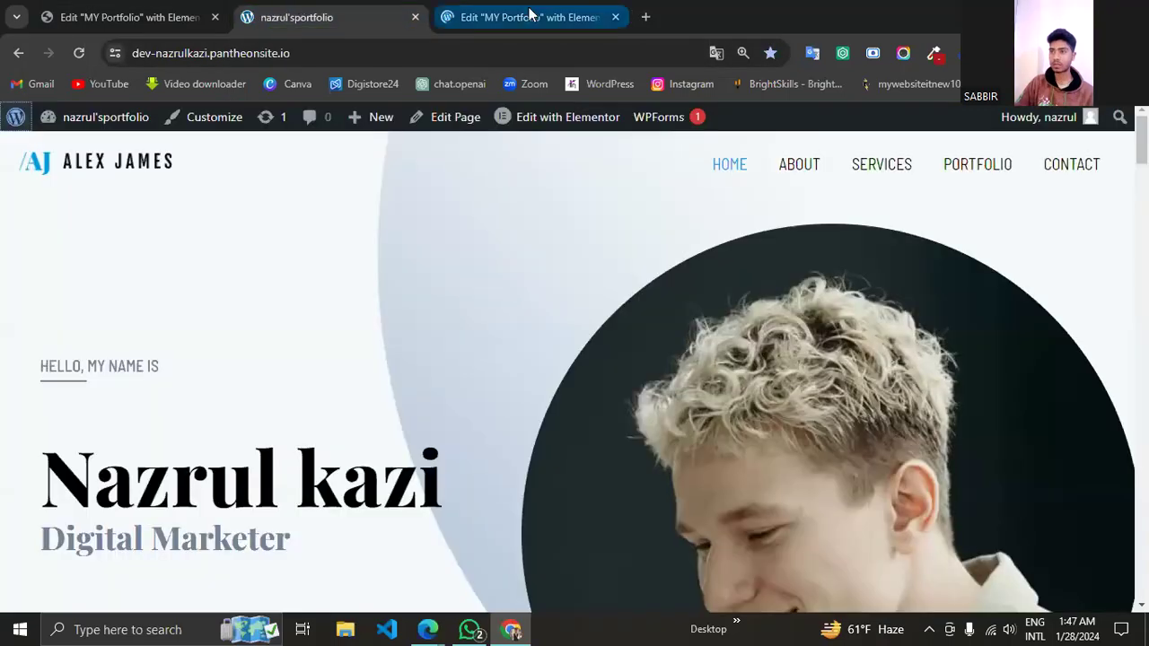
left_click(502, 16)
left_click_drag(446, 16, 142, 28)
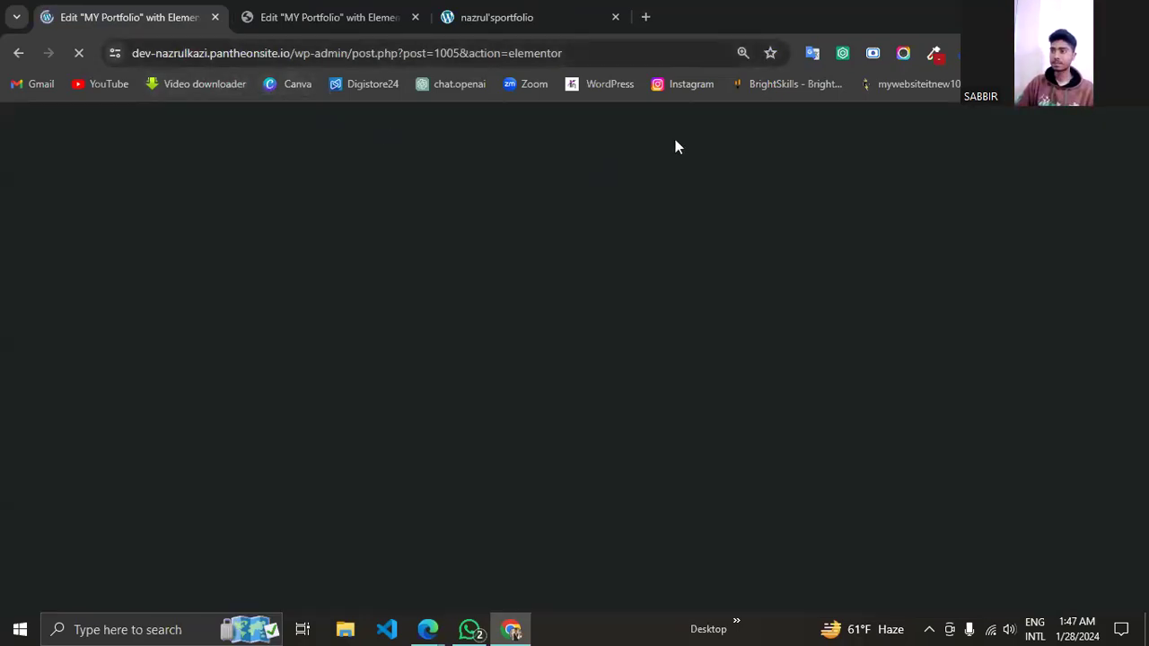
double_click(844, 7)
right_click(1128, 110)
left_click(1136, 153)
double_click(915, 20)
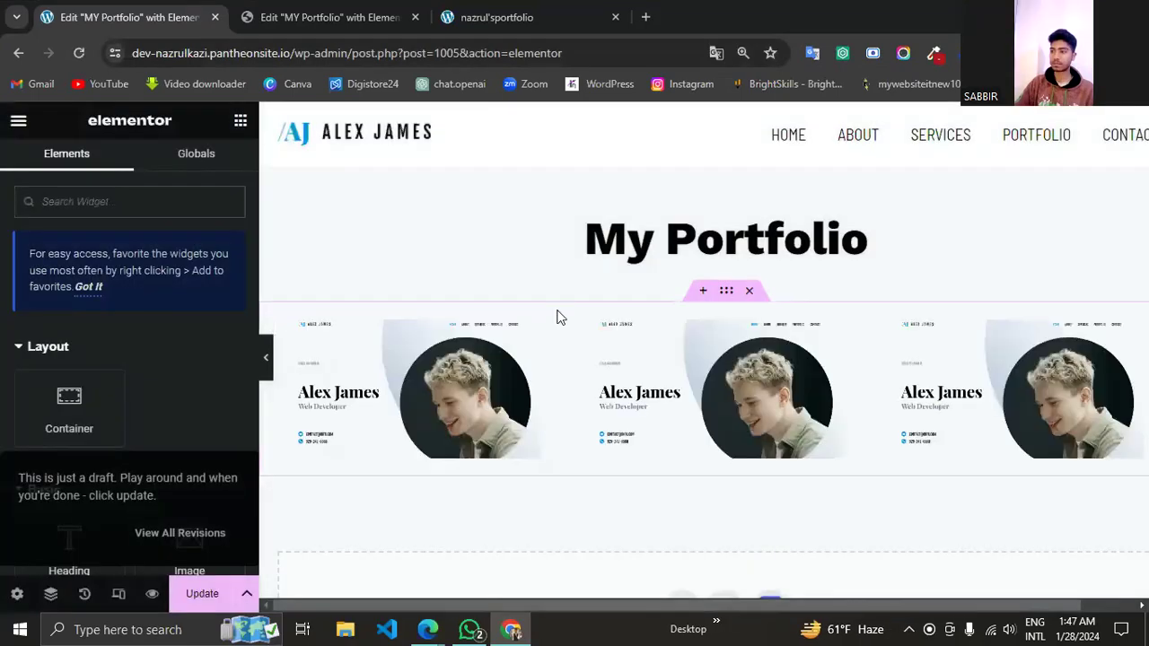
scroll(700, 310, "down", 1)
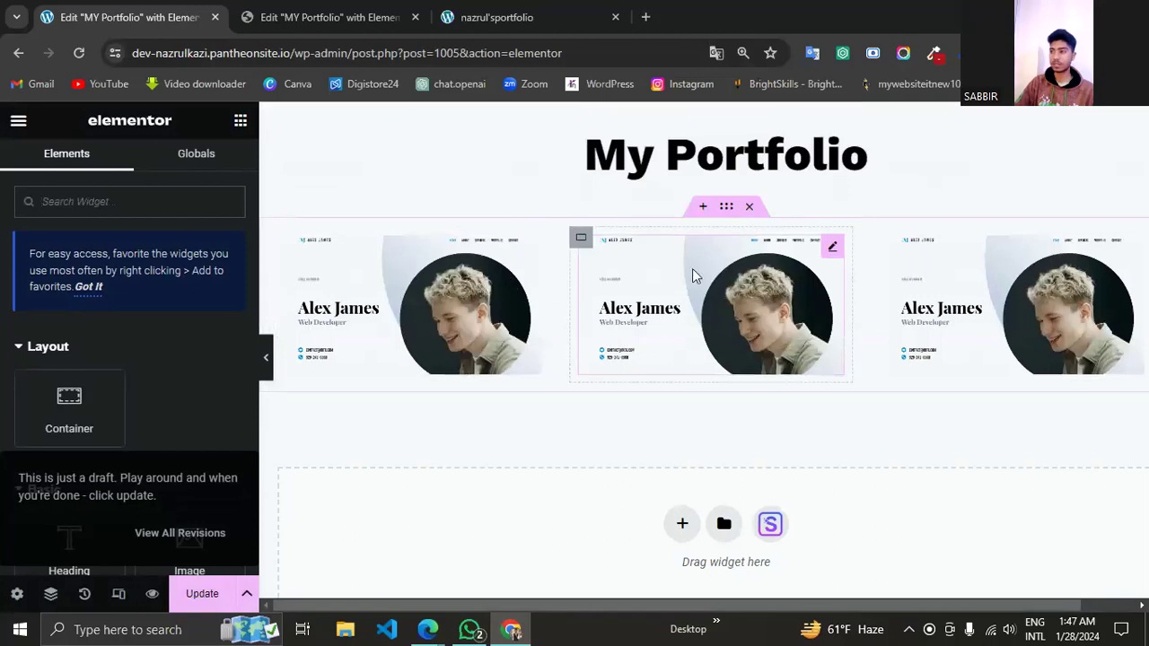
Give the outer container around the portfolio images a classic background with the colour #FF6767.
left_click(727, 208)
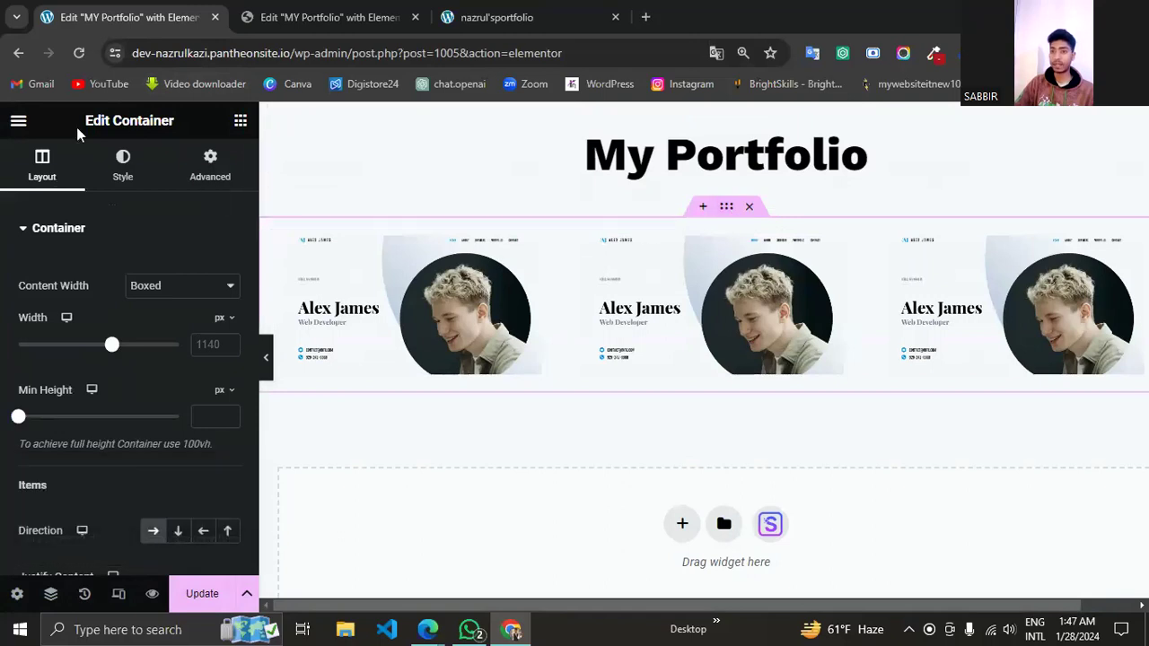
left_click(124, 164)
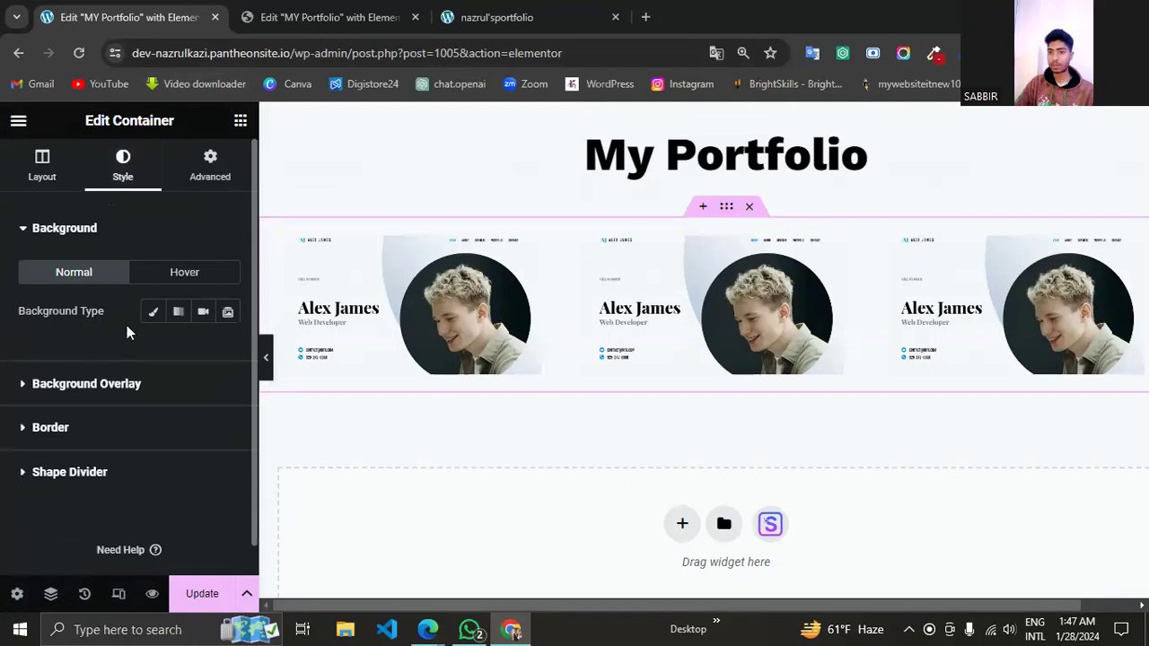
left_click(154, 314)
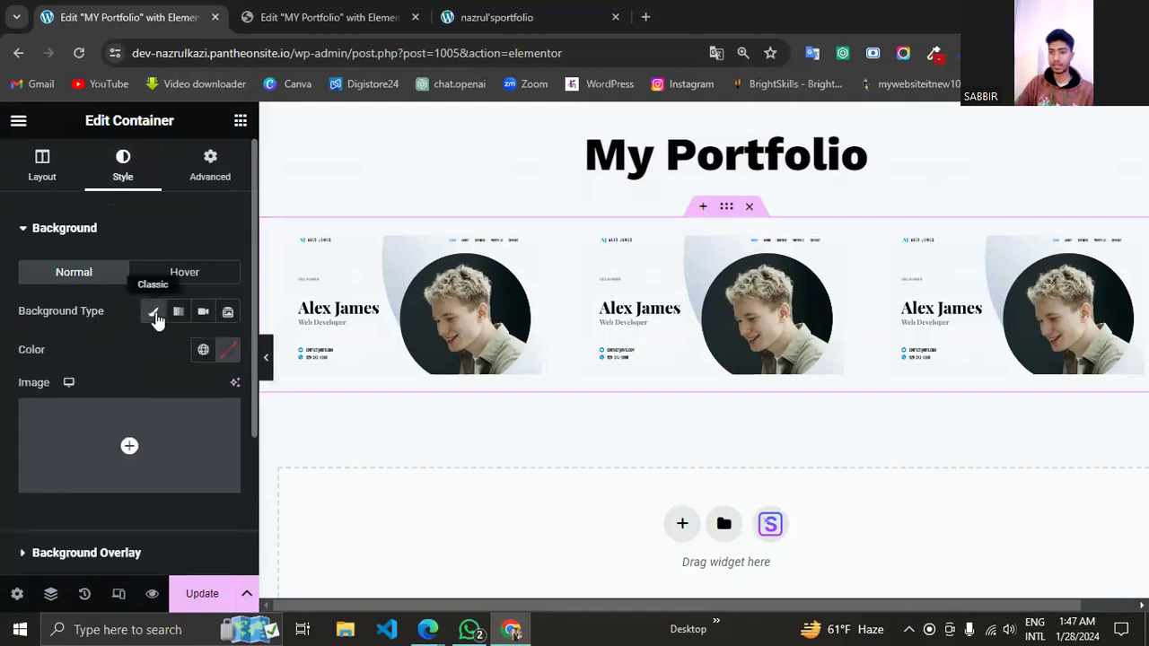
left_click(228, 350)
left_click_drag(389, 284, 393, 268)
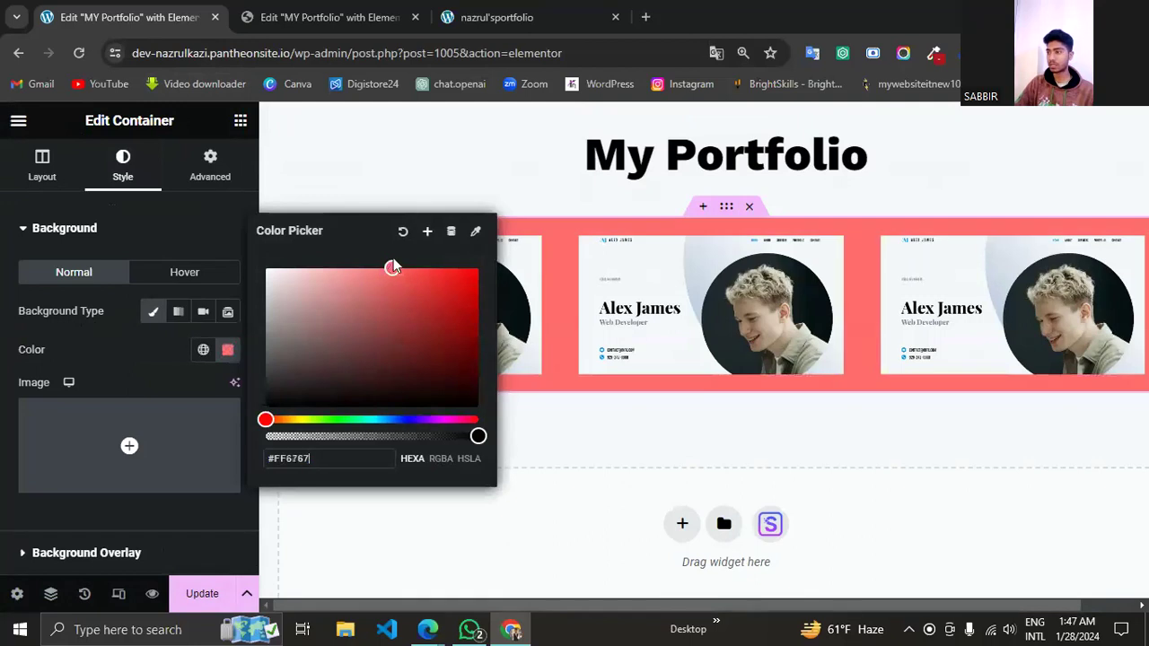
left_click(226, 229)
scroll(655, 278, "up", 1)
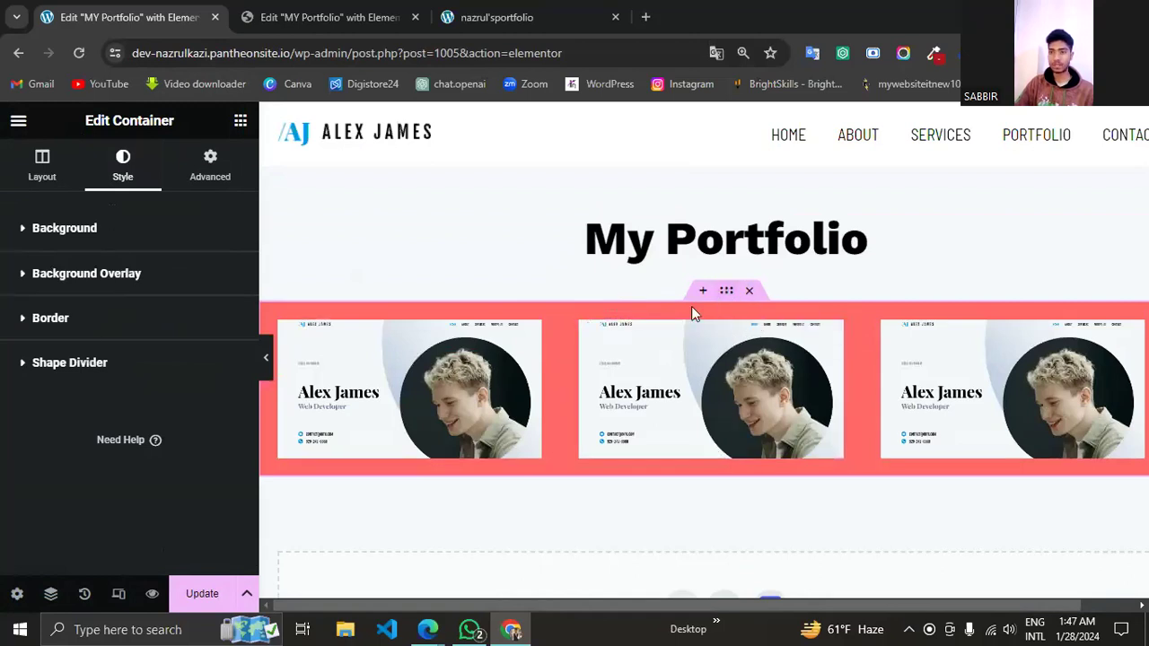
Unlink the outer container's padding values and set 32 px top, 26 px bottom and 0 on both sides.
left_click(207, 159)
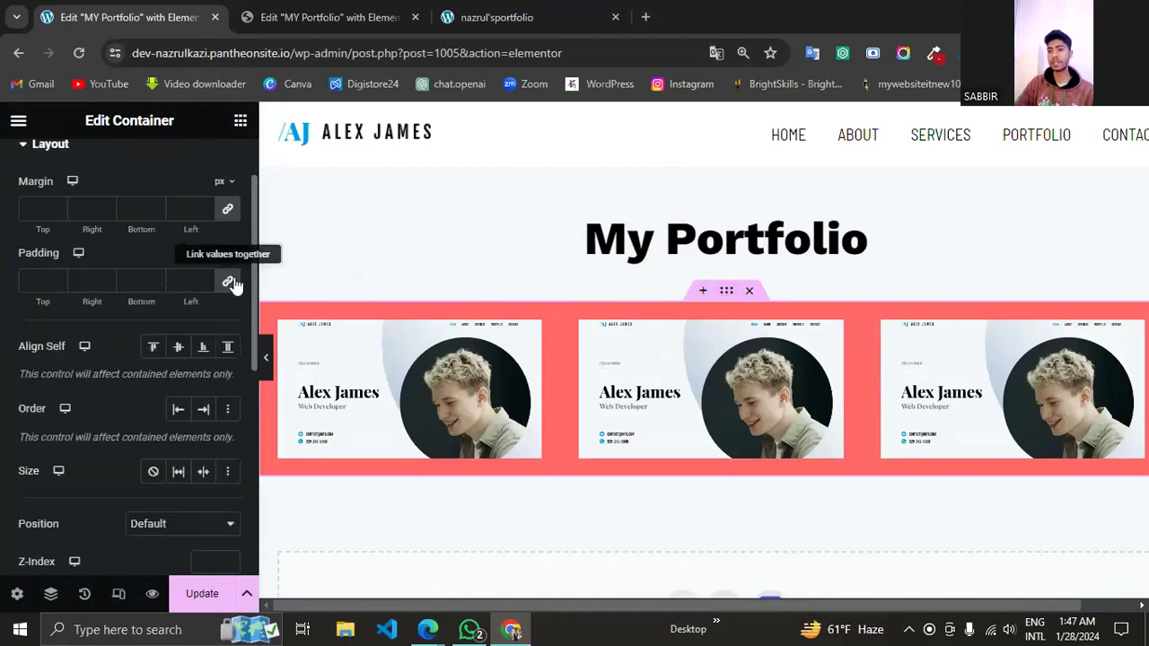
left_click(231, 284)
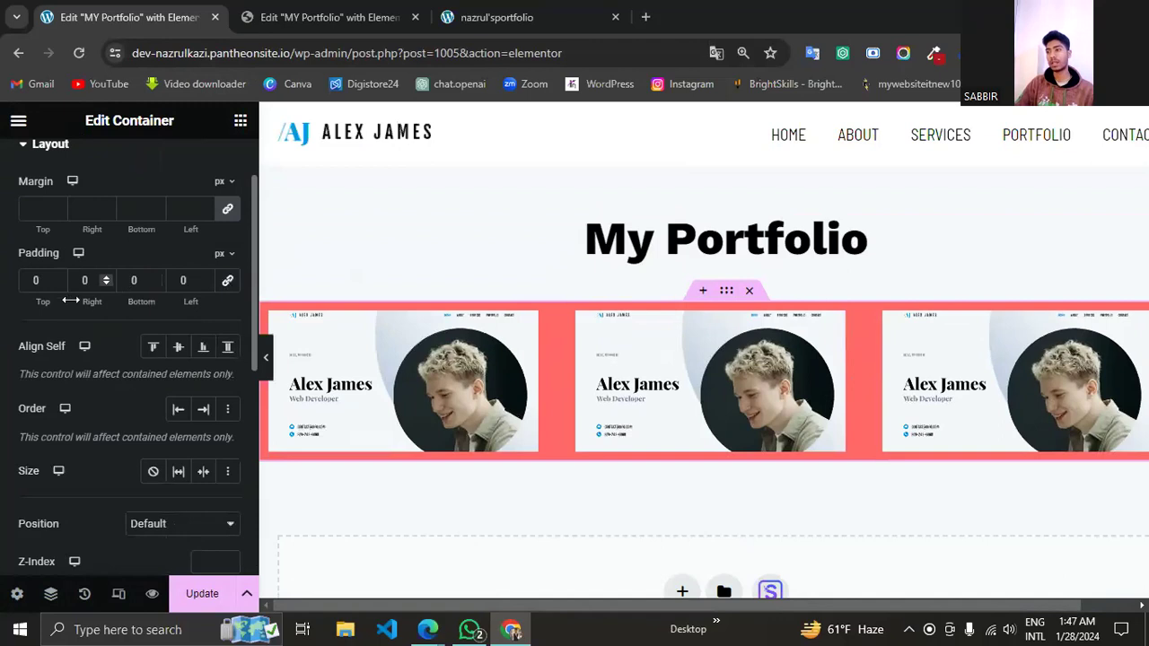
left_click_drag(58, 279, 58, 277)
left_click(158, 273)
left_click_drag(156, 277, 156, 277)
scroll(777, 384, "down", 2)
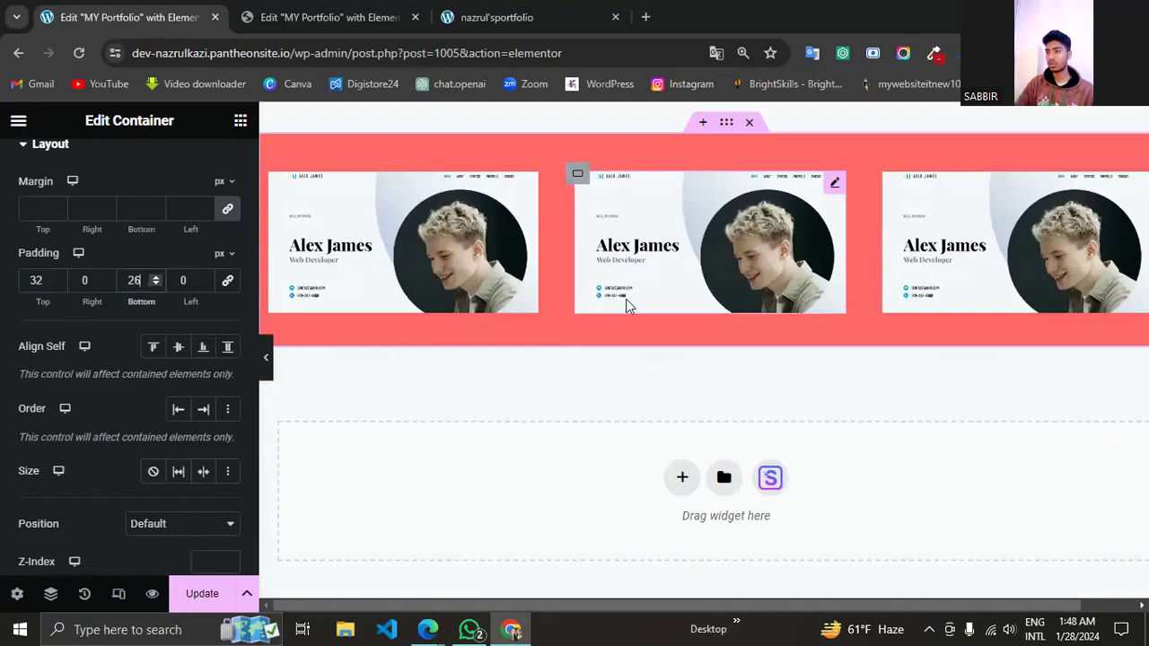
scroll(429, 220, "up", 1)
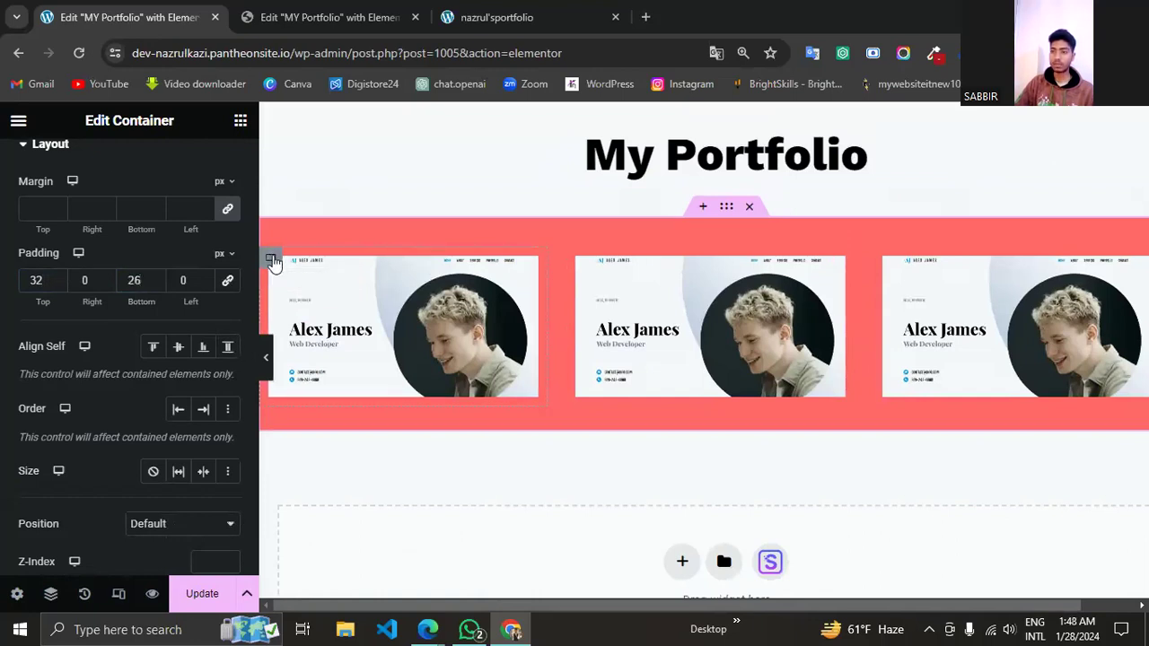
Set the border radius of the first portfolio image's inner container to 20 px on all corners.
left_click(271, 260)
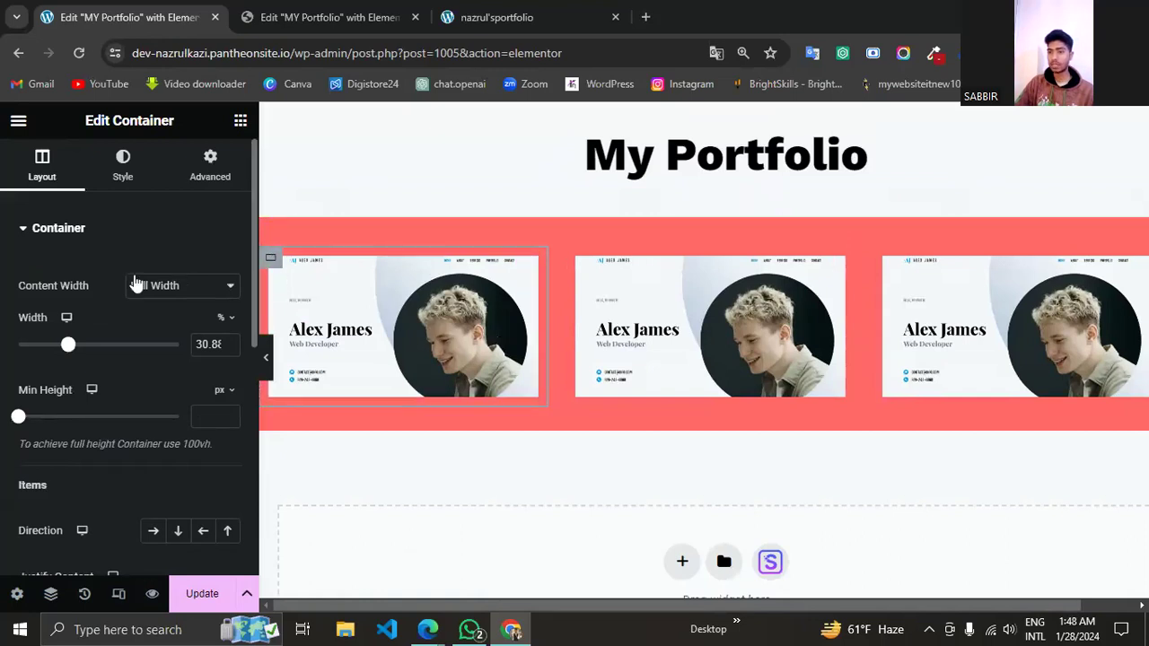
scroll(134, 280, "down", 1)
left_click(355, 300)
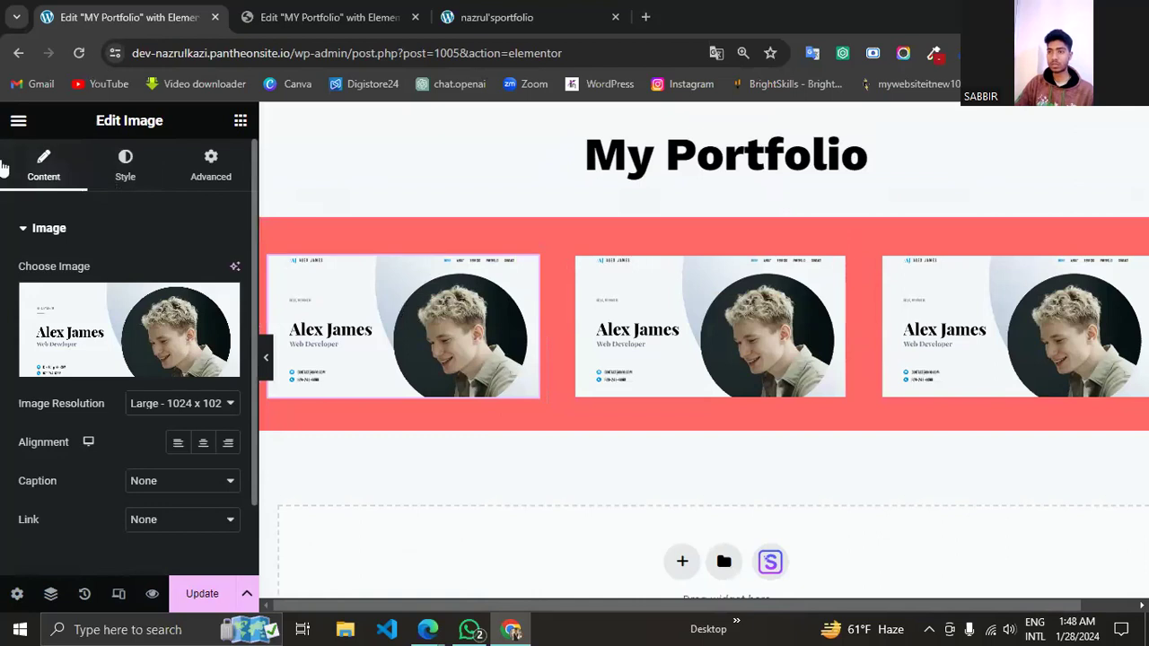
left_click(270, 260)
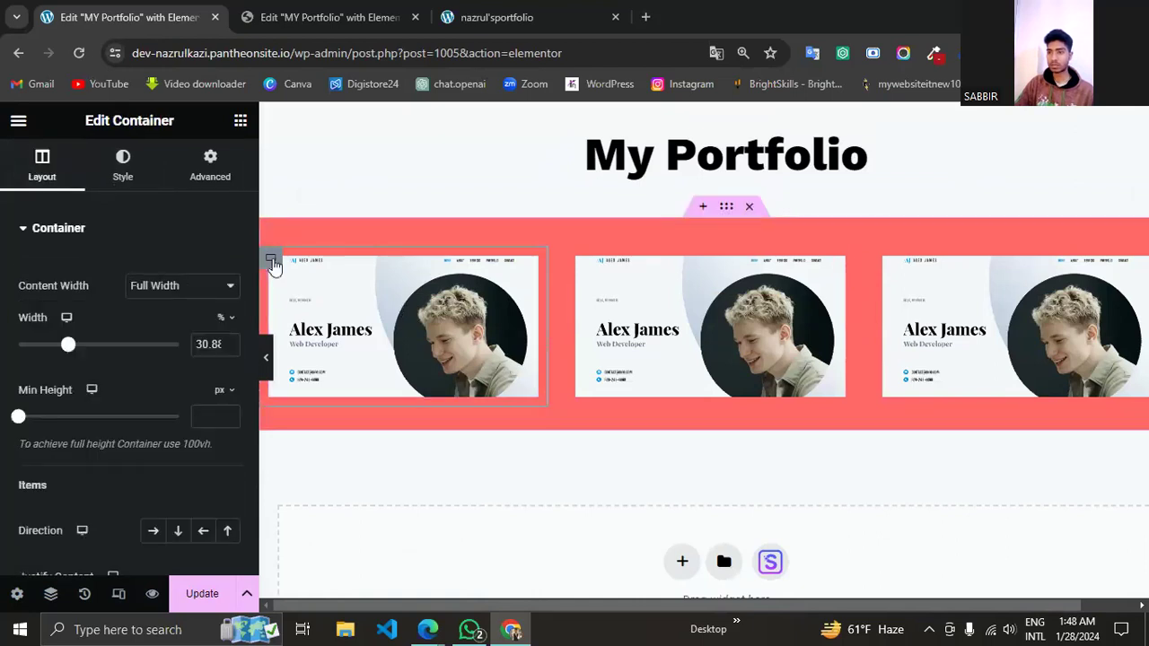
scroll(144, 296, "down", 5)
scroll(134, 323, "up", 5)
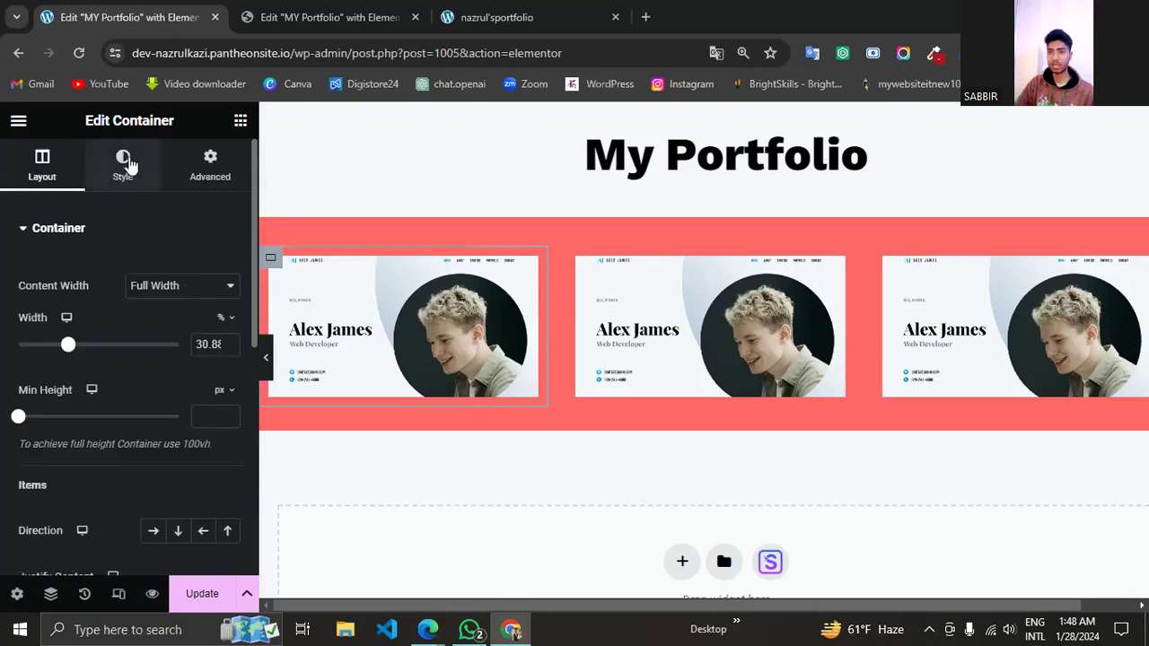
left_click(126, 165)
scroll(117, 251, "down", 1)
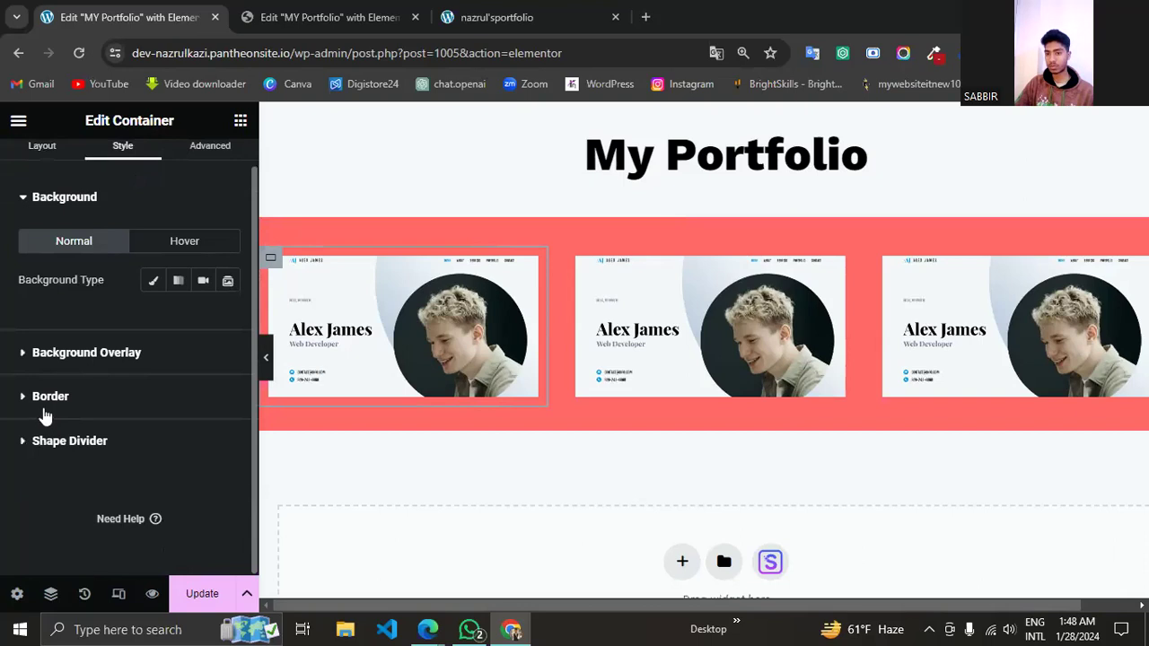
left_click(52, 397)
scroll(99, 376, "down", 2)
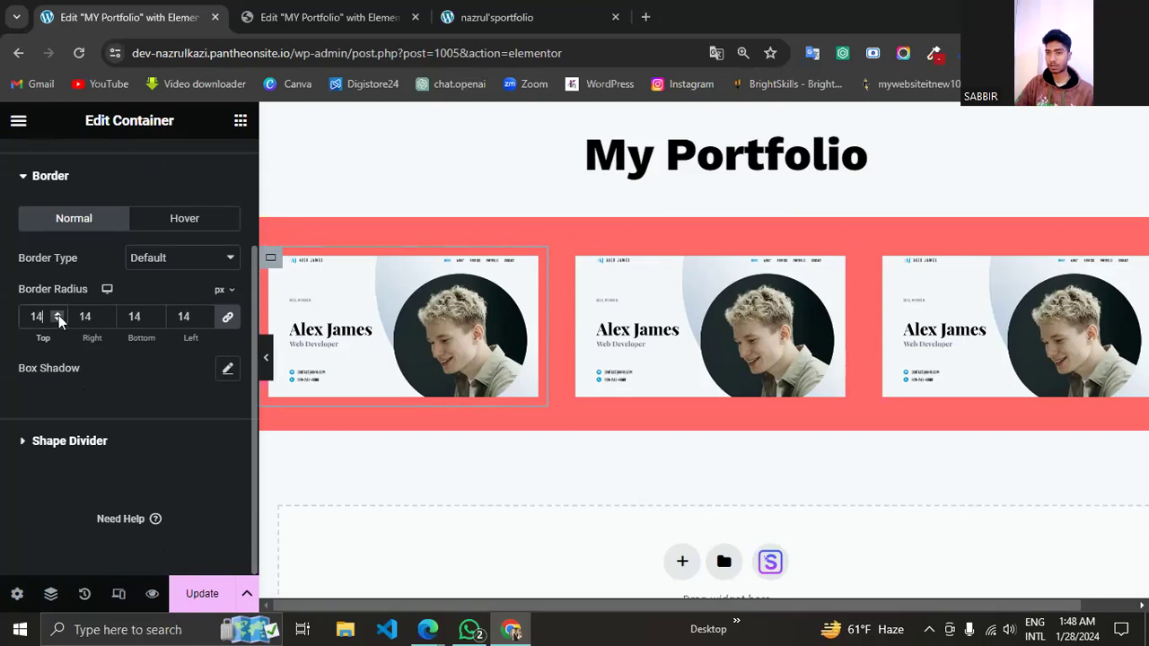
left_click(57, 318)
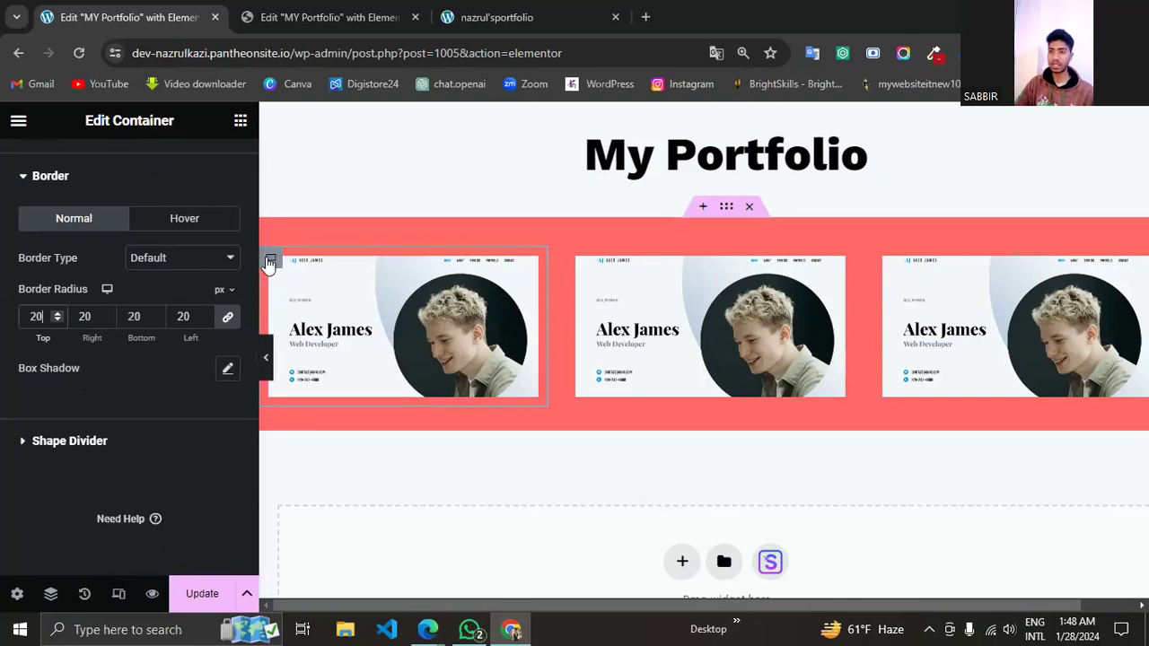
Set the border radius of the first portfolio image itself to 10 px on all corners.
left_click(374, 339)
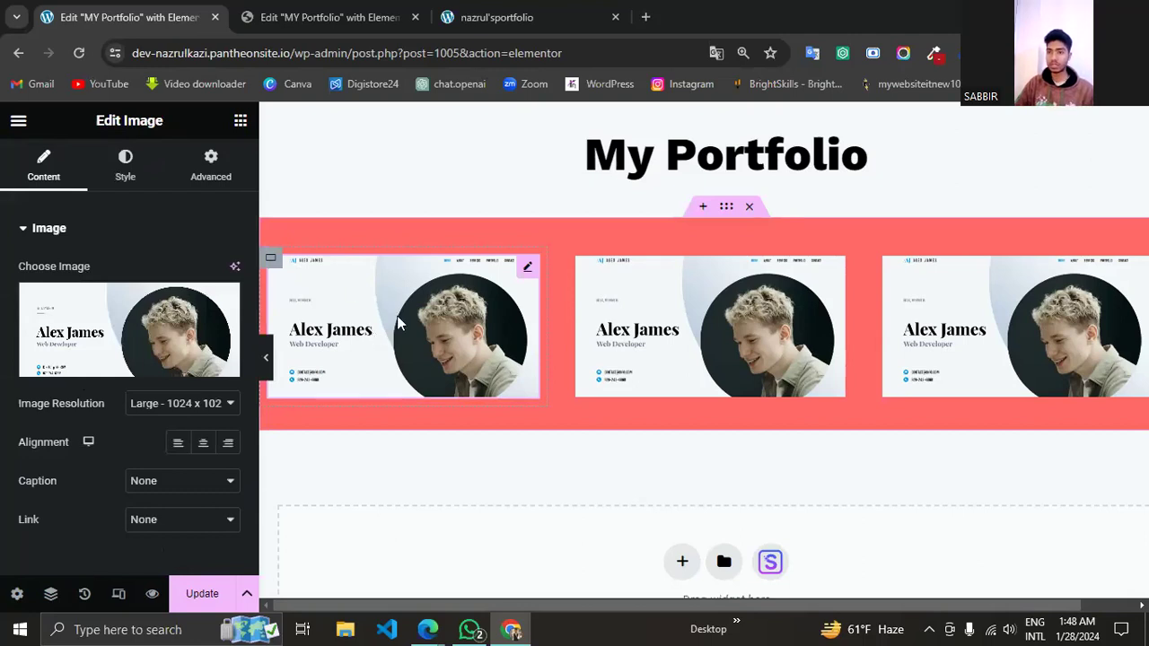
mouse_move(192, 348)
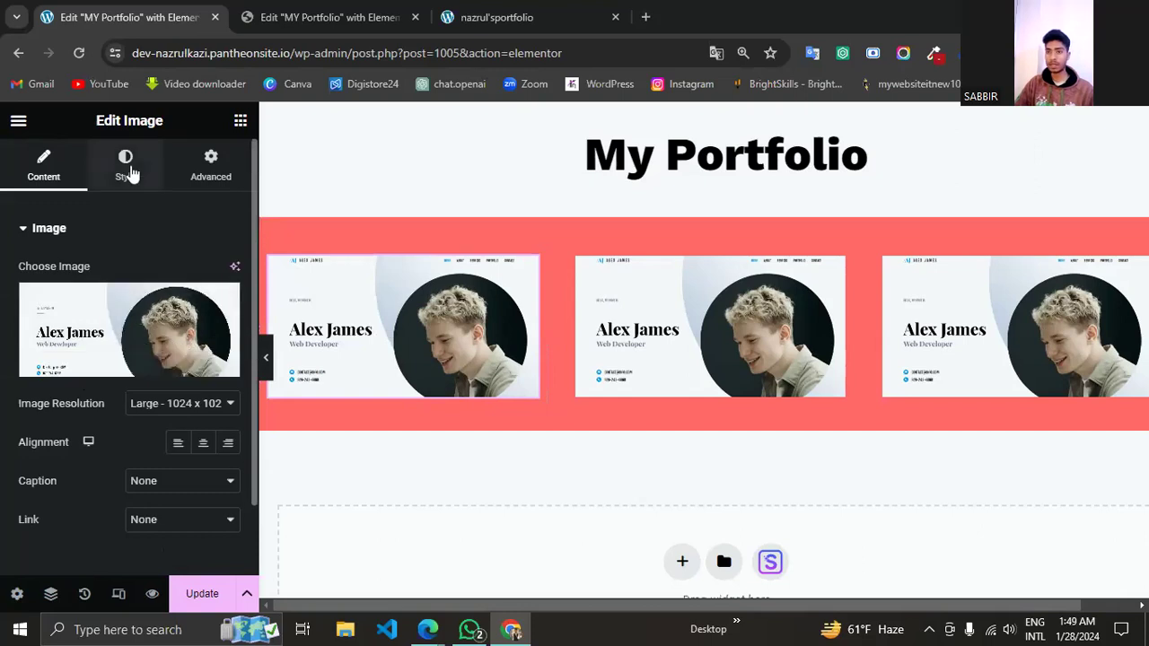
left_click(126, 166)
scroll(113, 310, "down", 3)
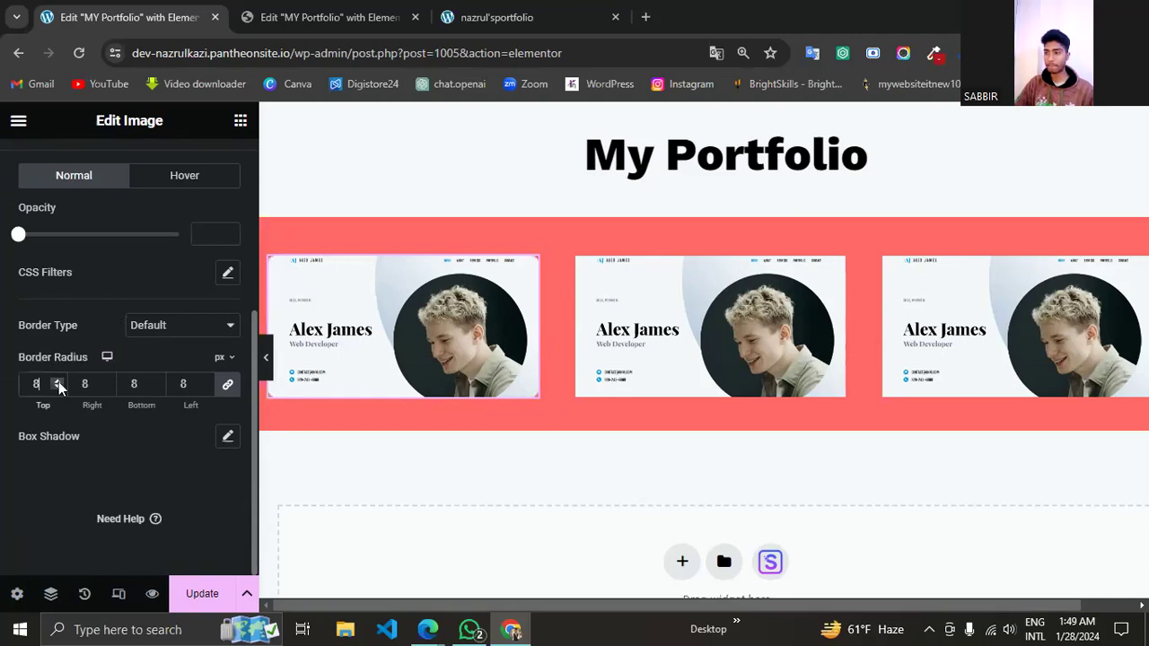
left_click(58, 382)
left_click(58, 383)
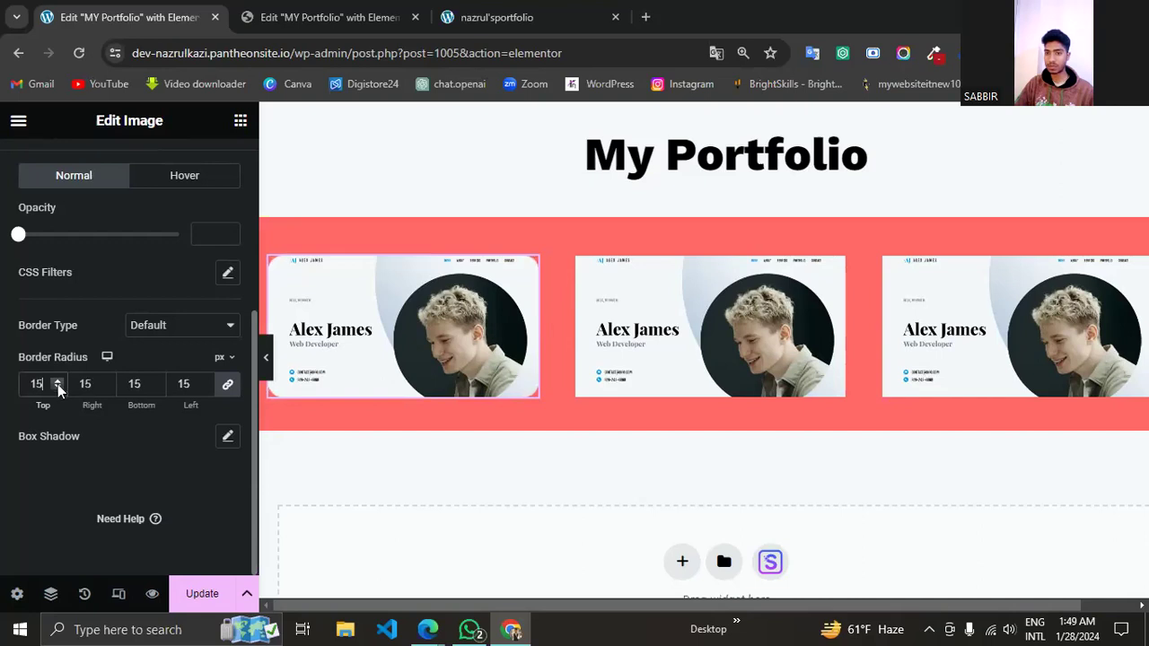
left_click(57, 389)
left_click(57, 388)
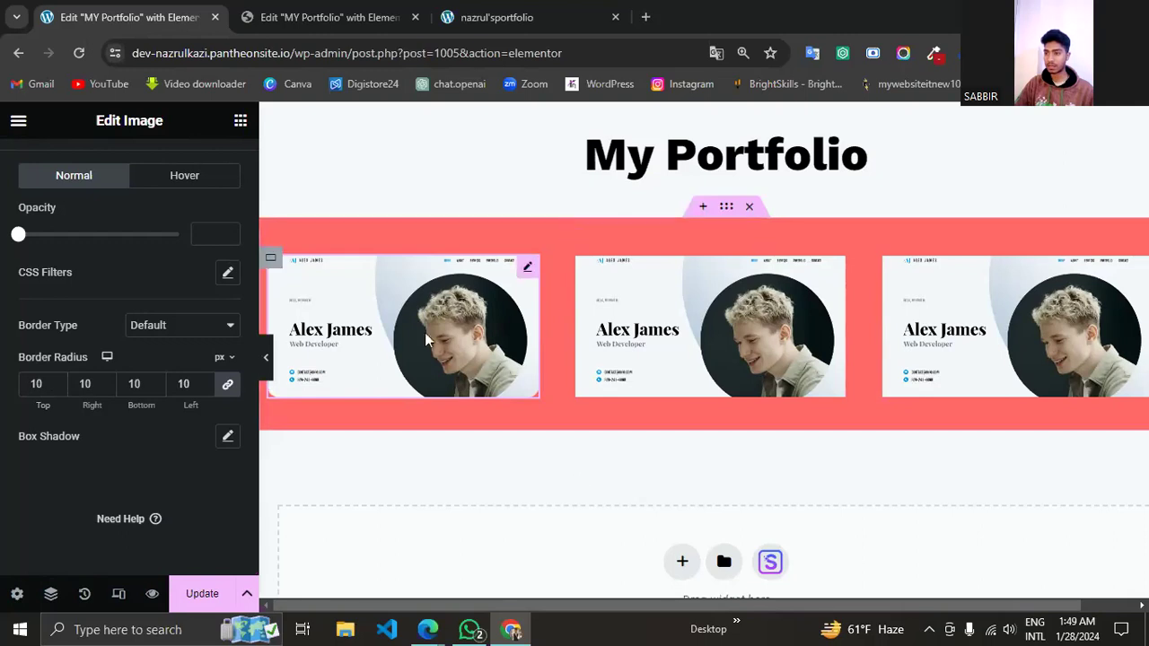
Preview the rounded first image without the editing panel, magnify the page, and return to the editor at 100% zoom.
left_click(266, 357)
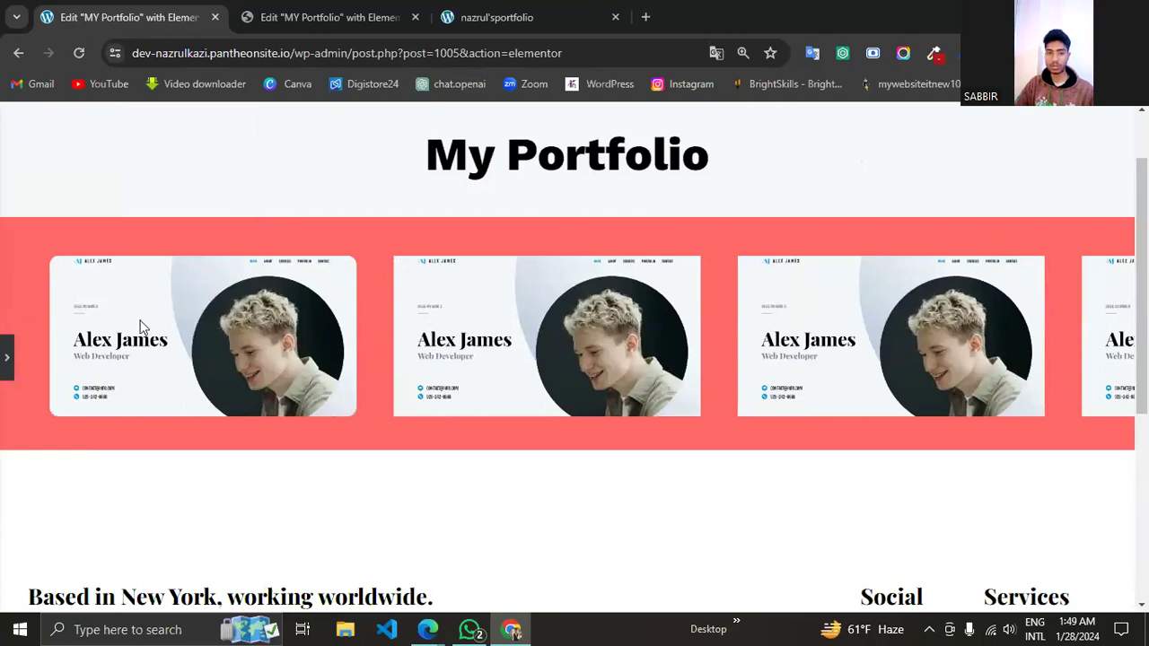
scroll(236, 327, "up", 5)
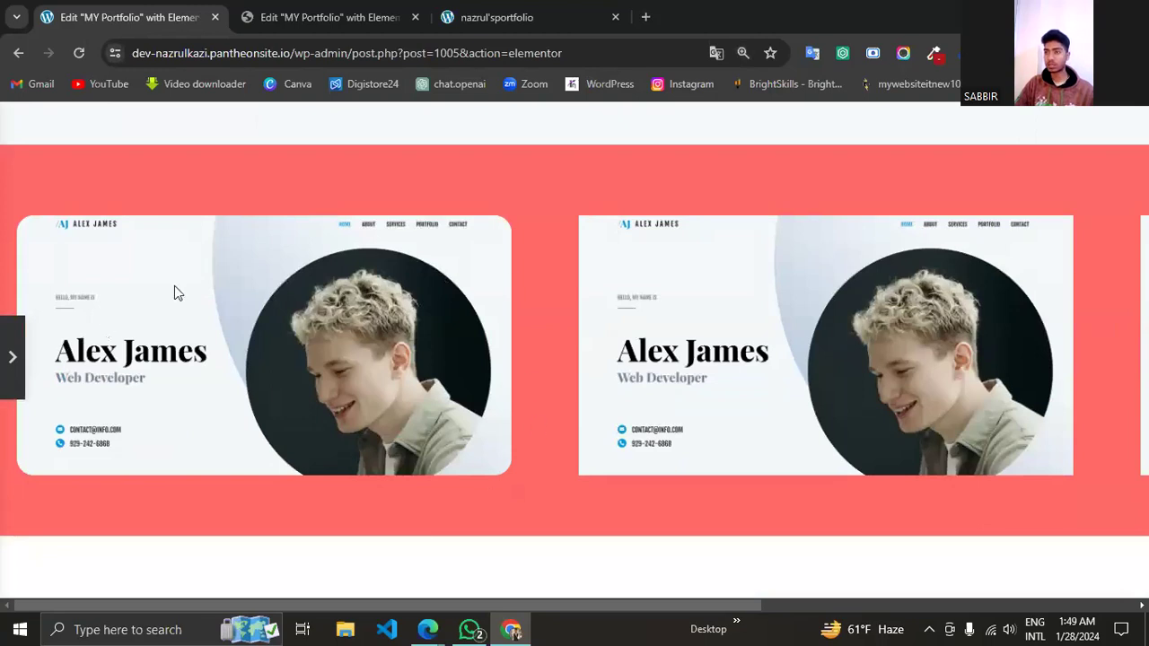
scroll(174, 286, "down", 4)
scroll(174, 285, "down", 1)
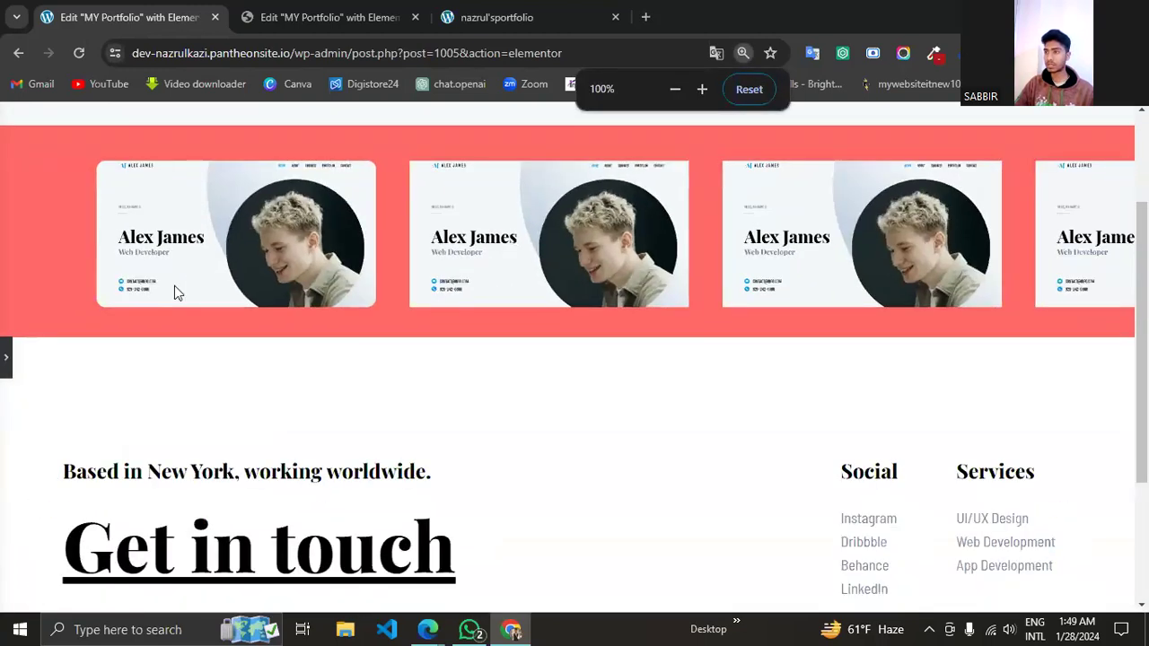
left_click(6, 356)
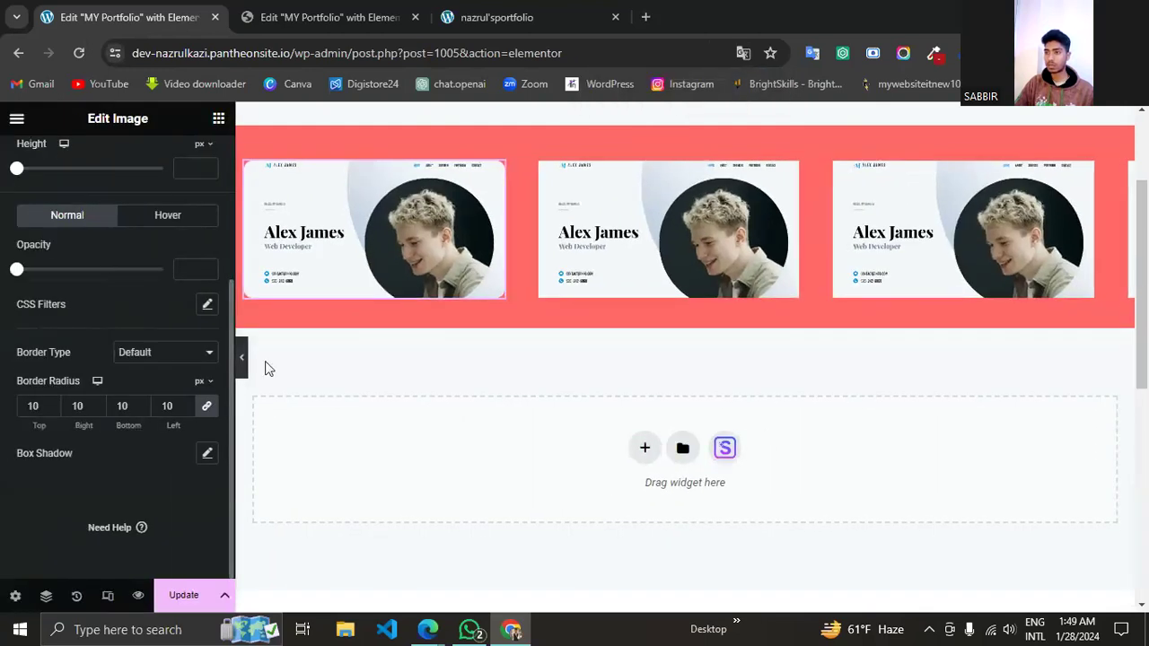
scroll(249, 302, "up", 1)
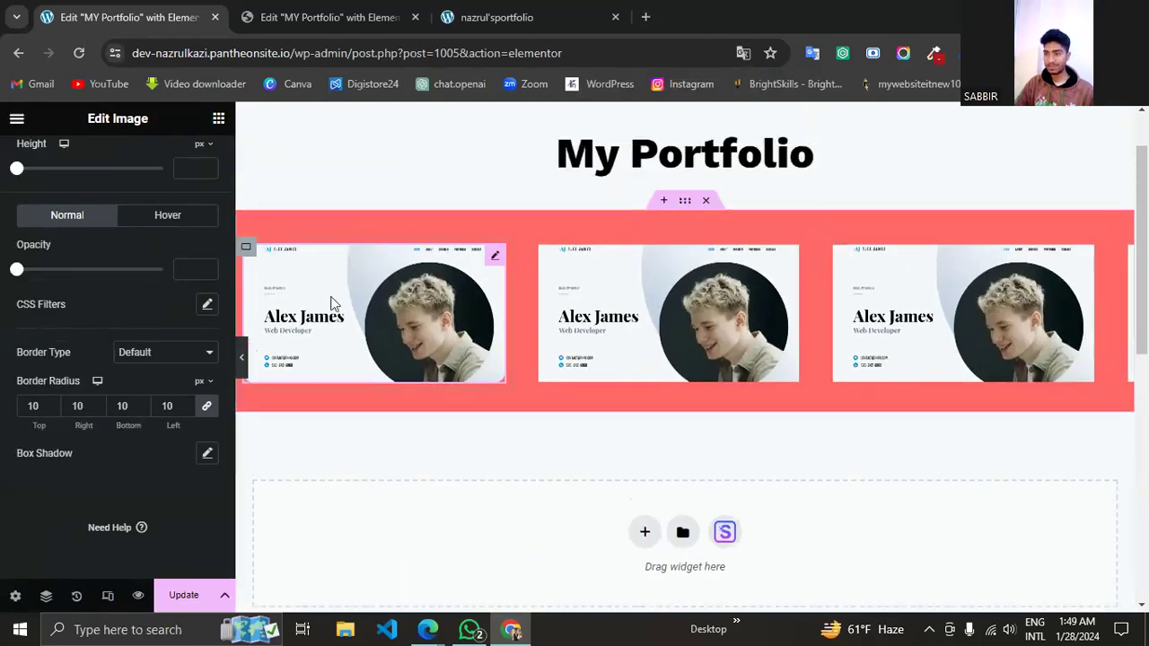
Open the advanced Transform settings of the first portfolio image.
scroll(79, 299, "up", 3)
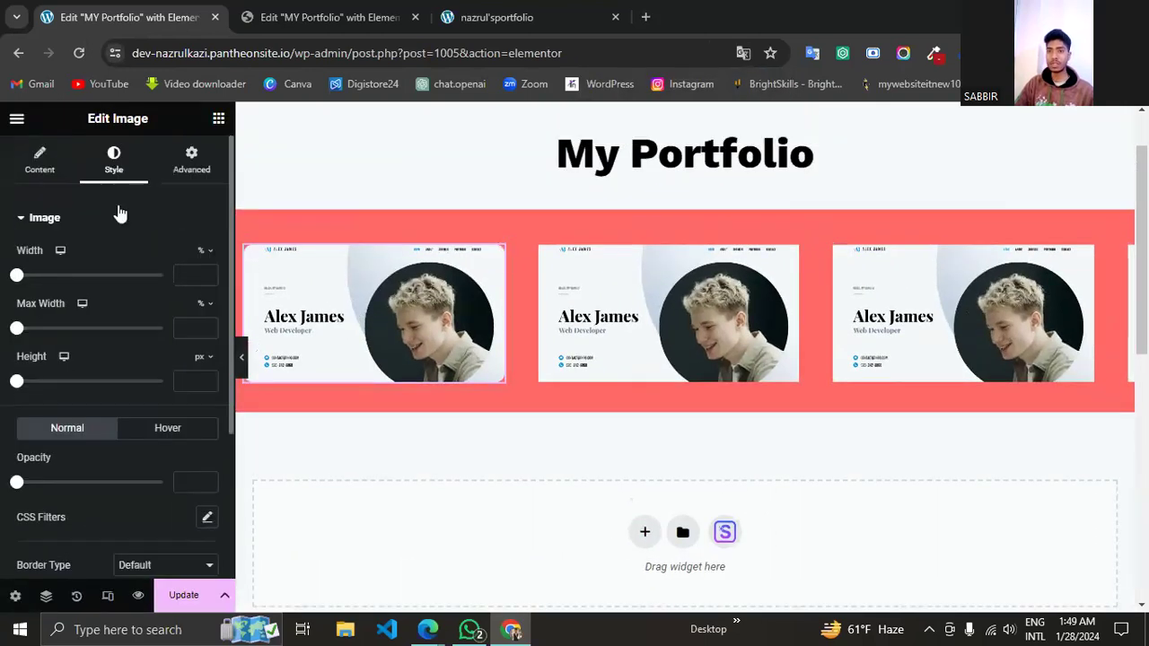
left_click(191, 158)
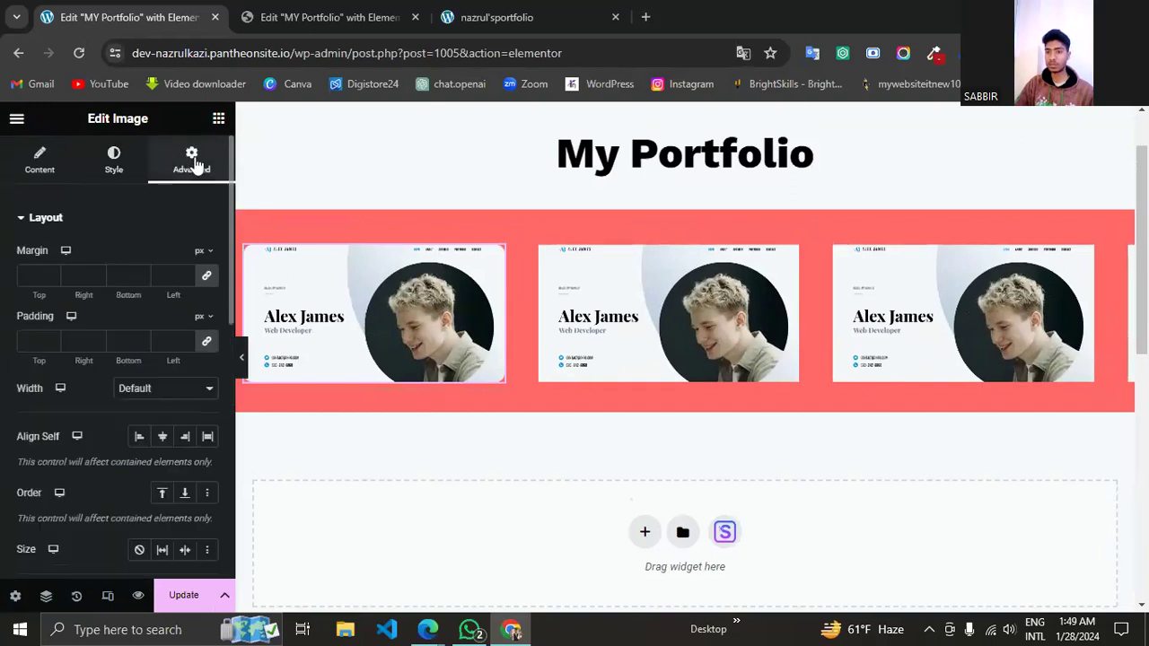
scroll(139, 265, "down", 3)
scroll(137, 275, "down", 2)
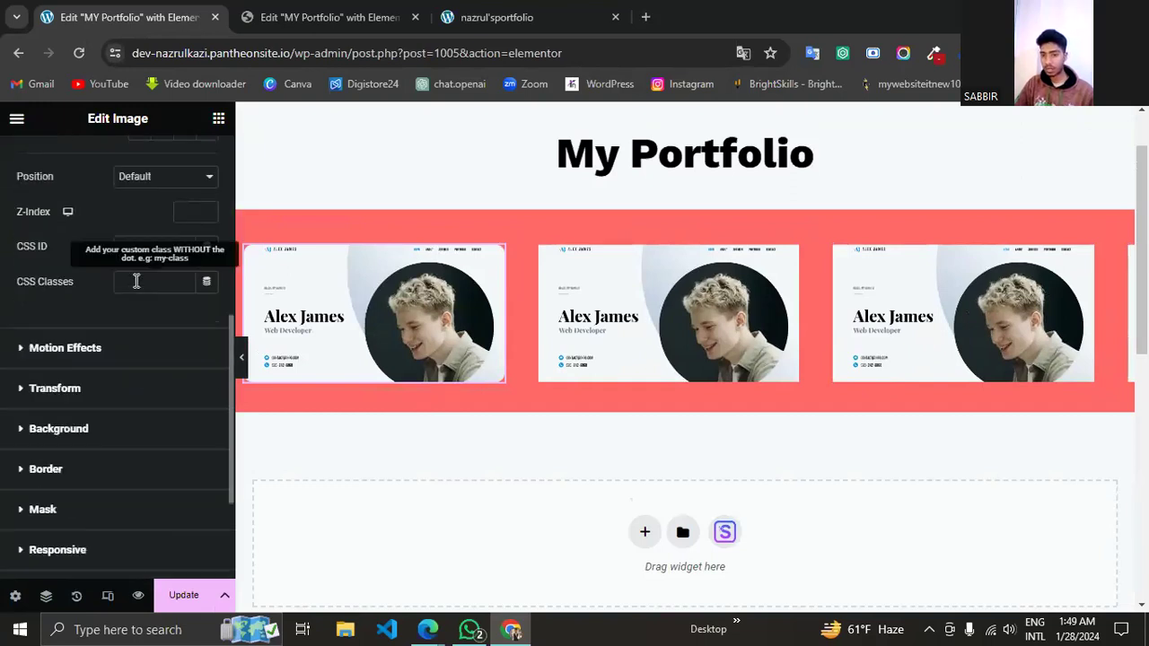
left_click(27, 391)
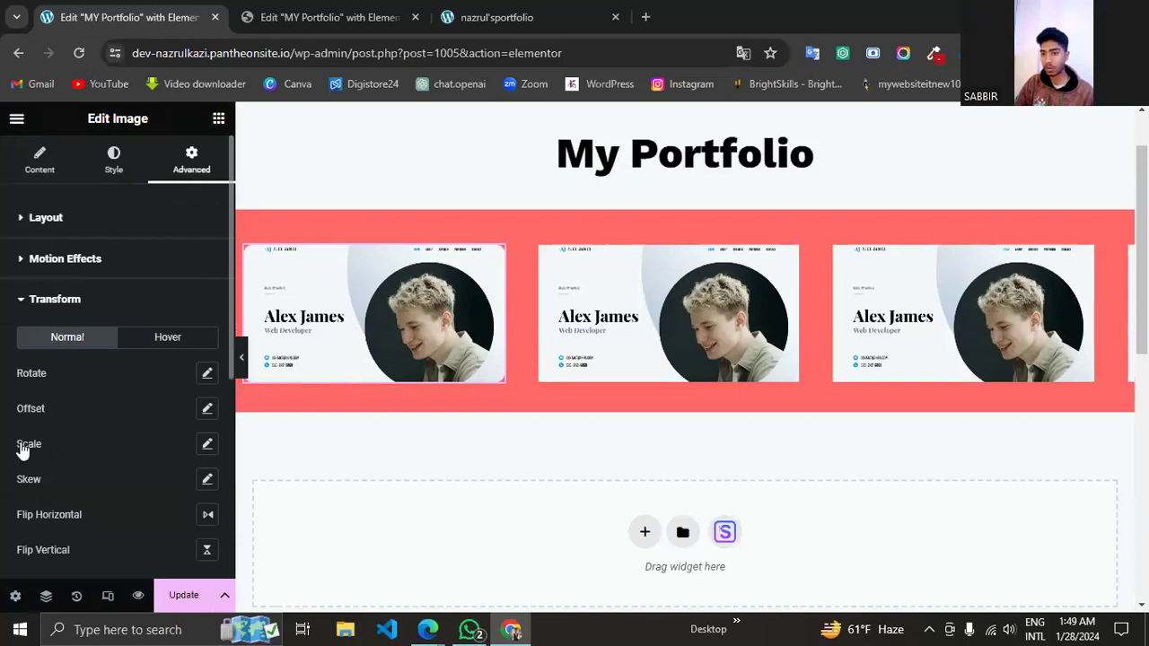
Try a proportional scale of 0.1 on the first image's normal state and reset it.
left_click(207, 446)
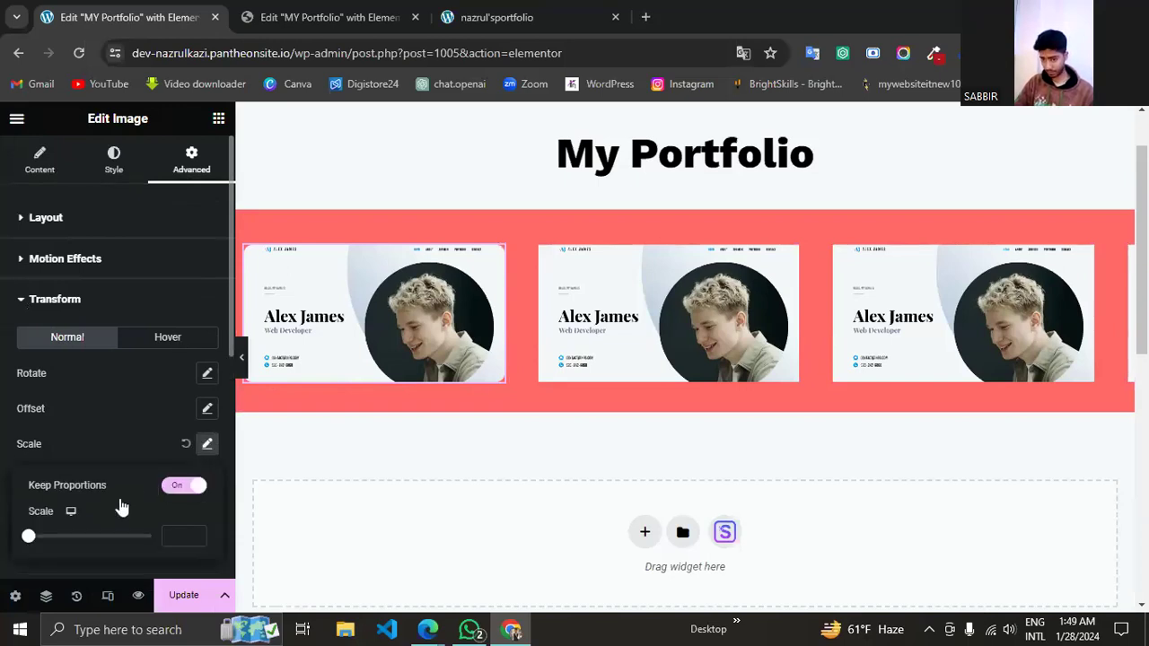
mouse_move(31, 539)
left_mouse_down()
mouse_move(113, 536)
mouse_move(34, 543)
left_mouse_up()
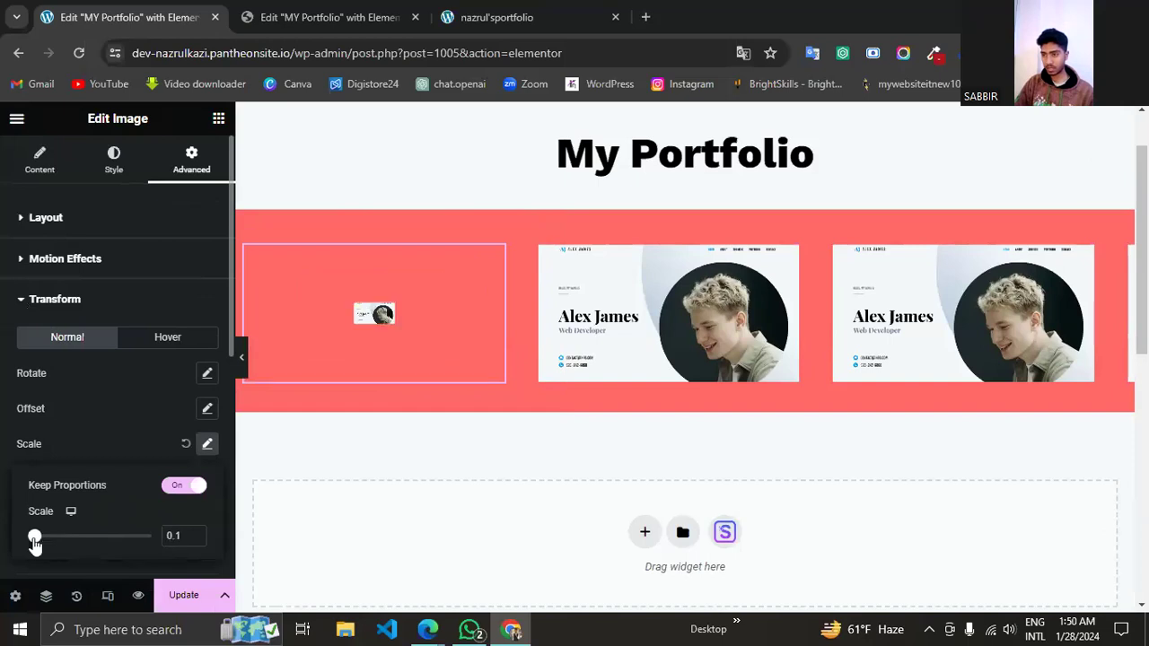
left_click(186, 445)
Set the first portfolio image's hover transform to a proportional scale of 0.9.
left_click(170, 338)
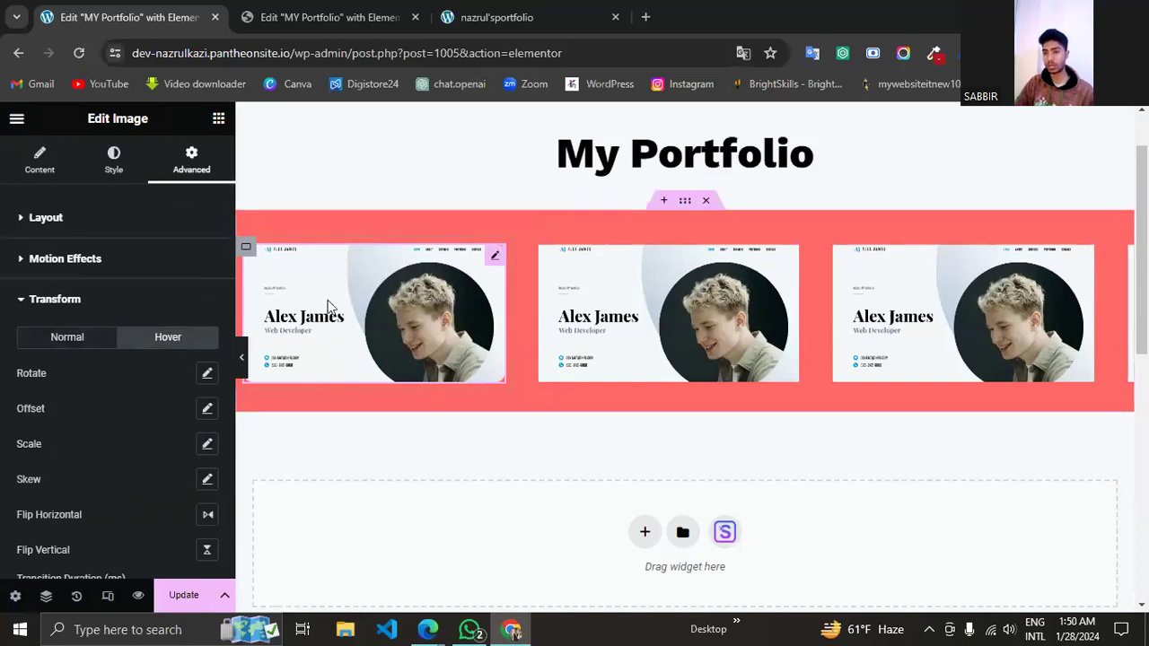
left_click(86, 337)
left_click(166, 338)
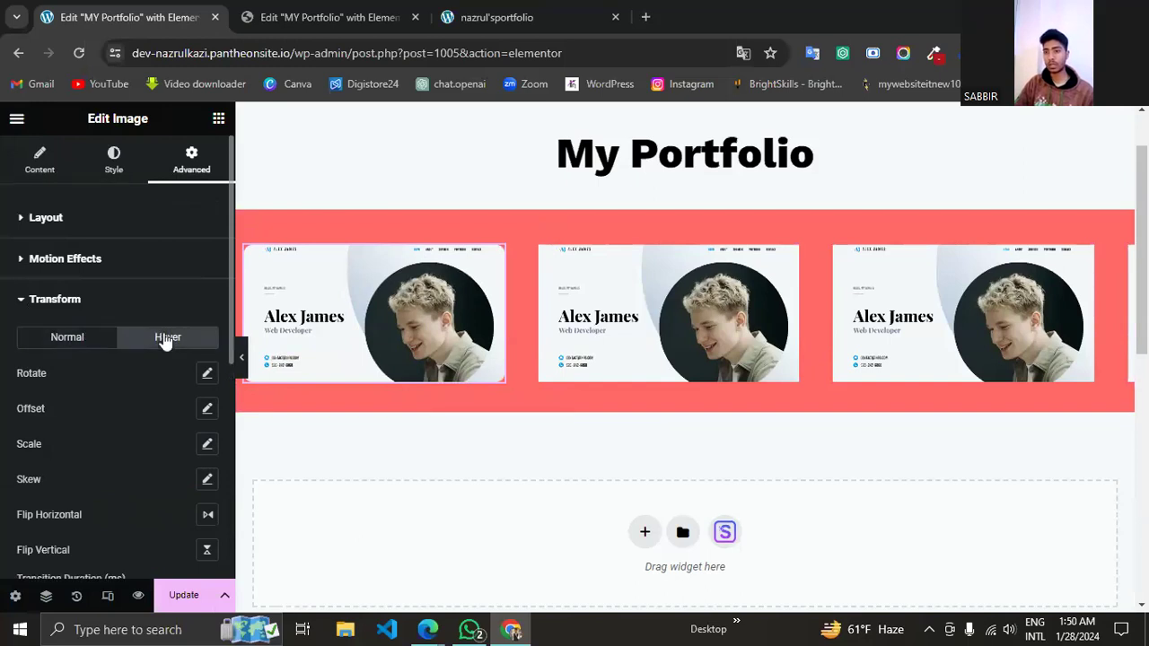
scroll(162, 355, "down", 1)
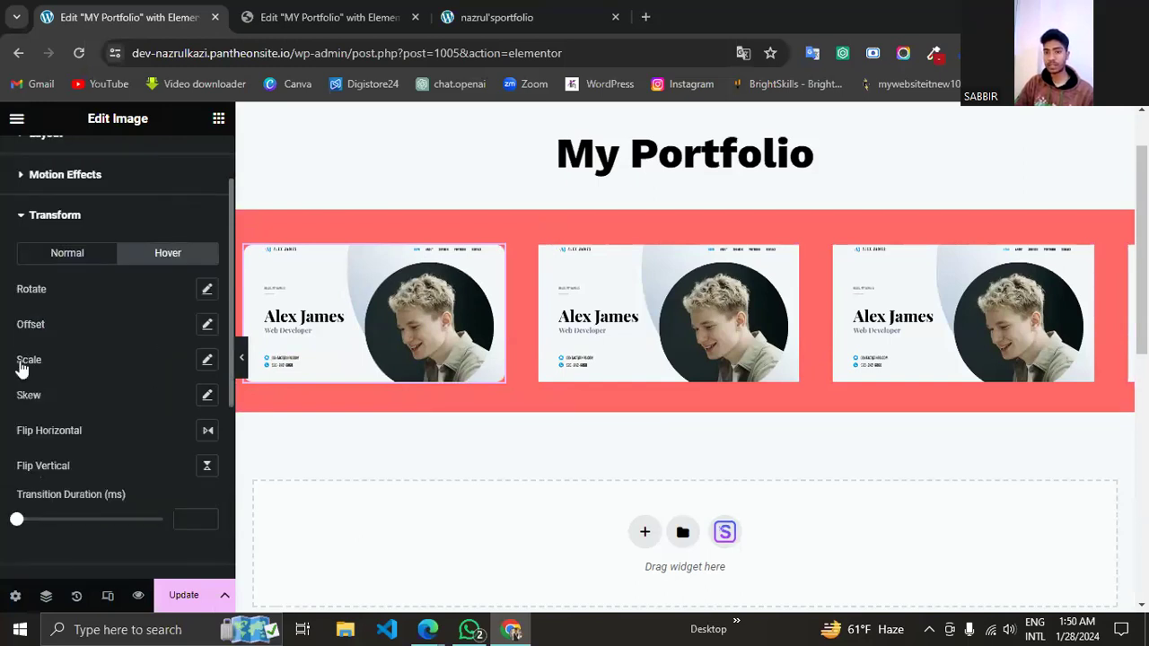
left_click(207, 361)
left_click_drag(30, 456, 92, 454)
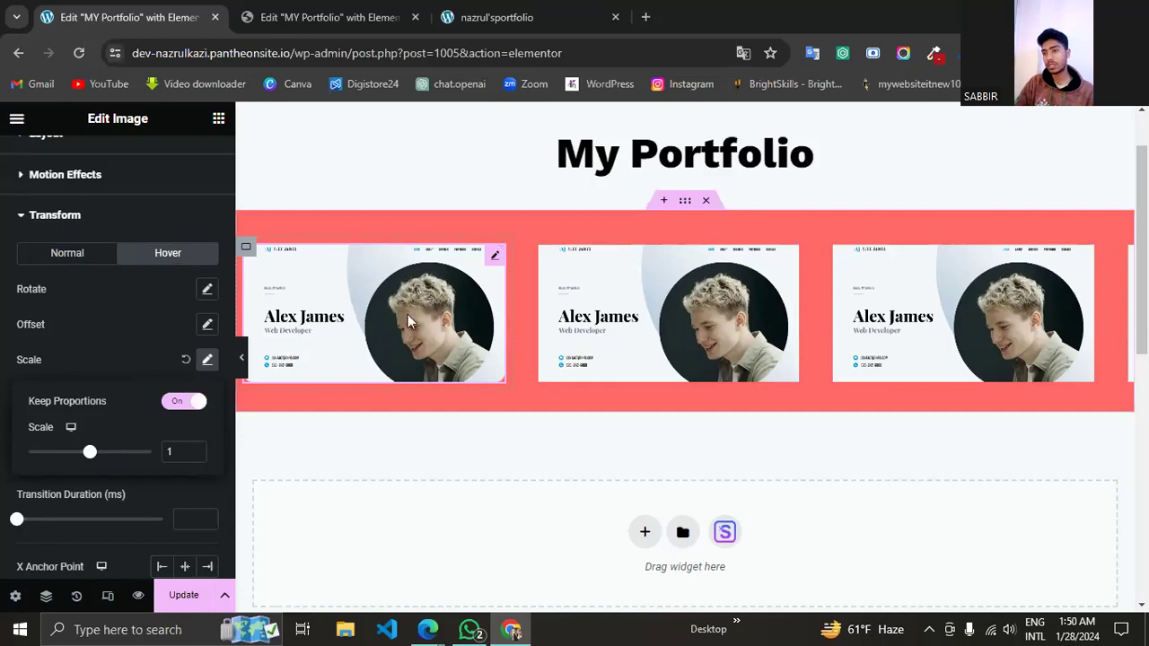
left_click_drag(87, 456, 85, 455)
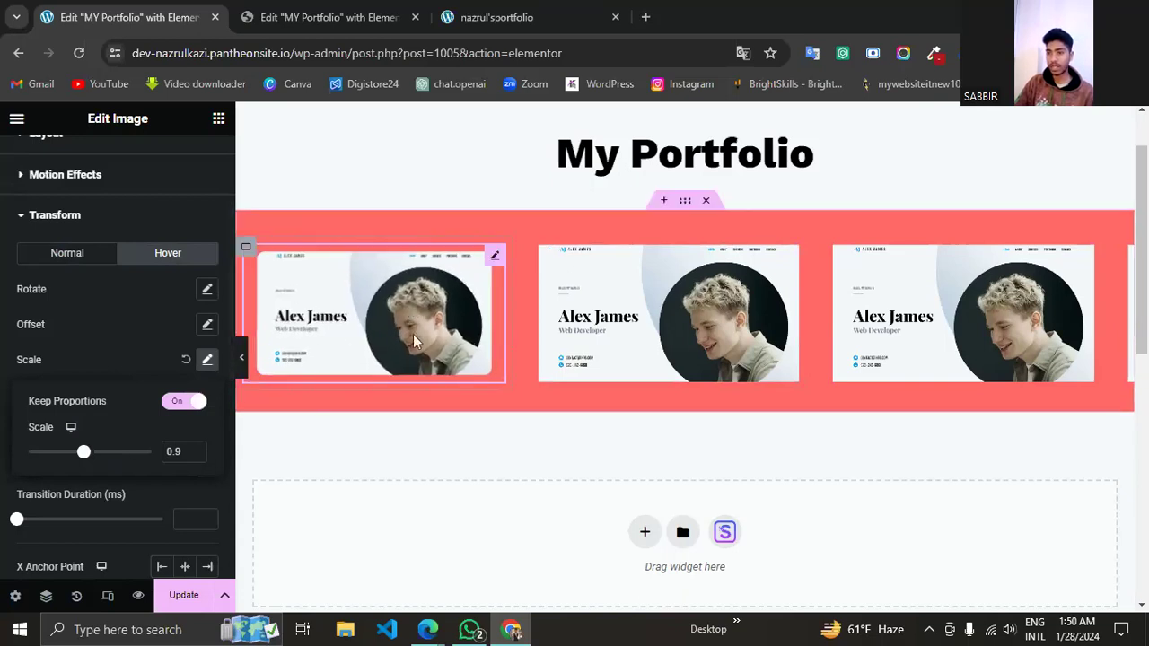
Set the transition duration of the first image's hover transform to 600 ms.
scroll(199, 440, "down", 1)
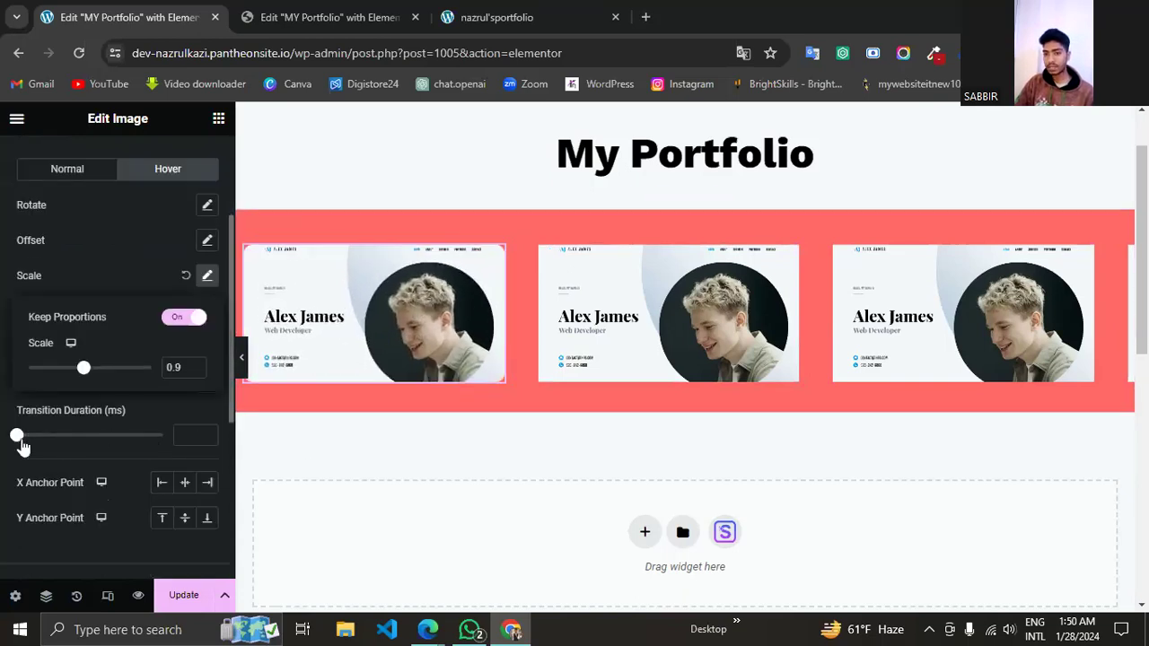
left_click_drag(20, 437, 29, 437)
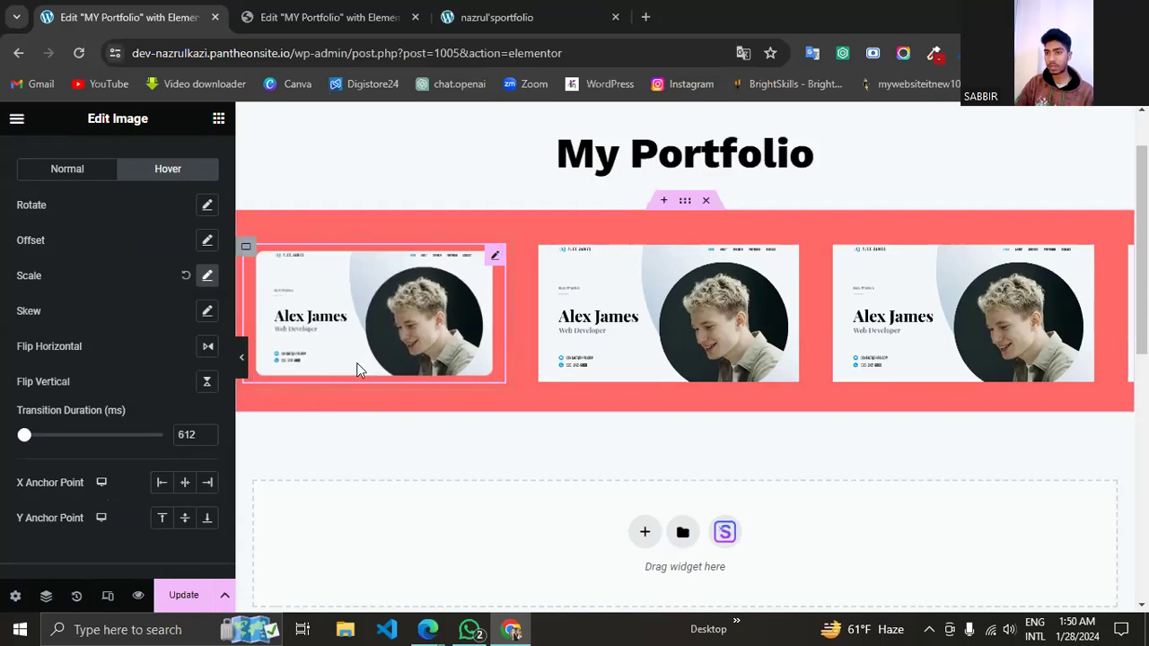
left_click_drag(195, 438, 184, 436)
type("600")
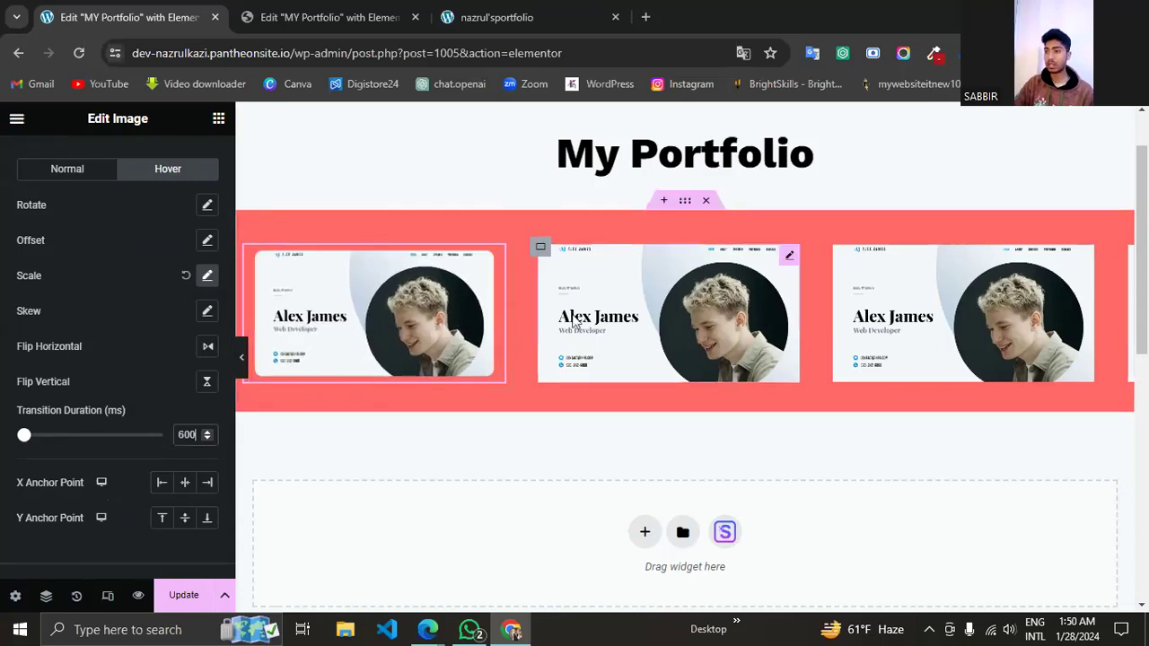
left_click(642, 308)
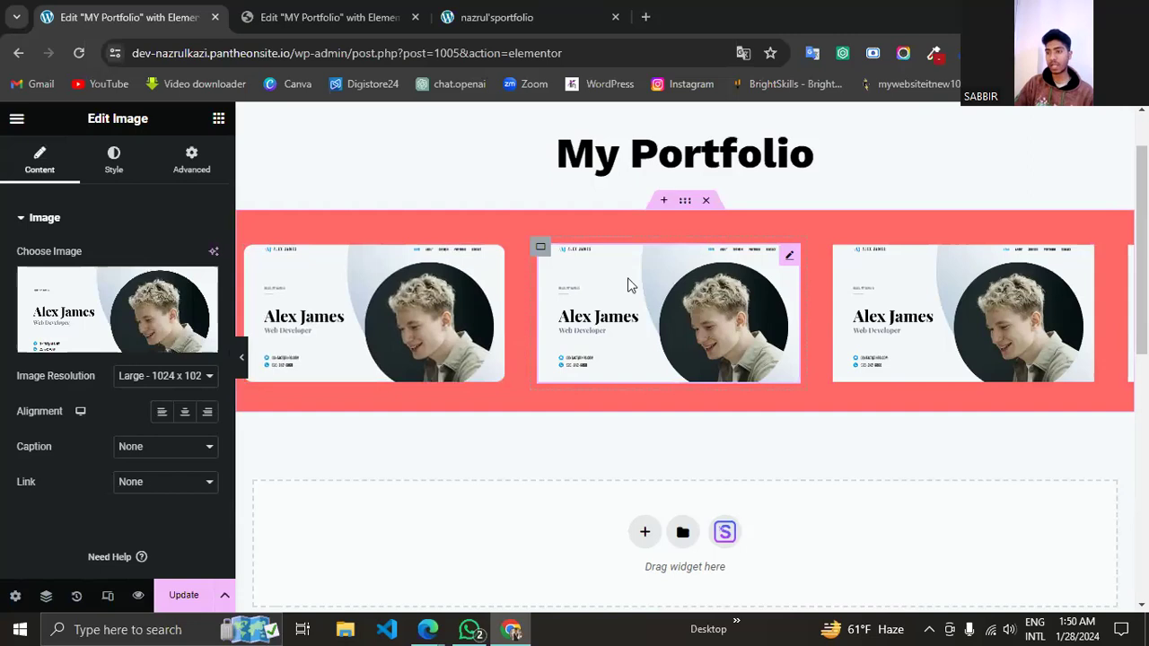
left_click(317, 291)
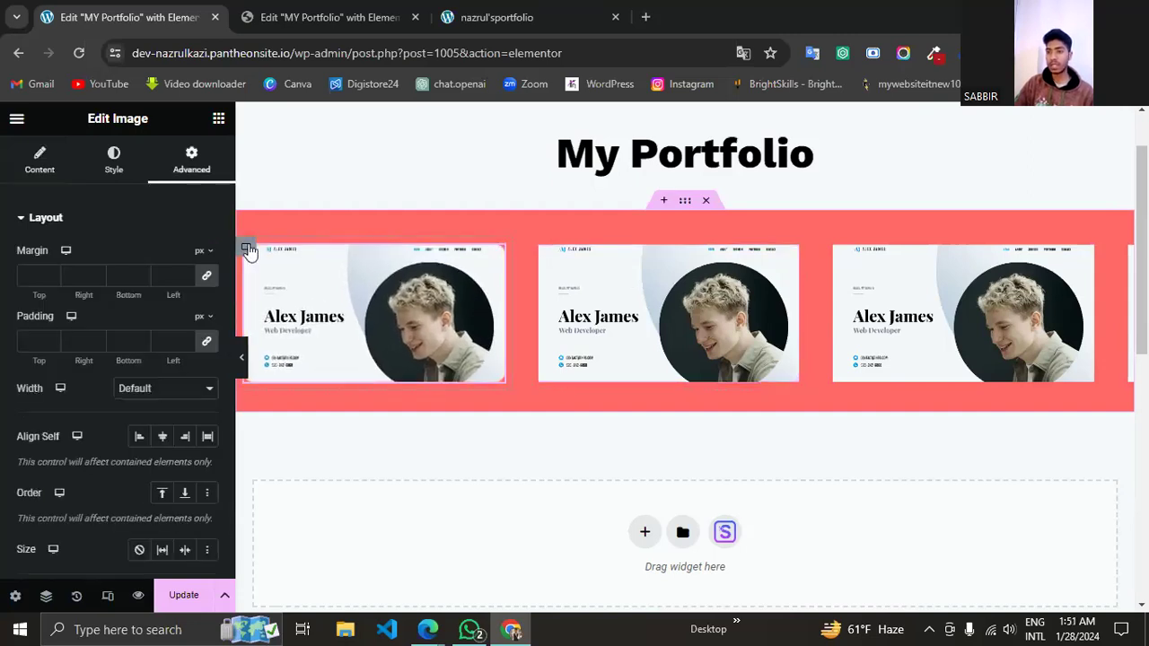
right_click(249, 252)
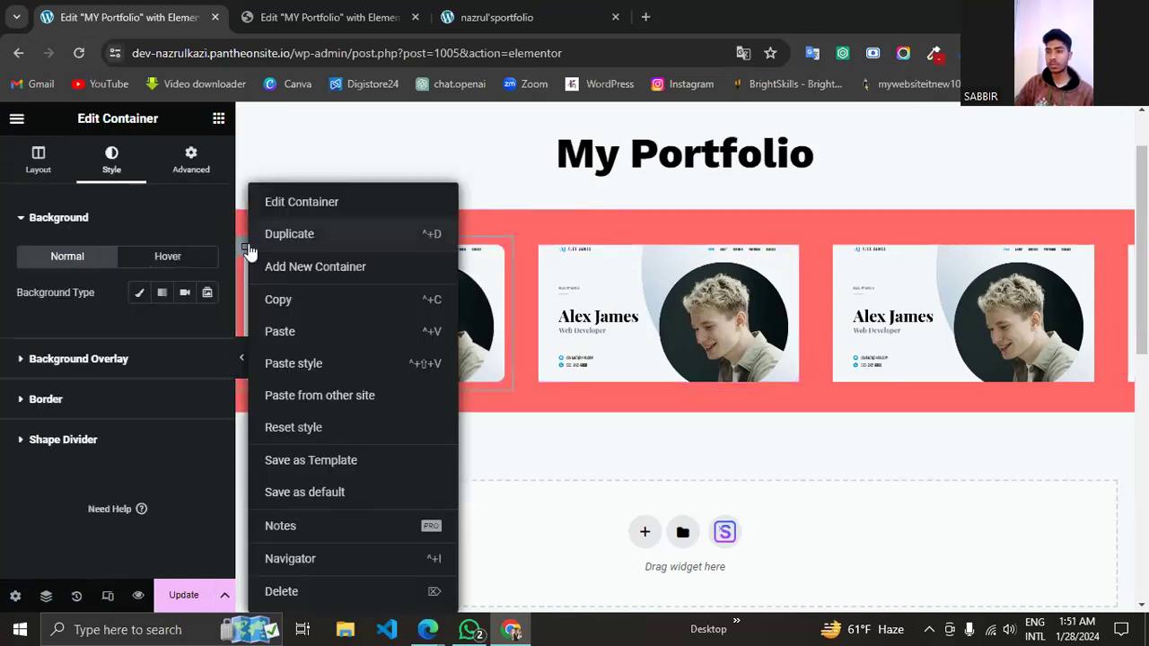
left_click(471, 151)
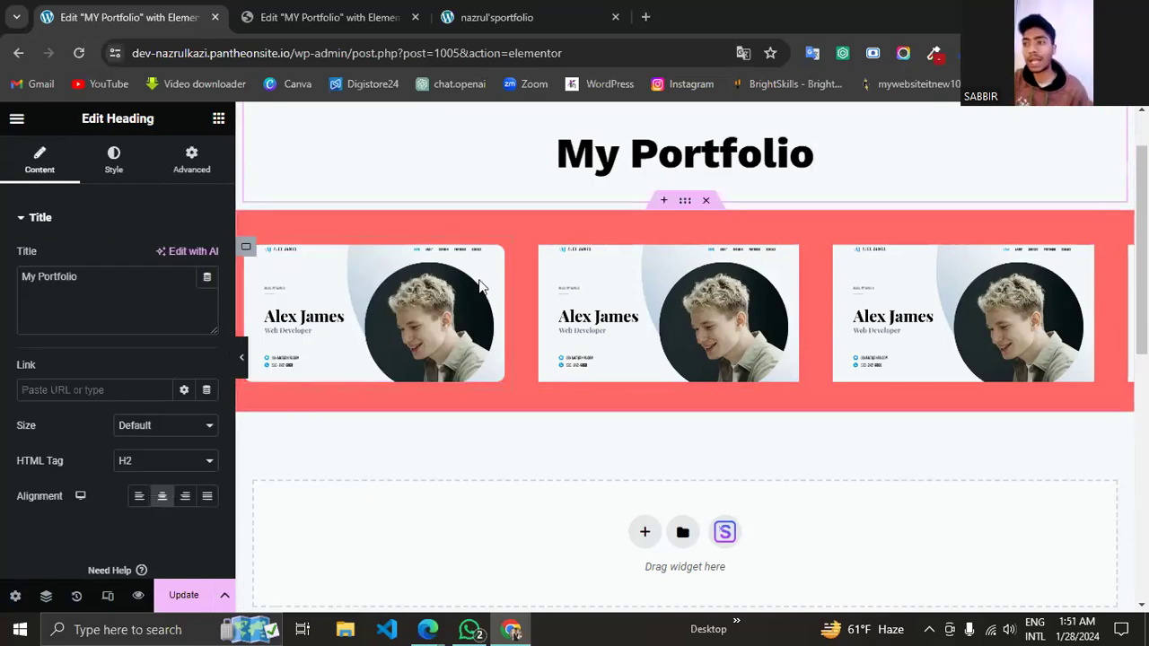
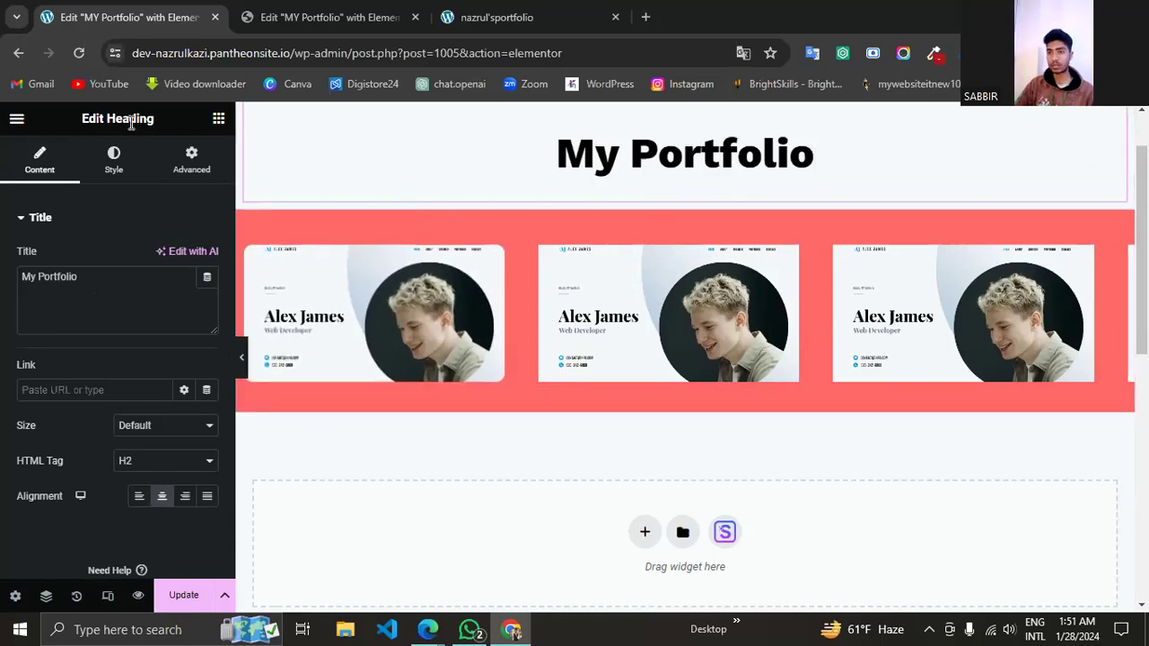
Set the link type of the first portfolio image to Custom URL.
left_click(357, 314)
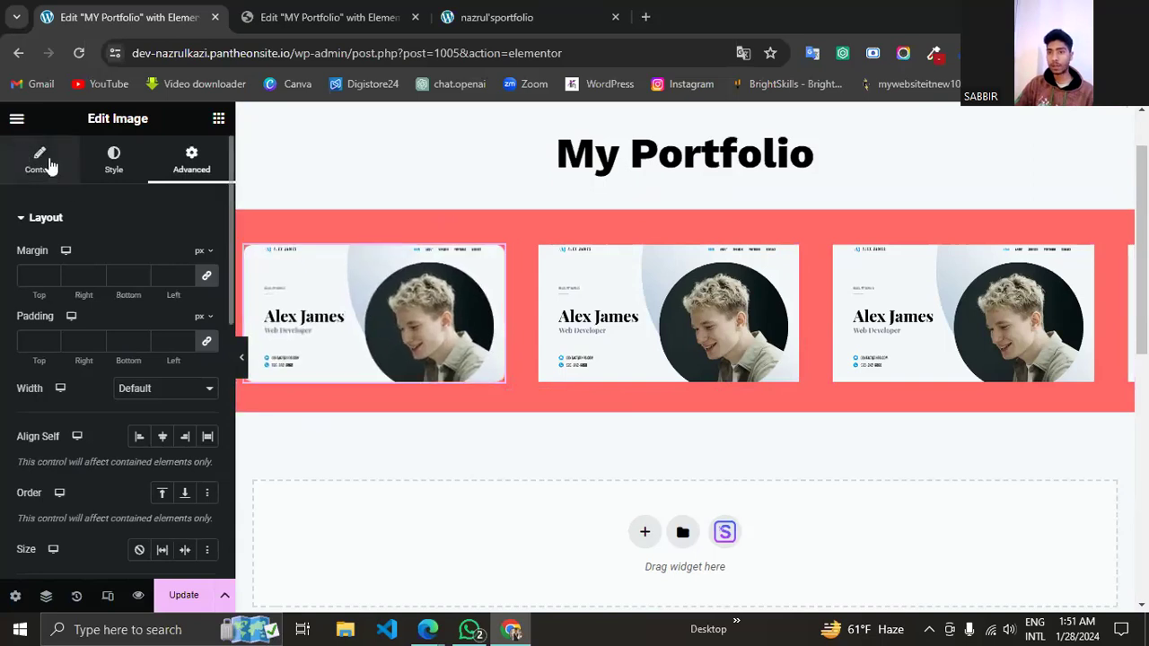
scroll(167, 287, "down", 3)
scroll(140, 269, "up", 3)
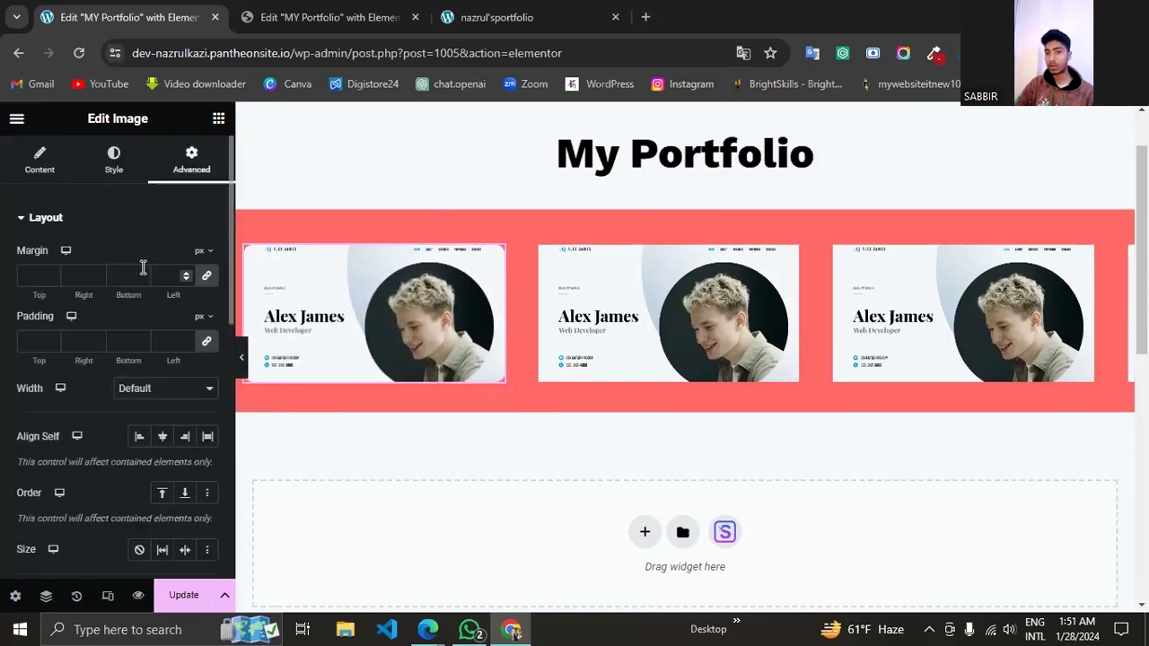
left_click(38, 160)
scroll(102, 305, "down", 1)
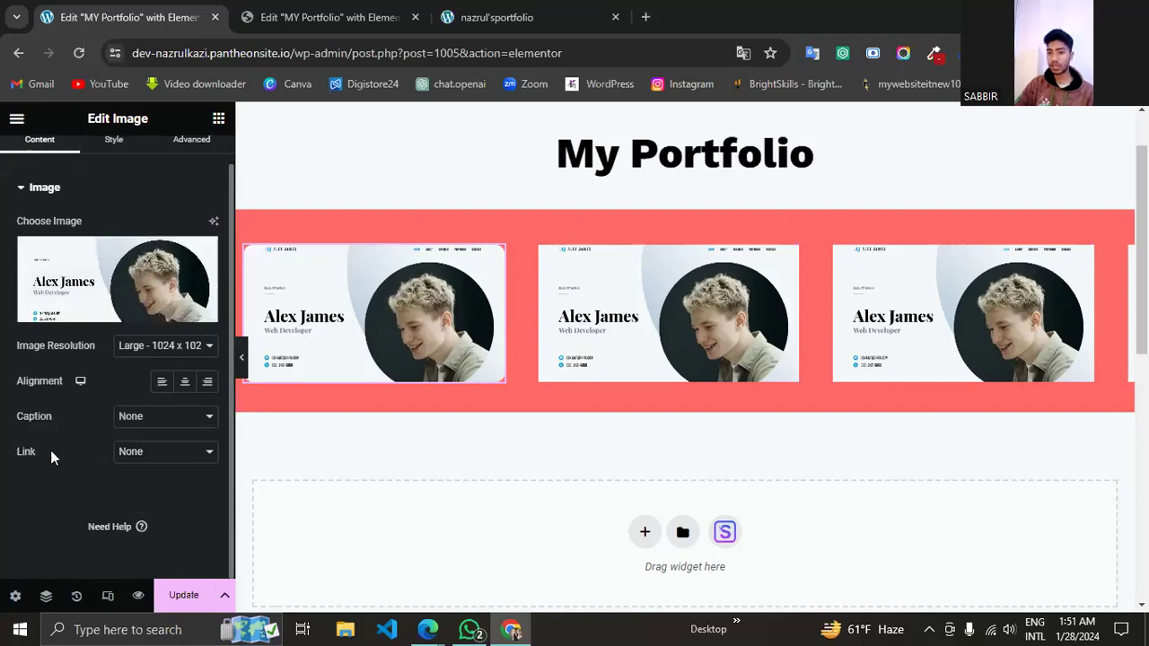
left_click(155, 453)
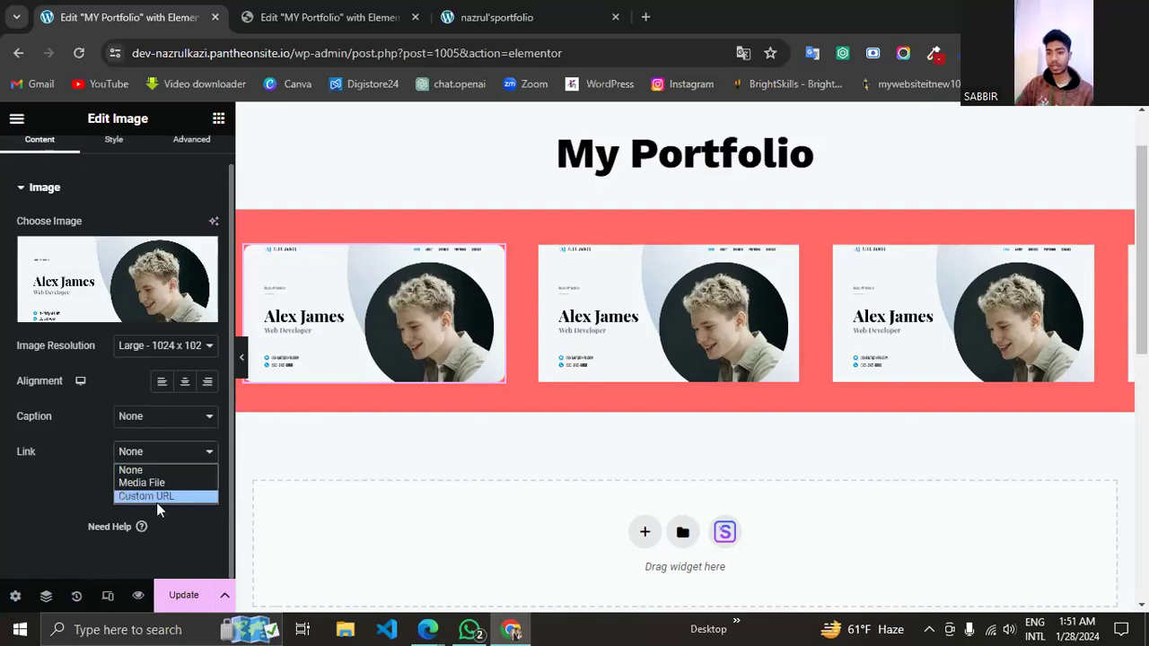
left_click(164, 496)
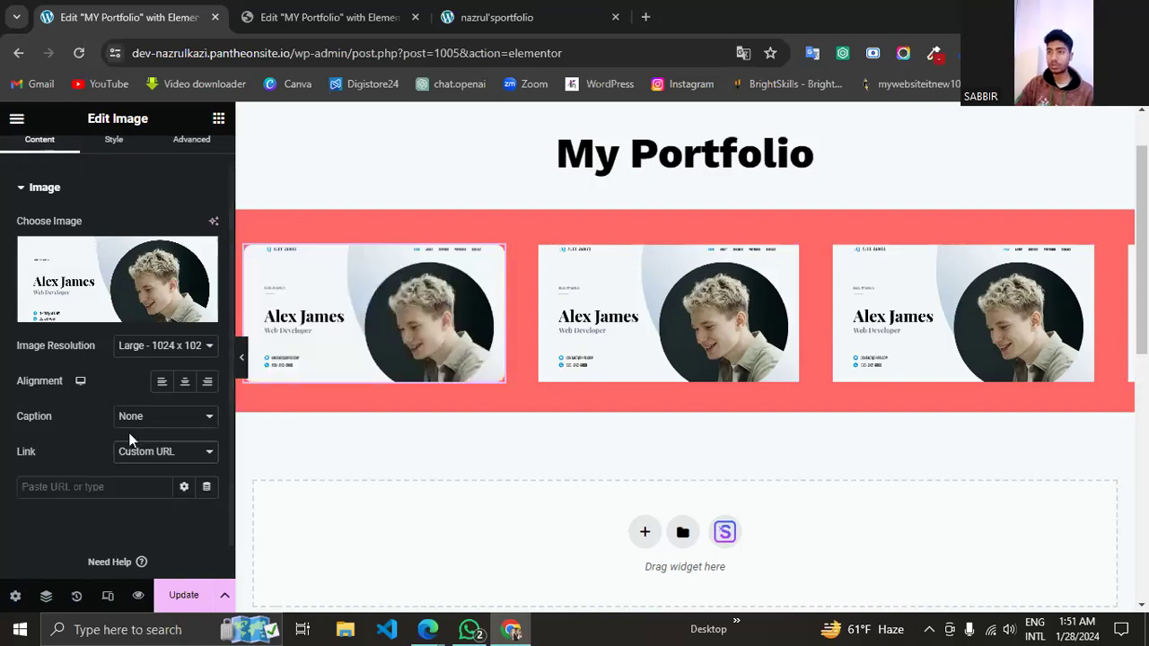
Search Google in a new browser tab for "classroom bangladesh" and "classroombangladesh", and look through the results for the website.
left_click(645, 16)
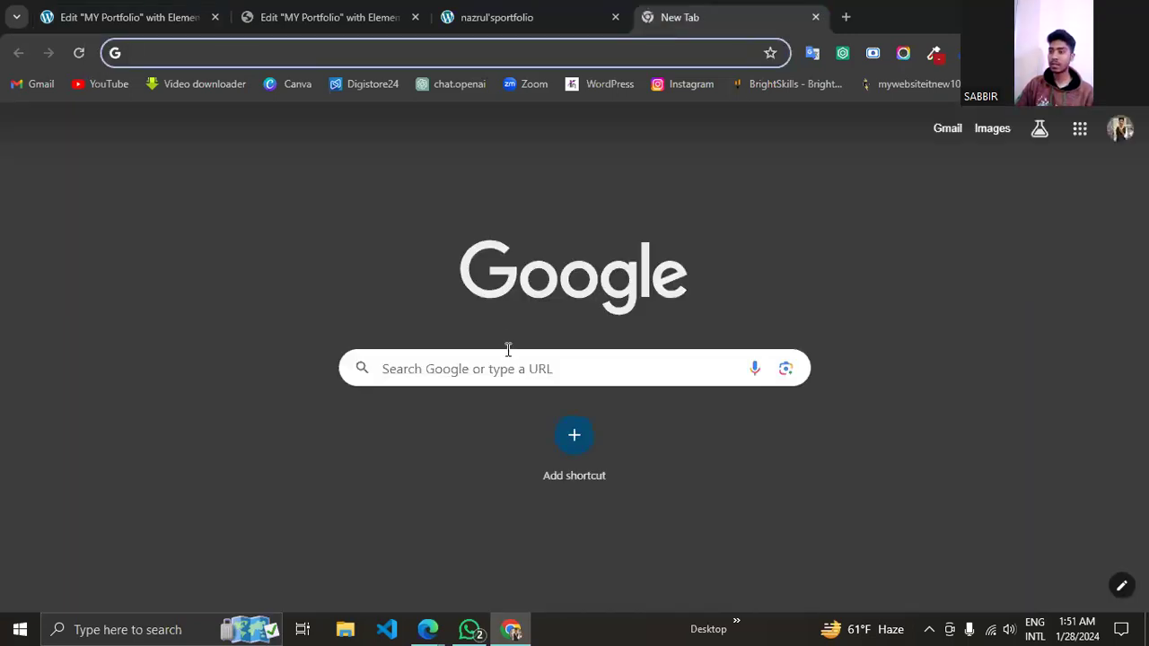
left_click(508, 351)
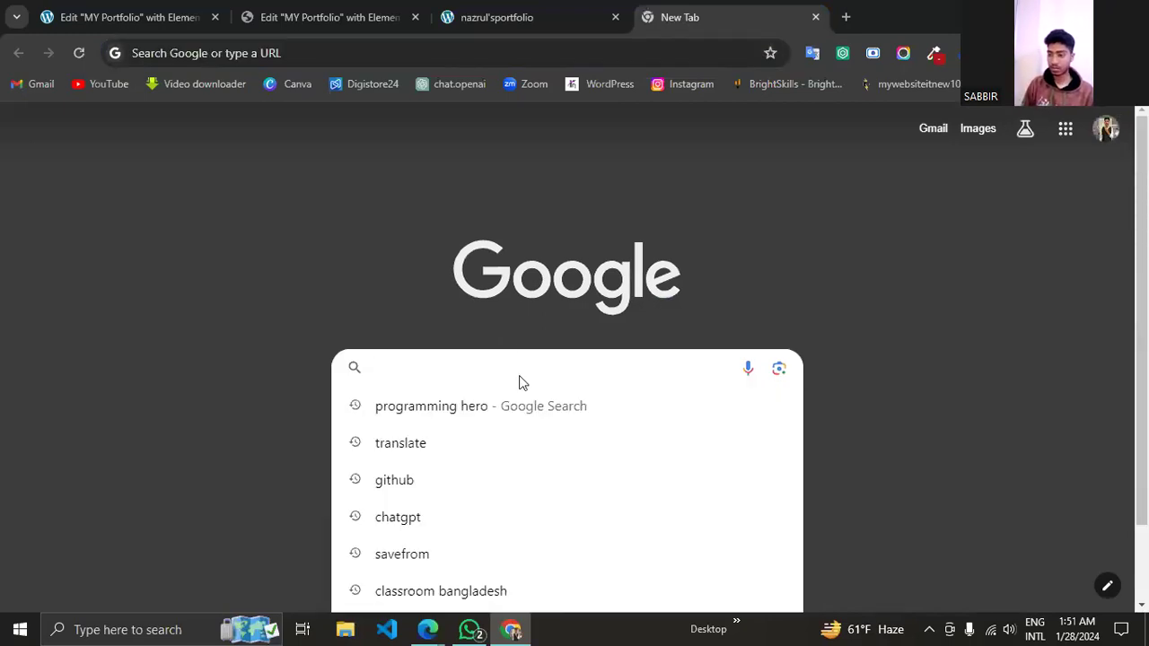
left_click(528, 590)
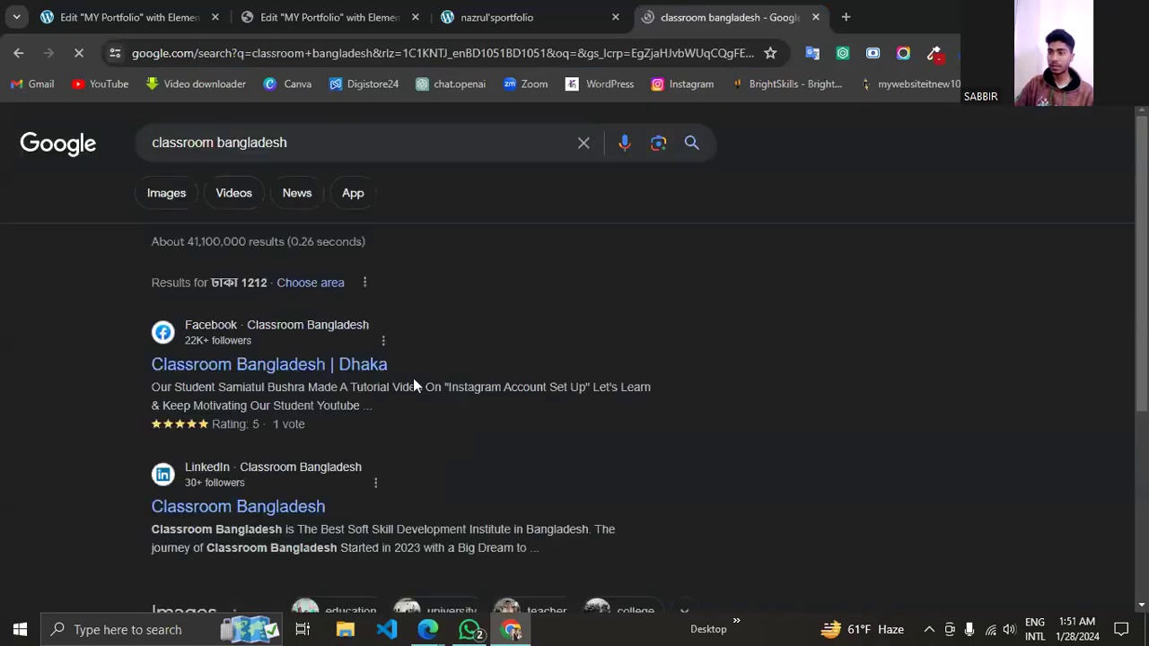
left_click(216, 142)
key("BackSpace")
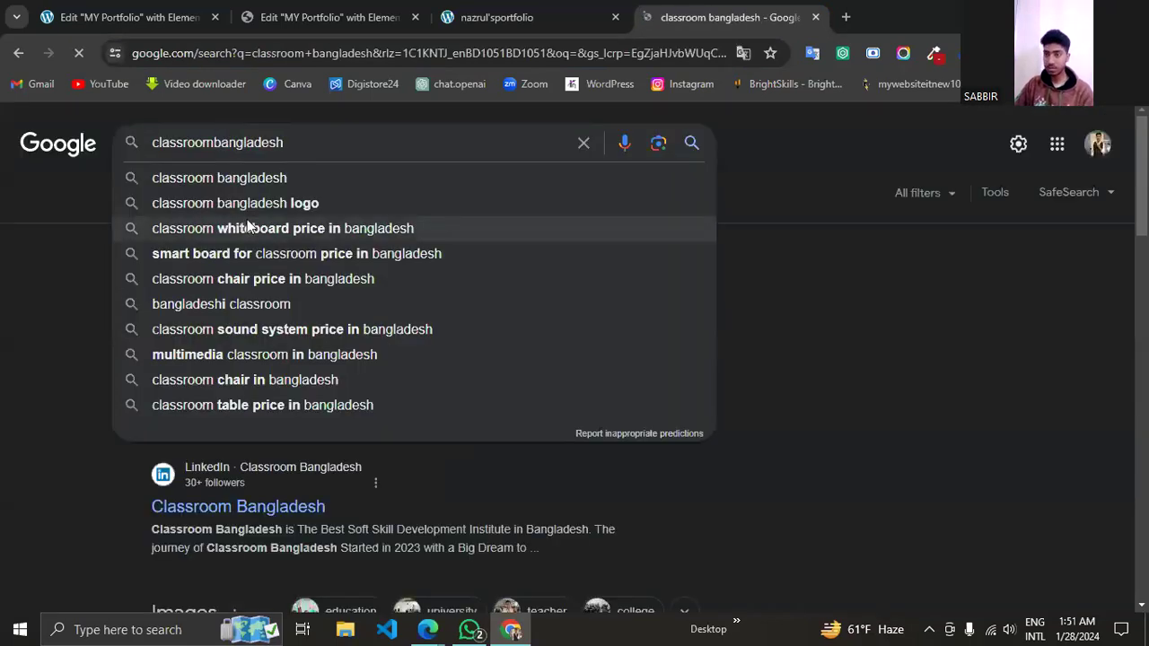
key("Return")
scroll(258, 413, "down", 1)
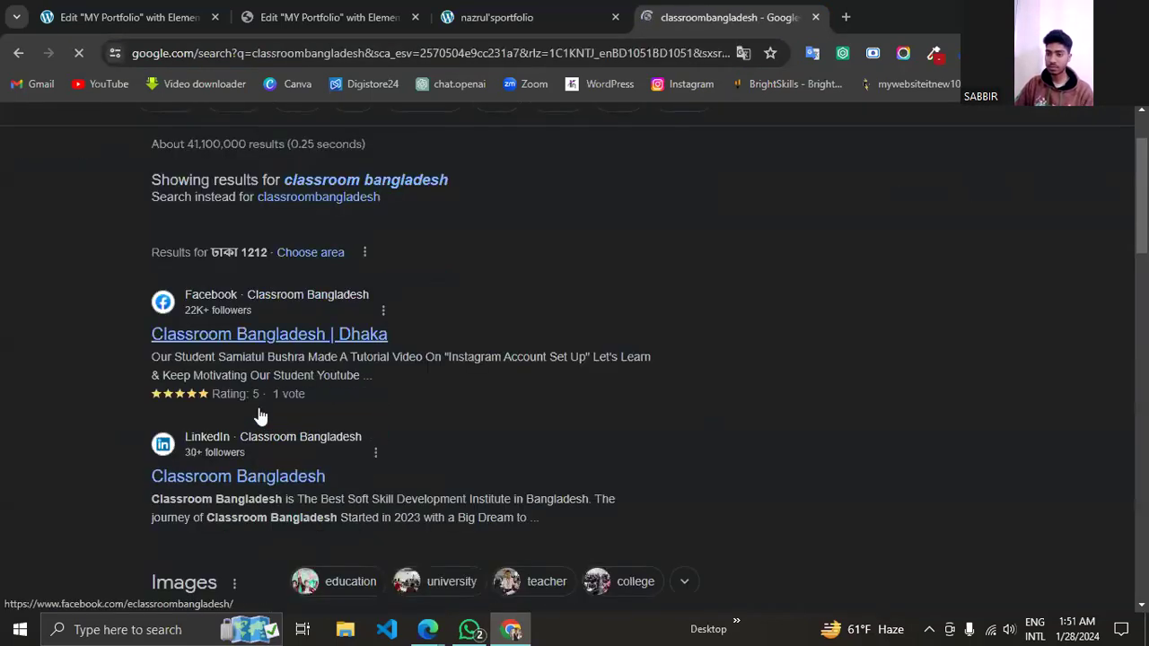
scroll(258, 414, "down", 10)
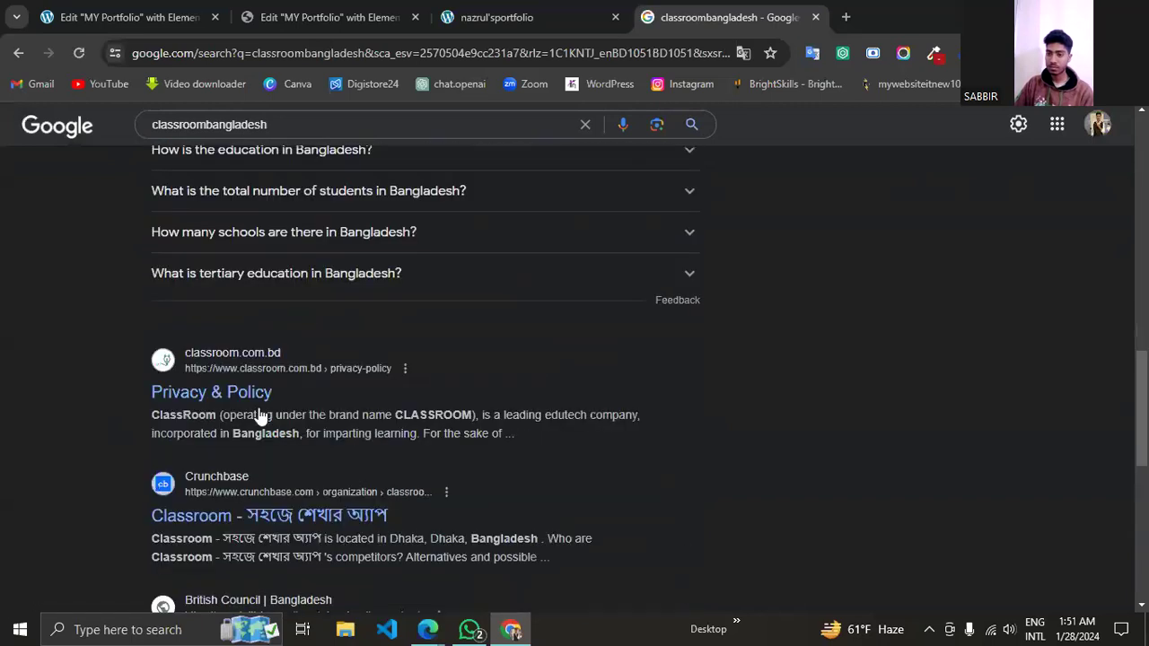
scroll(258, 414, "down", 3)
scroll(259, 414, "up", 4)
scroll(258, 415, "down", 3)
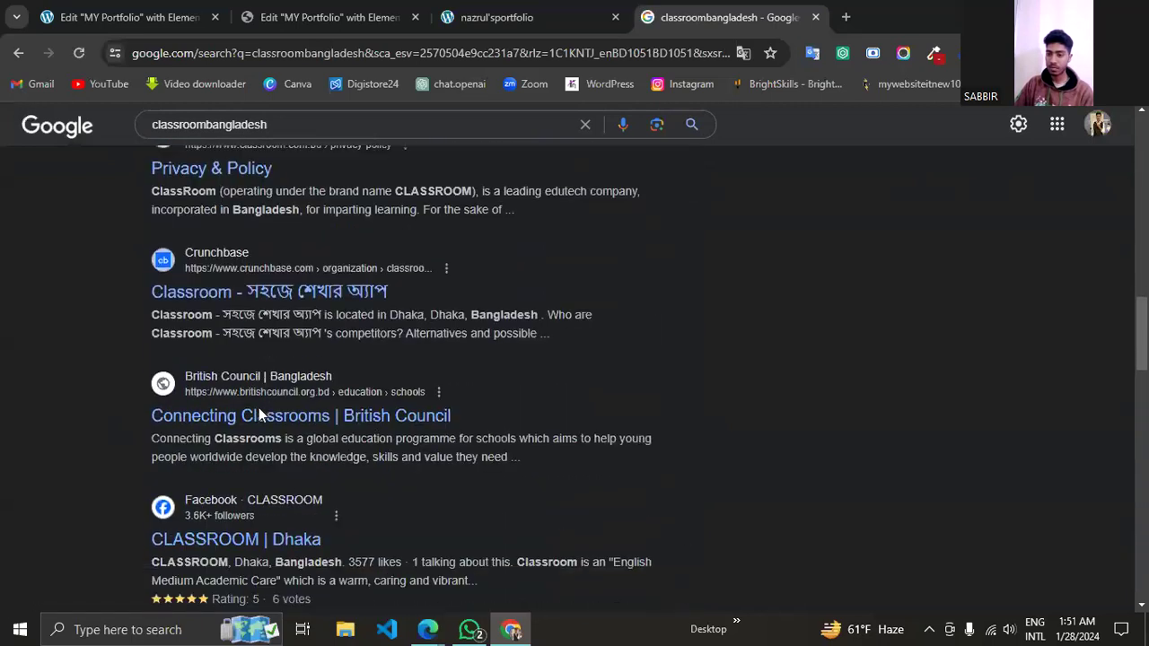
Search for classroombangladesh.com and open that website from the results.
left_click(275, 124)
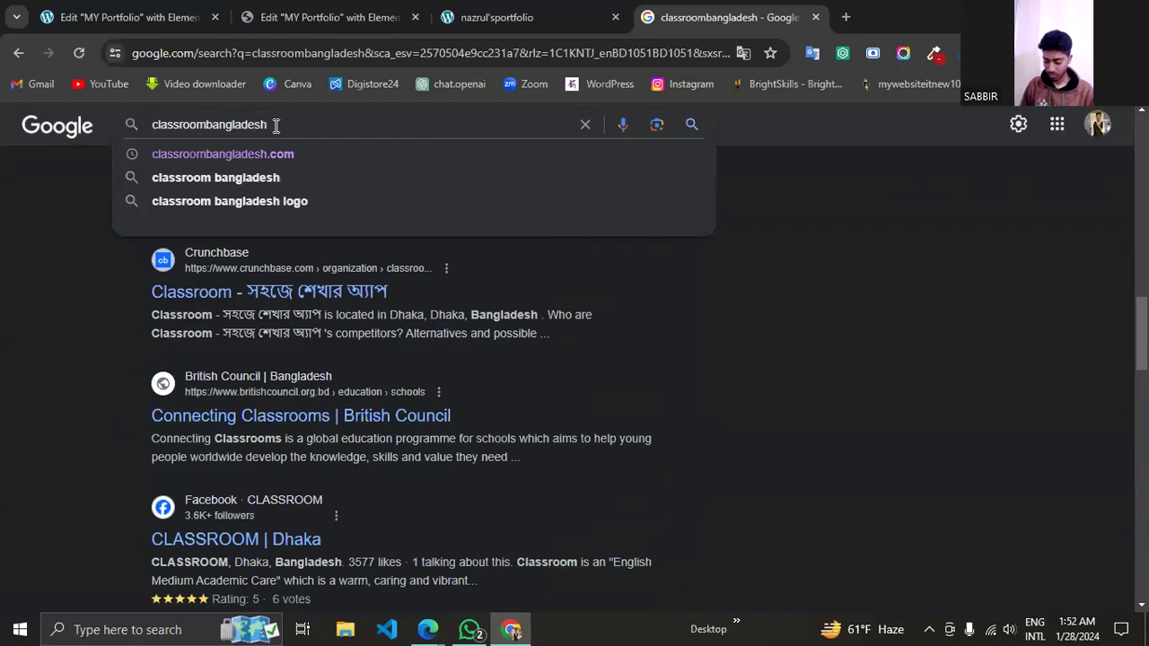
type(".com")
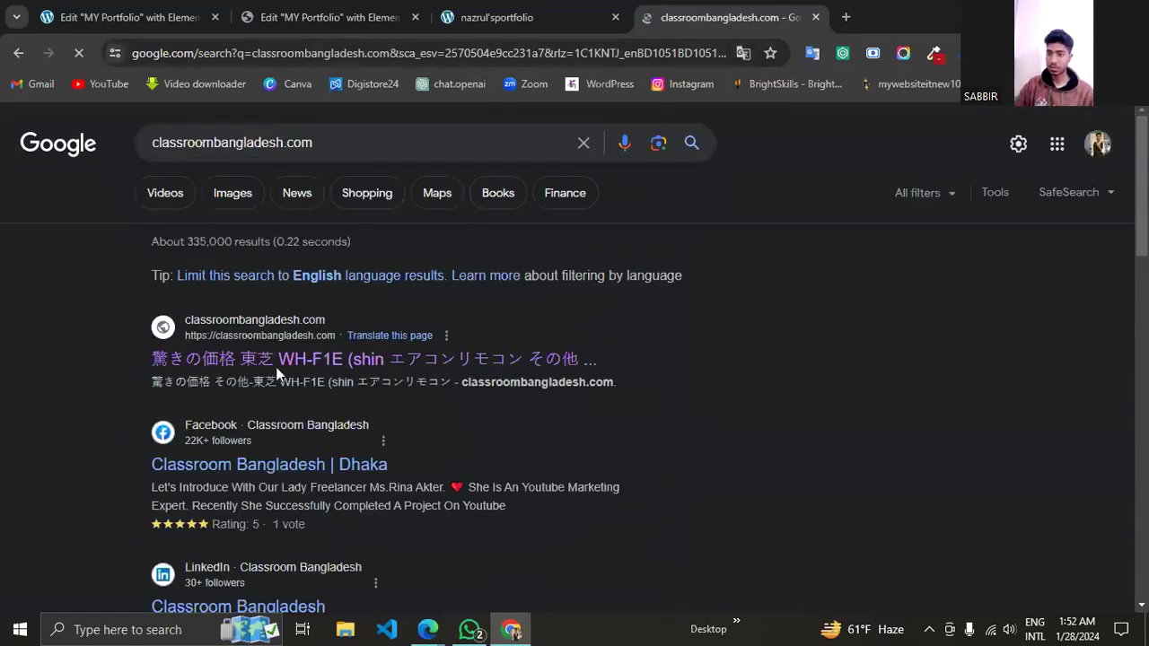
scroll(326, 341, "down", 1)
scroll(225, 326, "up", 1)
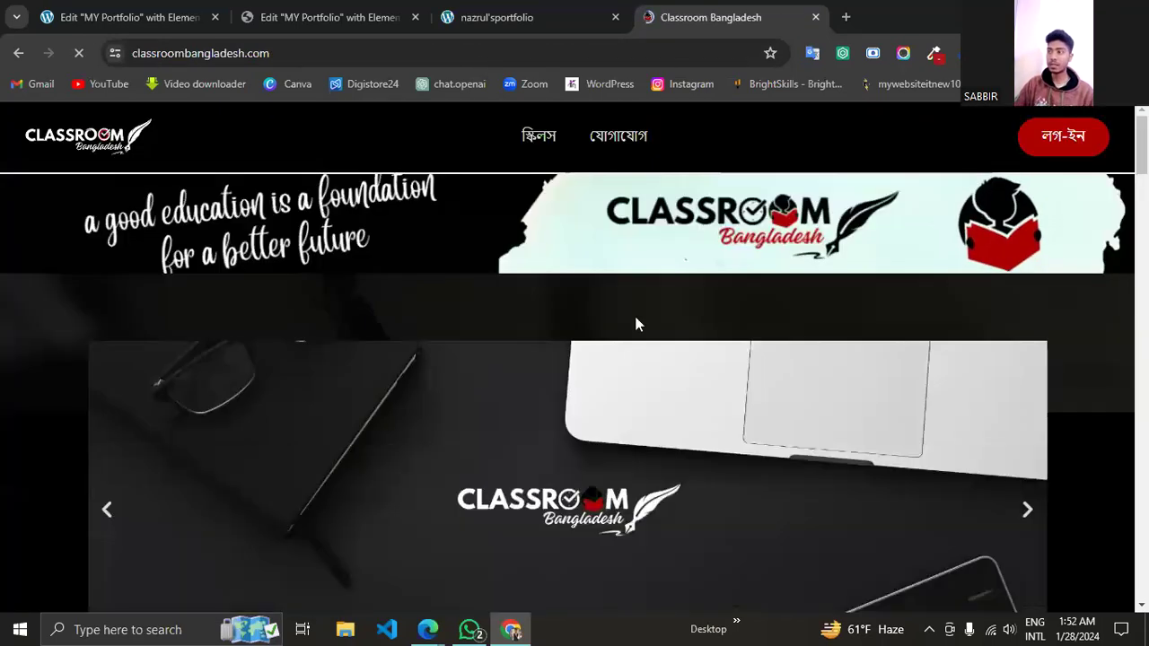
Try to select the opened website's address for copying, and return to the search results.
left_click(312, 53)
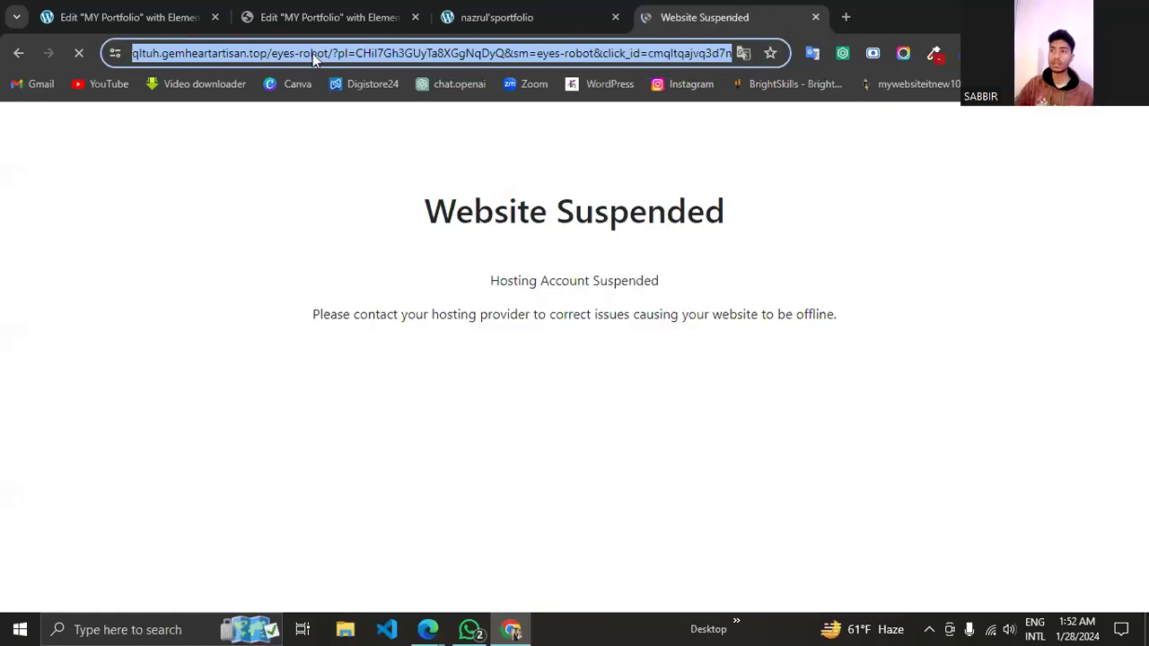
left_click(312, 53)
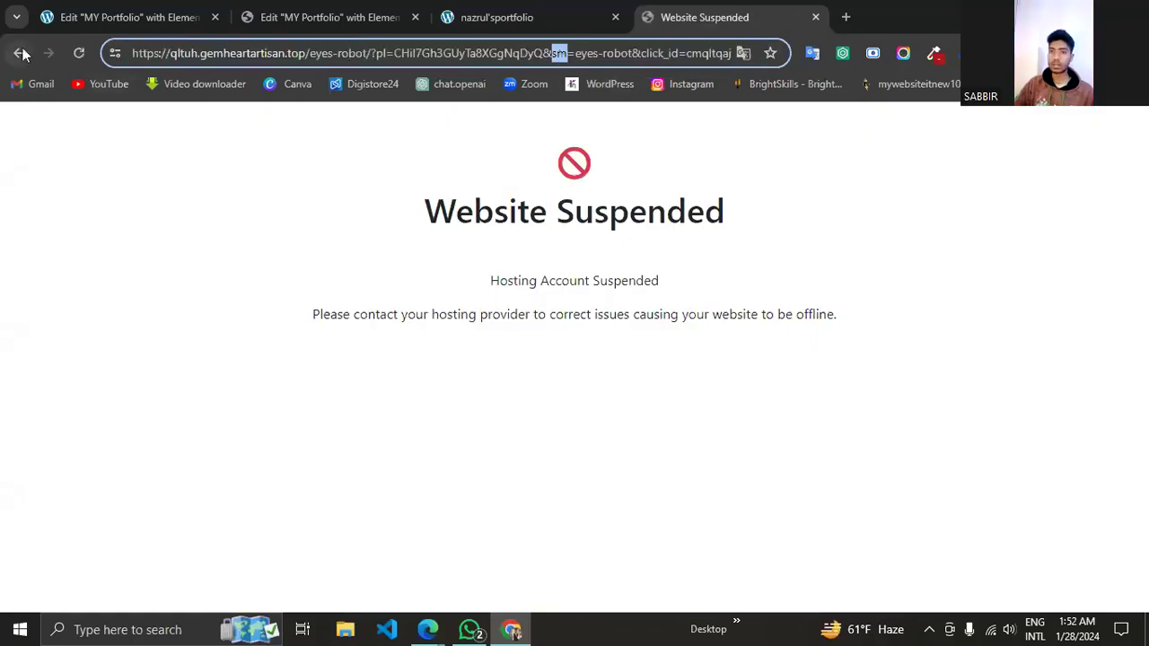
left_click(20, 53)
Open Classroom Bangladesh's LinkedIn company page from the results, copy its full address and switch back to an Elementor editor tab.
scroll(276, 371, "down", 2)
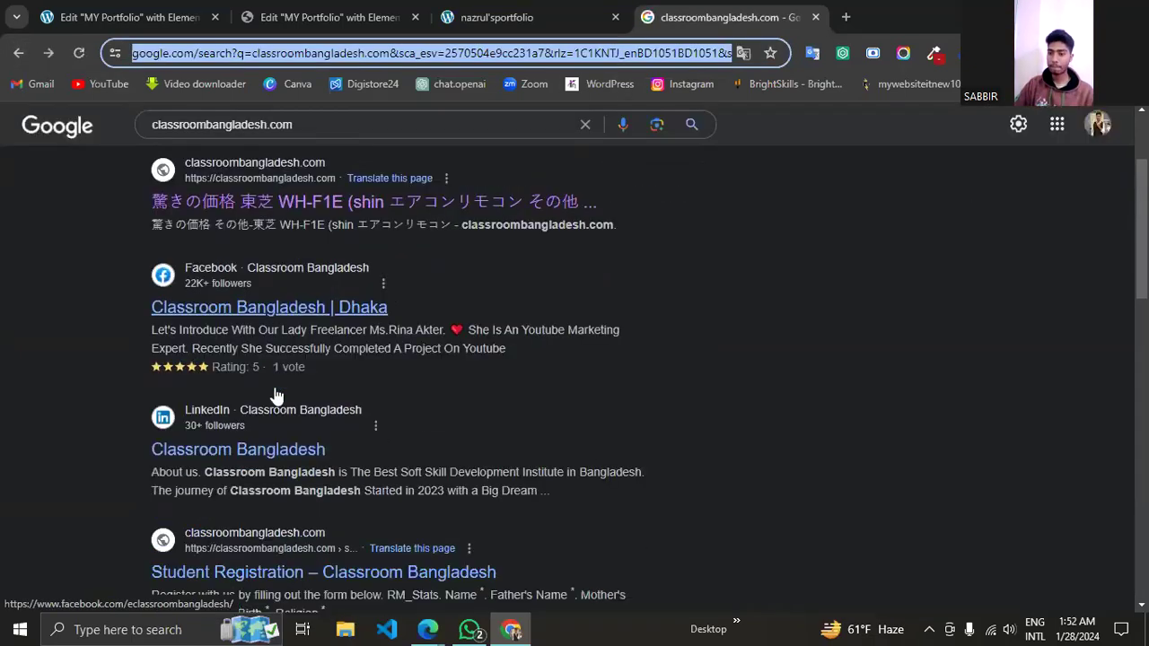
scroll(275, 396, "down", 2)
left_click(285, 271)
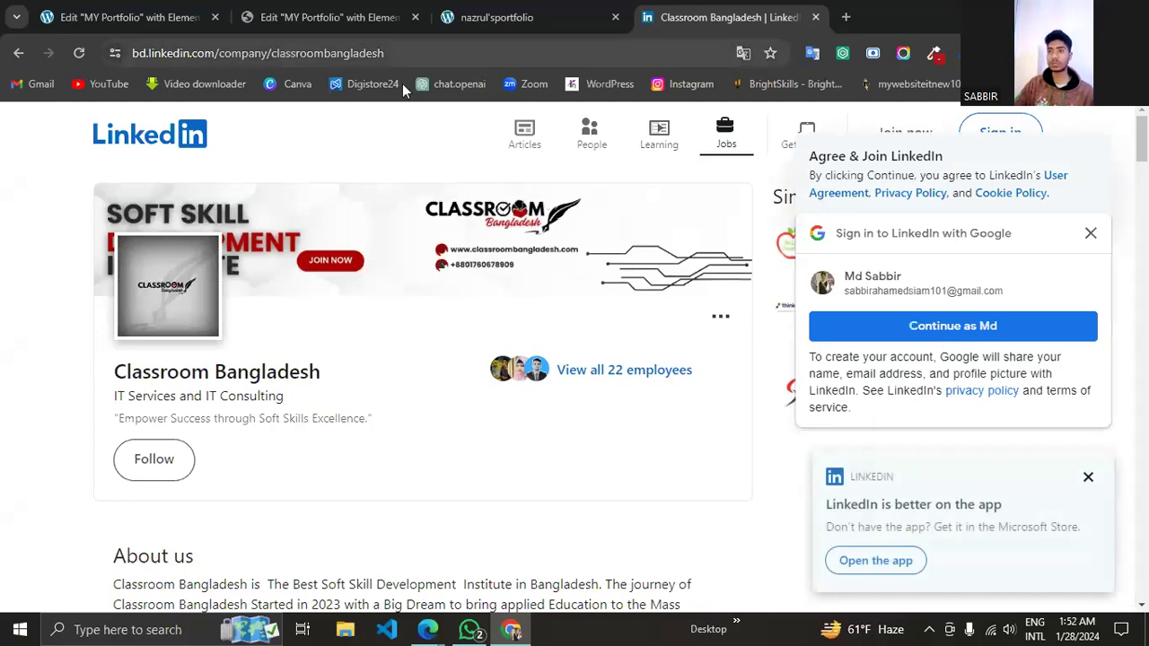
left_click(459, 46)
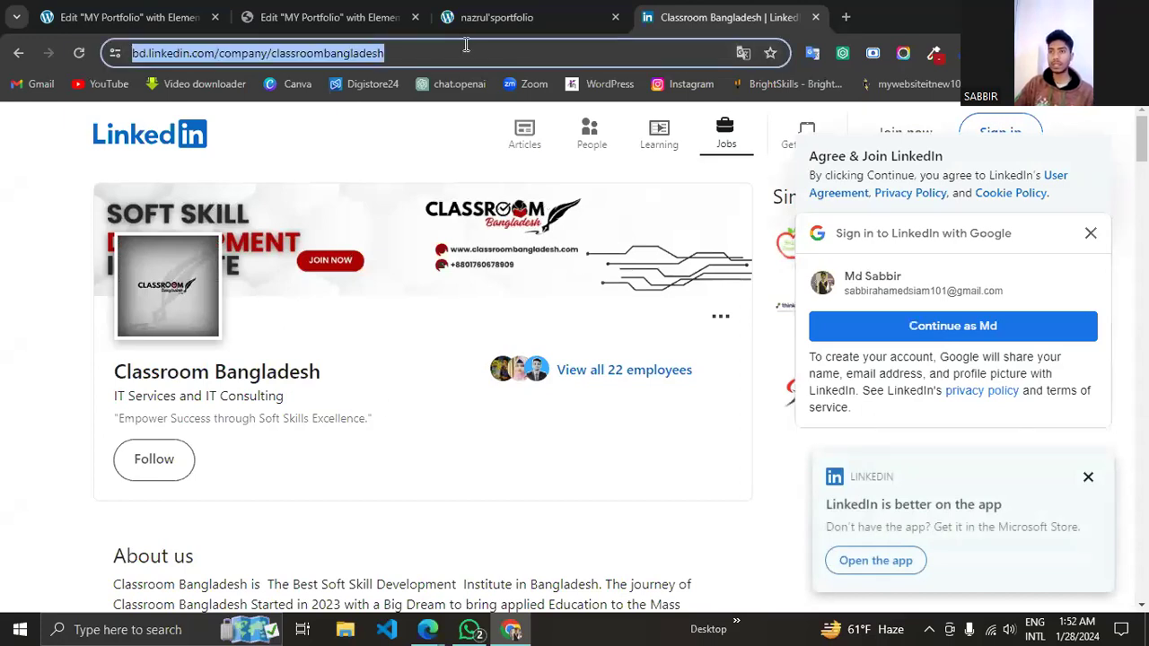
triple_click(470, 46)
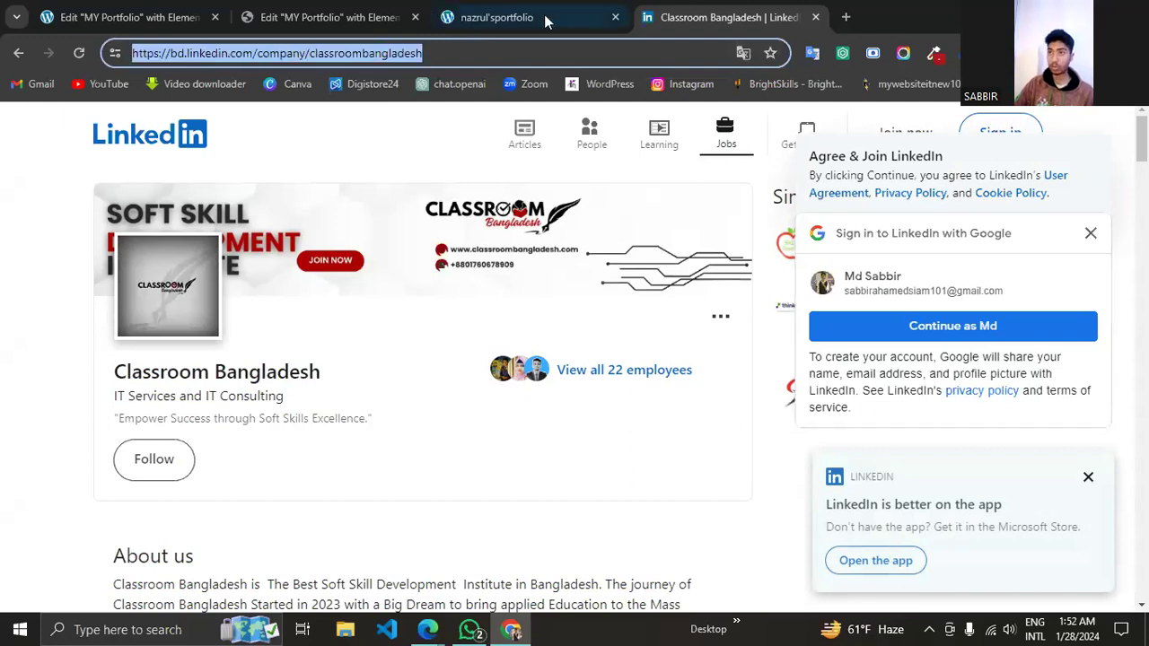
left_click(328, 16)
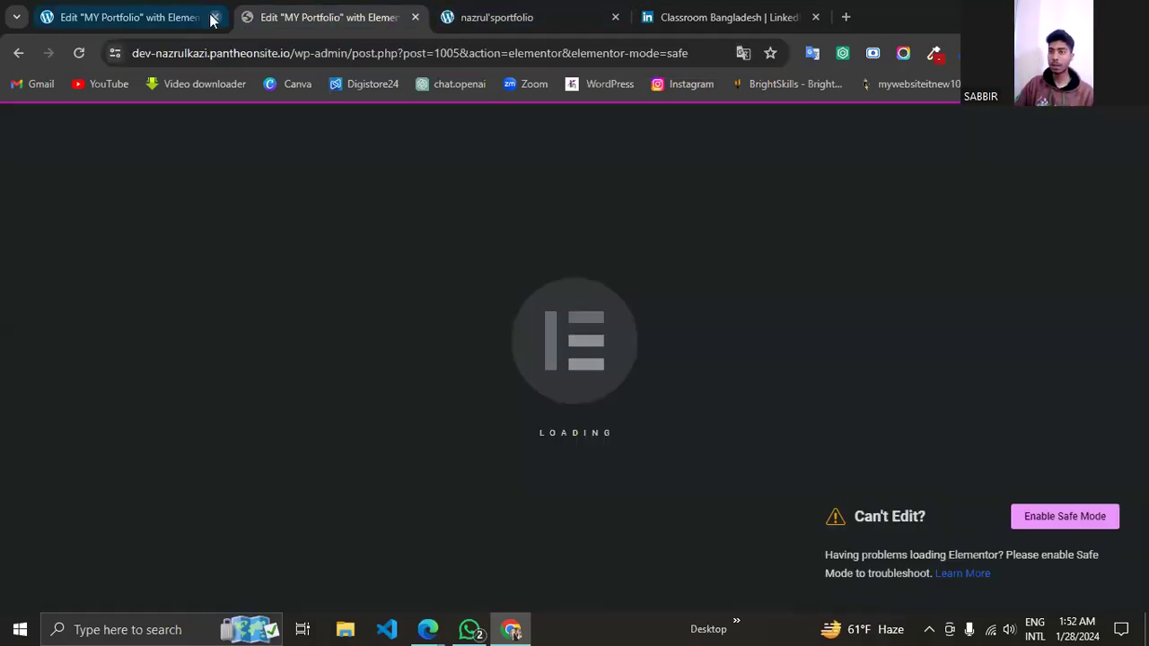
Return to the still-loading My Portfolio editor tab and enable Safe Mode to open the page.
left_click(515, 17)
left_click(325, 17)
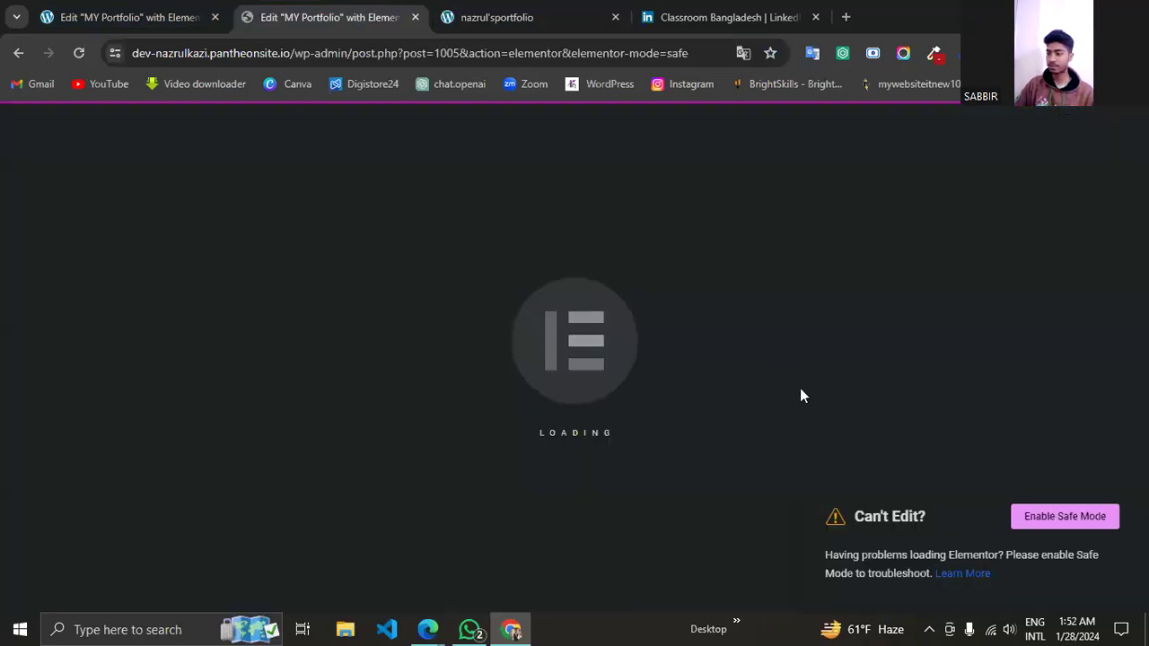
left_click(1059, 516)
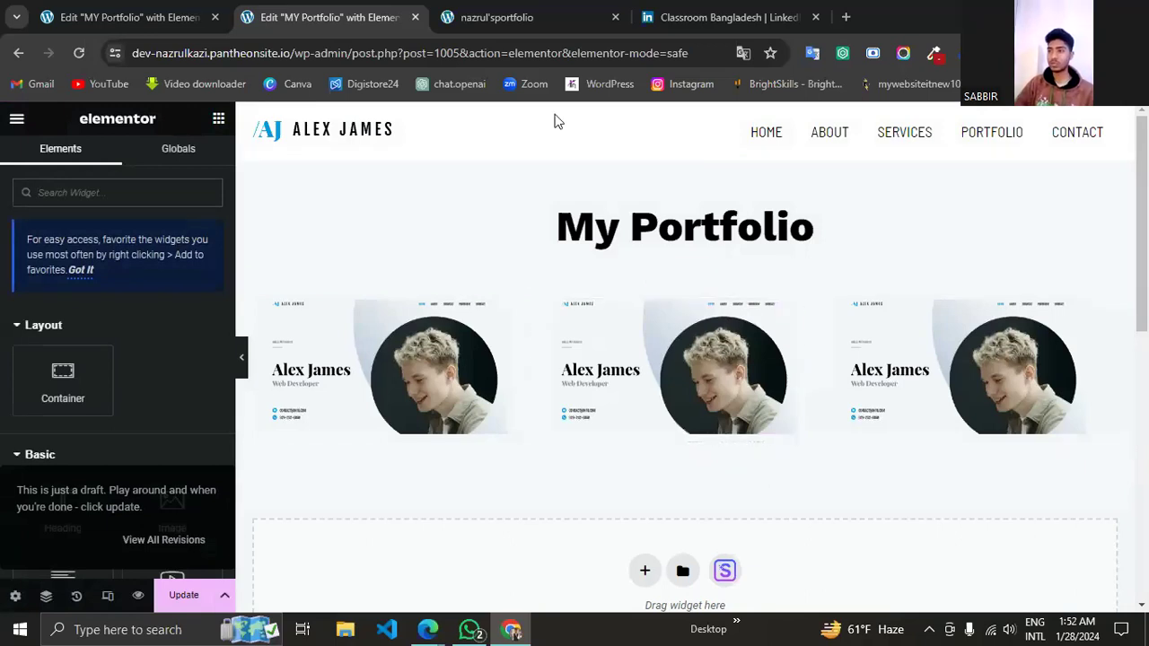
scroll(608, 258, "down", 1)
scroll(615, 278, "up", 1)
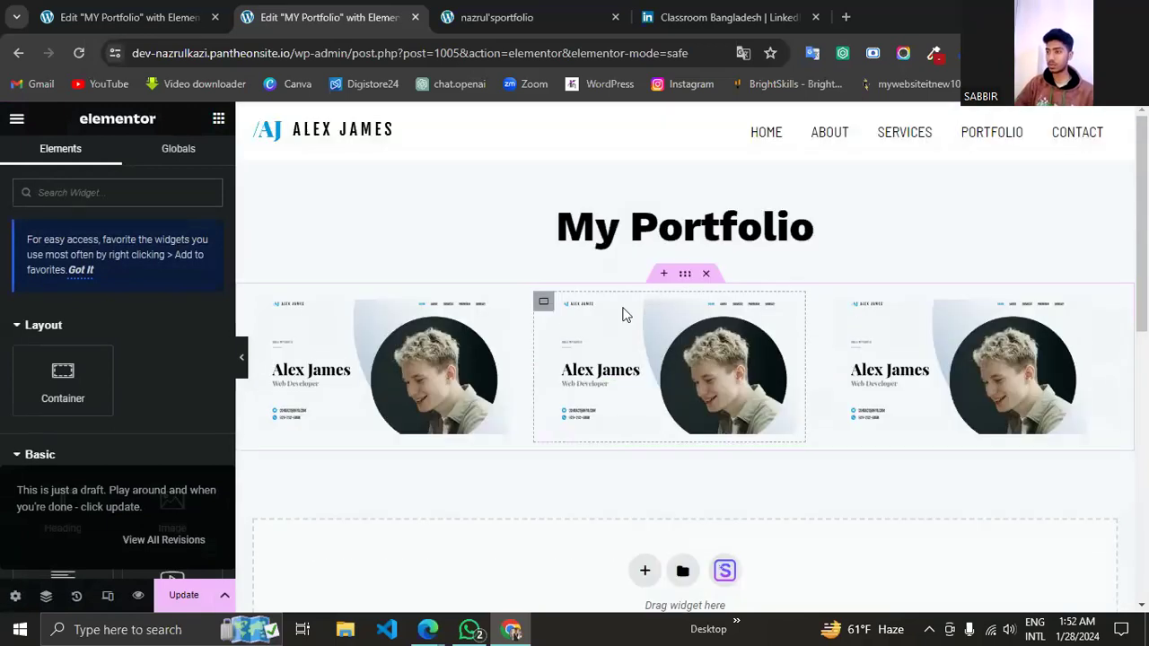
Give the container holding the portfolio images a classic background in the light red colour #FF7979.
left_click(685, 279)
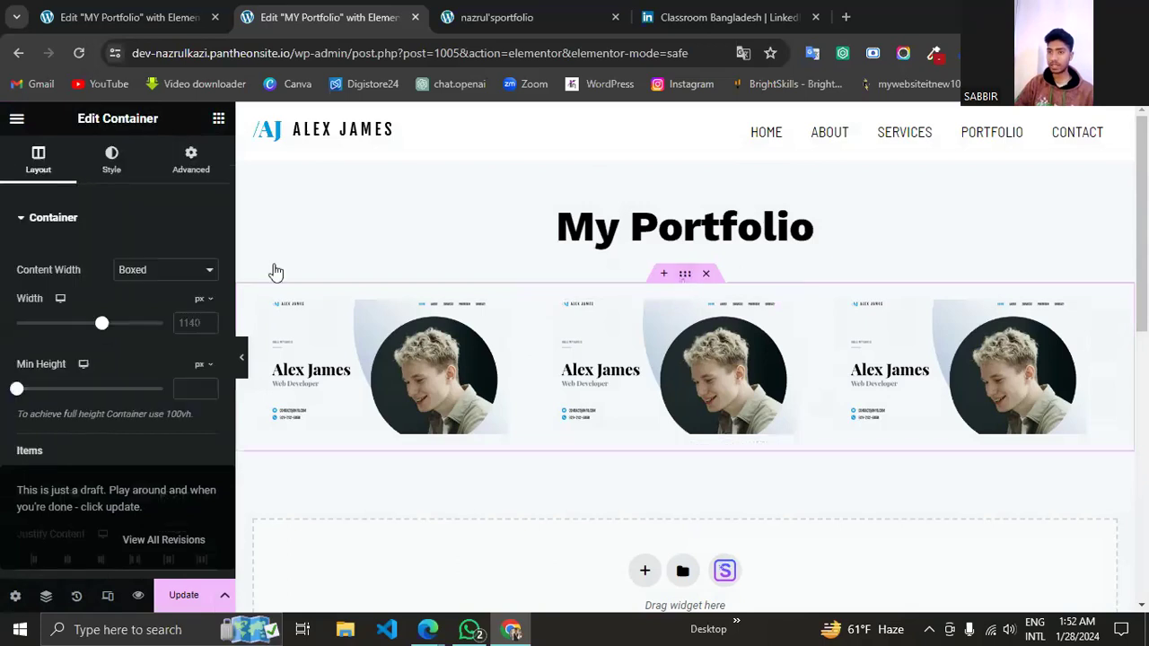
left_click(121, 160)
left_click(139, 293)
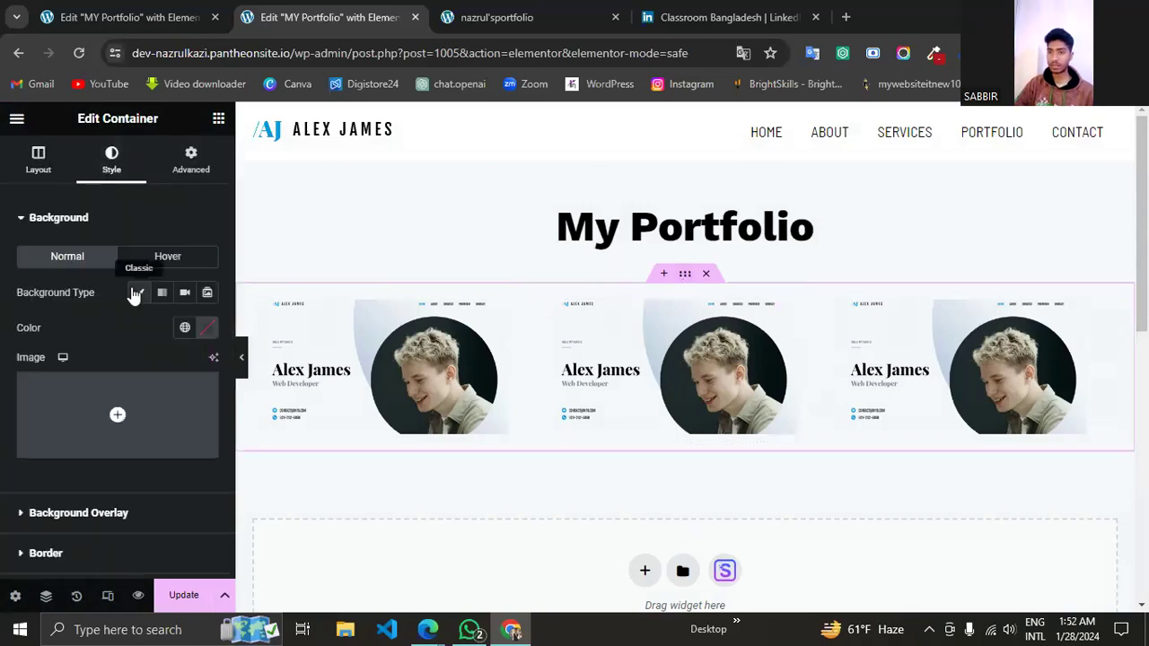
left_click(208, 329)
left_click_drag(131, 427, 210, 393)
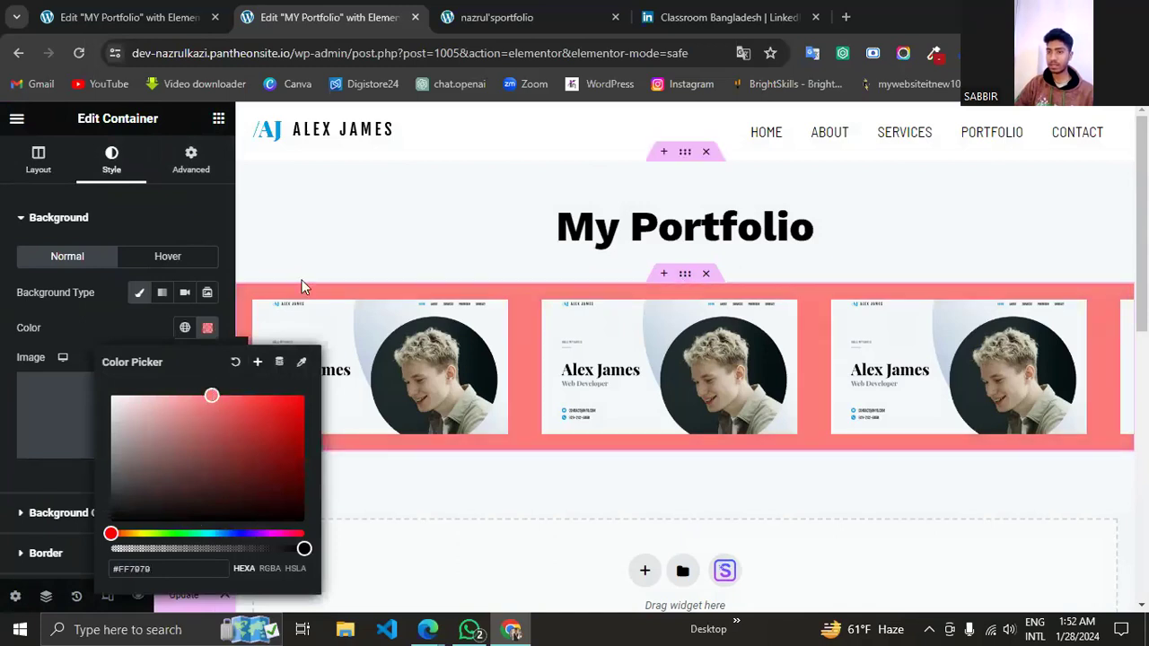
Round the corners of the first portfolio image with a border radius of 10 px on all sides.
left_click(385, 354)
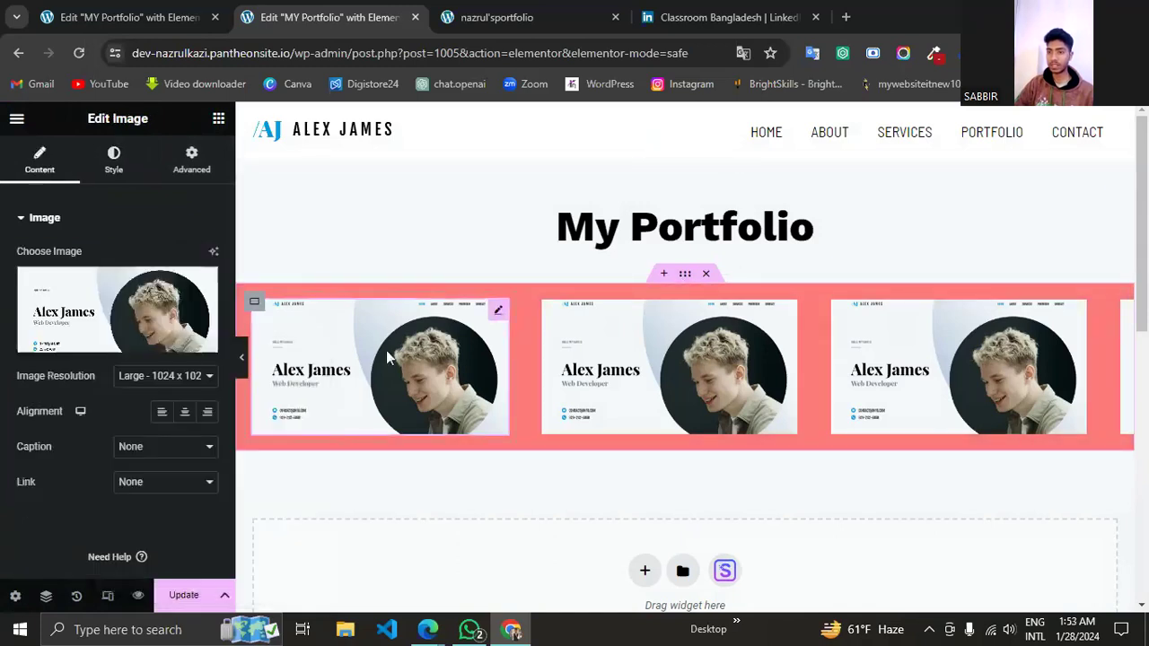
left_click(137, 167)
scroll(121, 253, "down", 3)
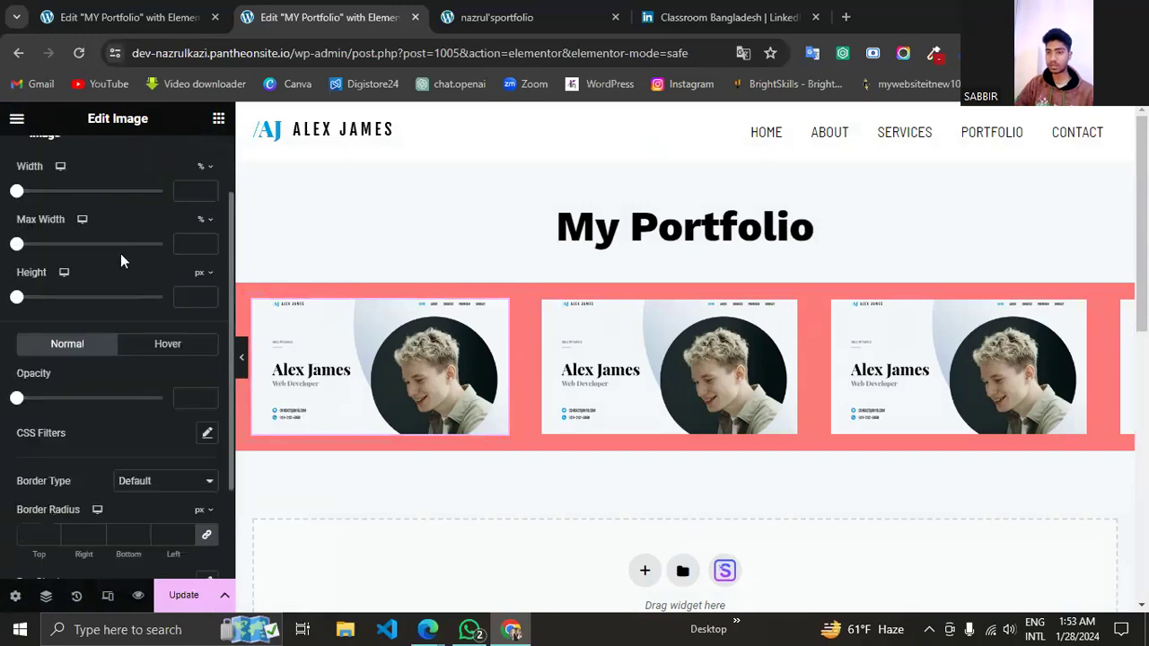
left_click(52, 401)
left_click(52, 401)
left_click(52, 401)
left_click(52, 401)
left_click(52, 401)
left_click(52, 401)
left_click(52, 401)
left_click(52, 401)
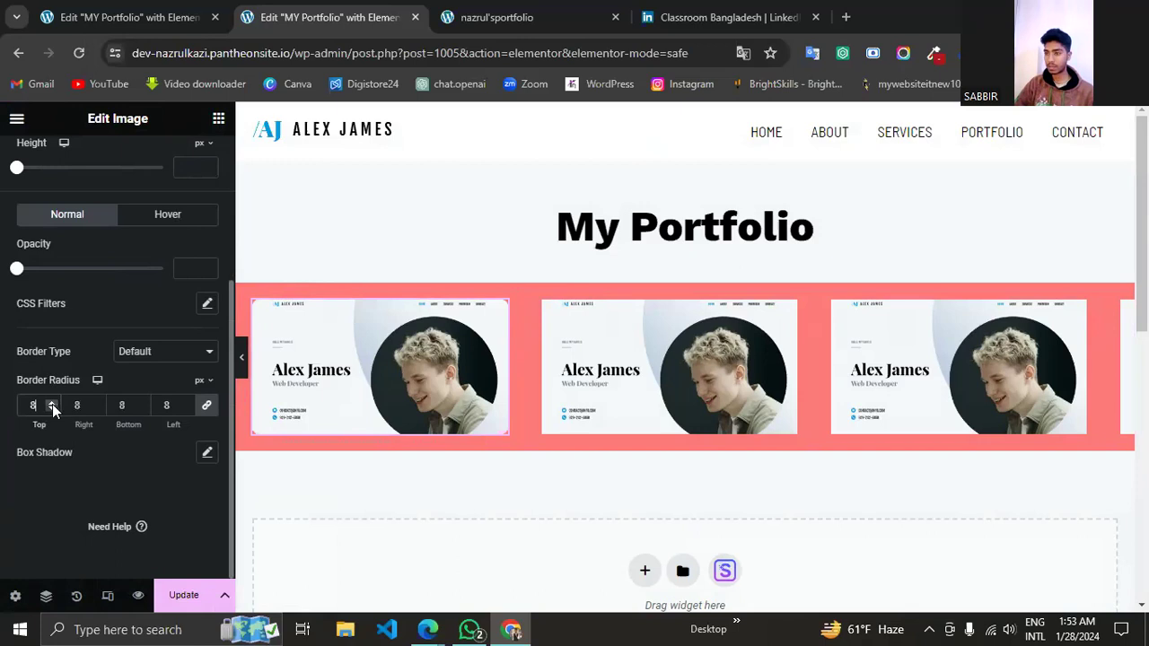
left_click(52, 404)
left_click(52, 404)
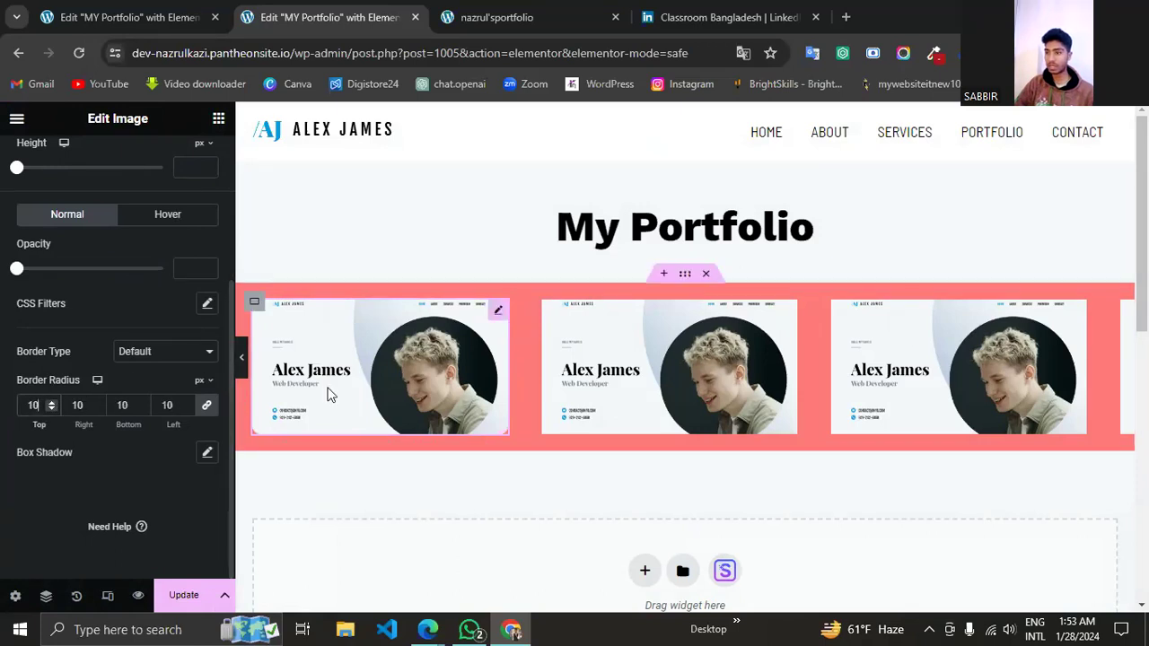
Try a 0.9 scale transform on the first image's normal state and reset it.
scroll(122, 308, "up", 3)
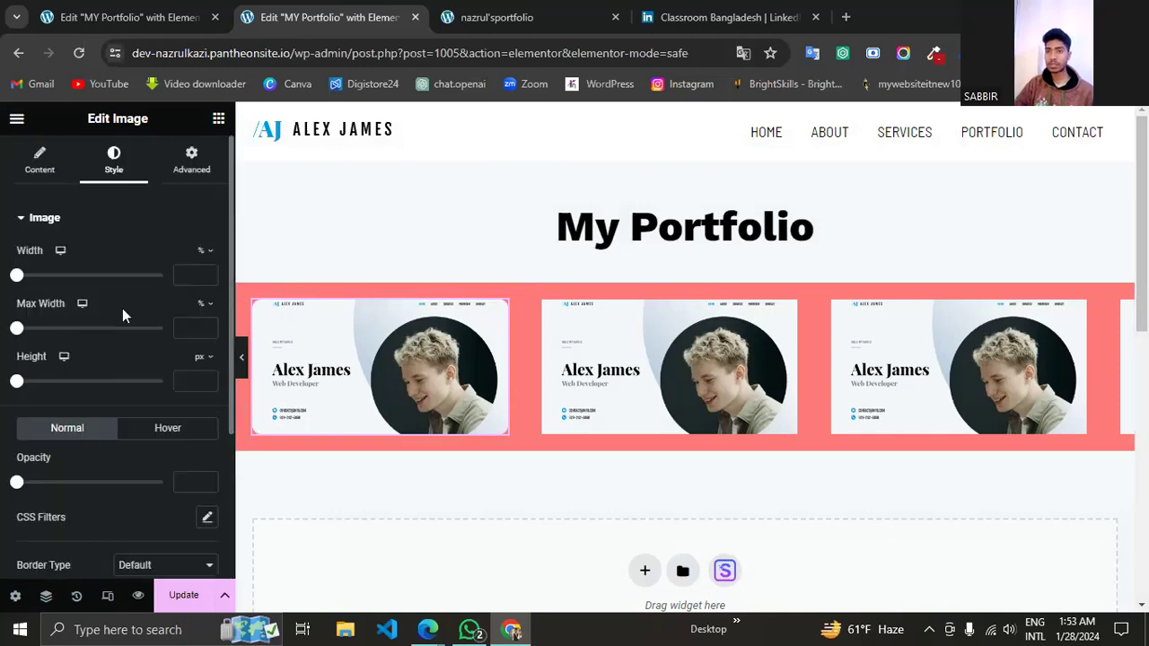
left_click(190, 171)
scroll(149, 278, "down", 4)
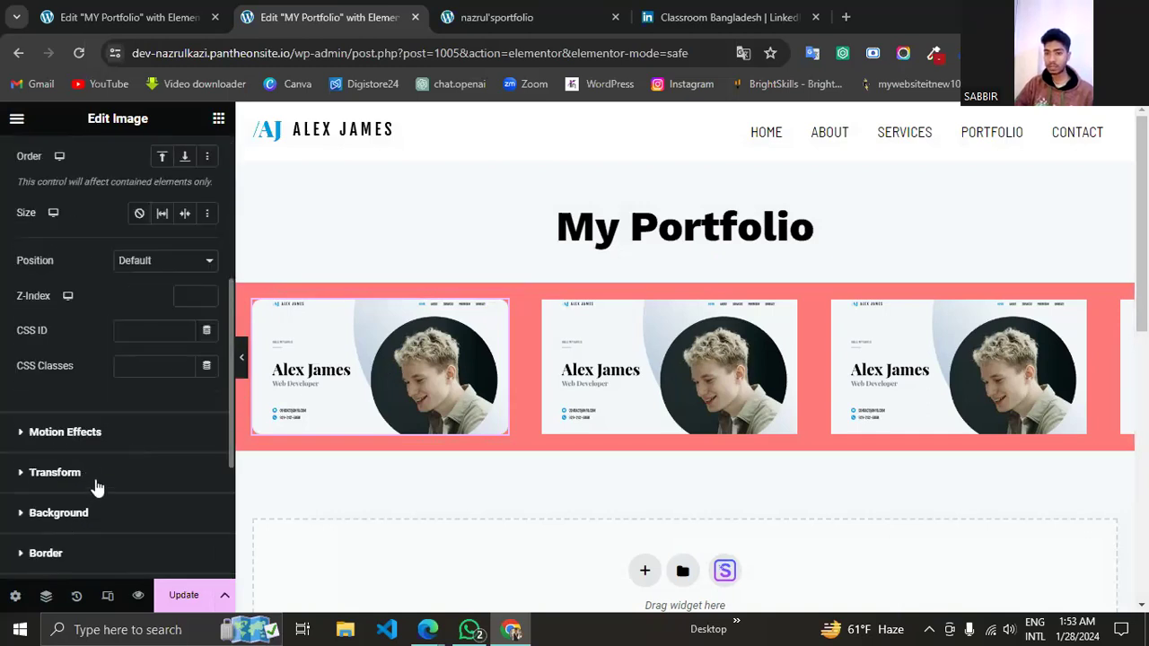
left_click(95, 480)
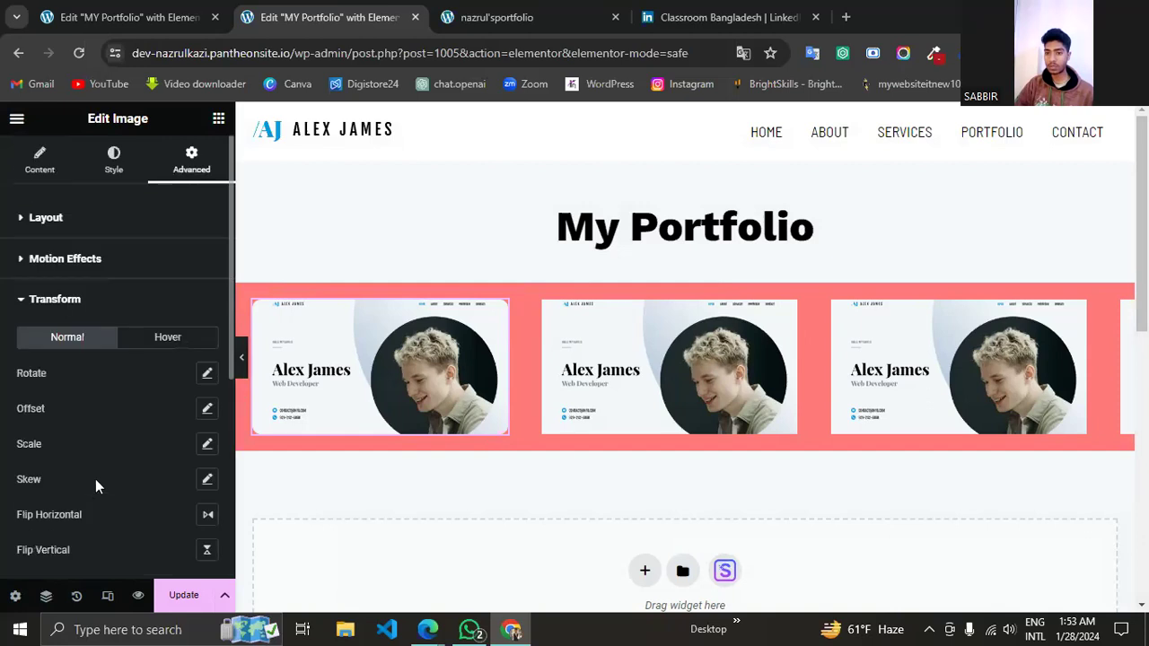
left_click(208, 447)
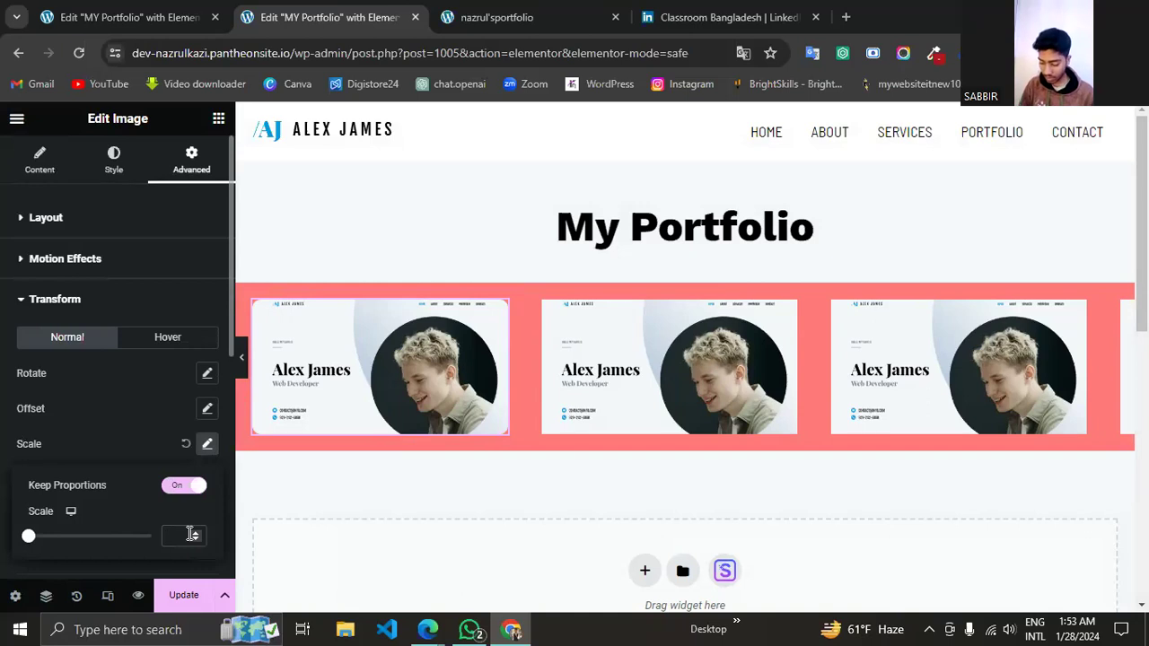
type("0.9")
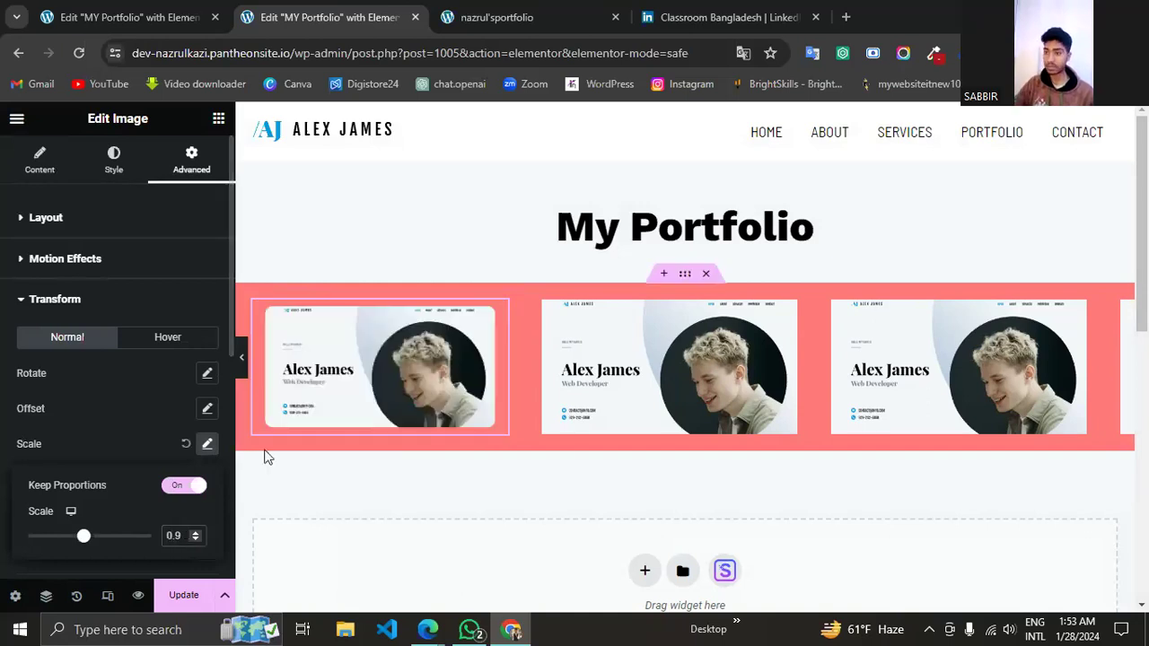
left_click(185, 448)
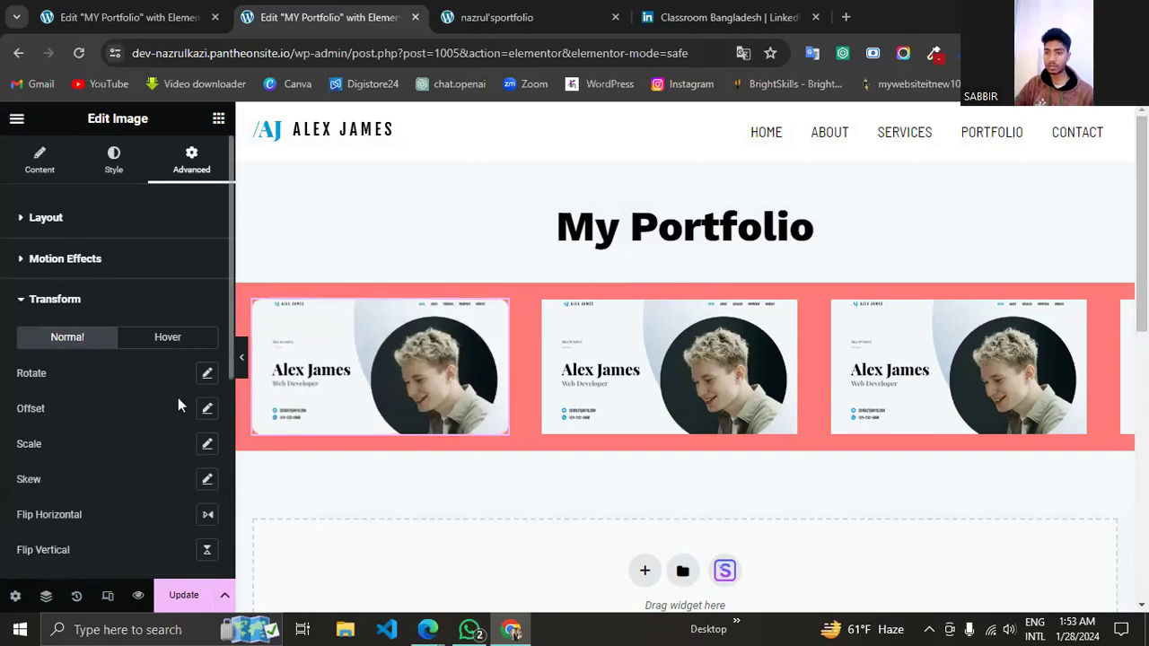
Set the first image's hover transform scale to 0.9 with proportions kept.
left_click(166, 338)
scroll(142, 461, "down", 1)
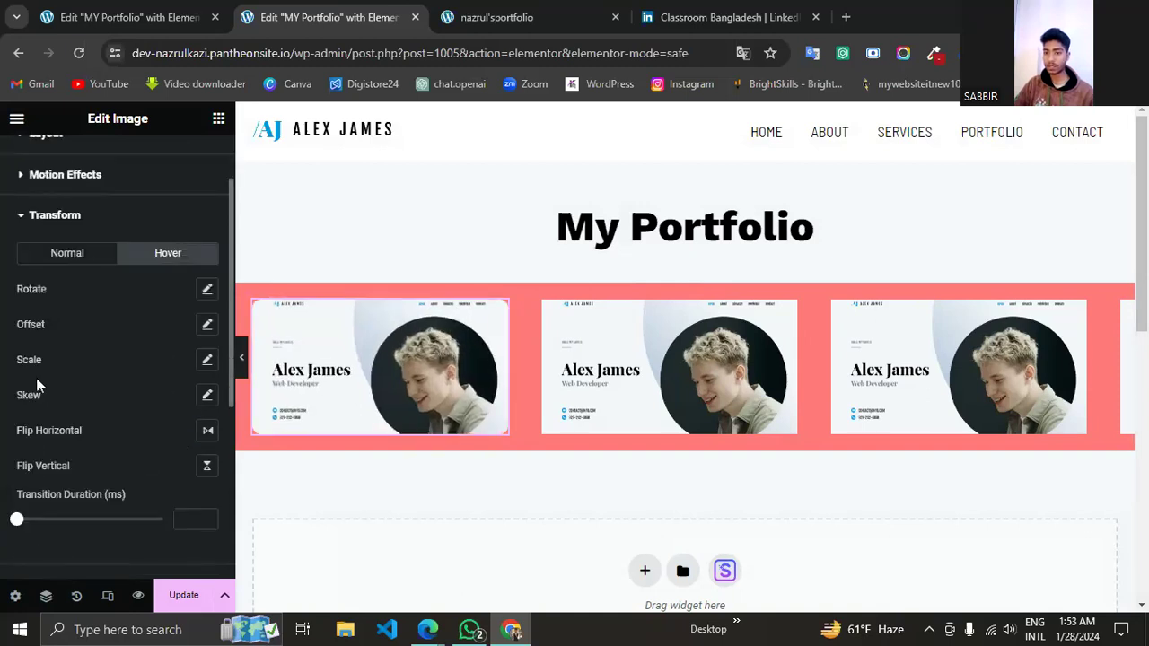
left_click(207, 363)
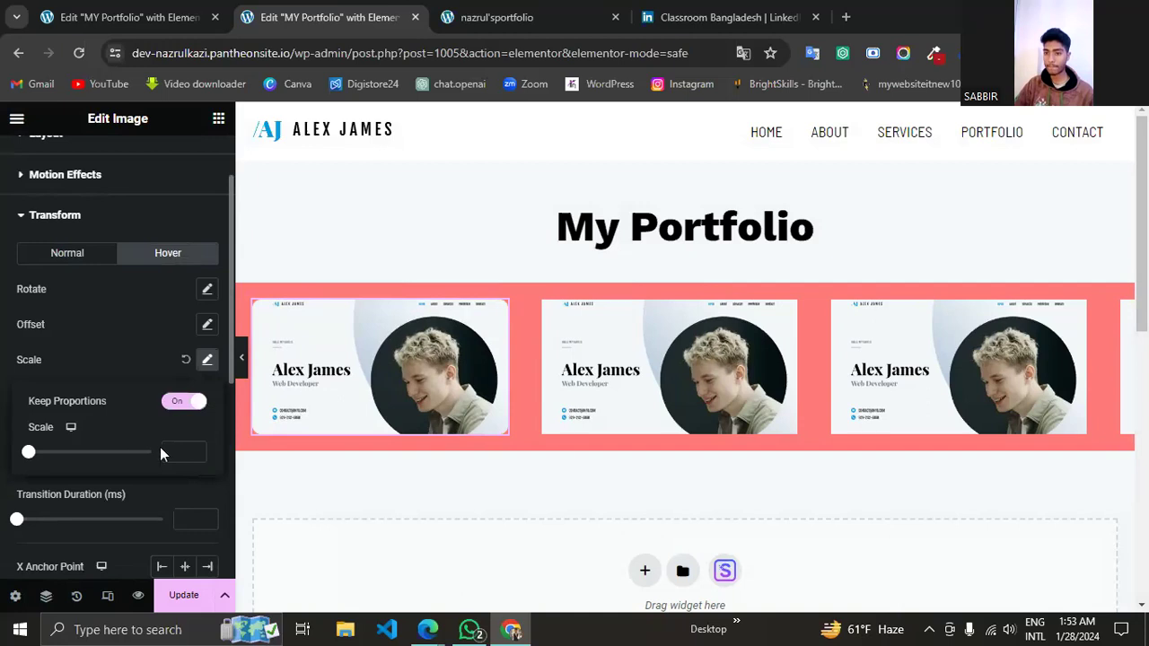
type("0.9")
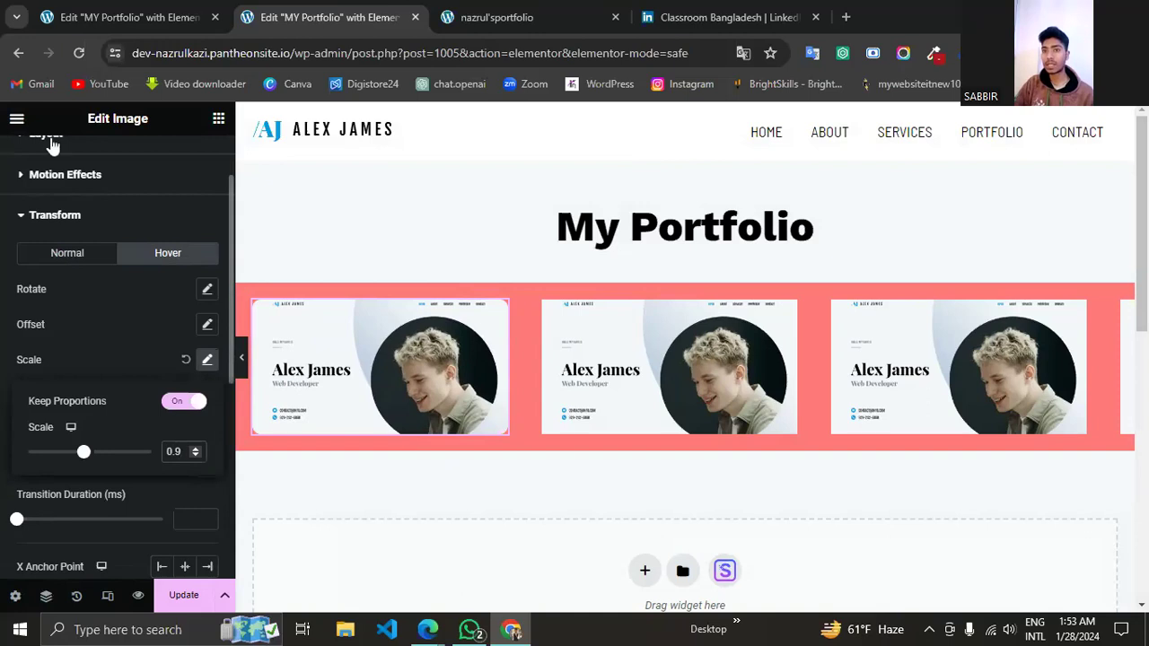
scroll(133, 282, "up", 2)
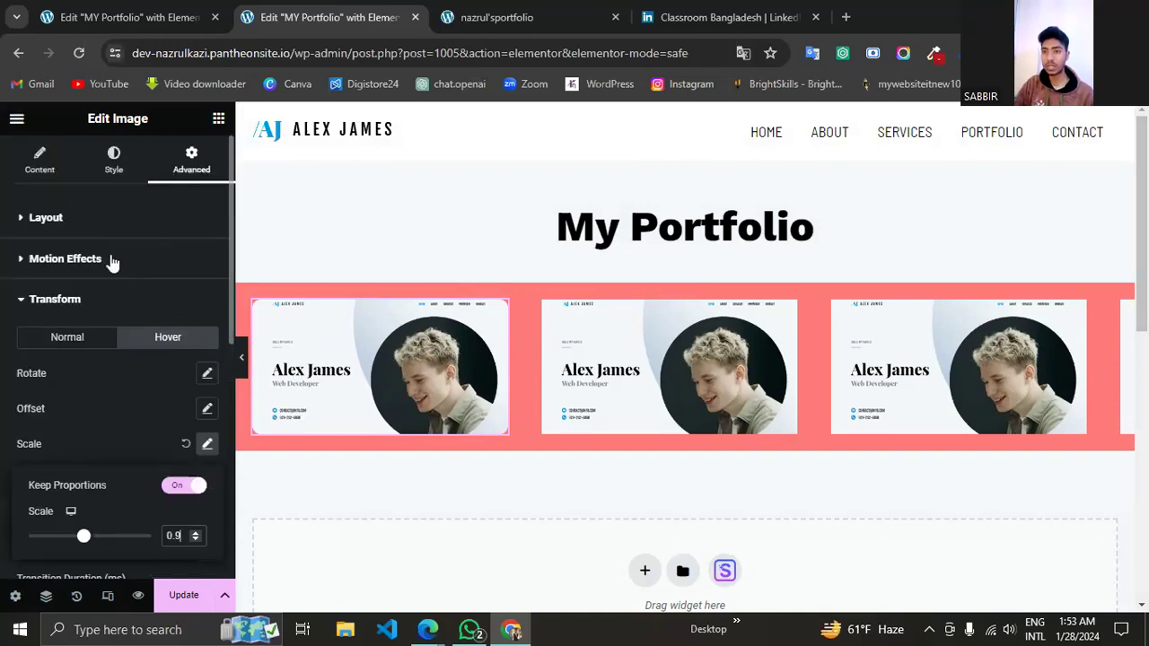
left_click(40, 160)
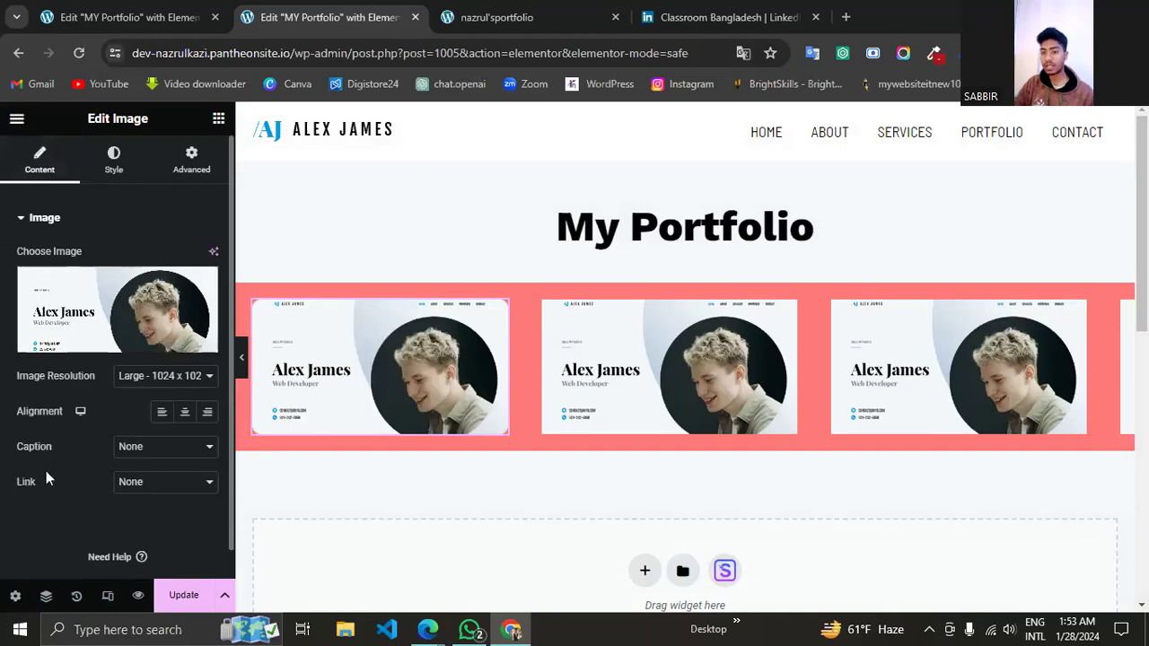
left_click(149, 485)
scroll(148, 484, "down", 1)
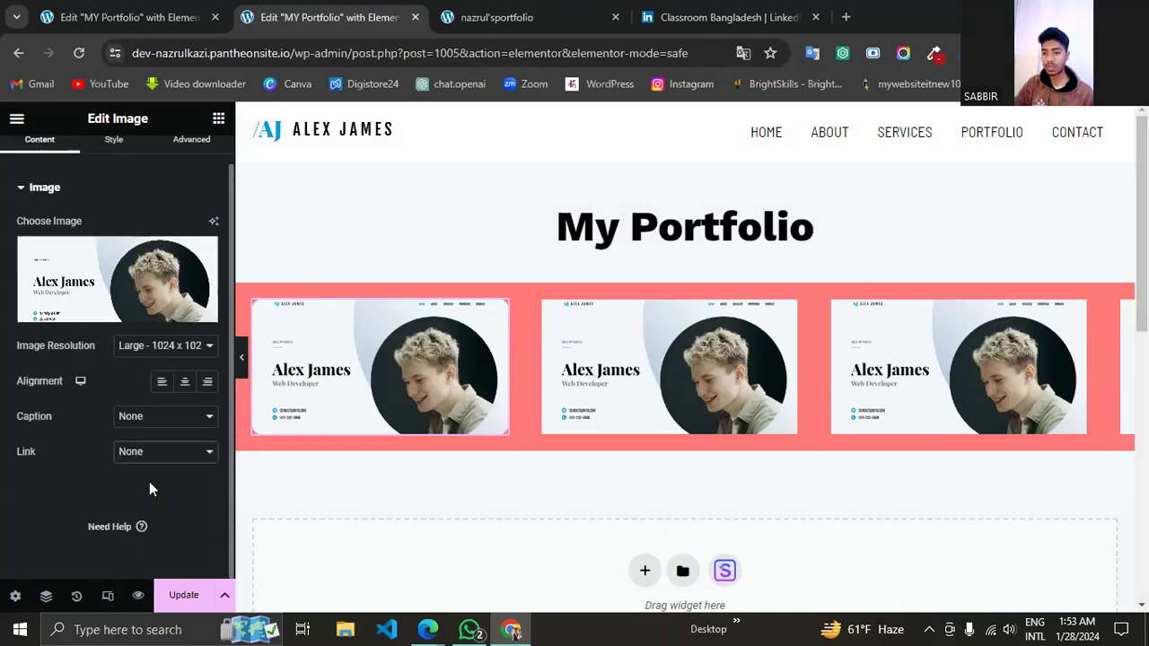
left_click(155, 454)
left_click(146, 495)
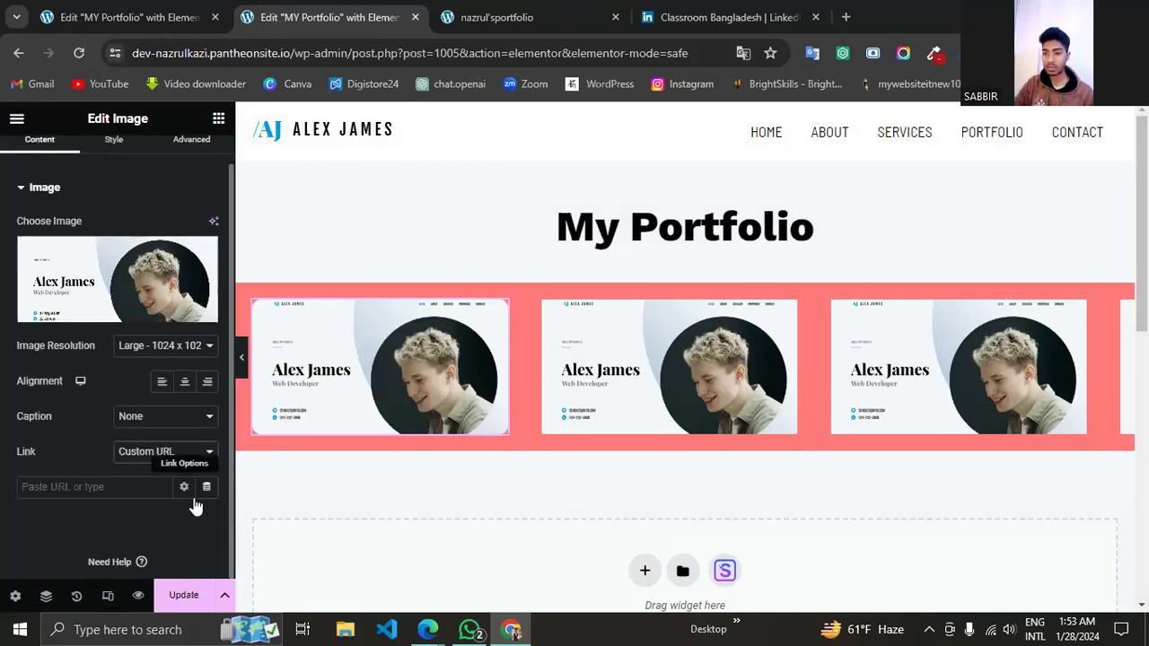
left_click(137, 484)
type("https://www.linkedin.com/company/classroombangladesh")
left_click(183, 601)
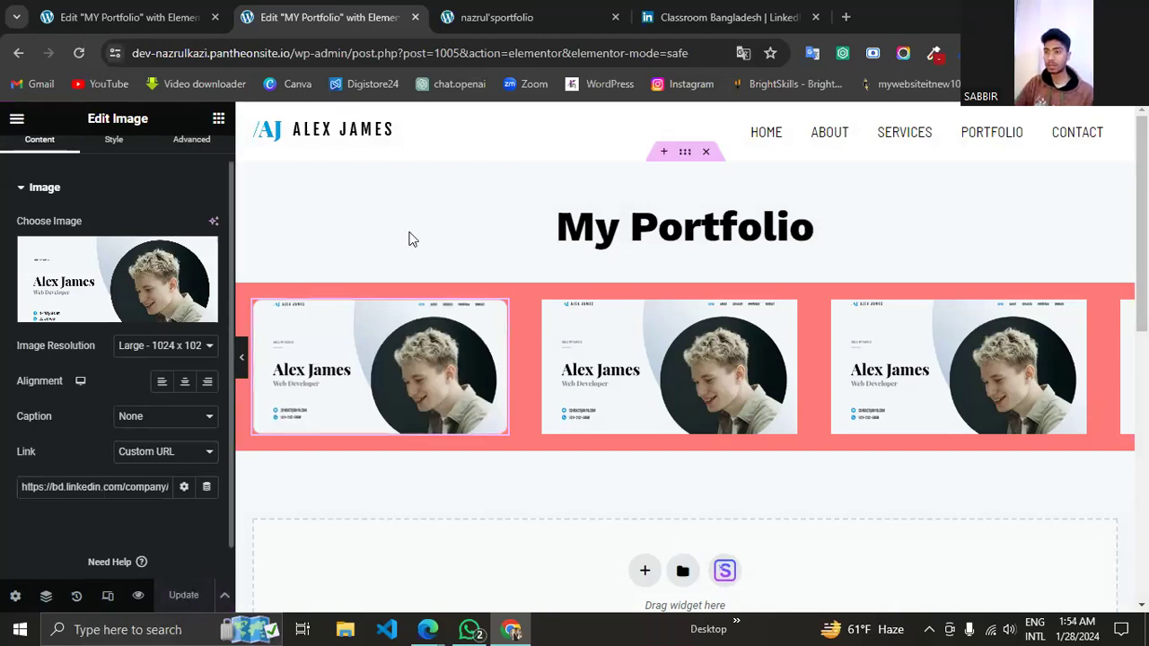
Preview the saved page, test the first image's link, and dismiss LinkedIn's sign-in prompt.
left_click(16, 122)
left_click(16, 120)
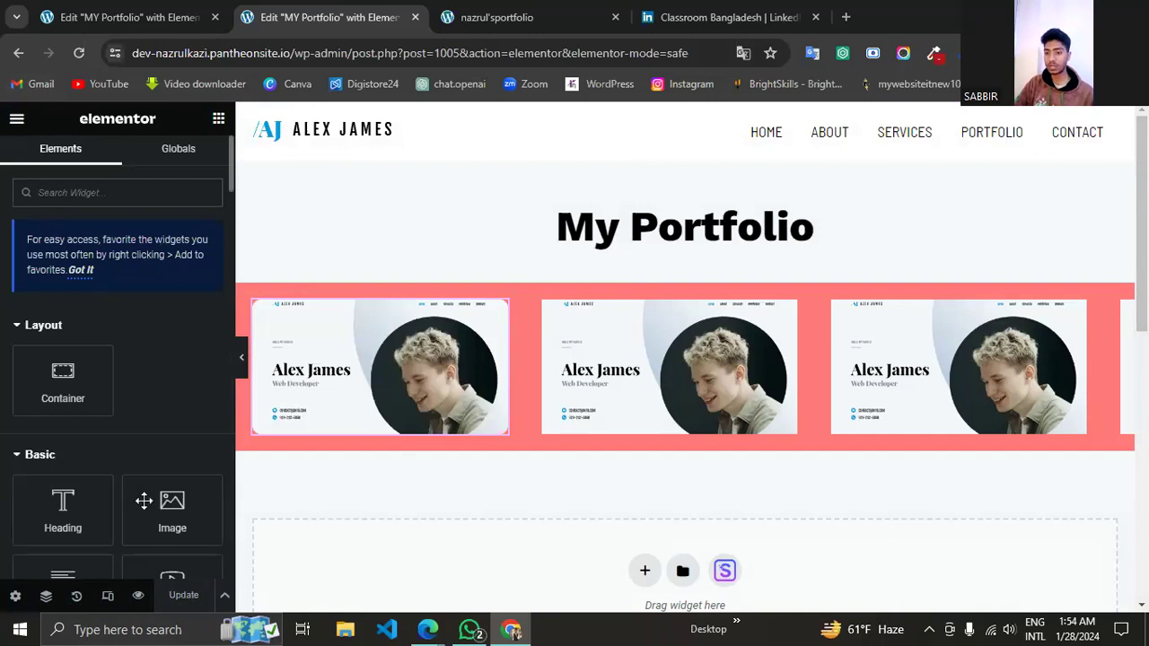
left_click(139, 597)
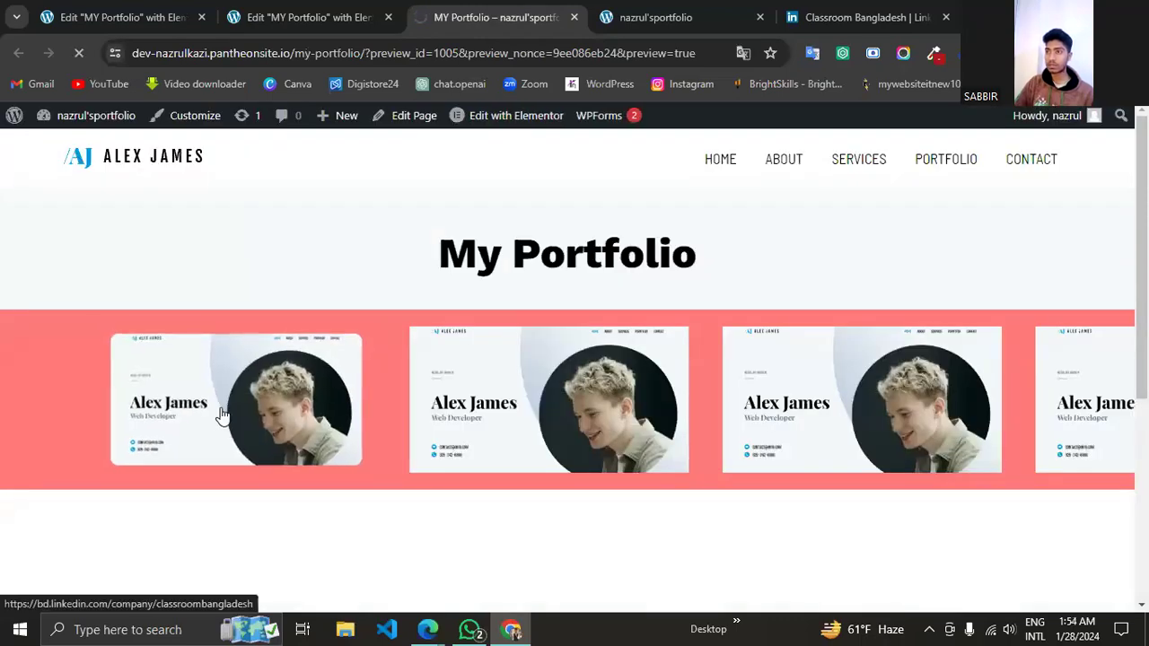
left_click(223, 414)
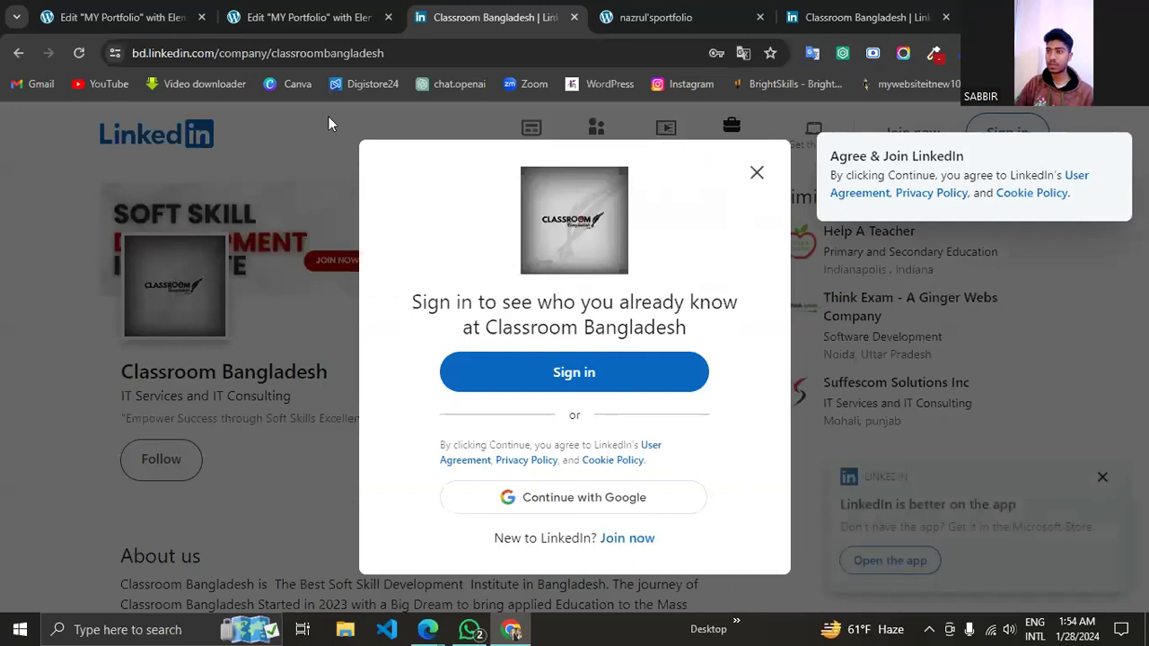
left_click(757, 173)
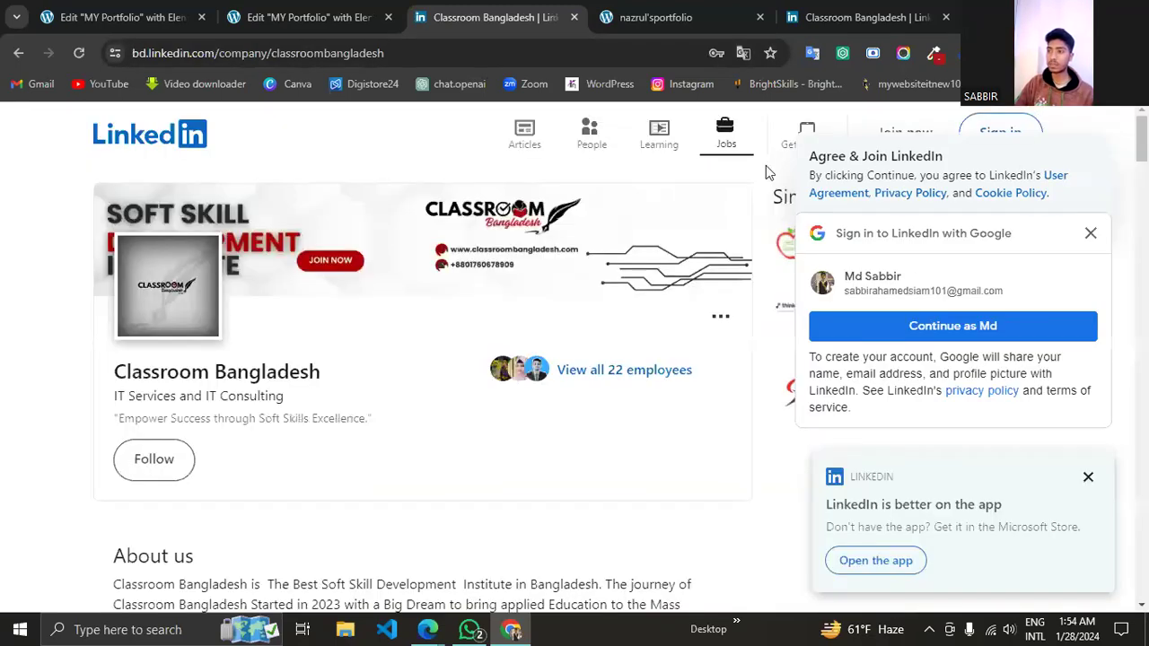
Reselect the first image in the editor, test its link again from the preview, and return to its link settings.
left_click(277, 12)
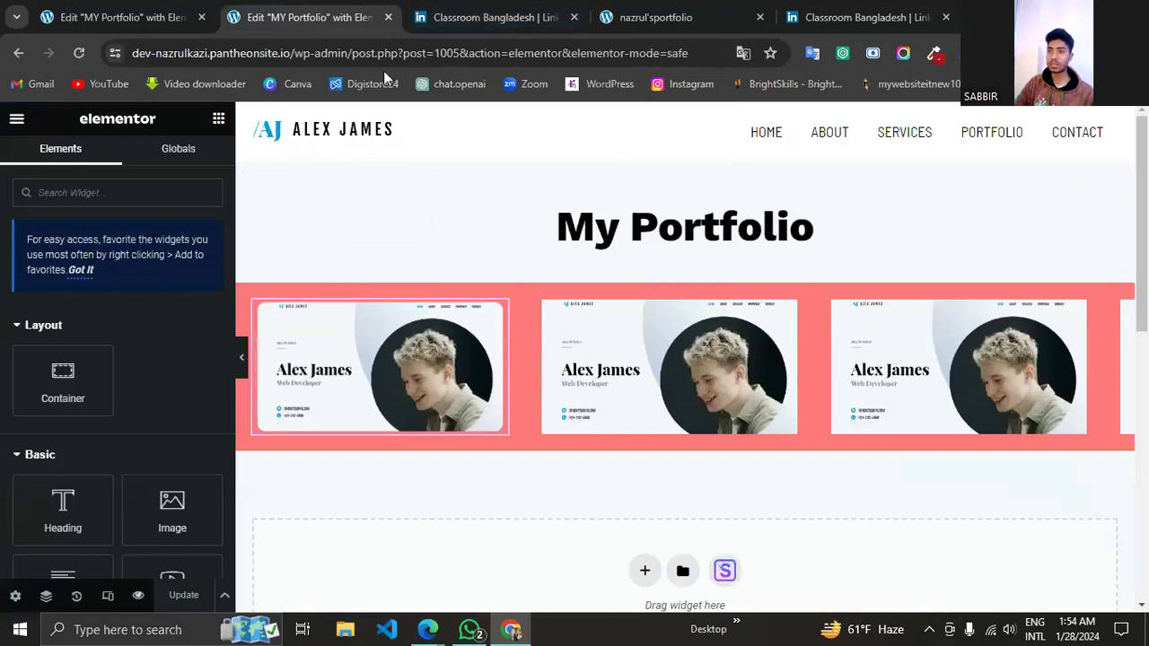
left_click(388, 392)
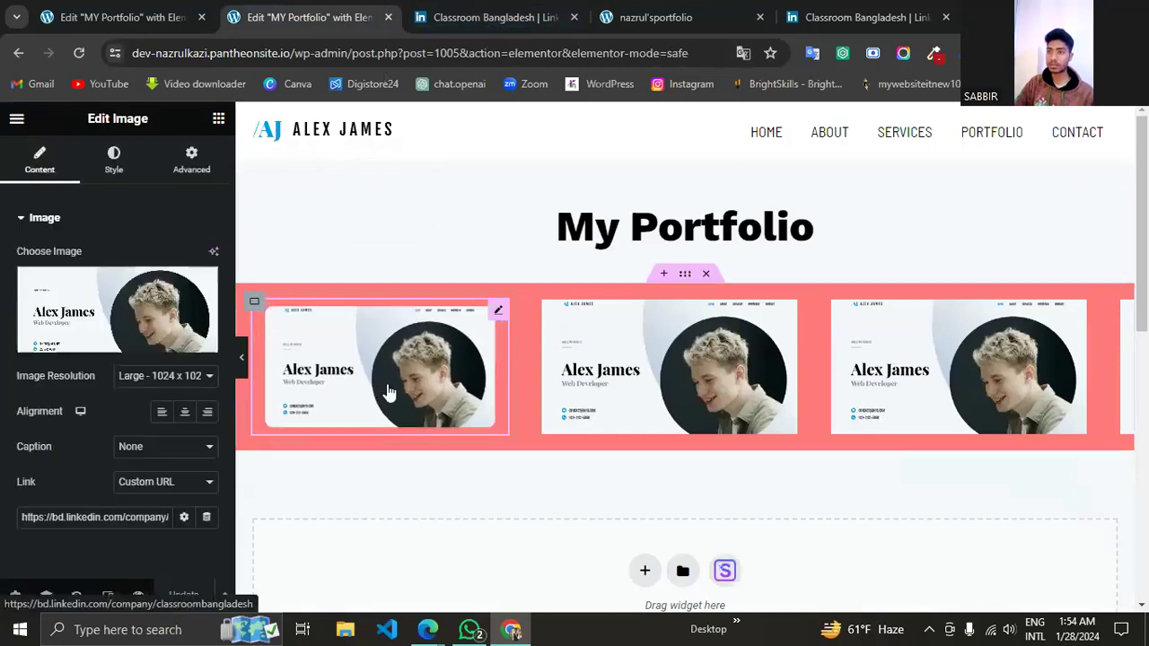
left_click(519, 23)
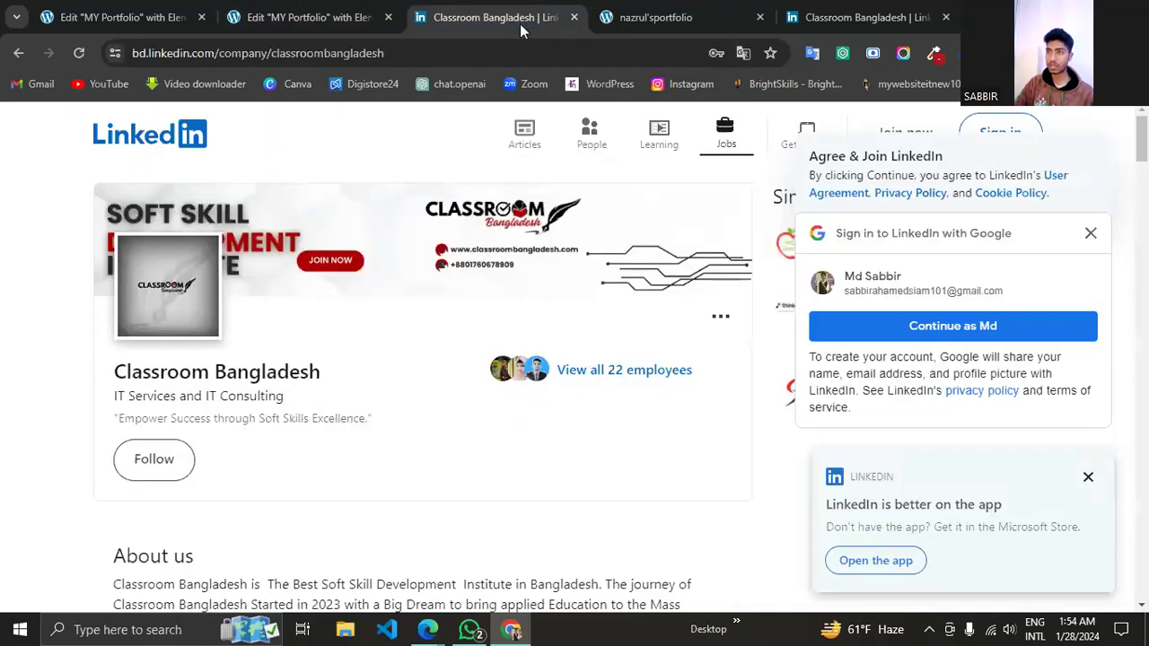
left_click(12, 51)
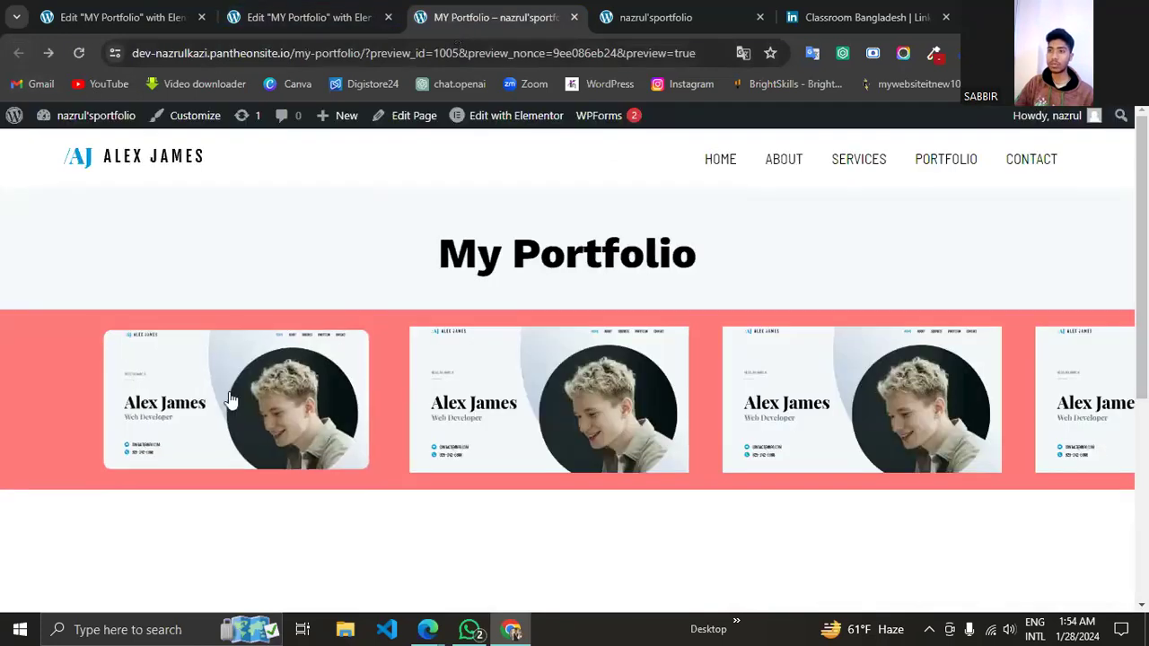
left_click(228, 409)
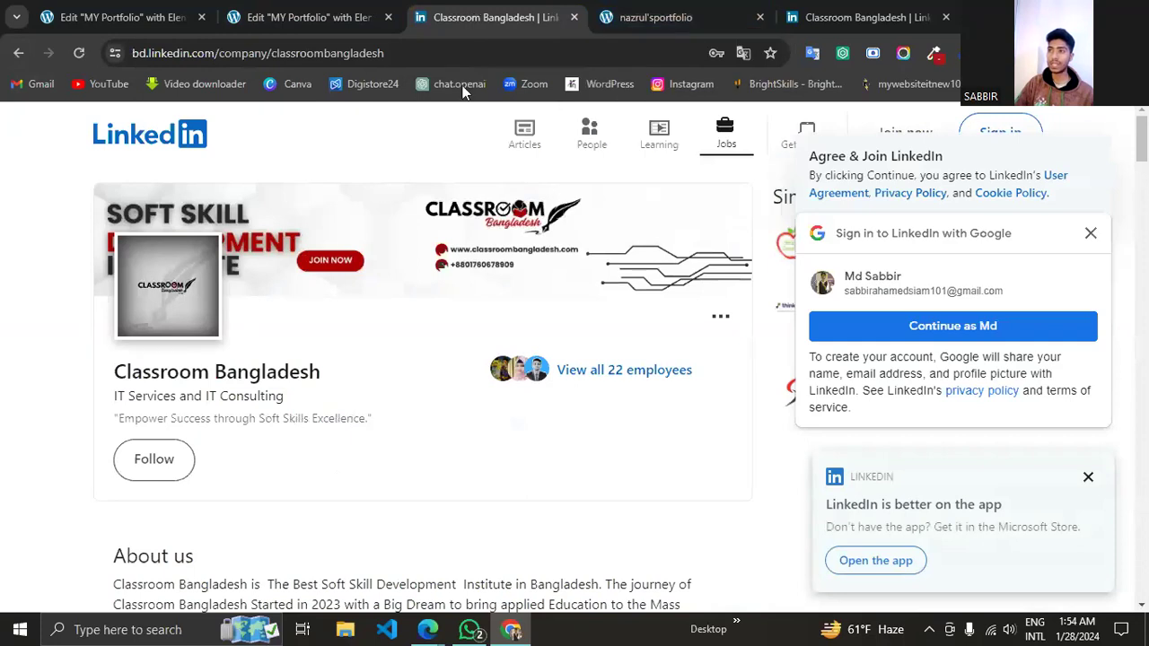
left_click(15, 54)
key("ctrl+shift+Tab")
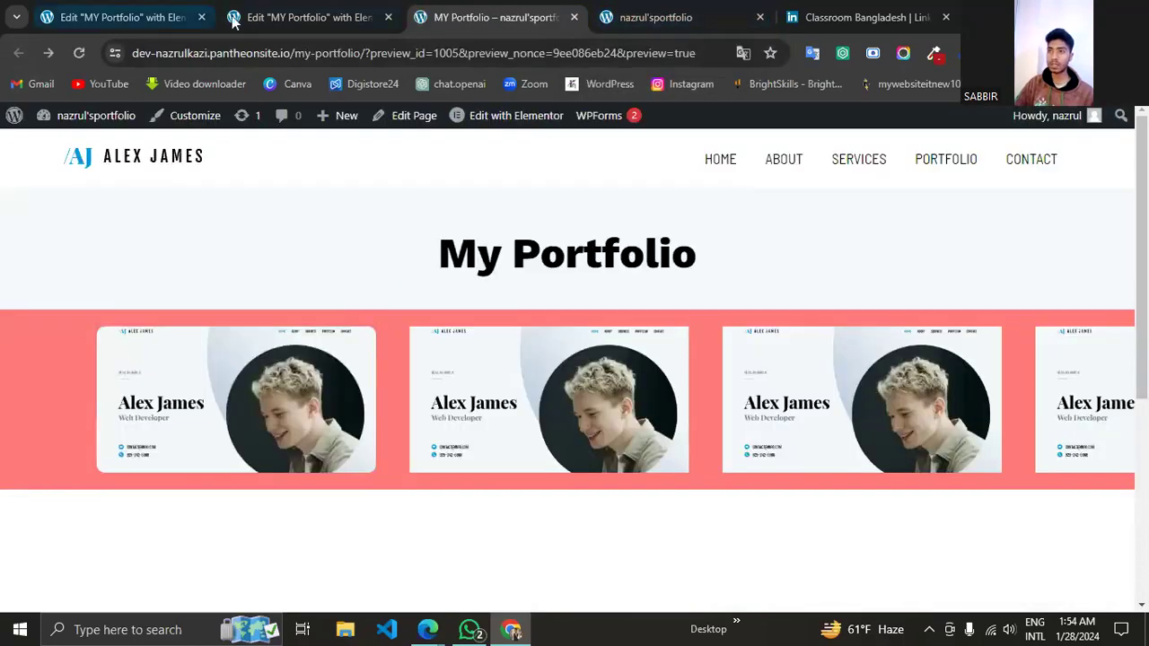
scroll(139, 444, "down", 1)
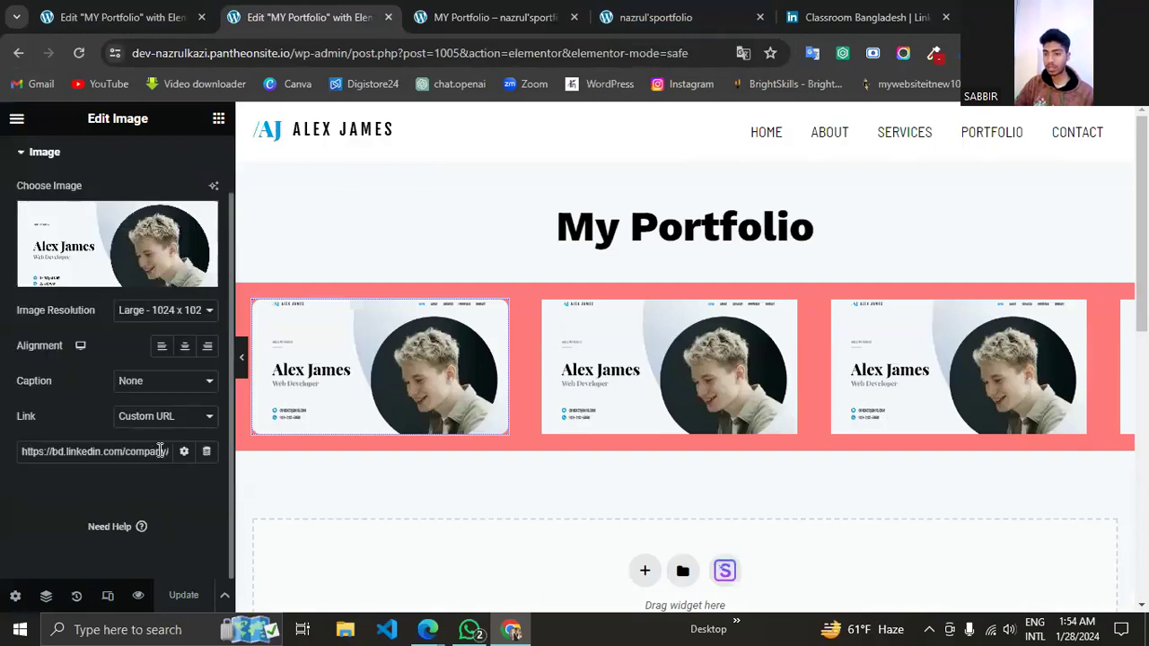
Set the first image's LinkedIn link to open in a new window and update the page.
left_click(182, 452)
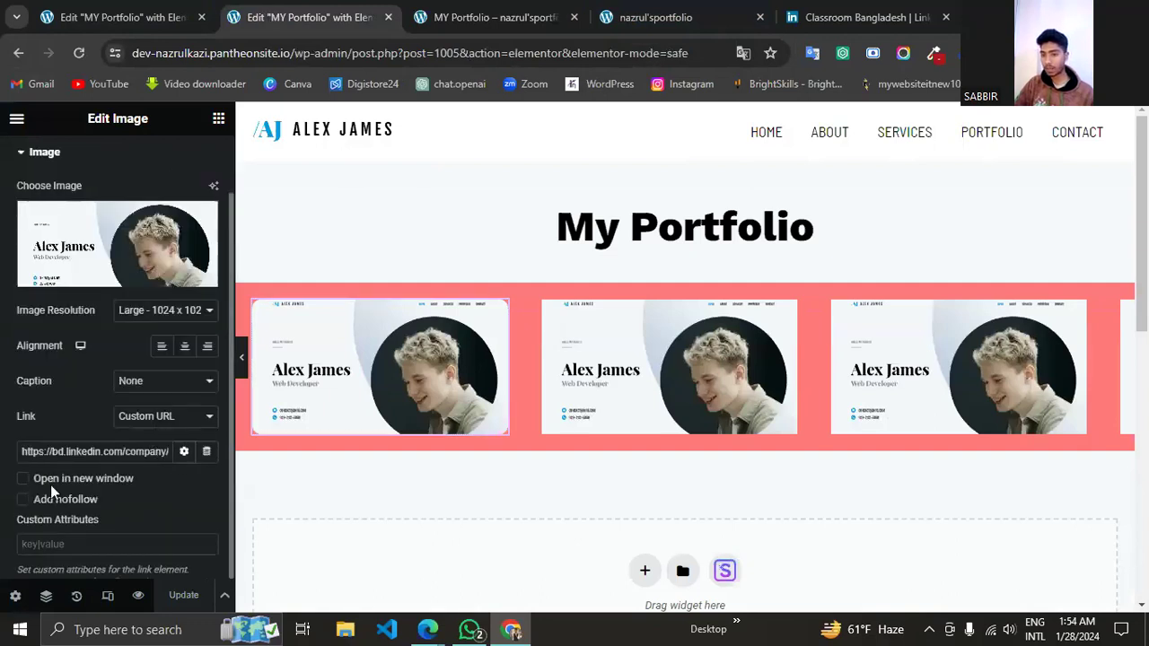
left_click(23, 480)
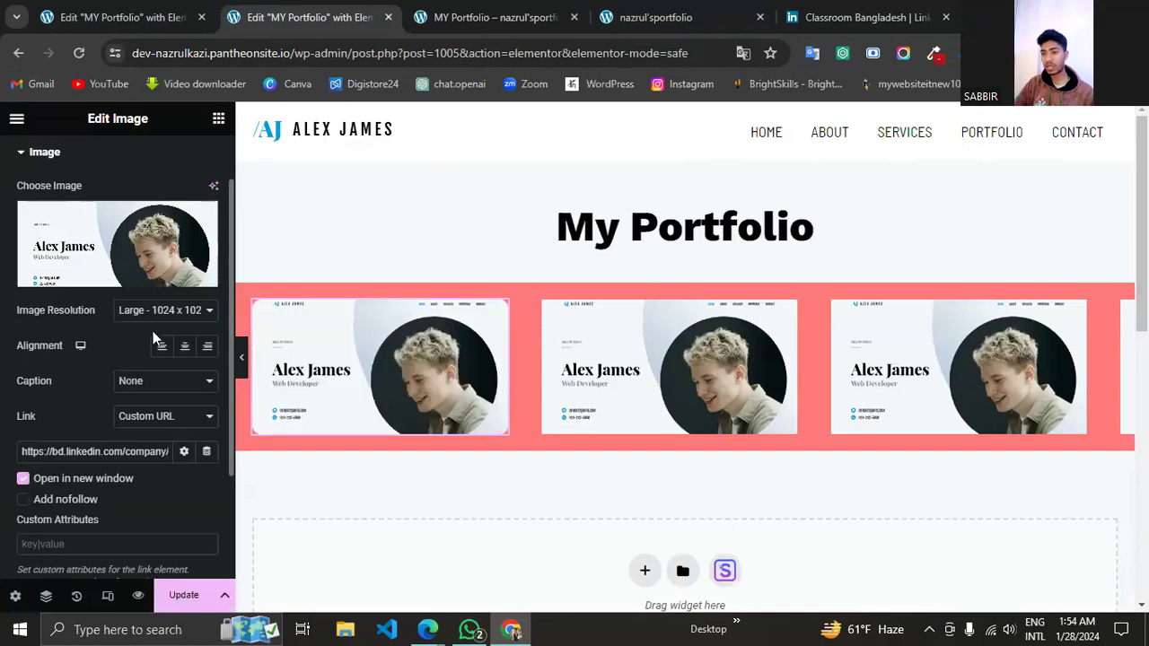
left_click(186, 597)
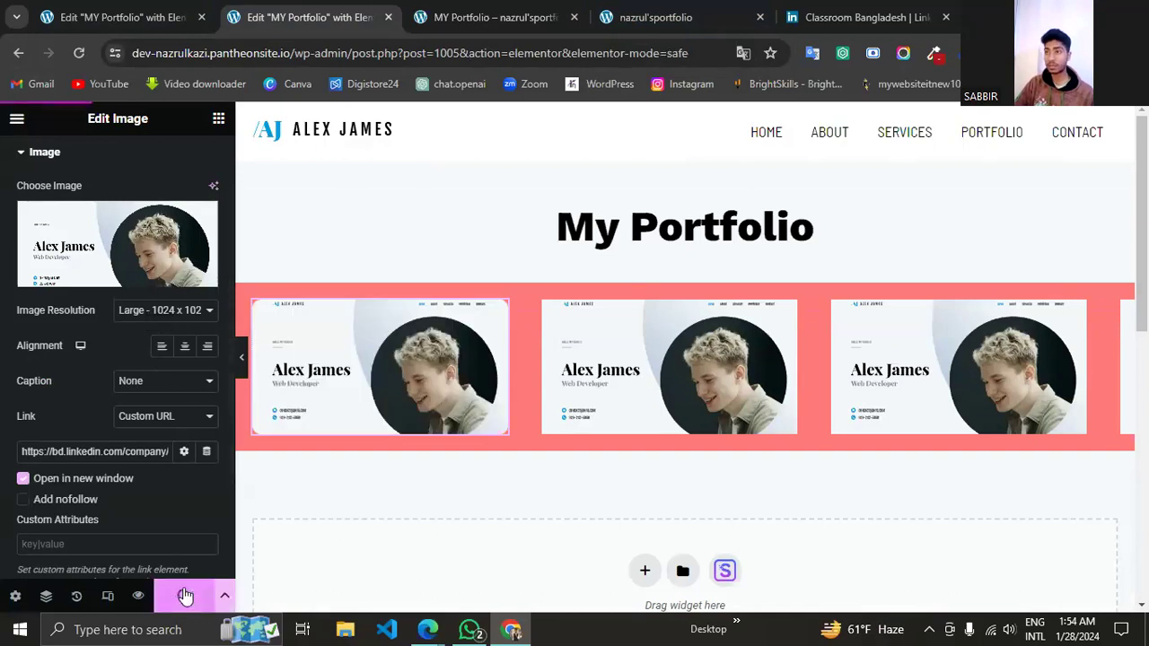
Reload the page preview, test the first image's link, and return to the Elementor editor.
left_click(472, 18)
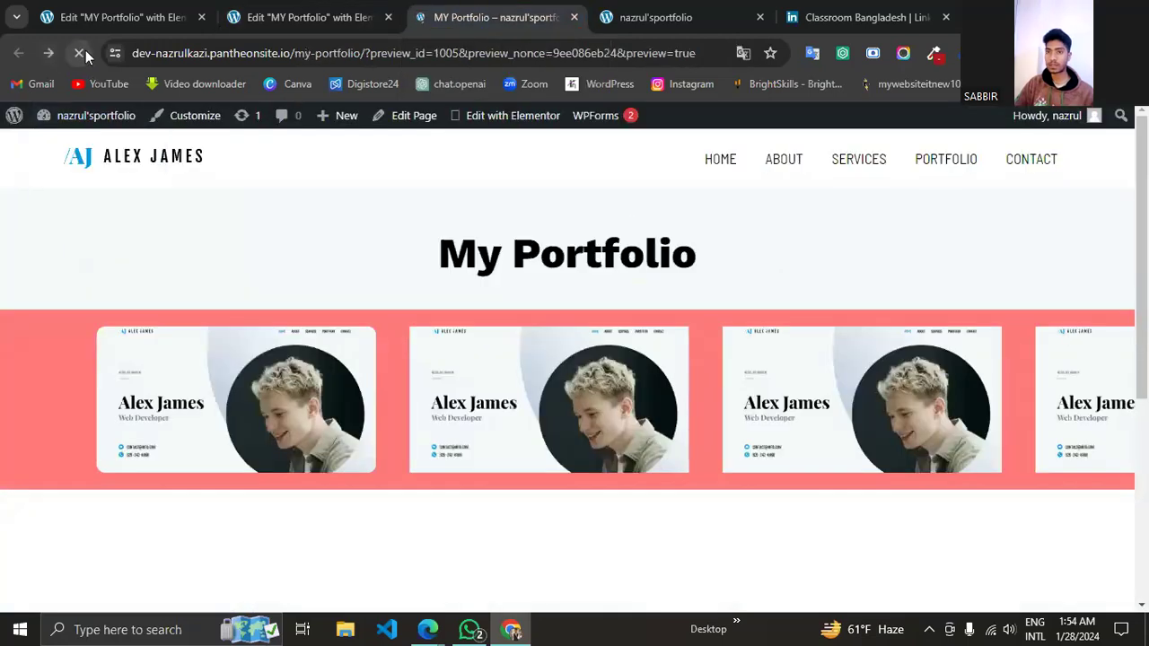
left_click(77, 52)
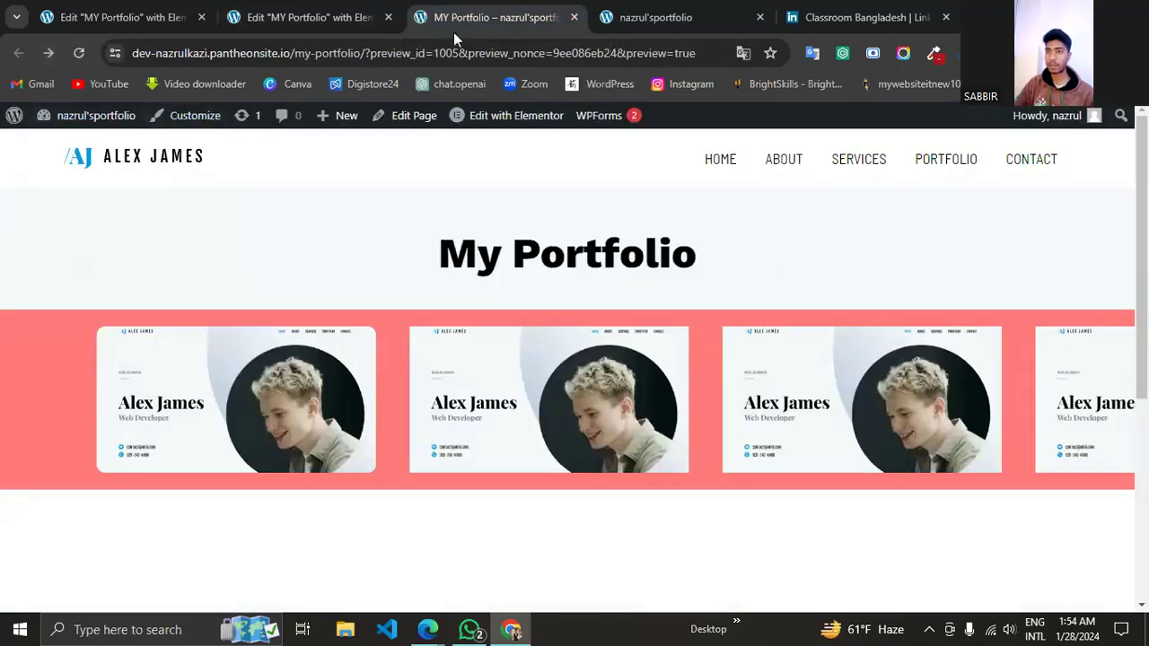
left_click(206, 404)
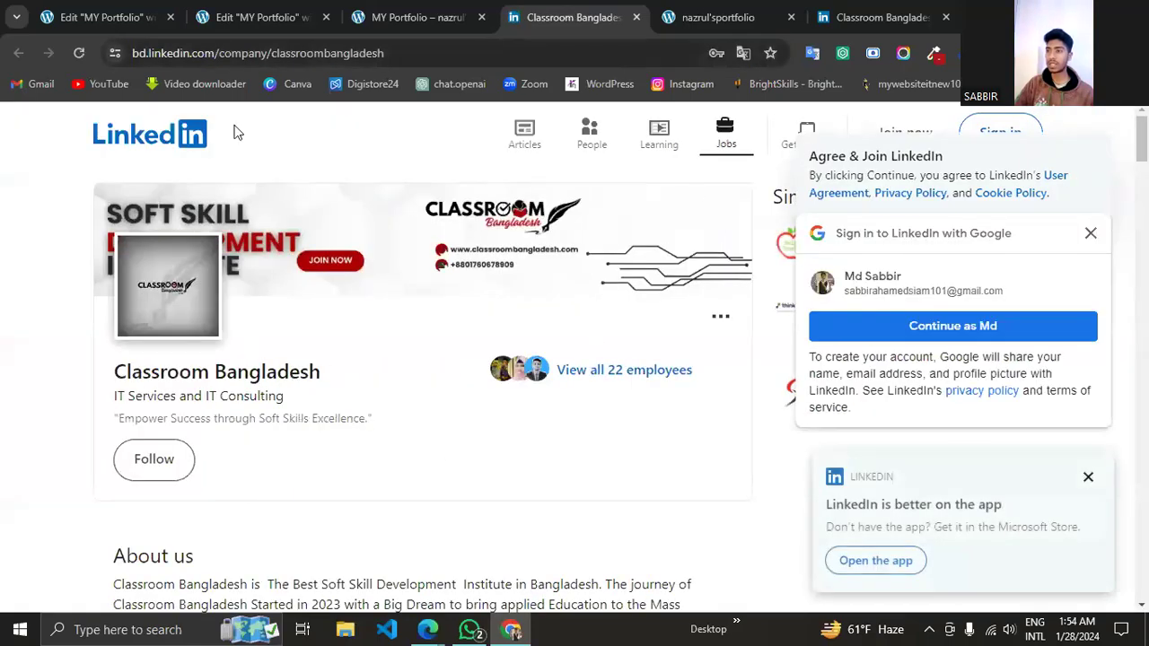
left_click(378, 30)
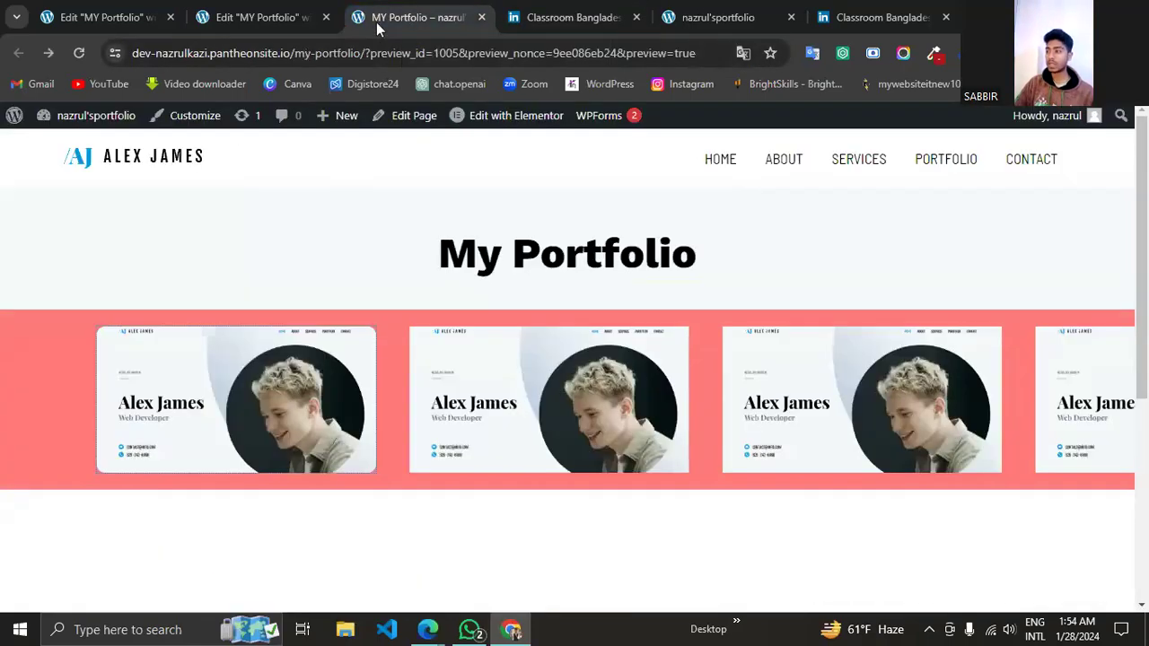
left_click(257, 17)
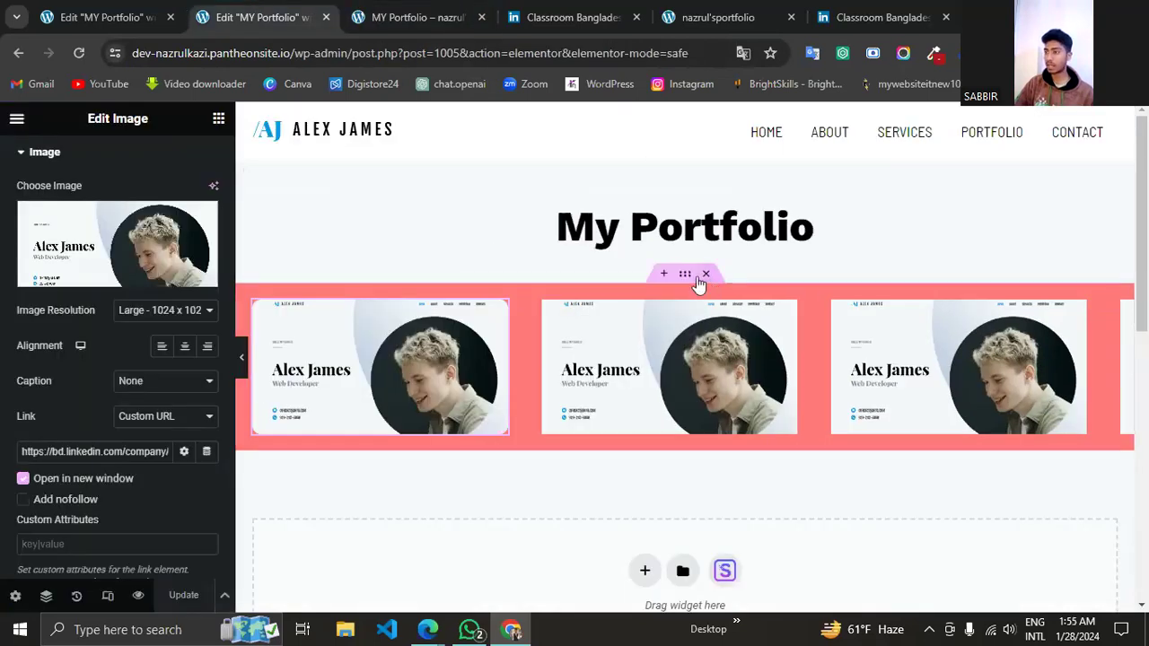
Delete the three unstyled image containers beside the first one in the My Portfolio section.
left_click(693, 281)
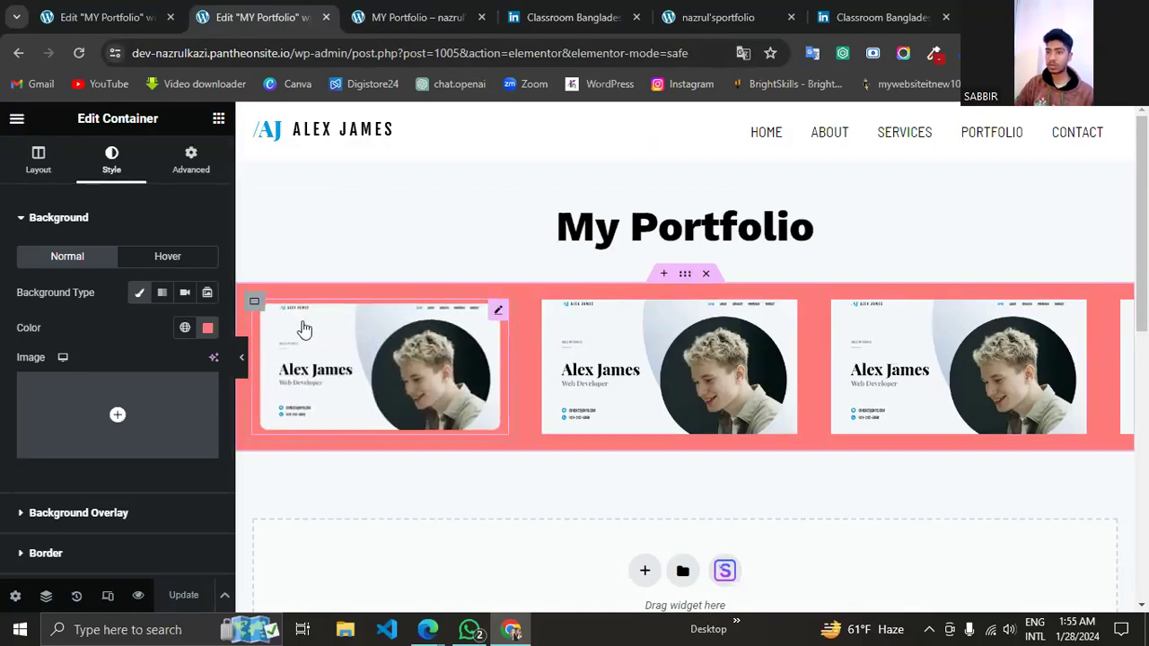
scroll(118, 443, "down", 2)
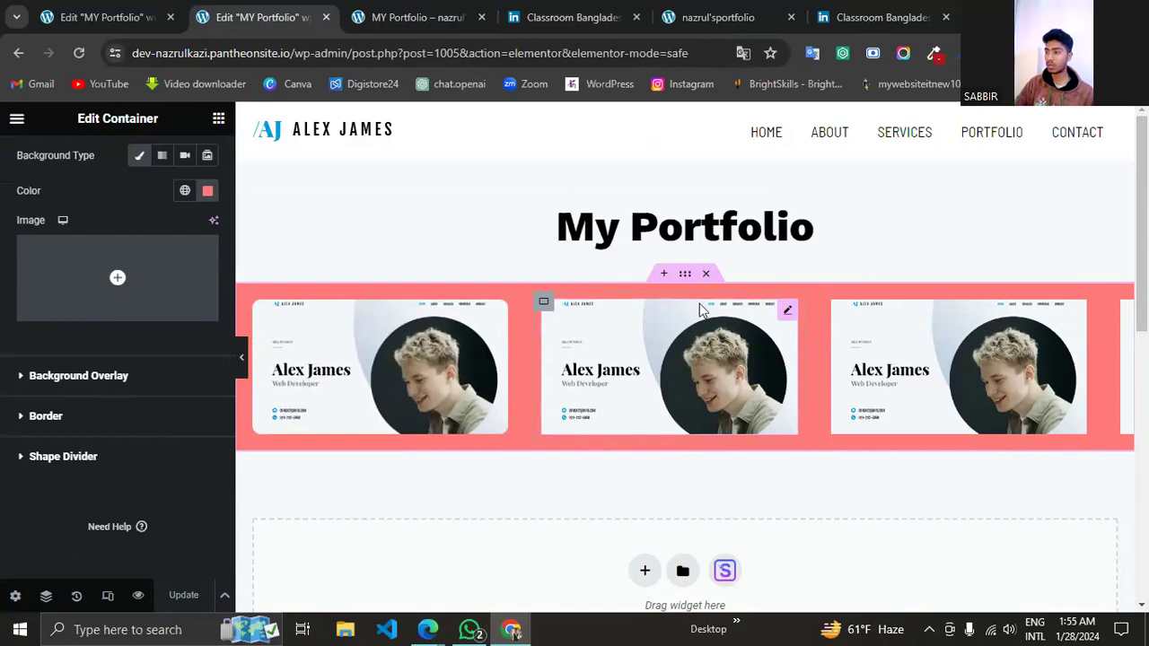
right_click(544, 302)
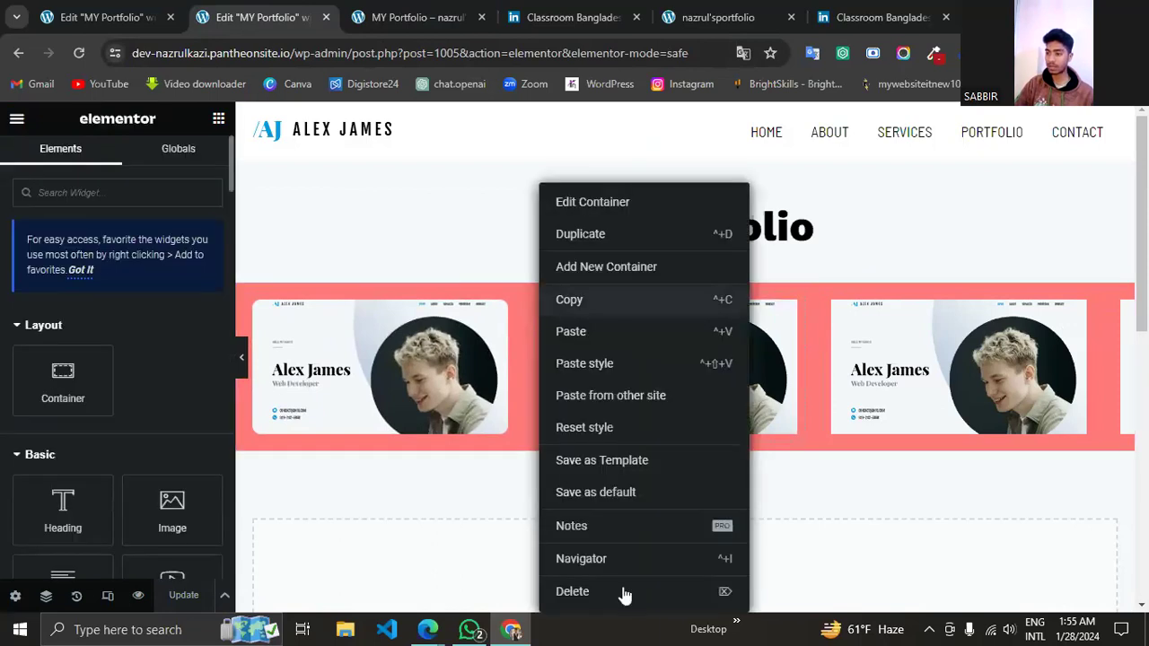
left_click(626, 595)
right_click(548, 341)
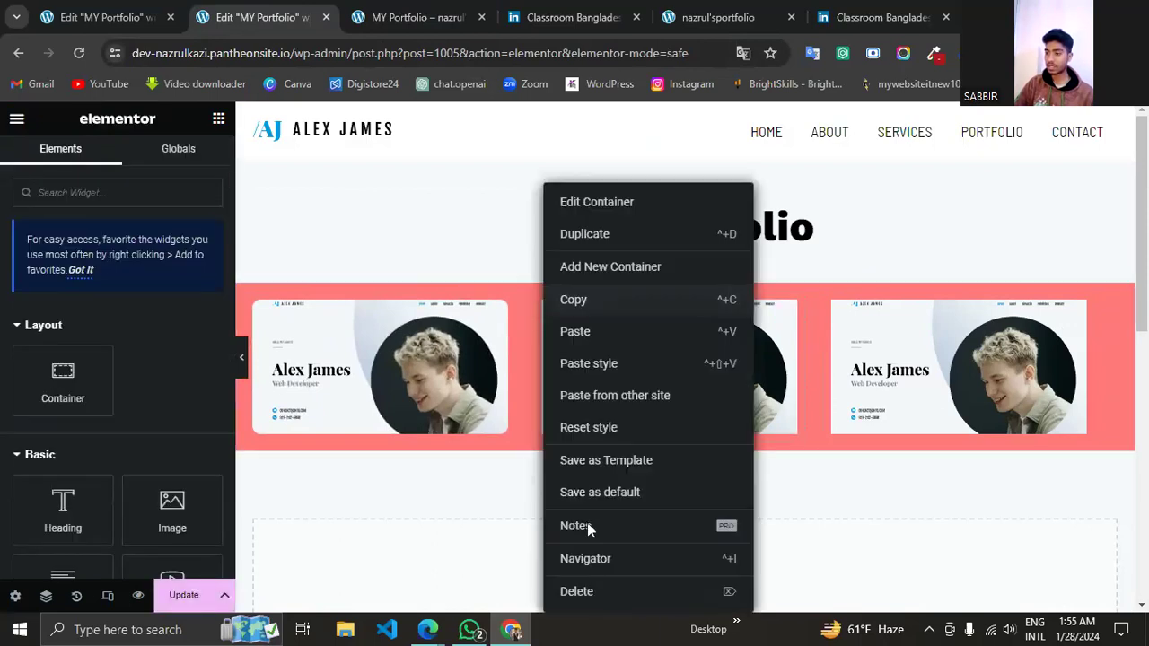
left_click(618, 594)
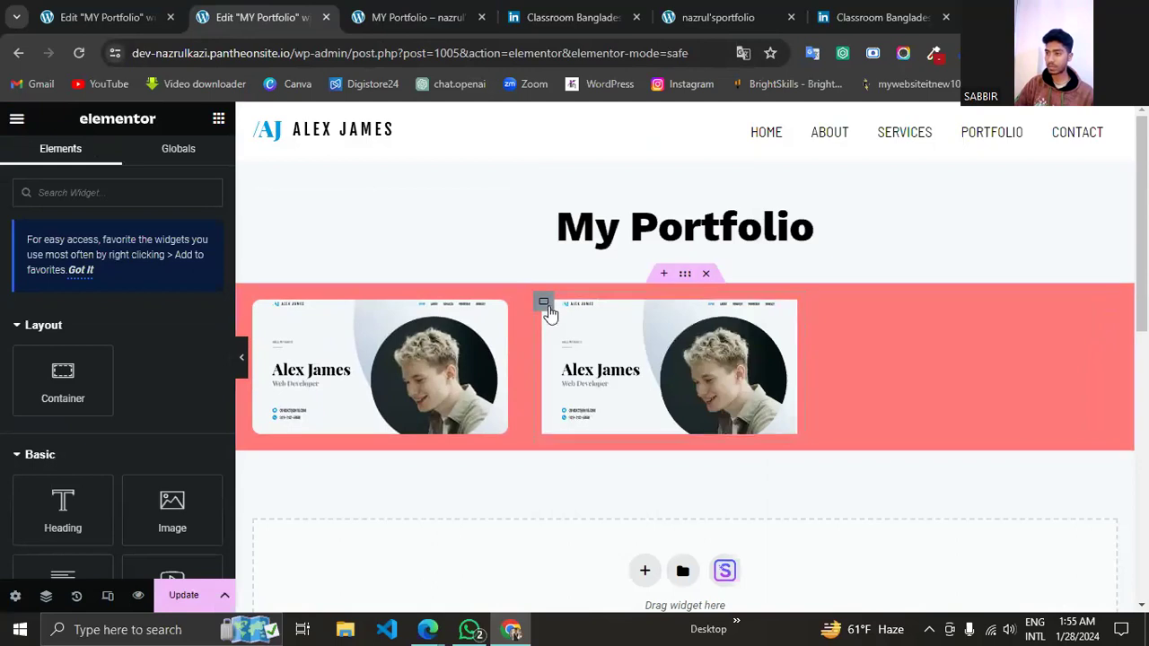
right_click(548, 310)
left_click(634, 602)
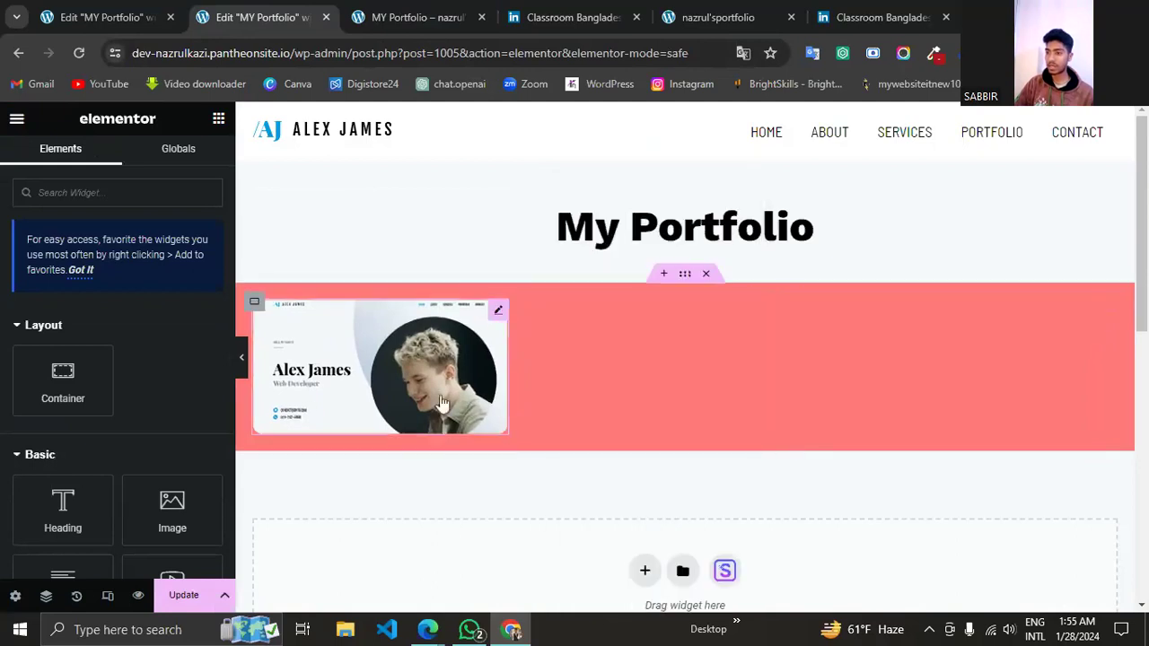
Duplicate the styled first image container four times within the coloured portfolio container.
right_click(254, 302)
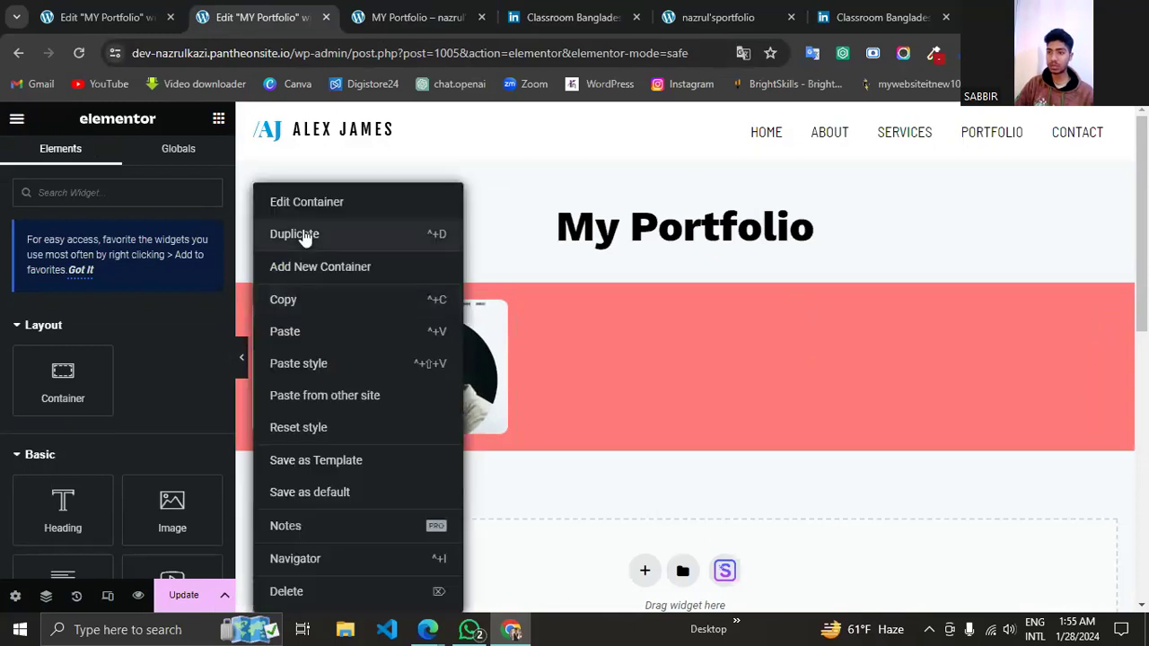
left_click(304, 234)
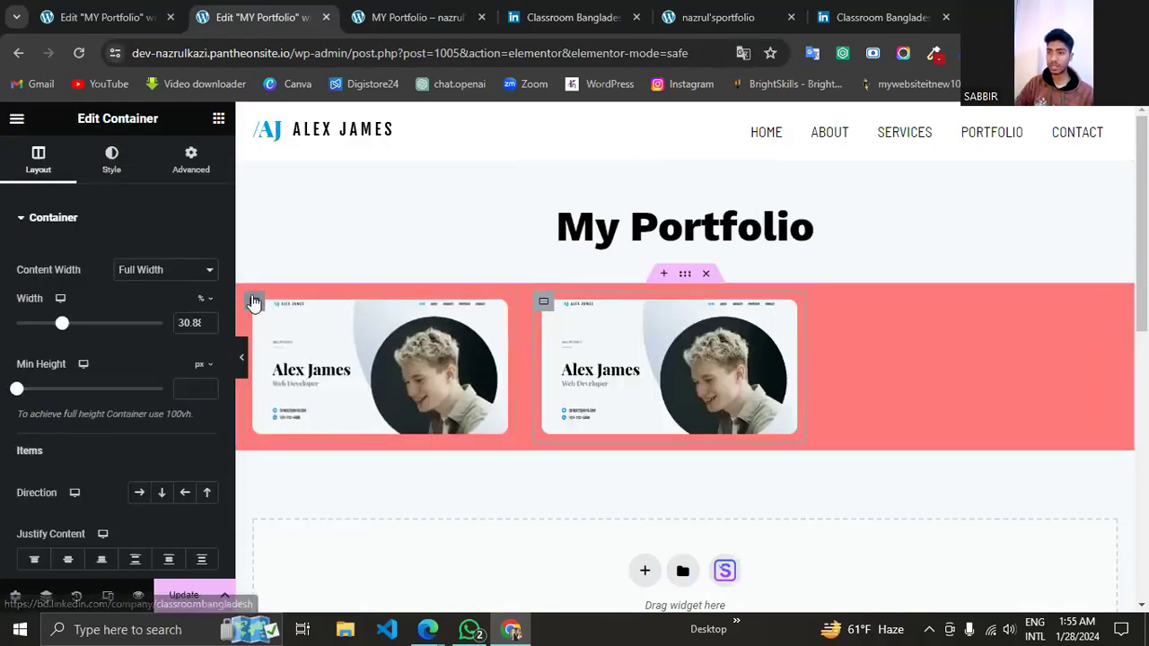
right_click(254, 302)
left_click(307, 235)
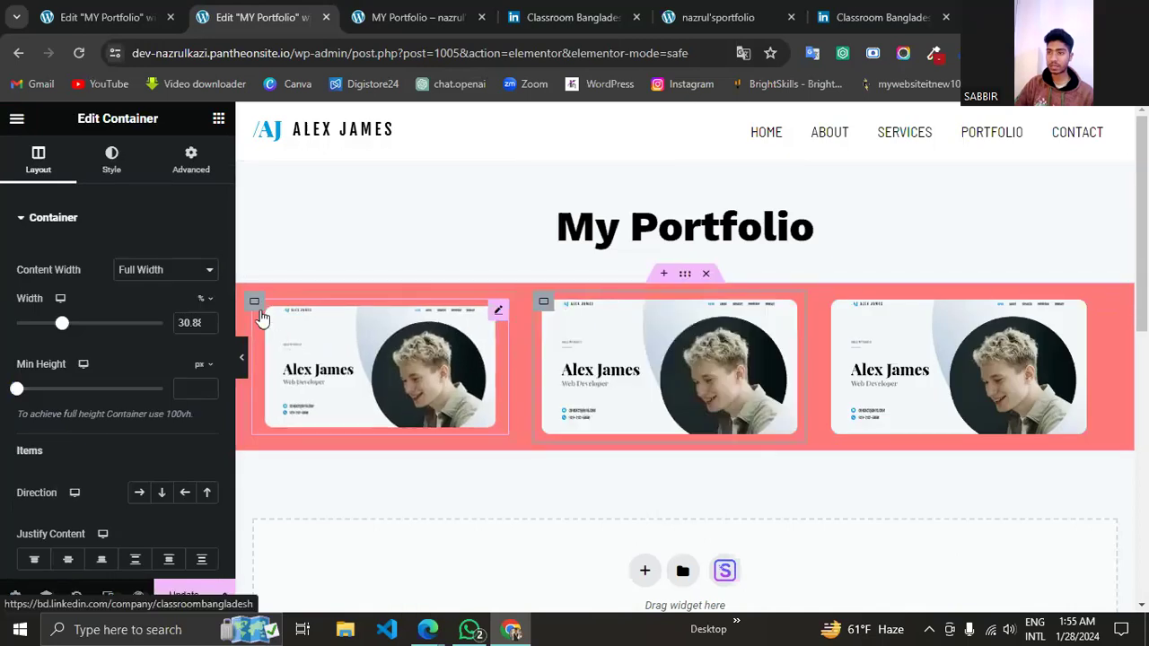
right_click(254, 301)
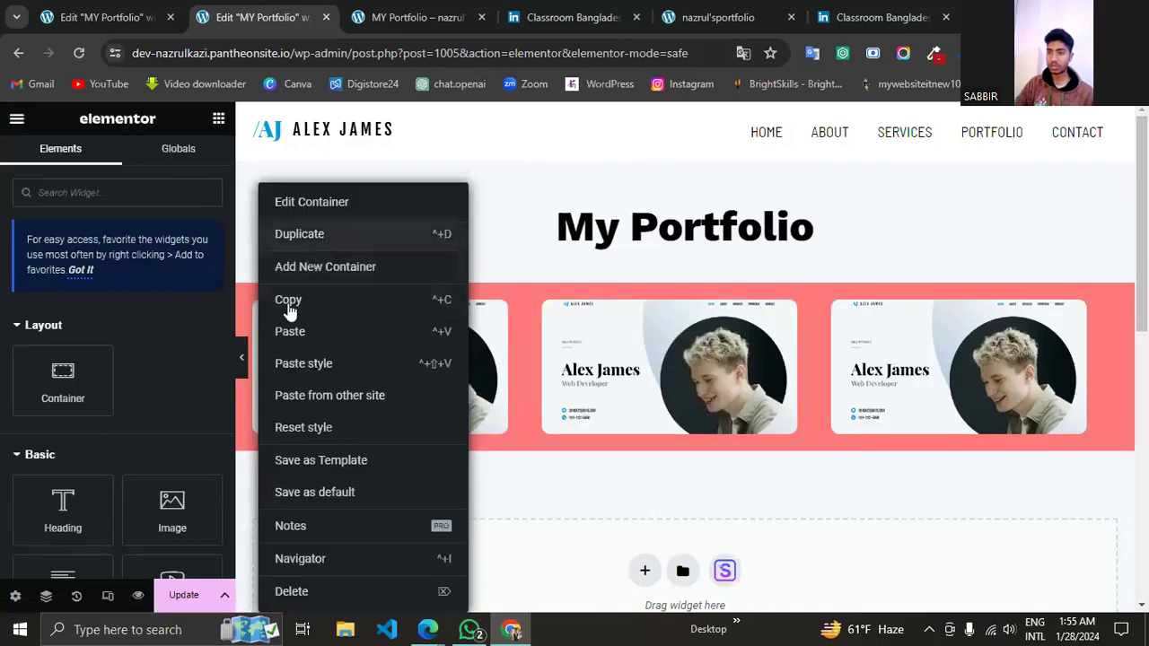
left_click(299, 234)
right_click(254, 301)
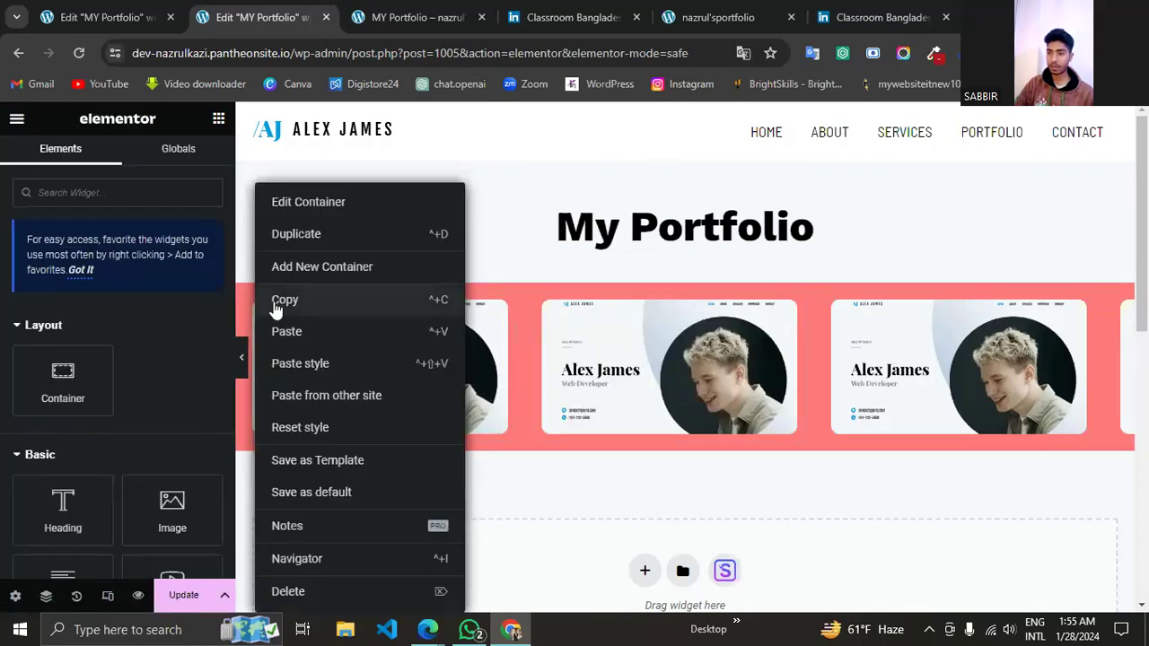
left_click(342, 235)
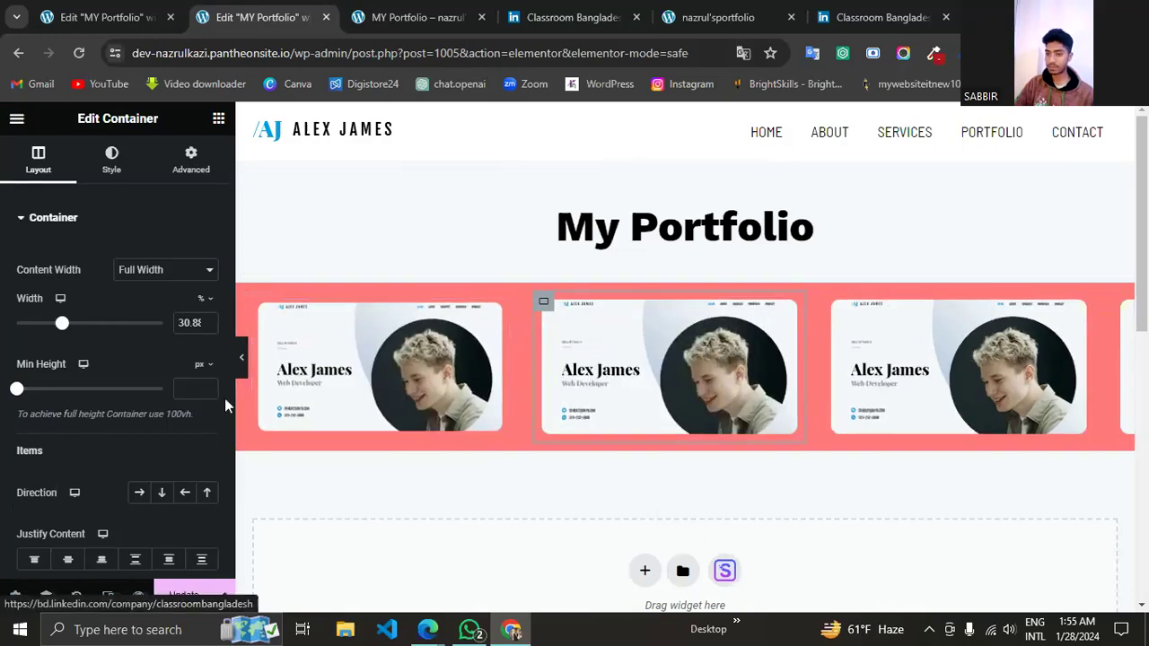
Set the coloured parent container to wrap its items onto multiple lines and check the image grid at full page width.
scroll(181, 415, "down", 1)
scroll(140, 279, "up", 2)
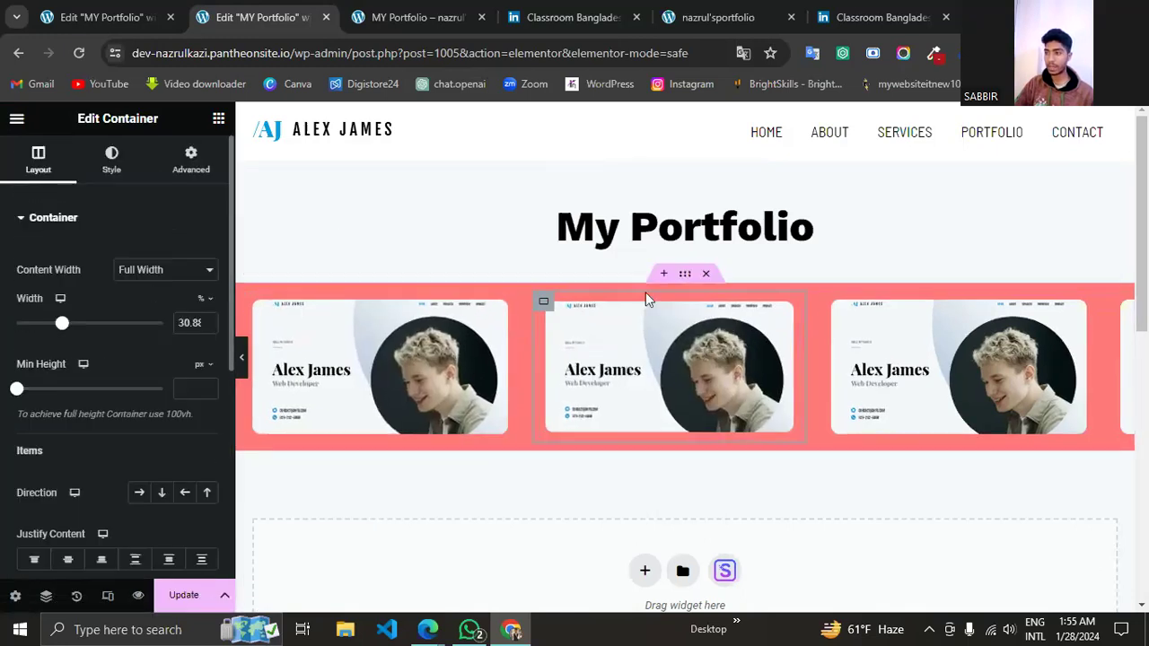
left_click(111, 157)
scroll(141, 261, "down", 2)
scroll(126, 286, "up", 2)
left_click(31, 165)
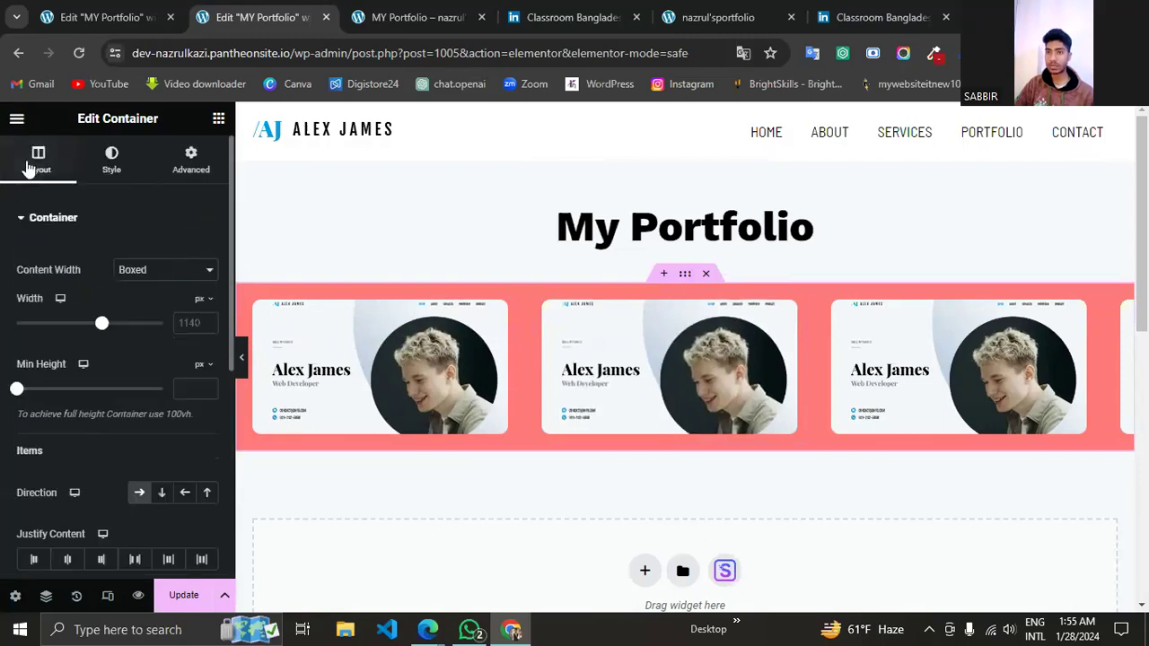
scroll(90, 332, "down", 4)
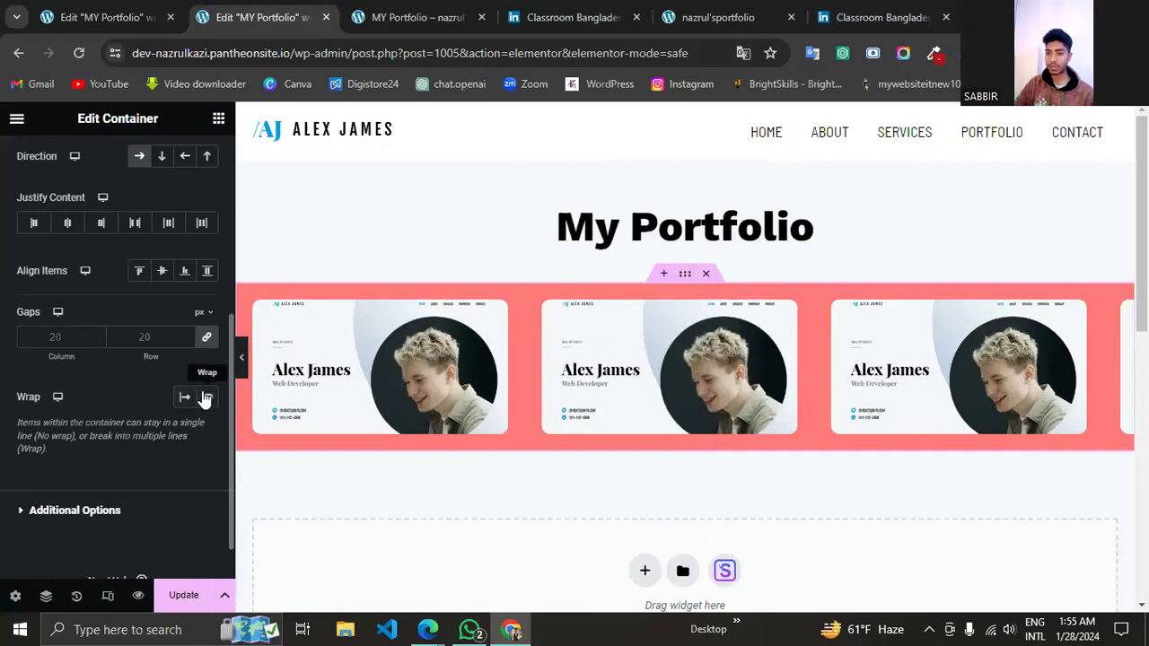
left_click(208, 397)
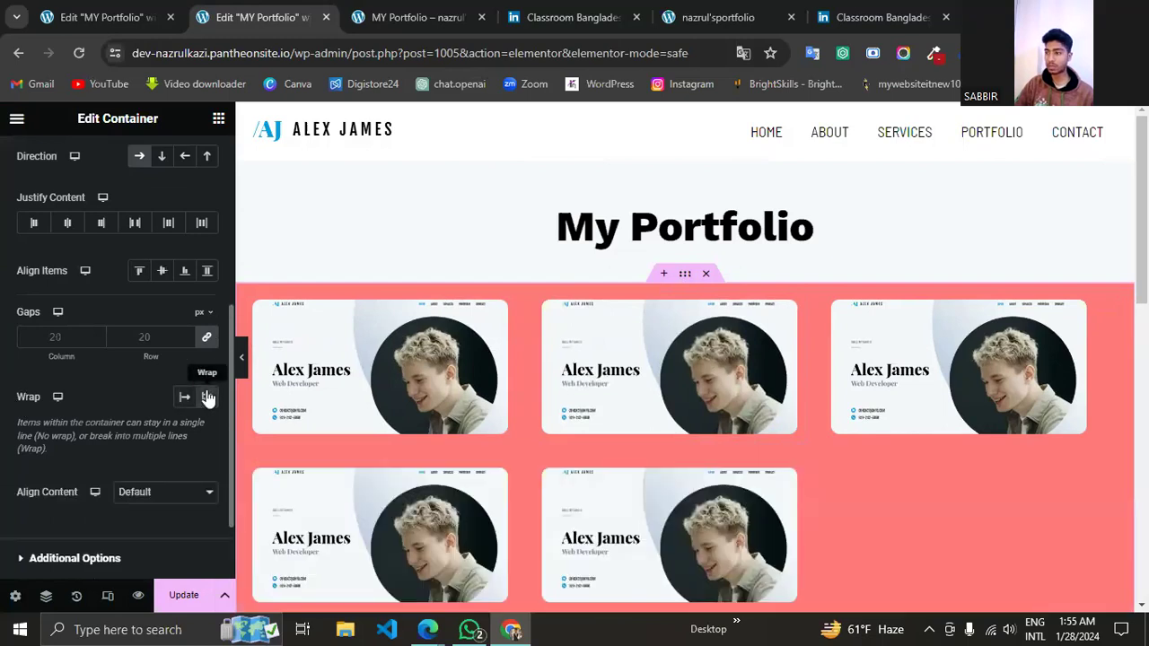
scroll(620, 500, "down", 1)
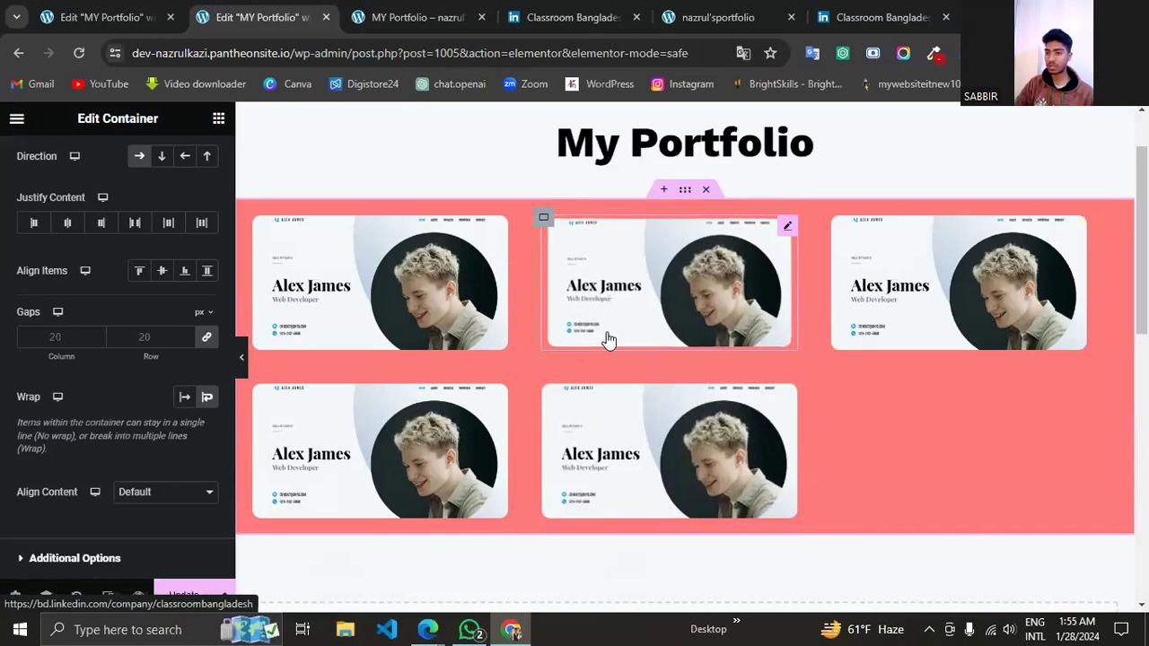
left_click(242, 361)
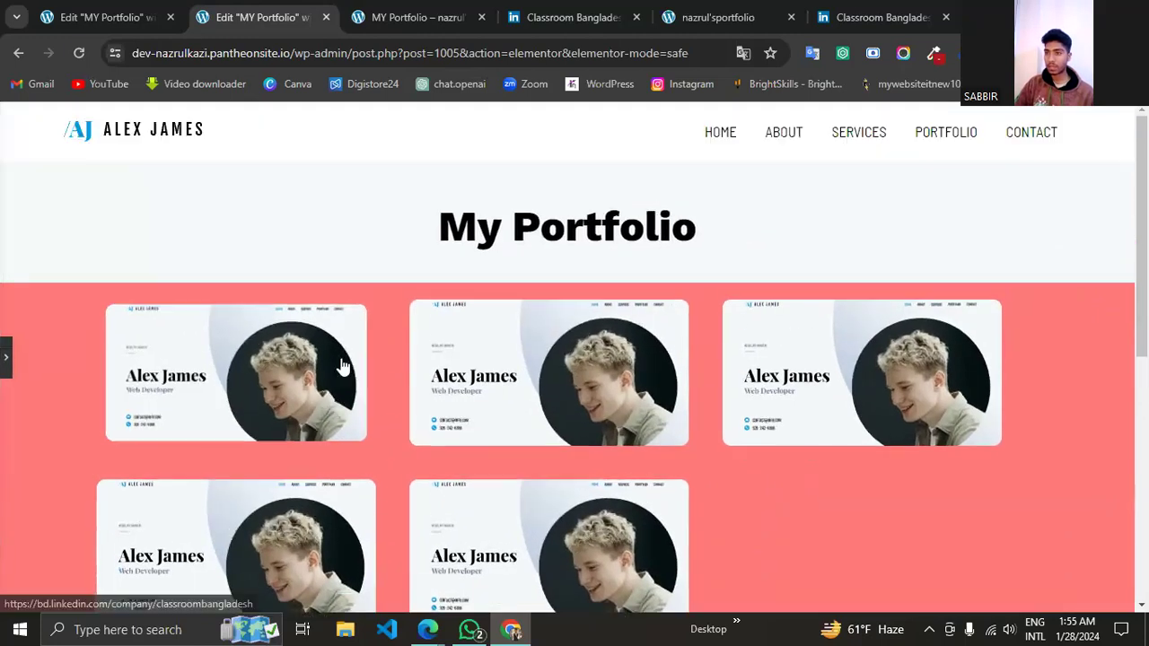
scroll(341, 364, "down", 2)
scroll(341, 363, "up", 1)
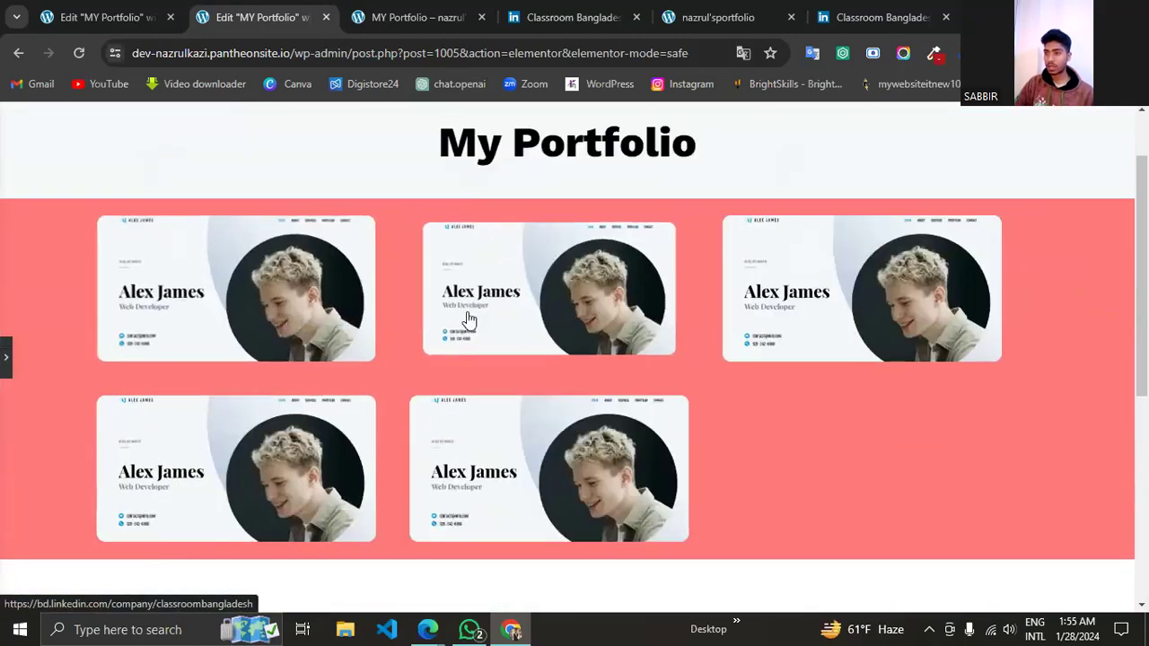
left_click(5, 358)
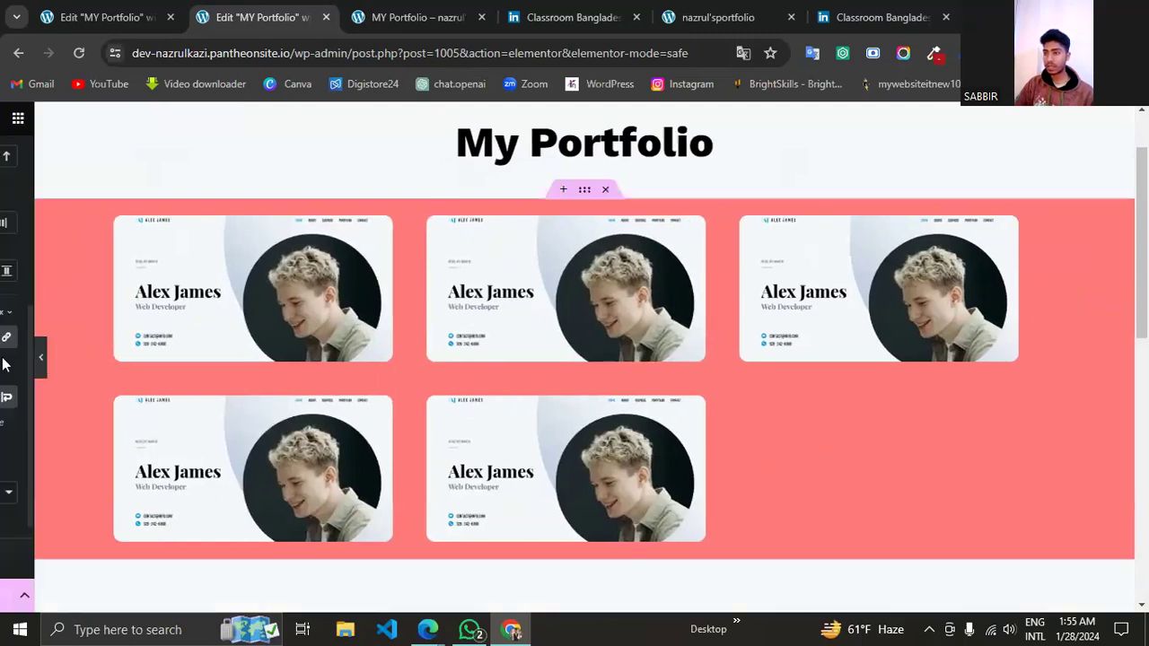
Unlink the coloured container's padding values and set the top padding to 40 px and the bottom padding to 30 px.
scroll(527, 379, "up", 1)
scroll(191, 217, "up", 3)
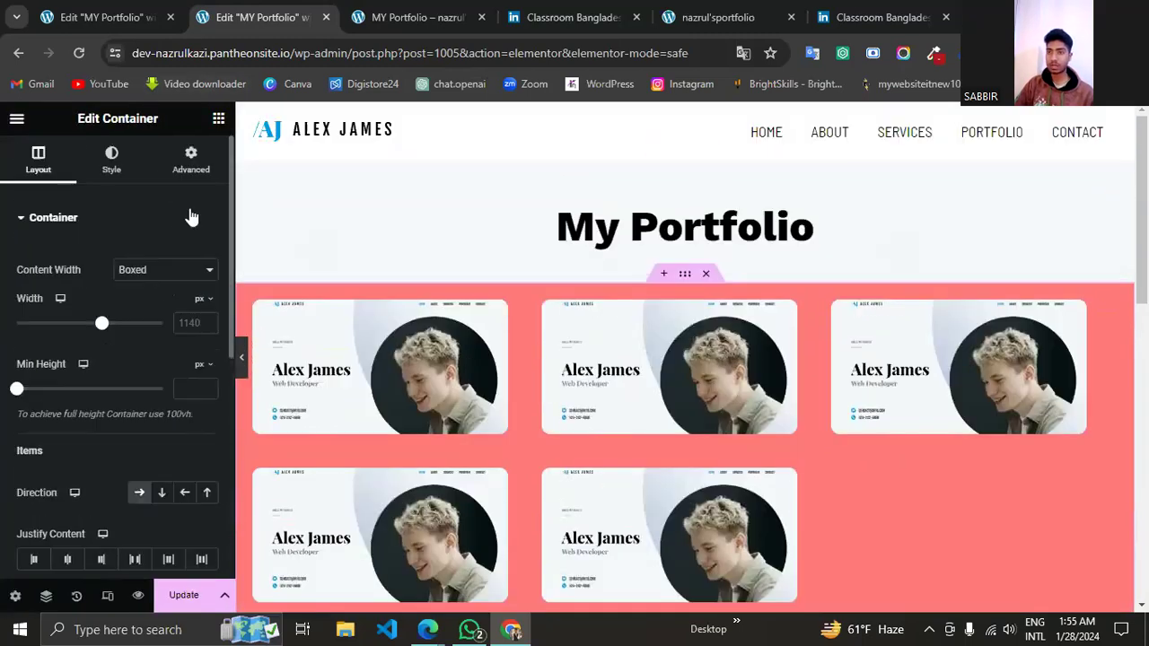
left_click(200, 166)
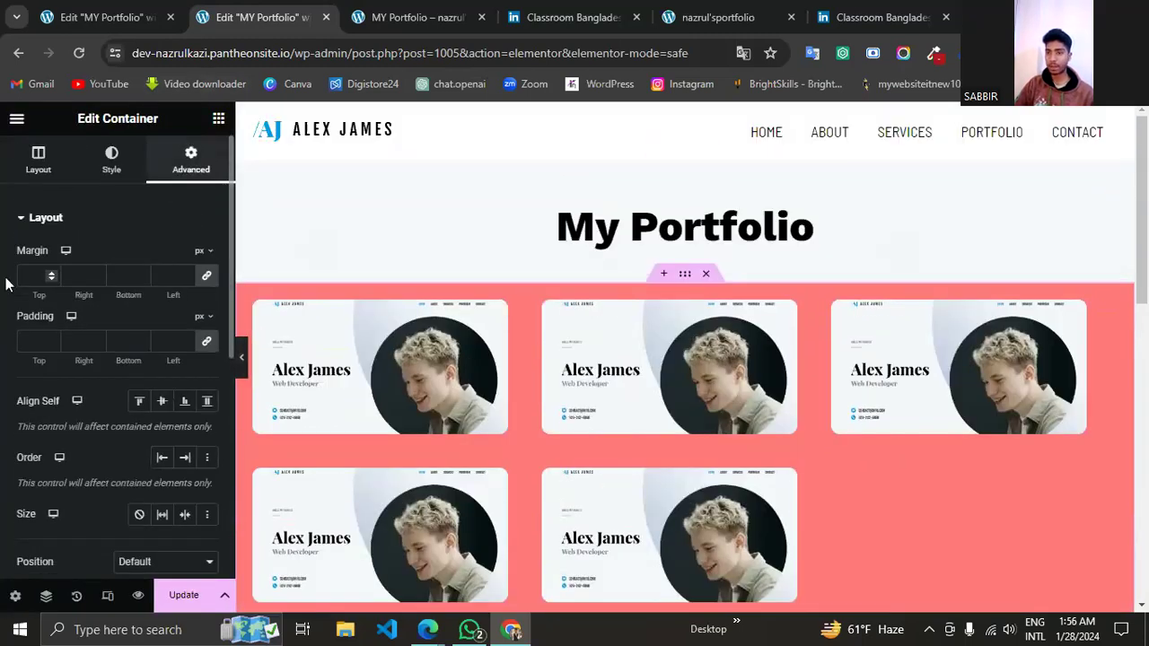
left_click(207, 343)
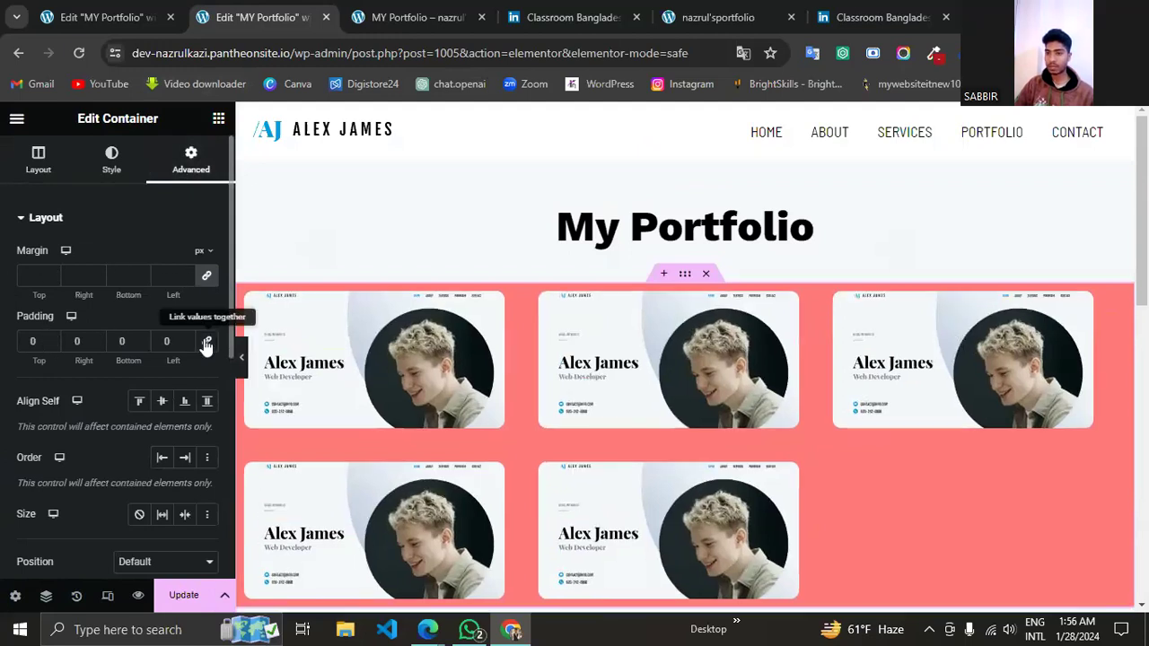
left_click(51, 340)
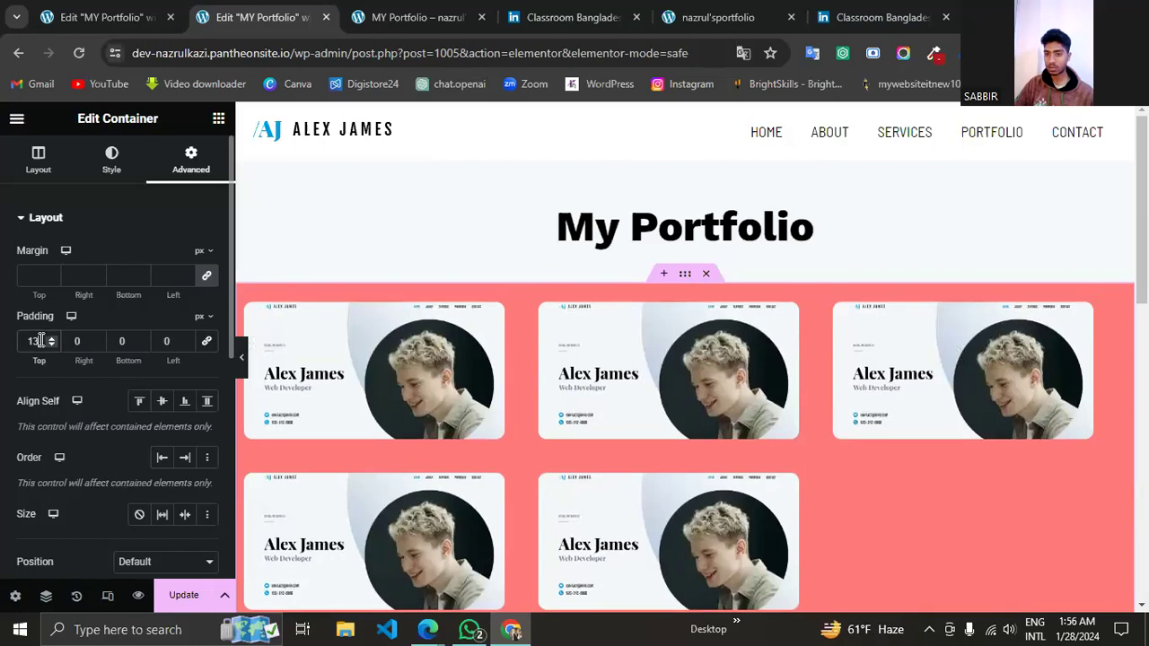
type("40")
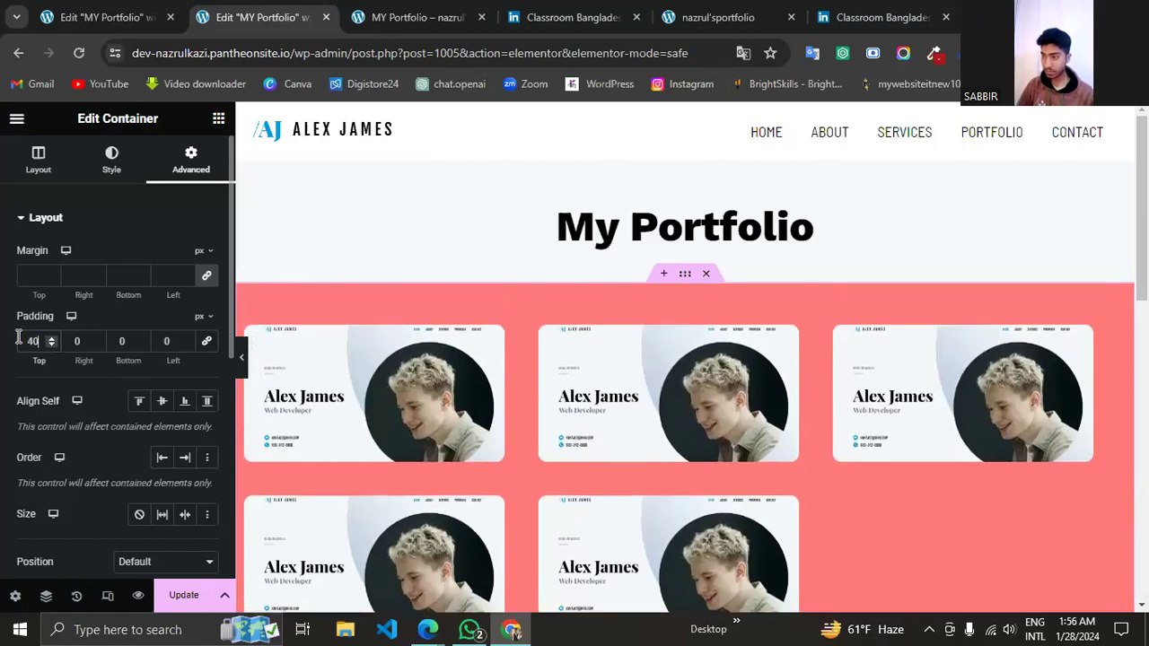
scroll(623, 431, "down", 3)
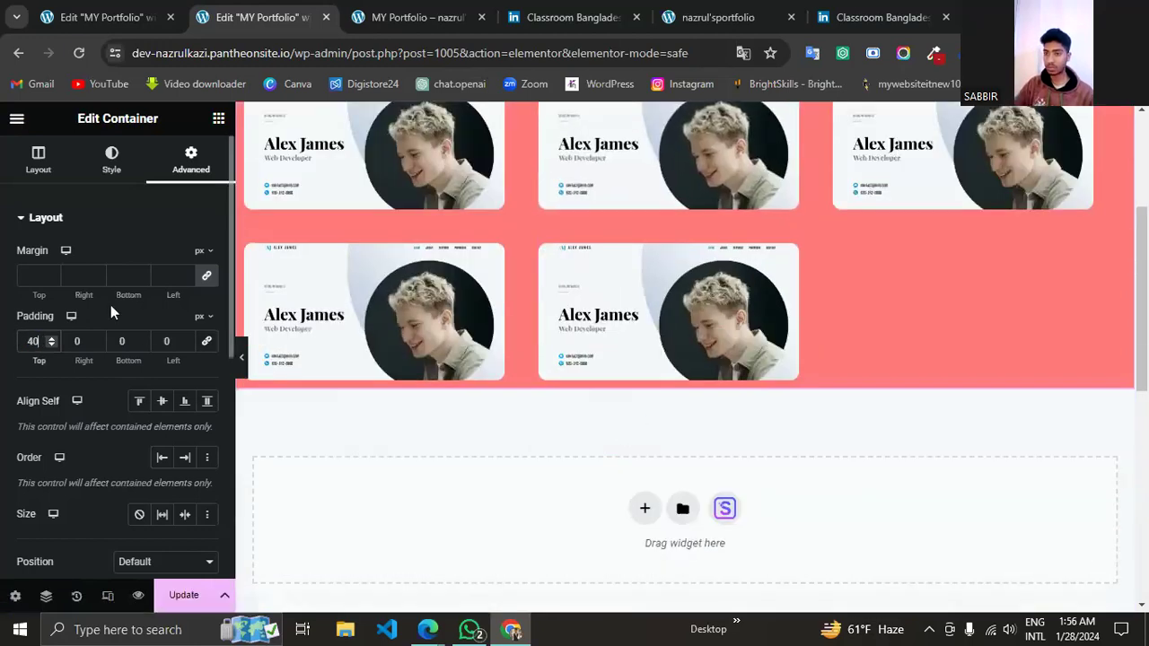
left_click(121, 342)
type("30")
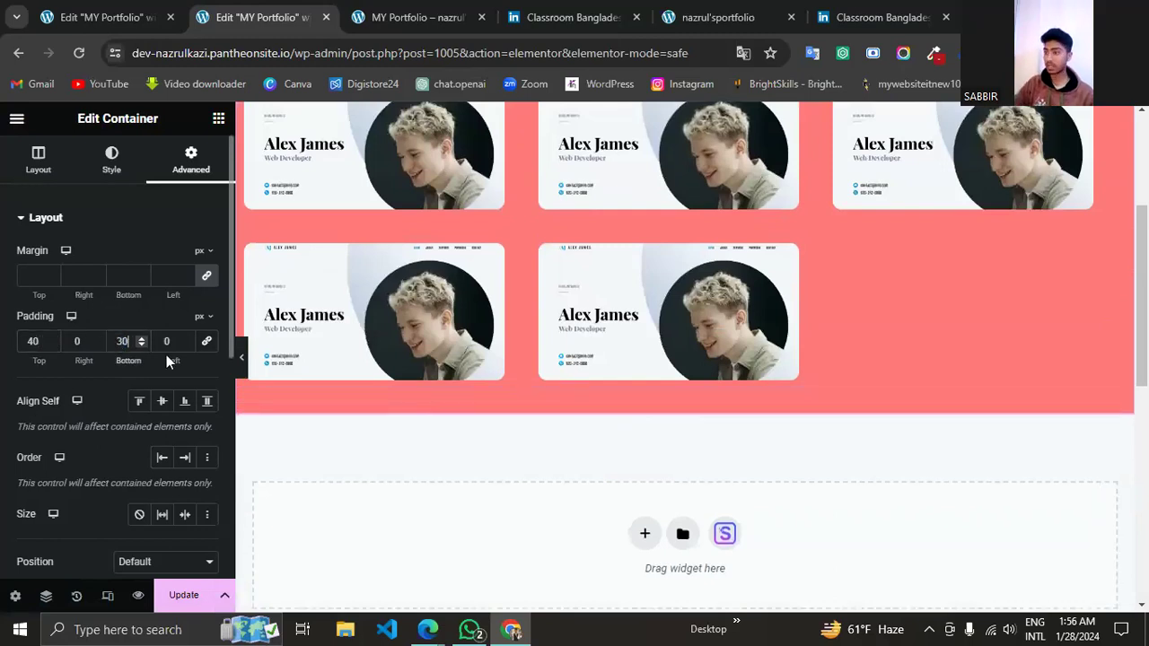
Check the padded portfolio image grid at full page width and save the page changes.
scroll(615, 274, "up", 3)
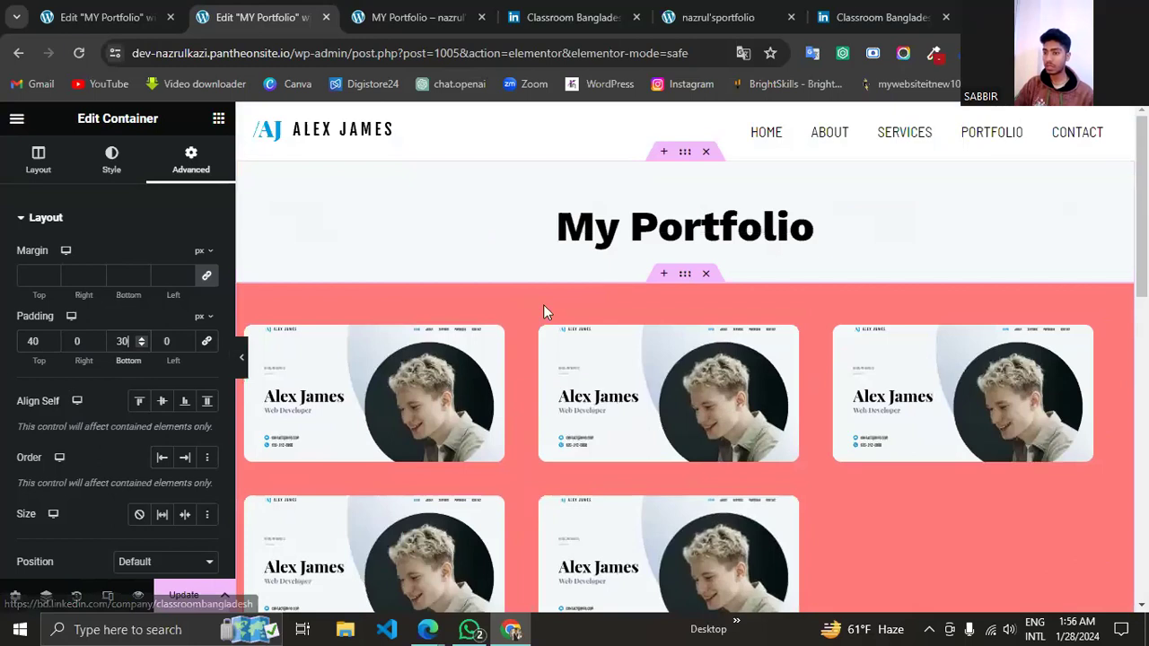
left_click(241, 358)
scroll(463, 368, "down", 3)
scroll(462, 367, "up", 3)
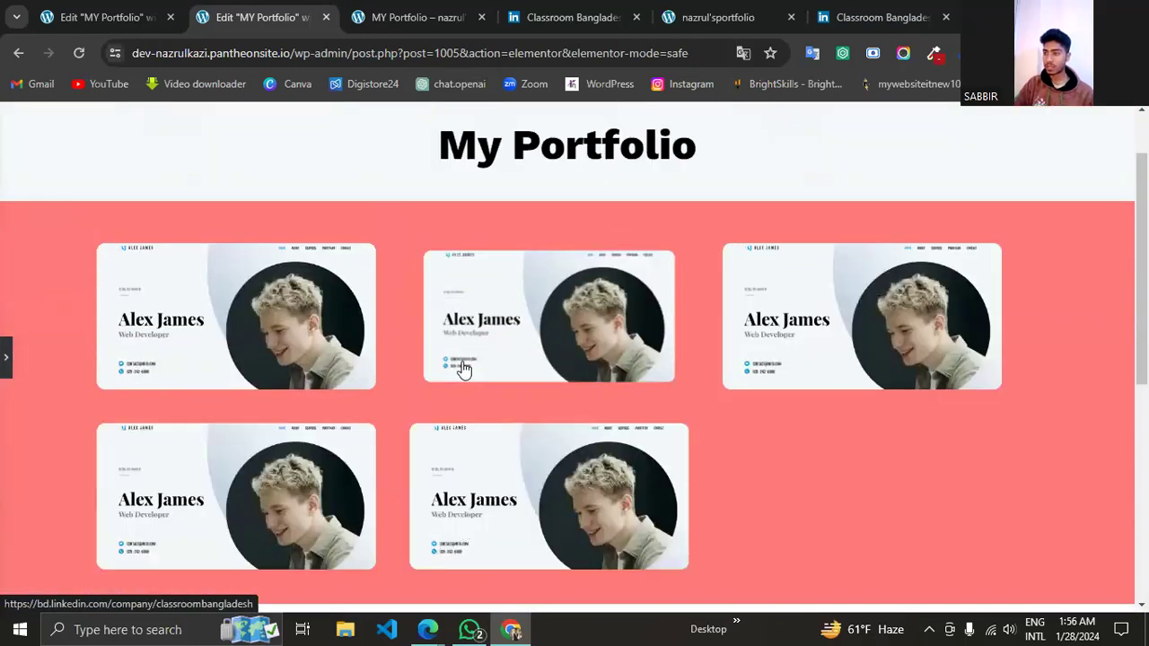
left_click(4, 357)
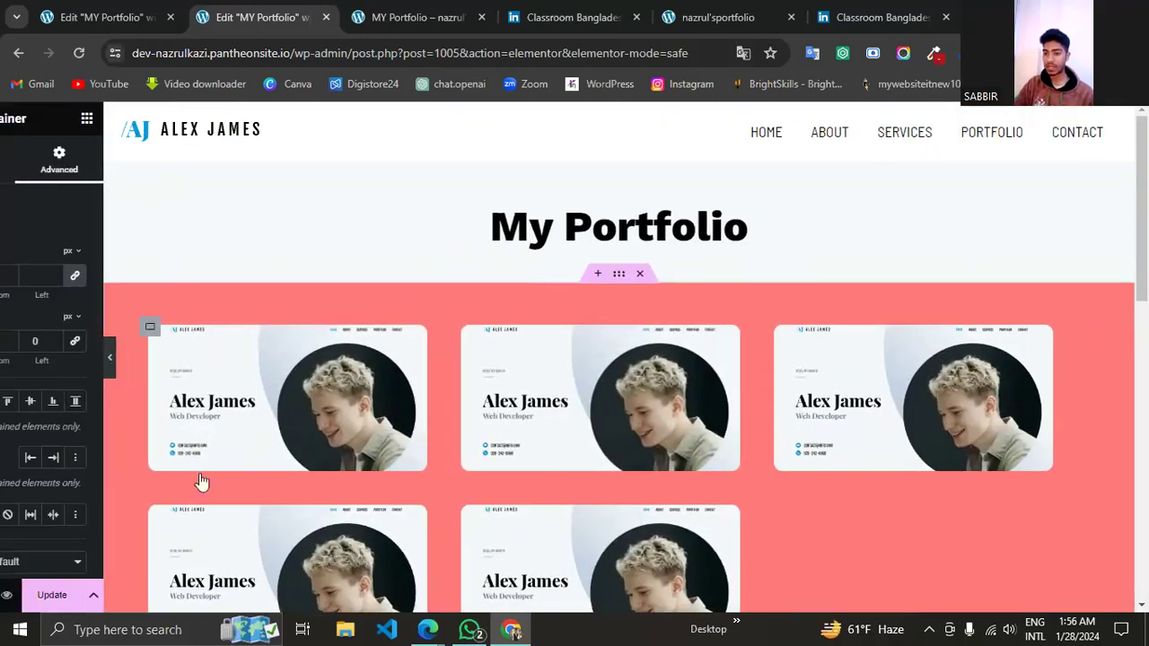
left_click(183, 597)
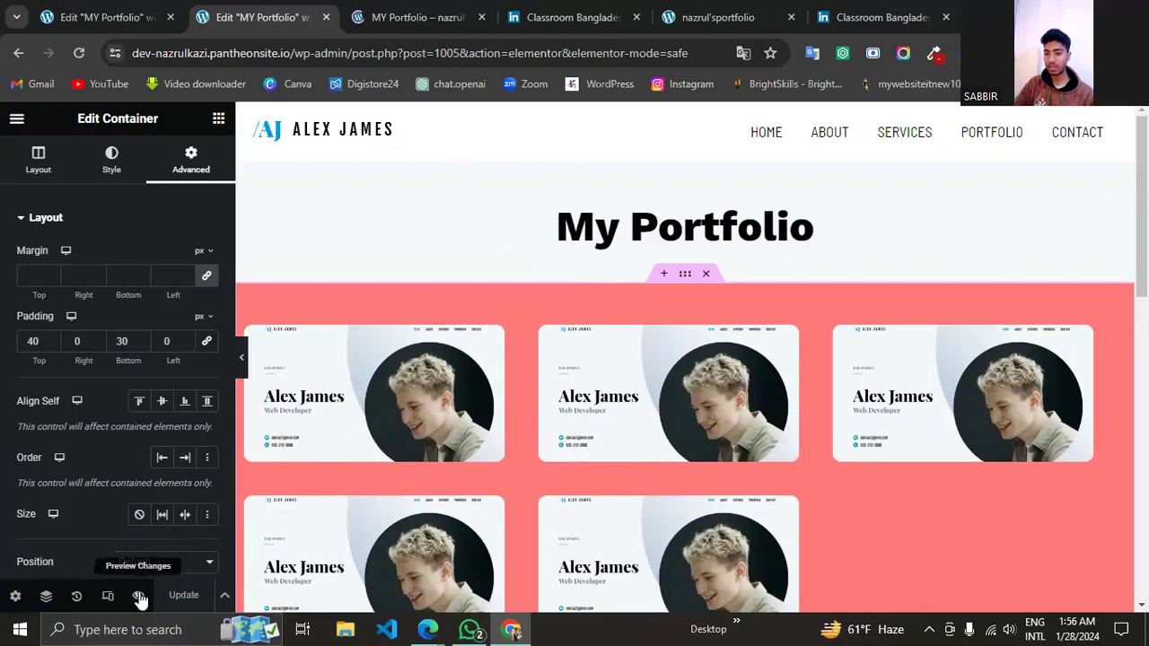
Preview the My Portfolio page, test the link on the third image in the upper row, and return to the preview.
left_click(139, 597)
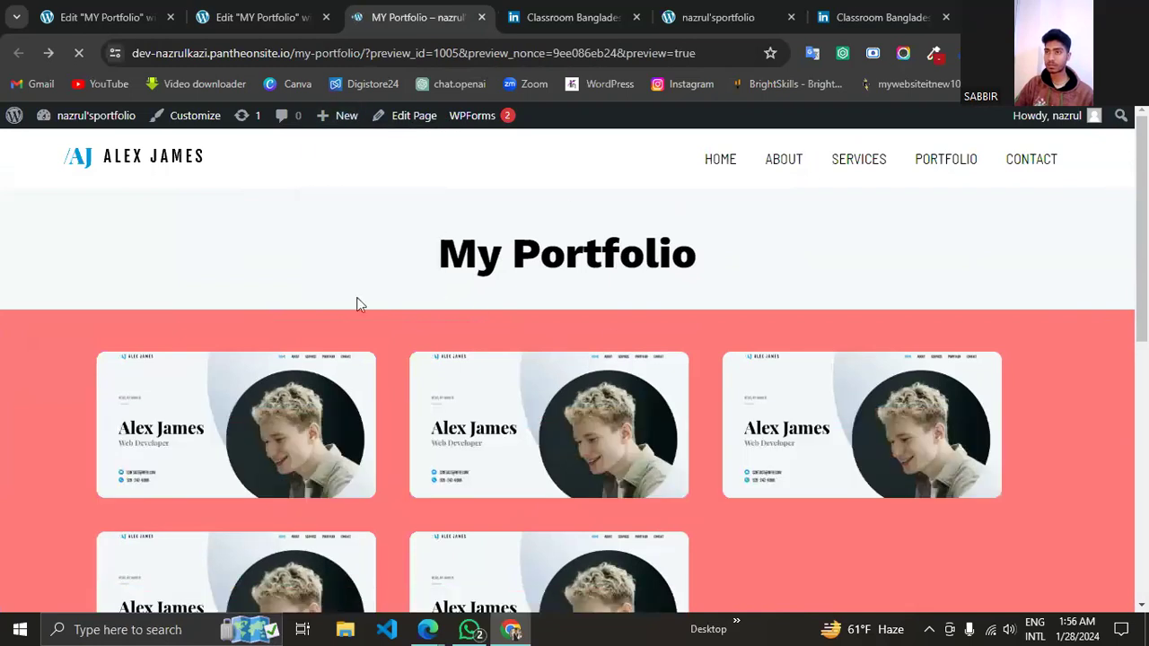
scroll(519, 287, "down", 1)
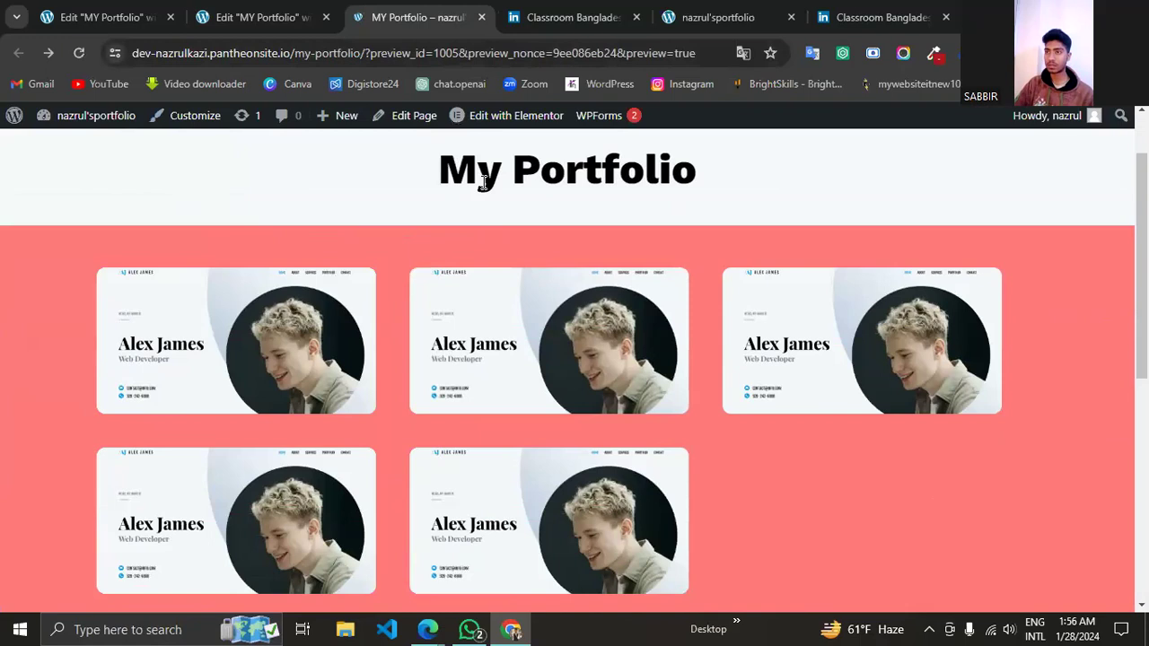
left_click(808, 343)
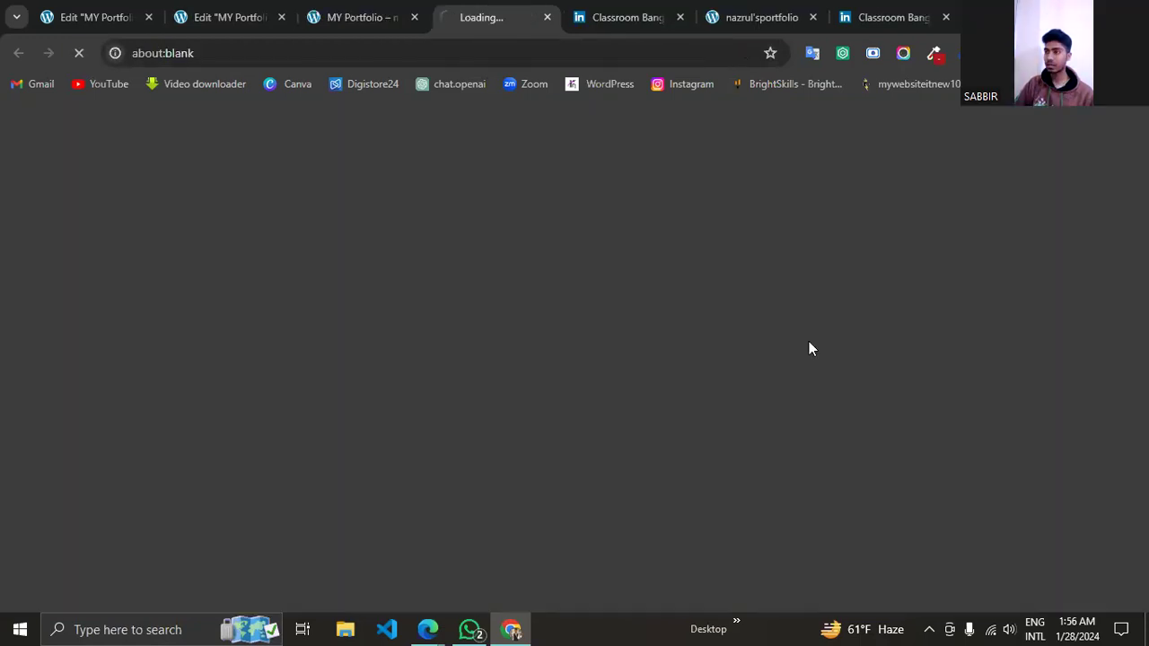
left_click(377, 7)
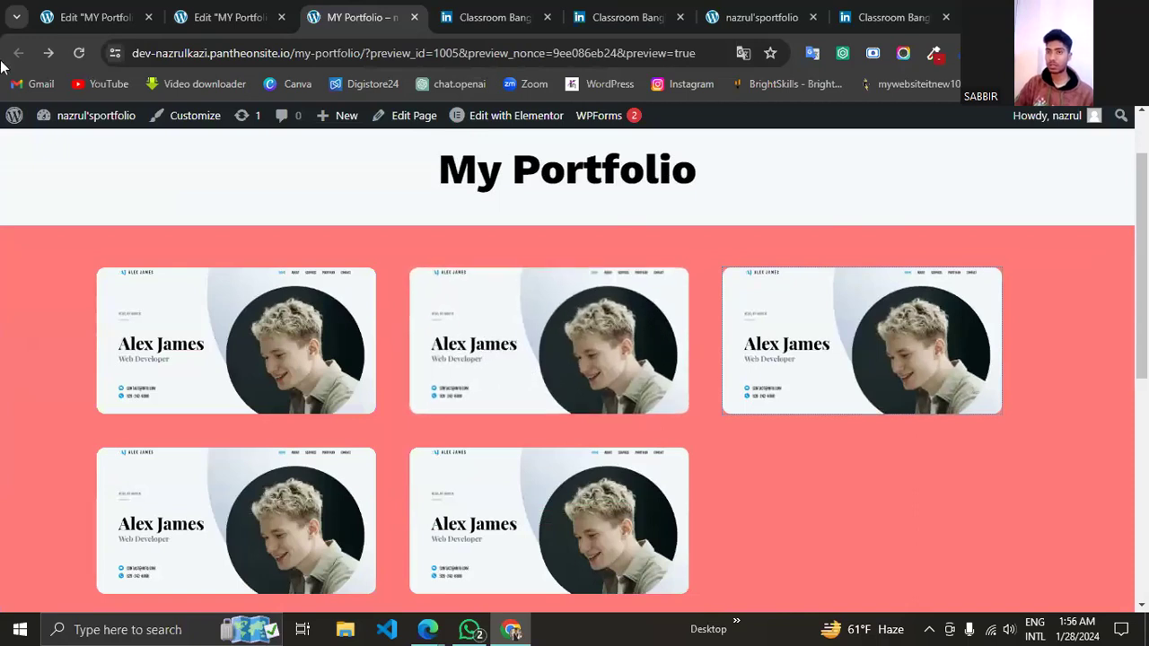
Close the safe-mode editor page and switch to the other open My Portfolio editor page.
left_click(281, 17)
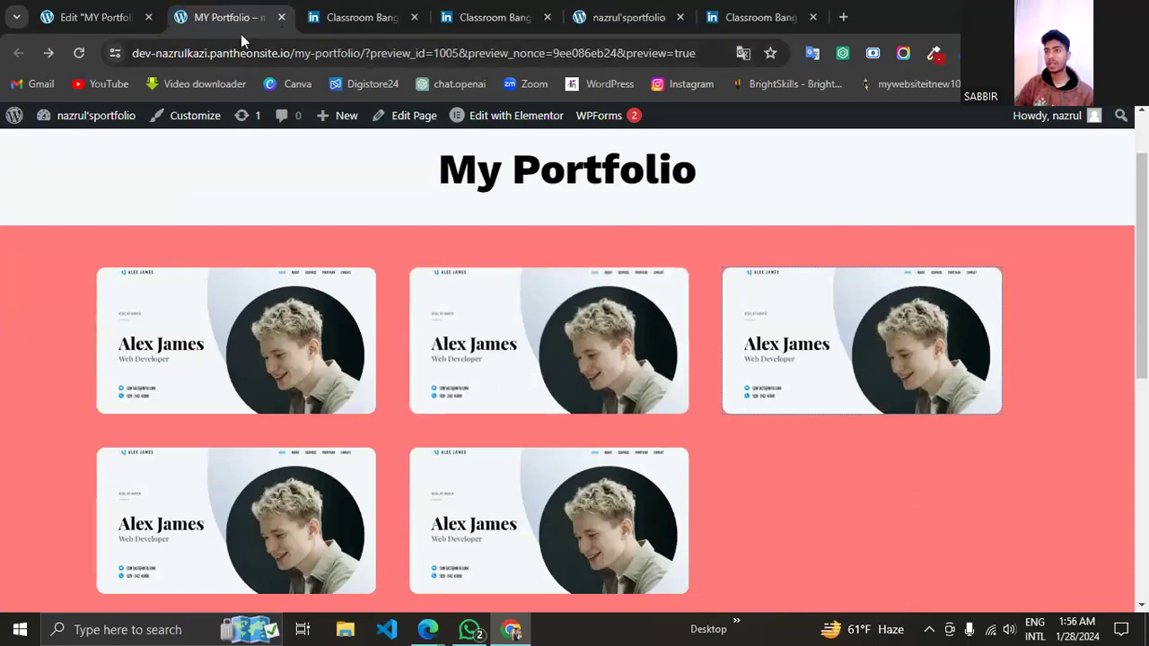
left_click(95, 17)
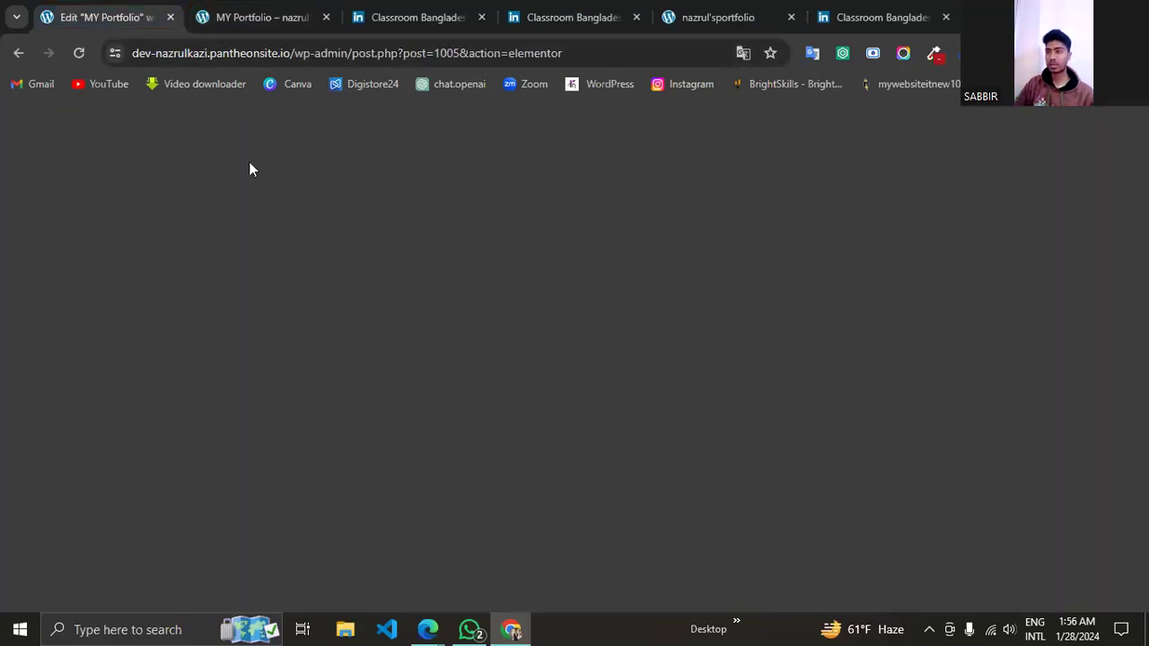